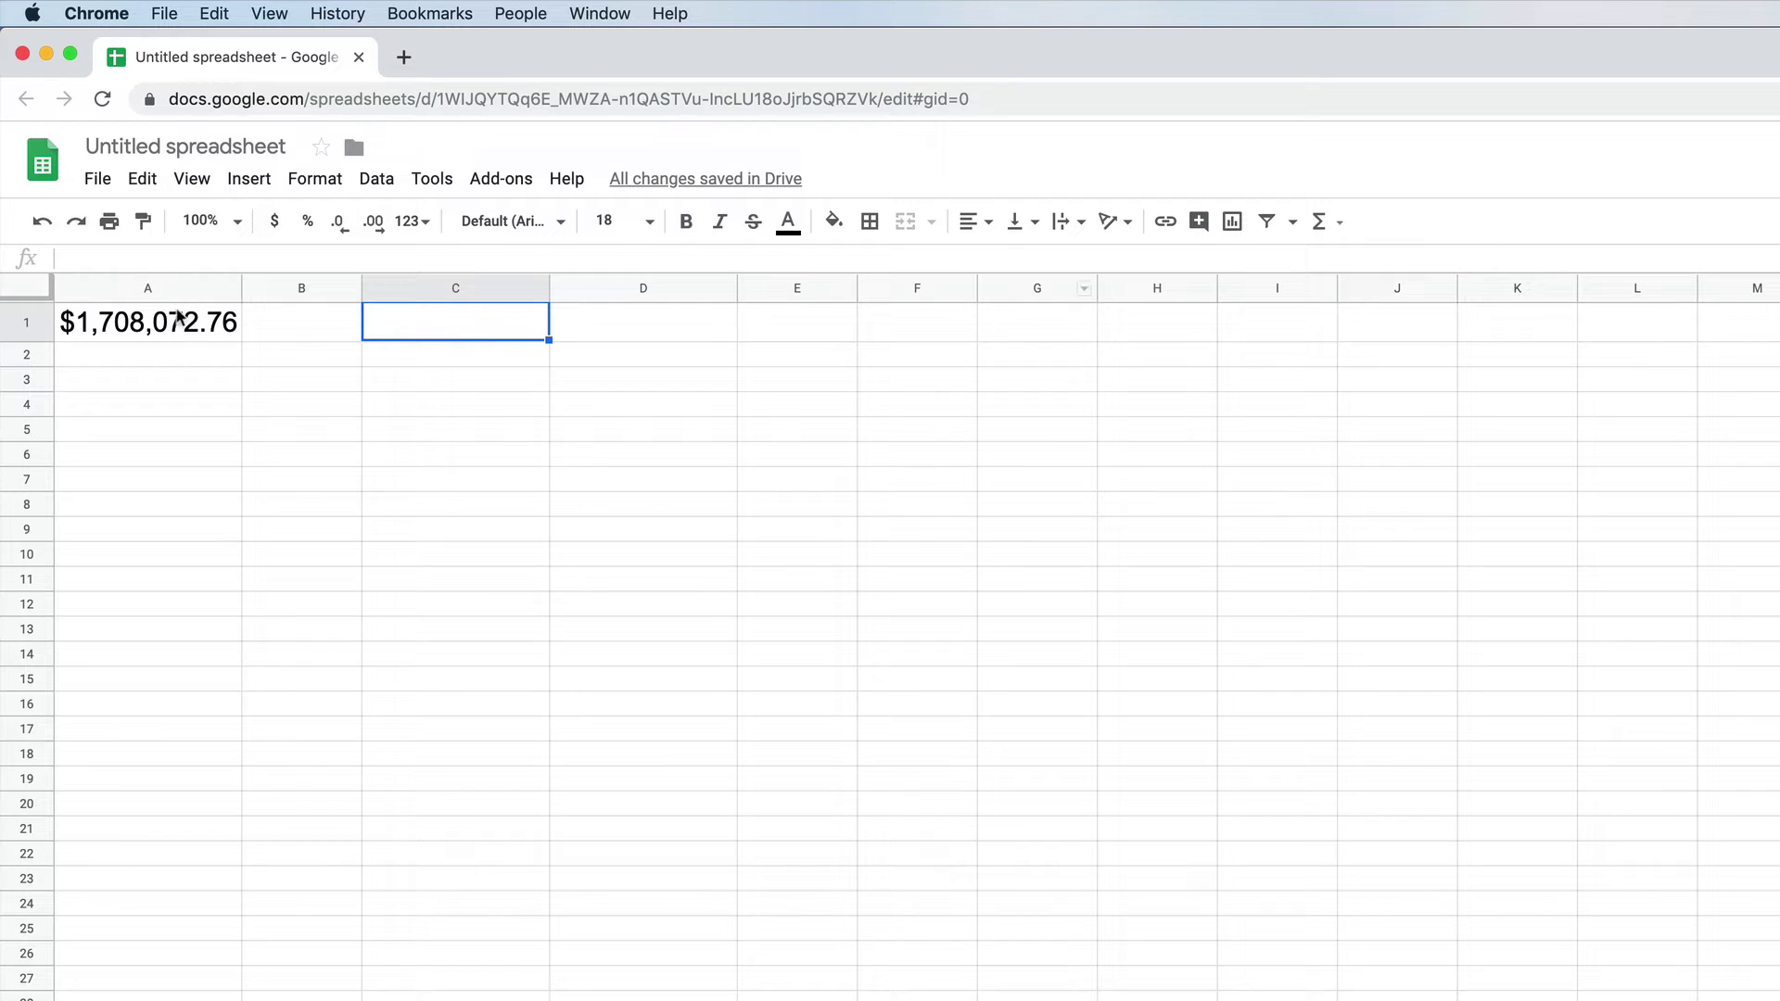
Step: Check A1's stored value of $1,708,072.76, then select C1 for a new formula
left_click(179, 320)
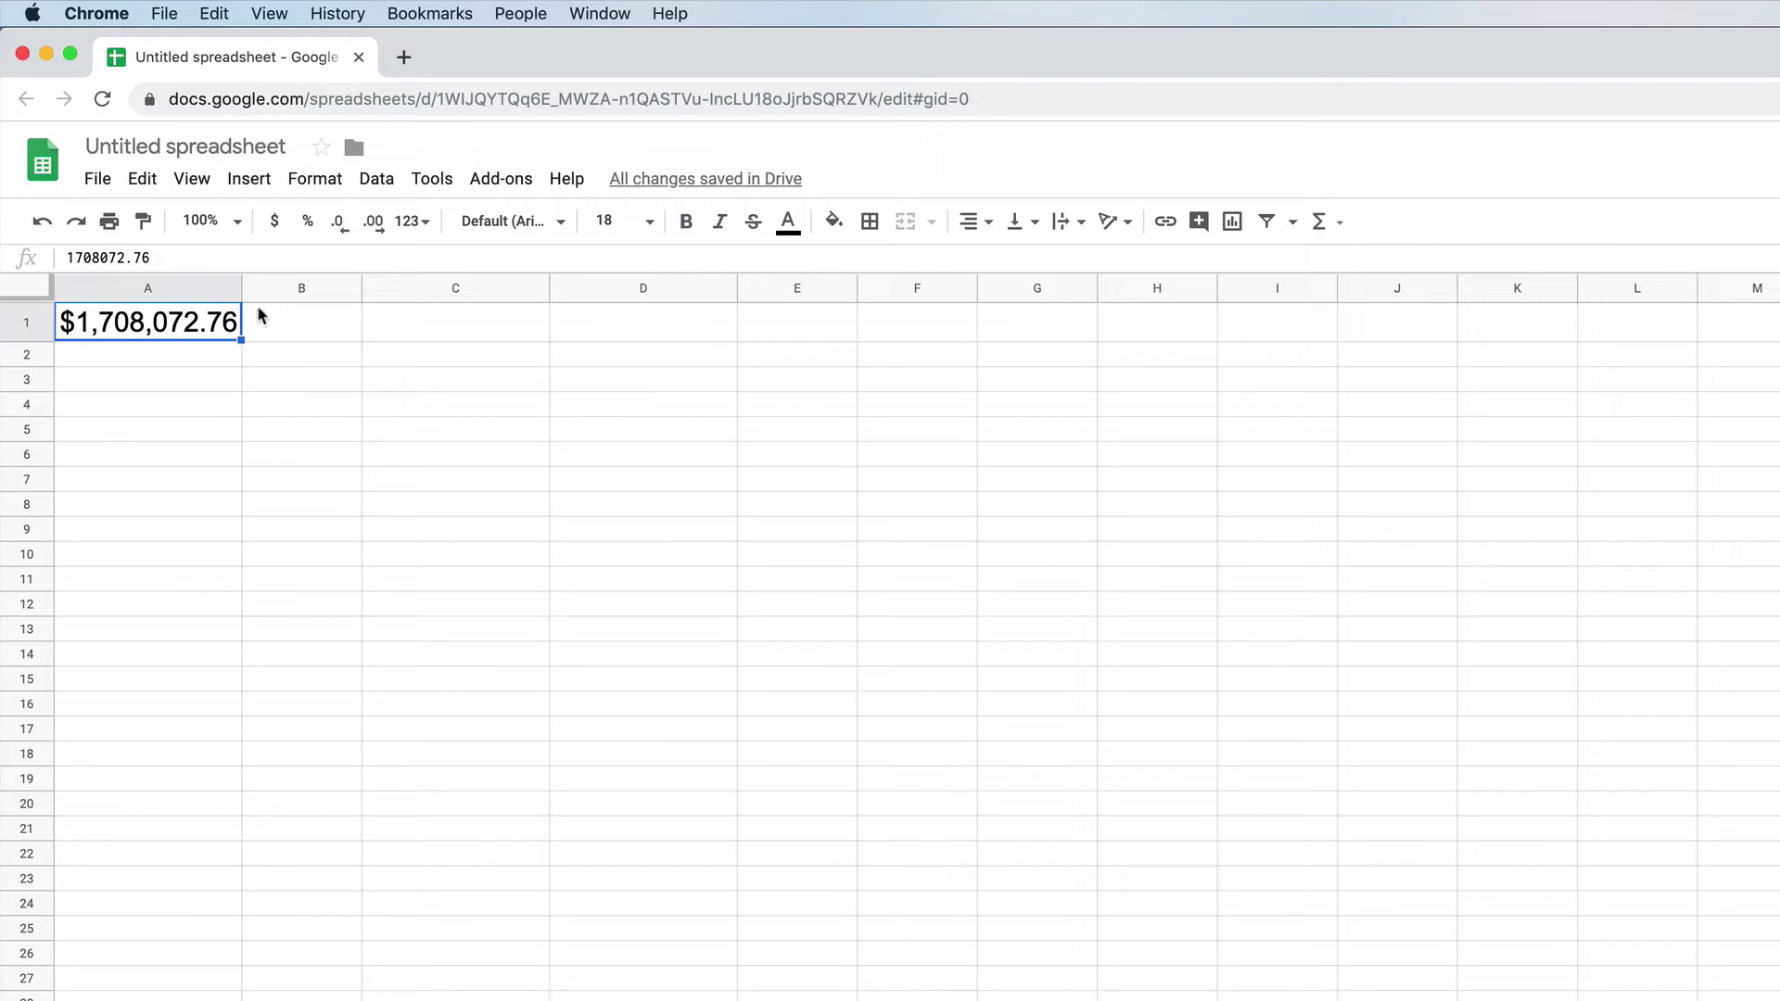
left_click(414, 320)
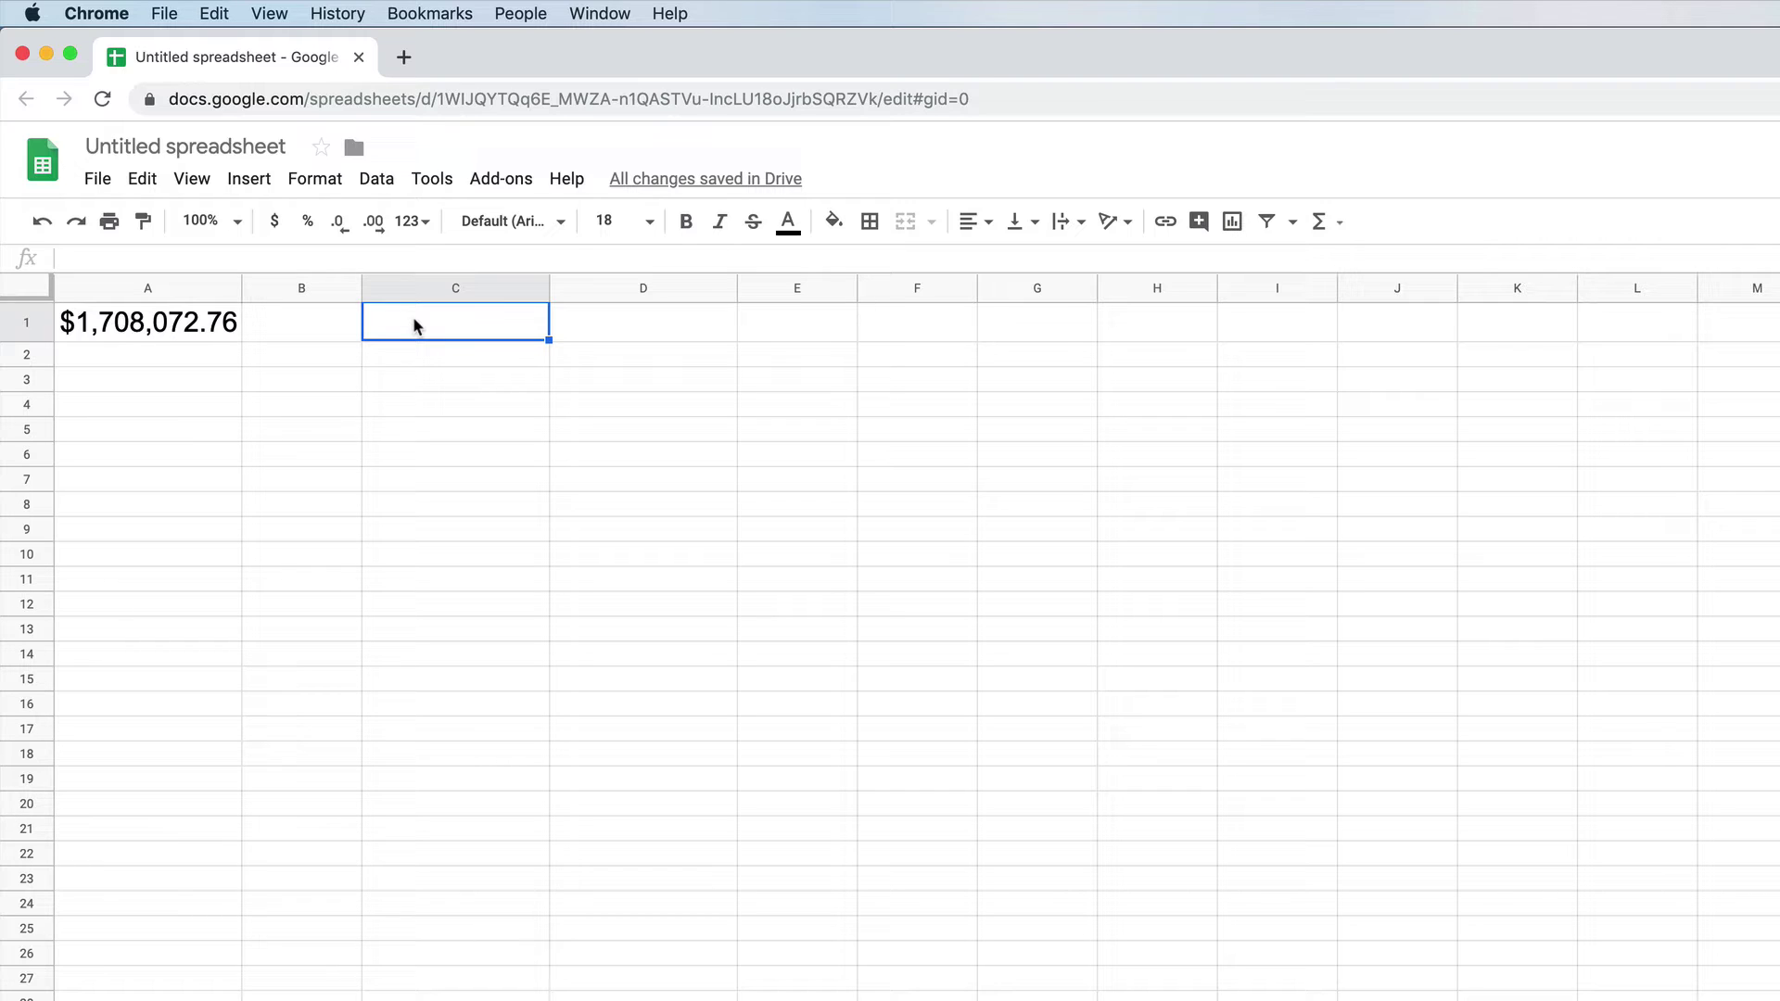
Step: Enter =fv(9.3%,45,-2496) in C1, giving $1,440,968.17
type("=")
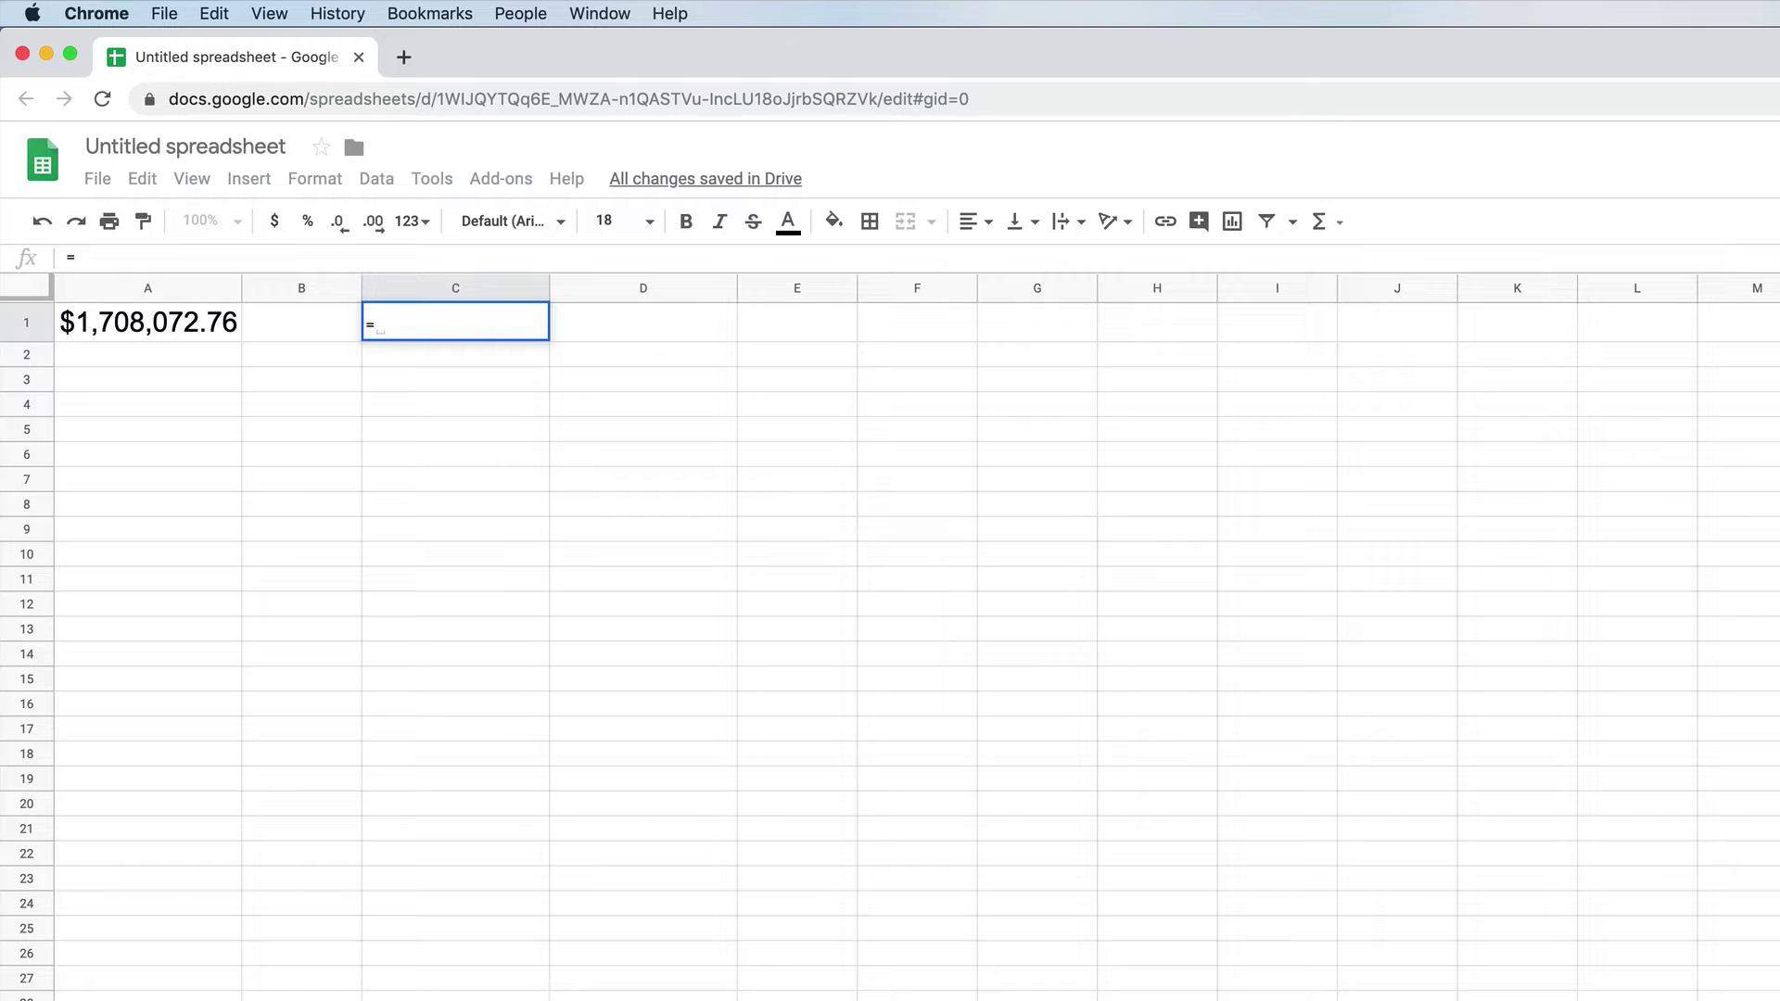
type("fv")
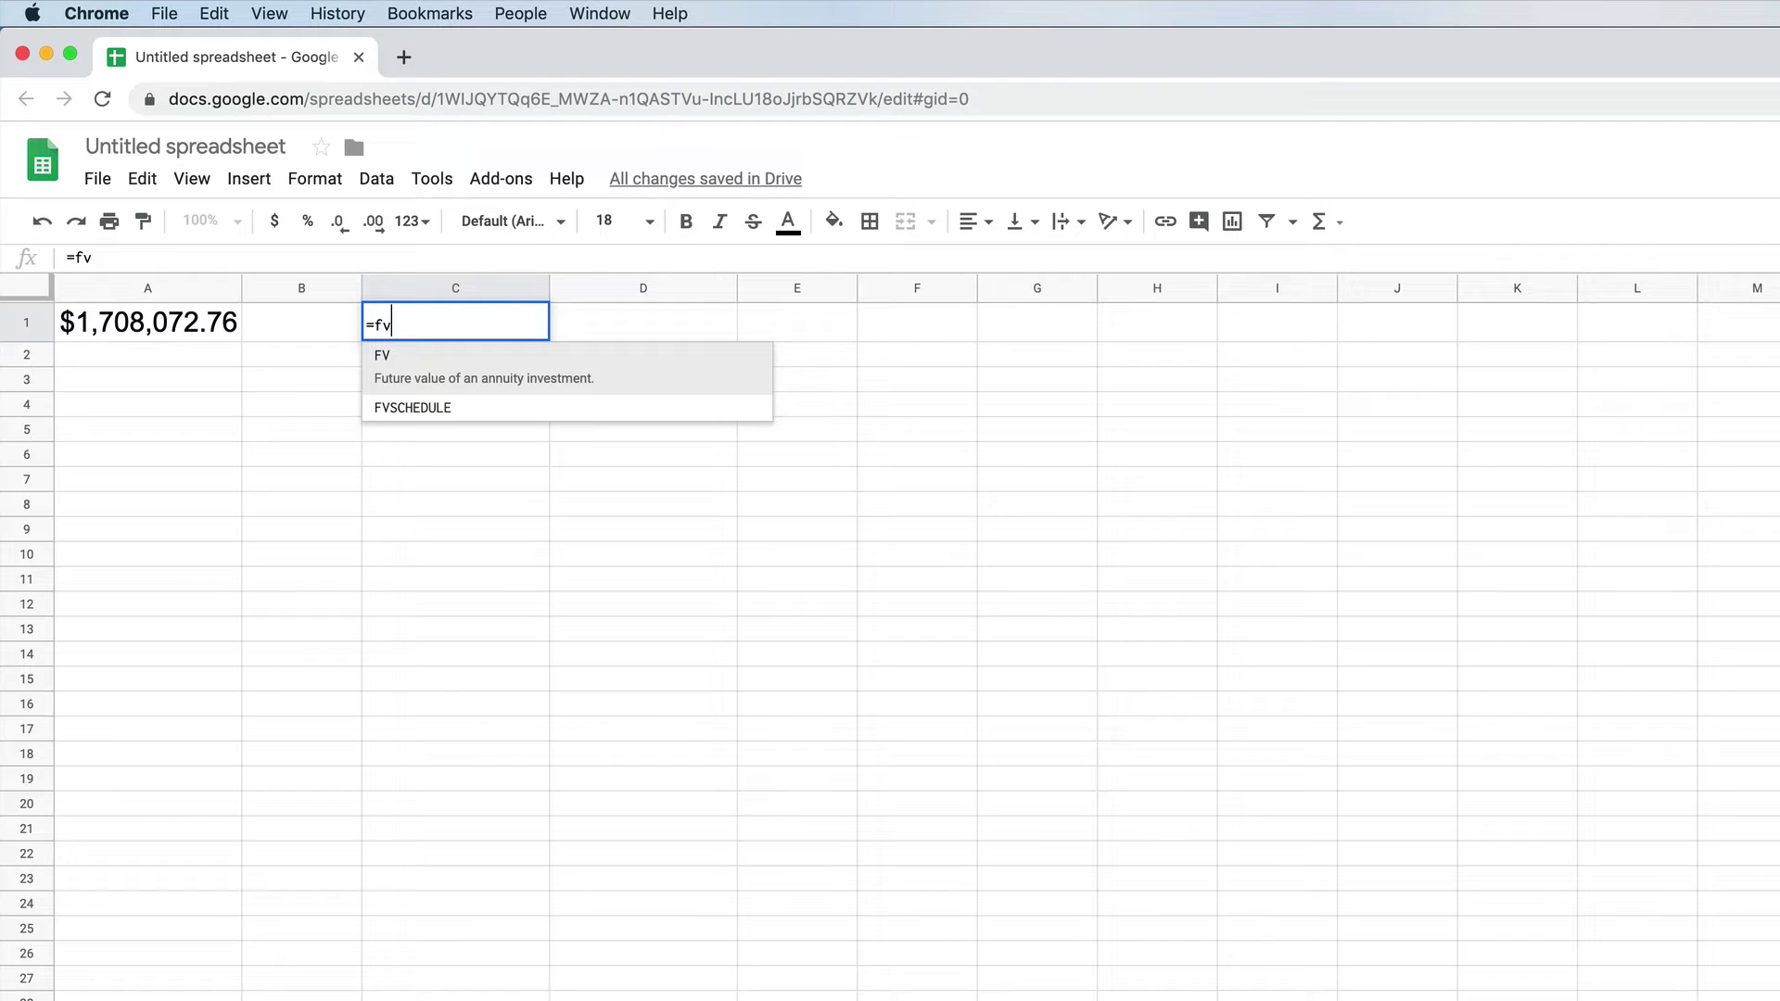
type("(")
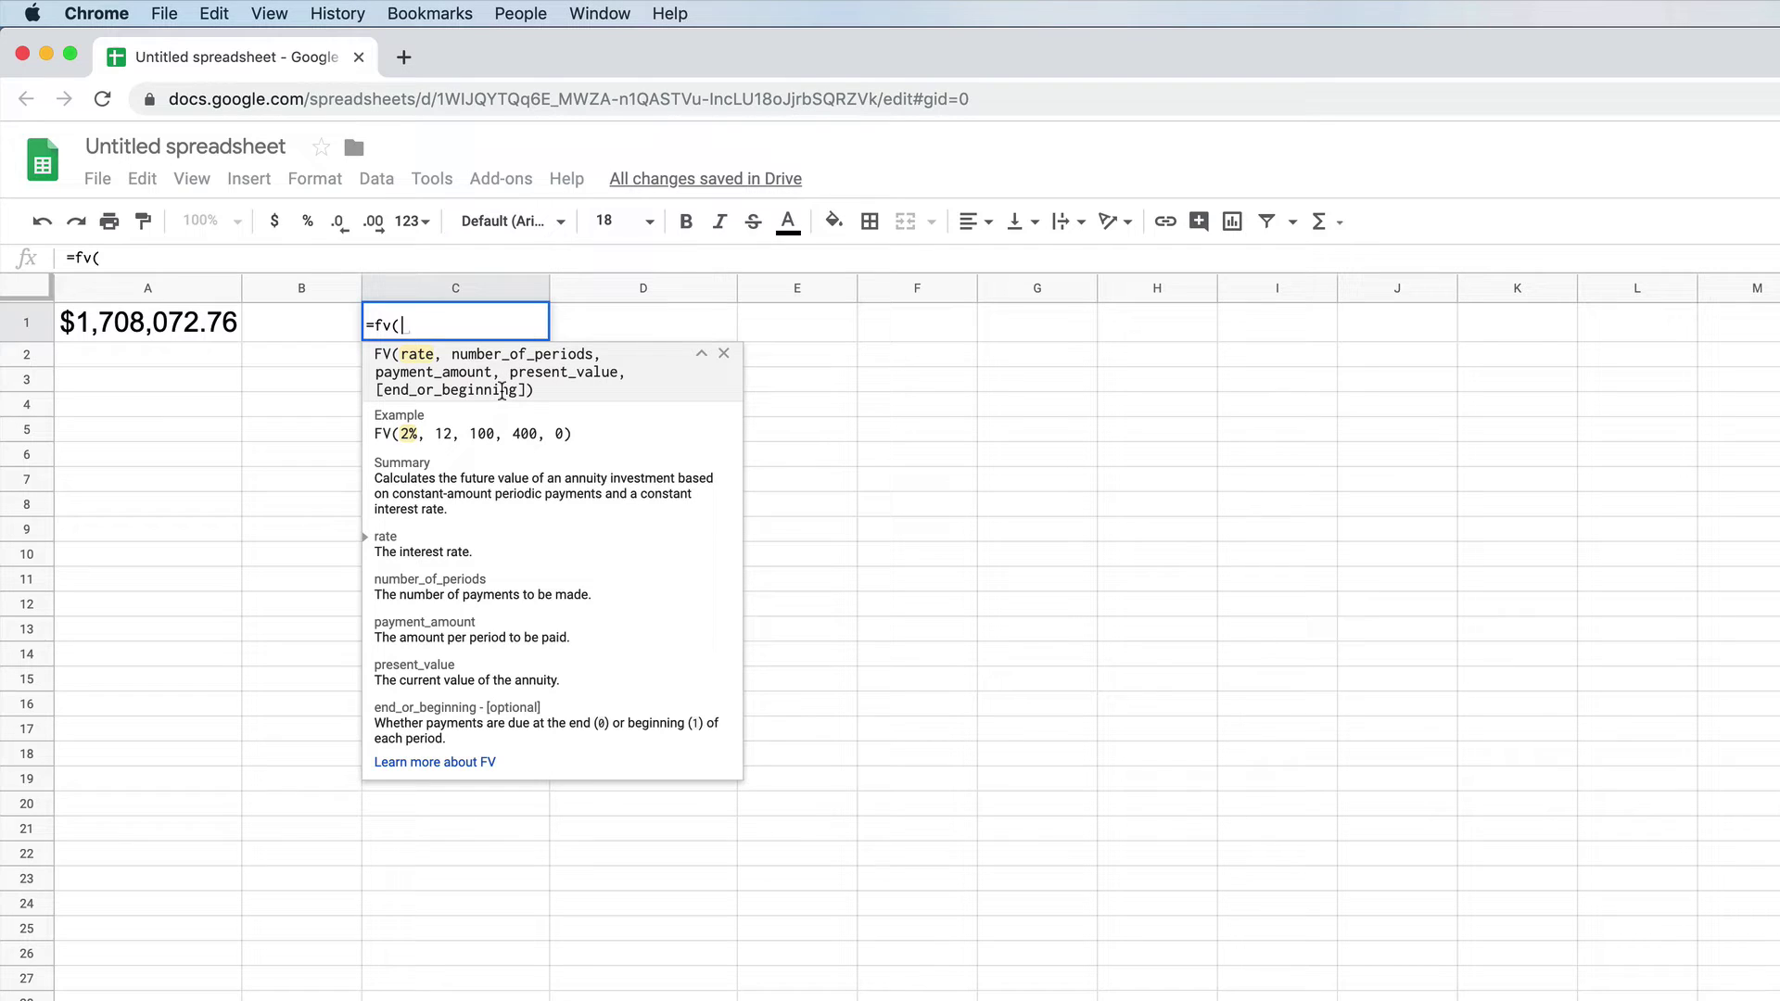
type("9")
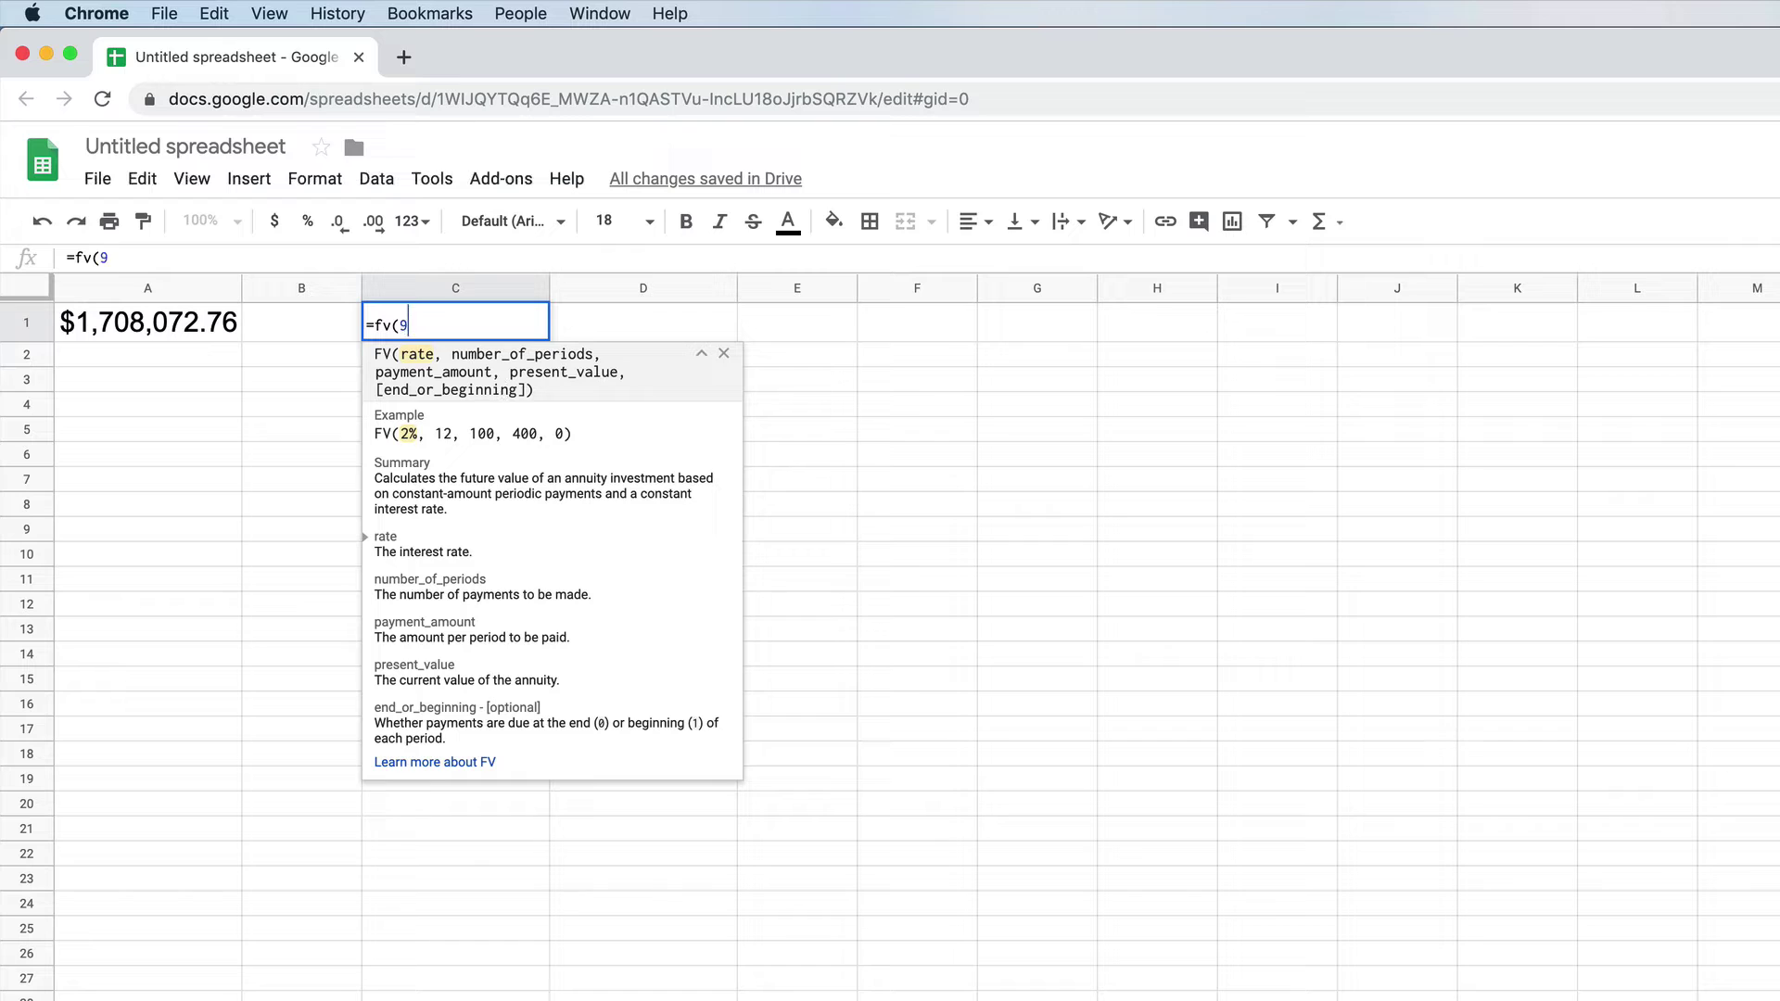
type(".3%")
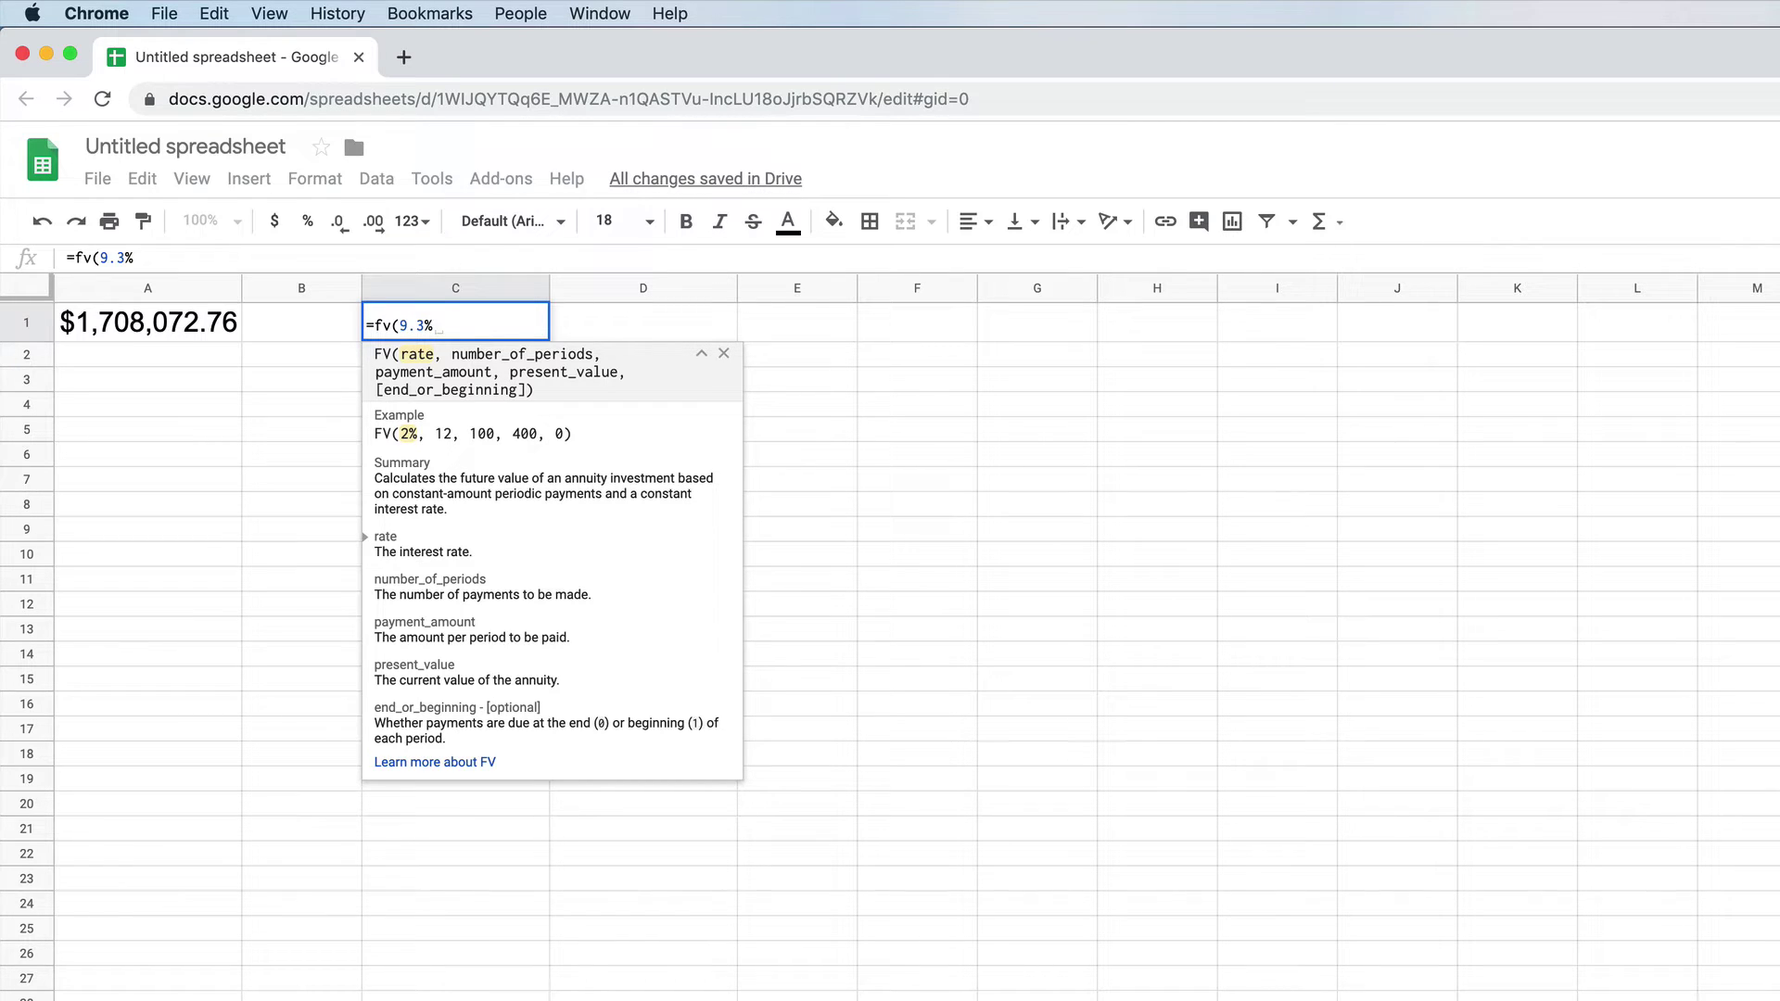
key("BackSpace")
key("BackSpace")
key("BackSpace")
key("BackSpace")
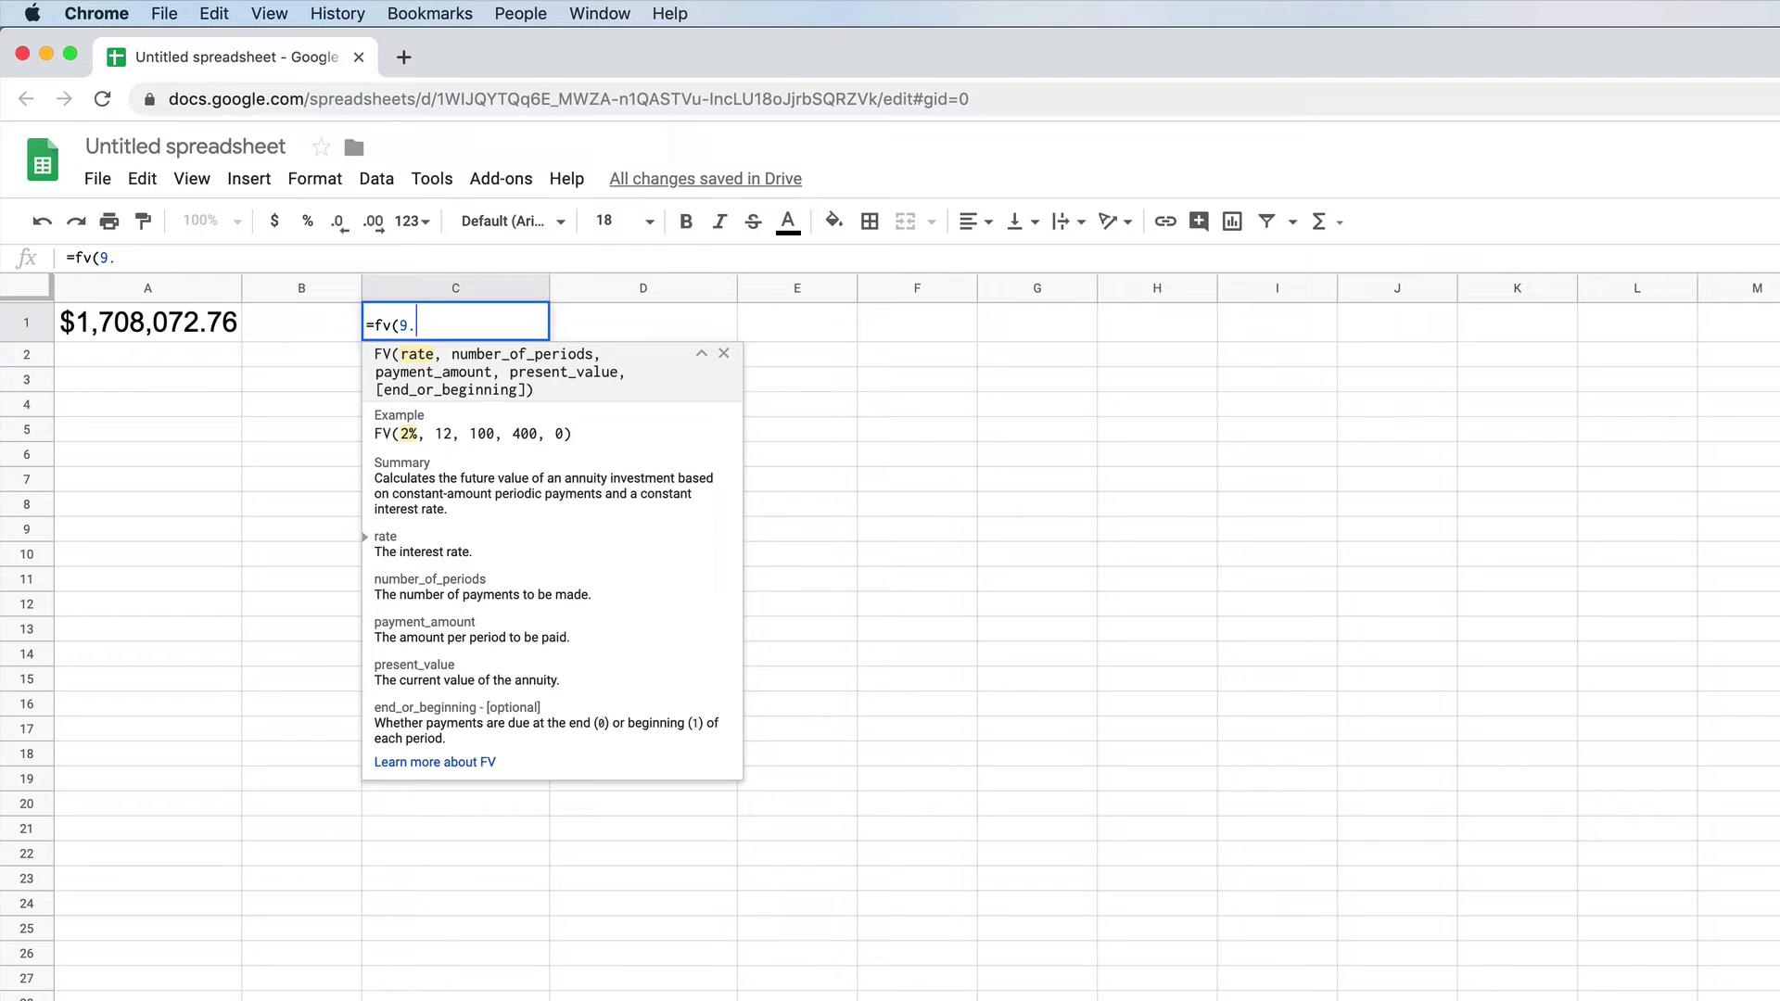
type(".093")
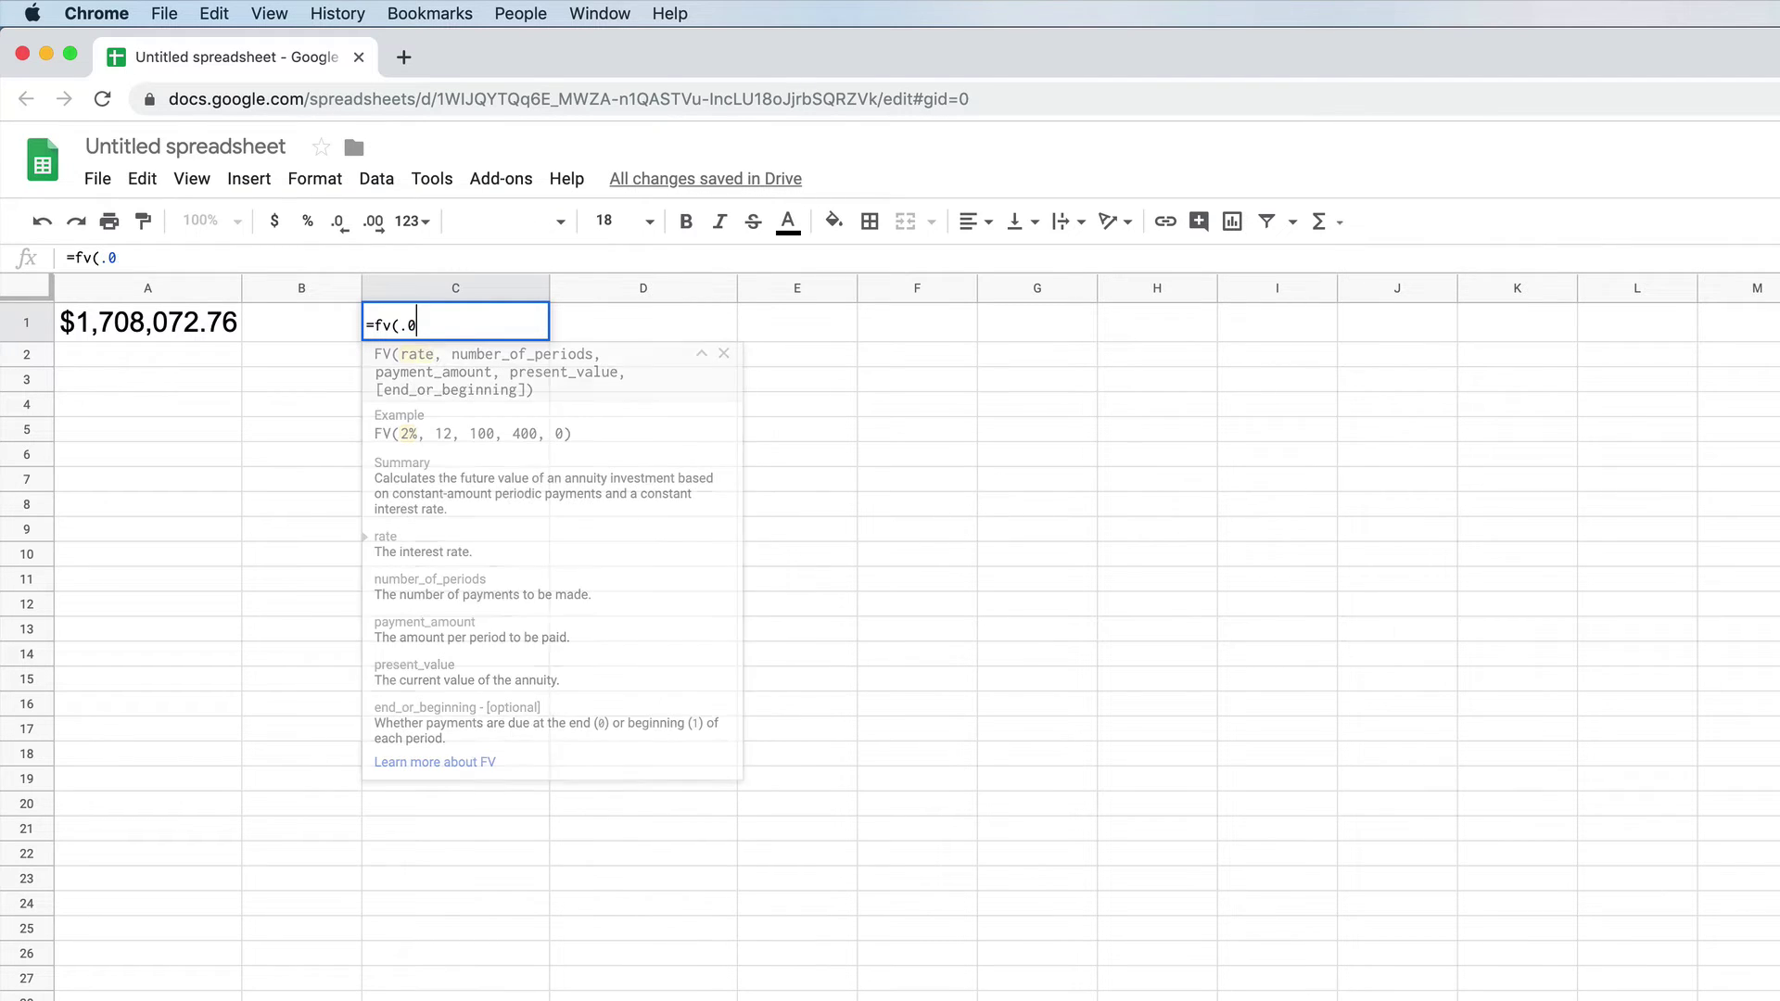
key("BackSpace")
key("BackSpace")
key("BackSpace")
key("BackSpace")
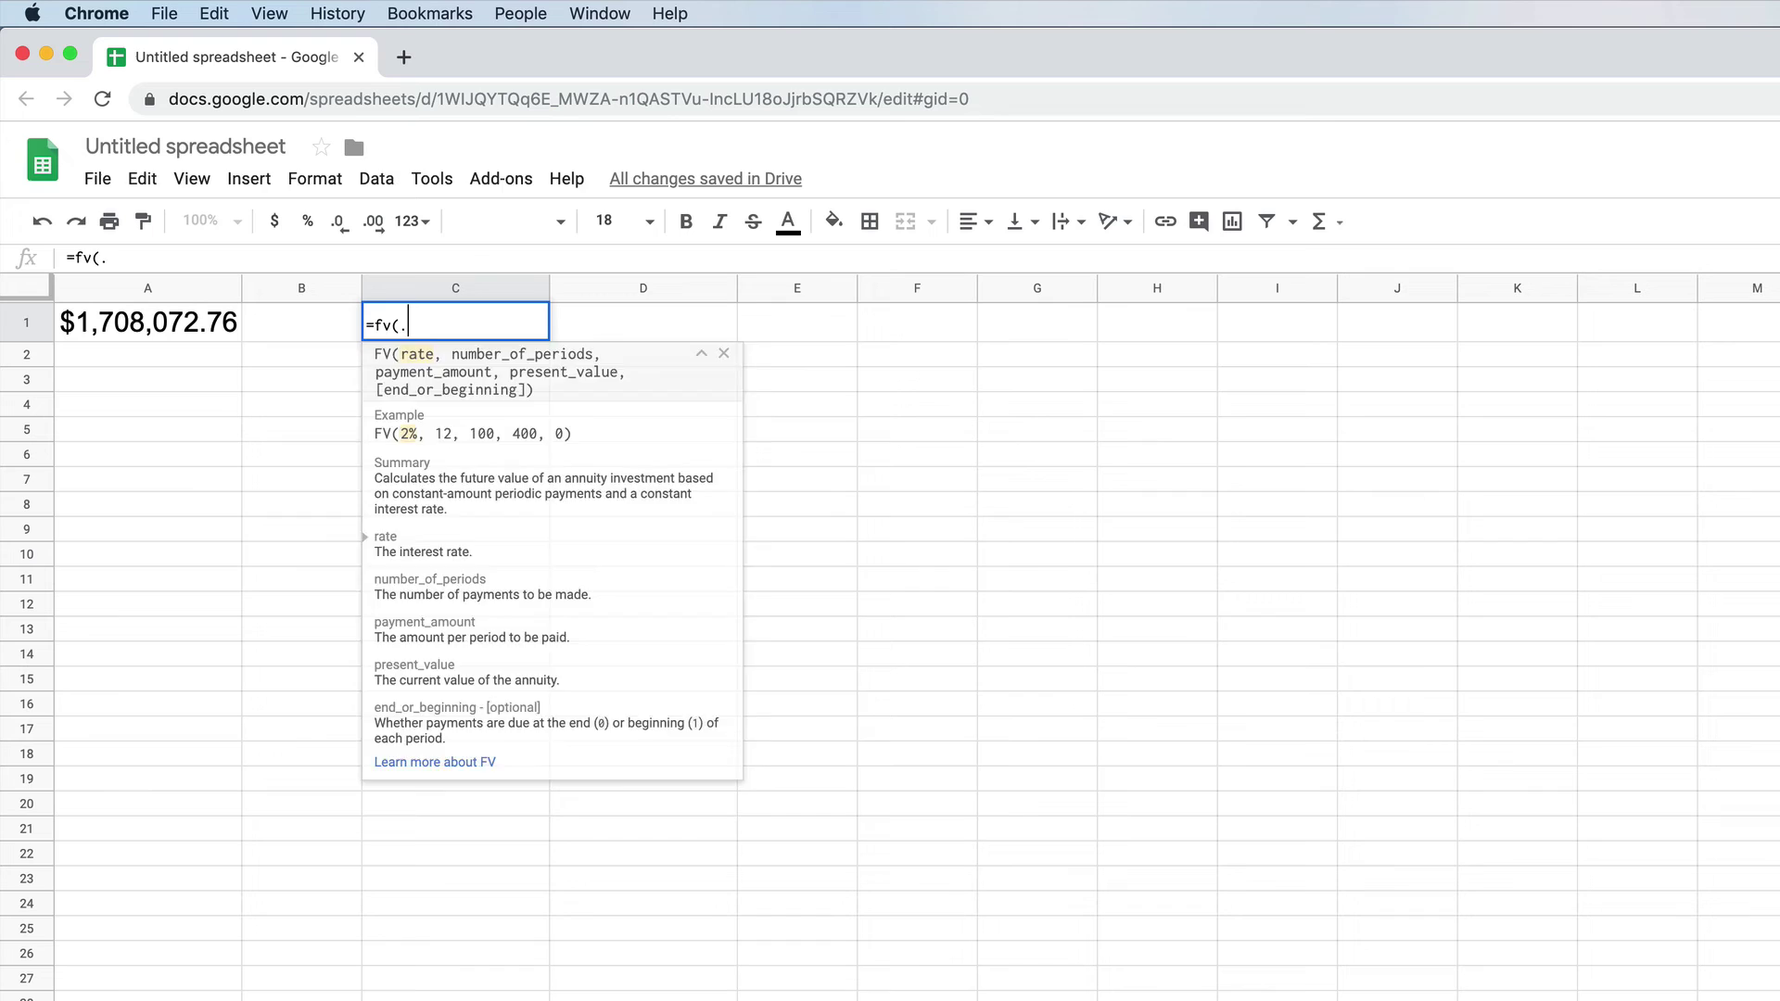
type("9.3")
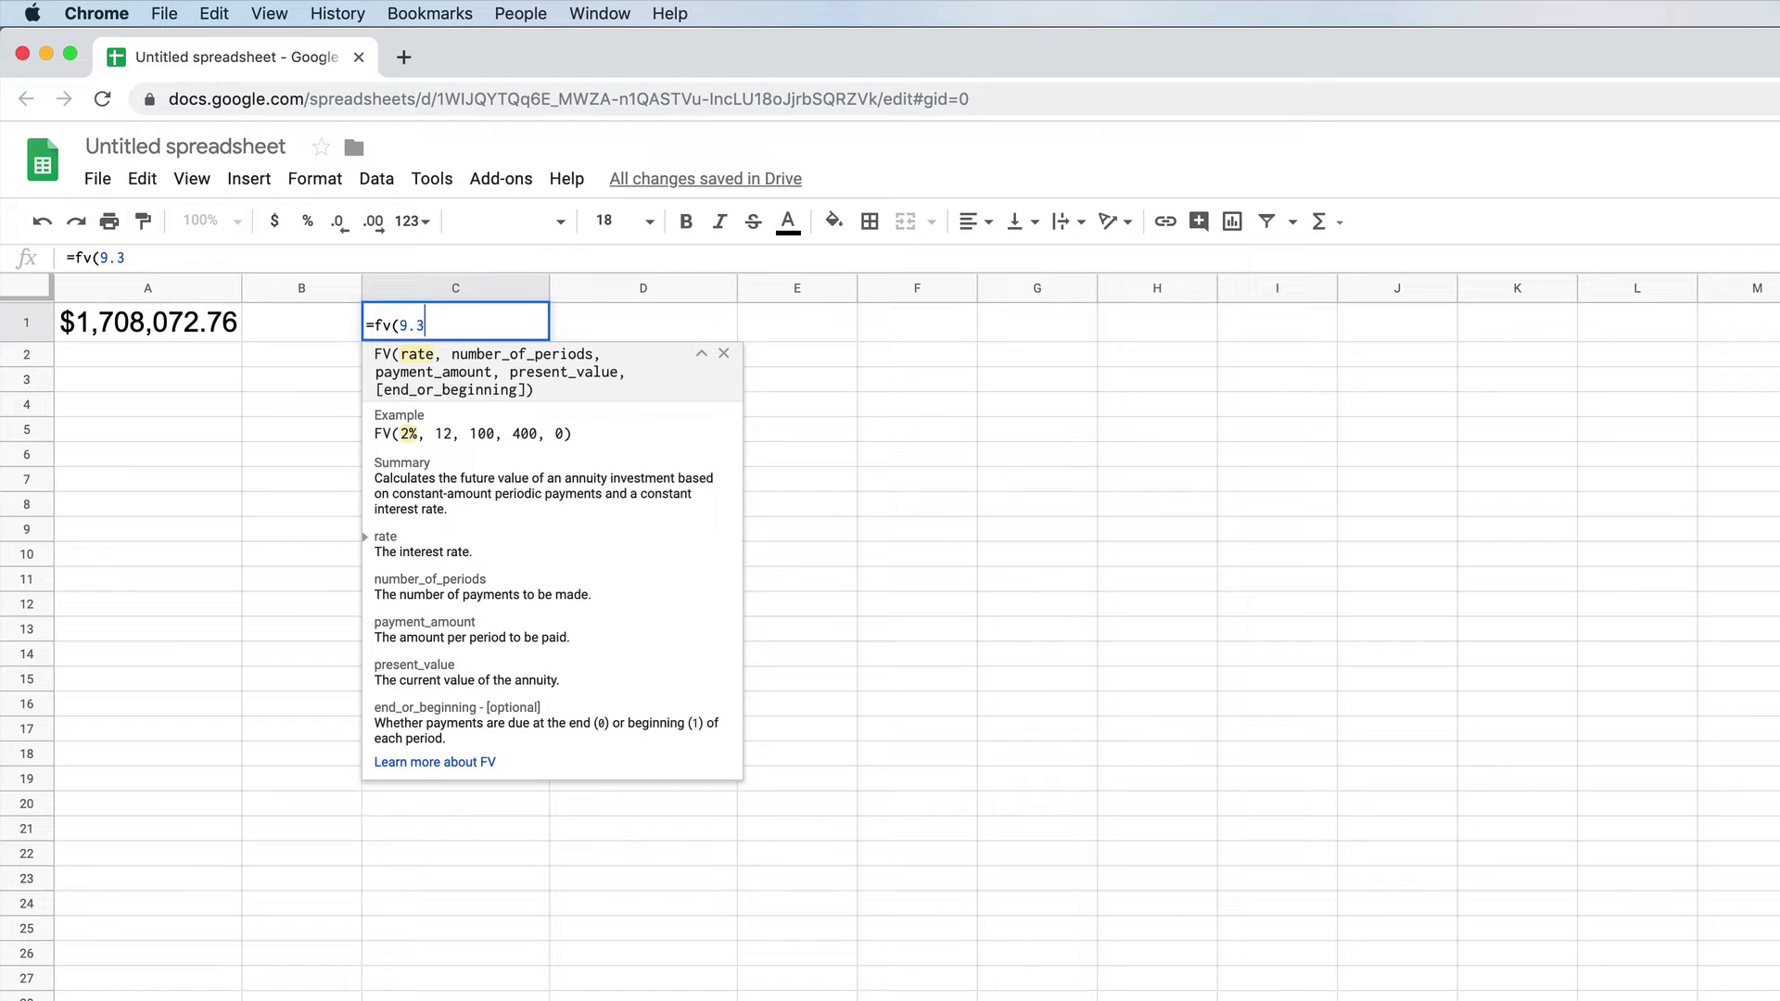
type("%, ")
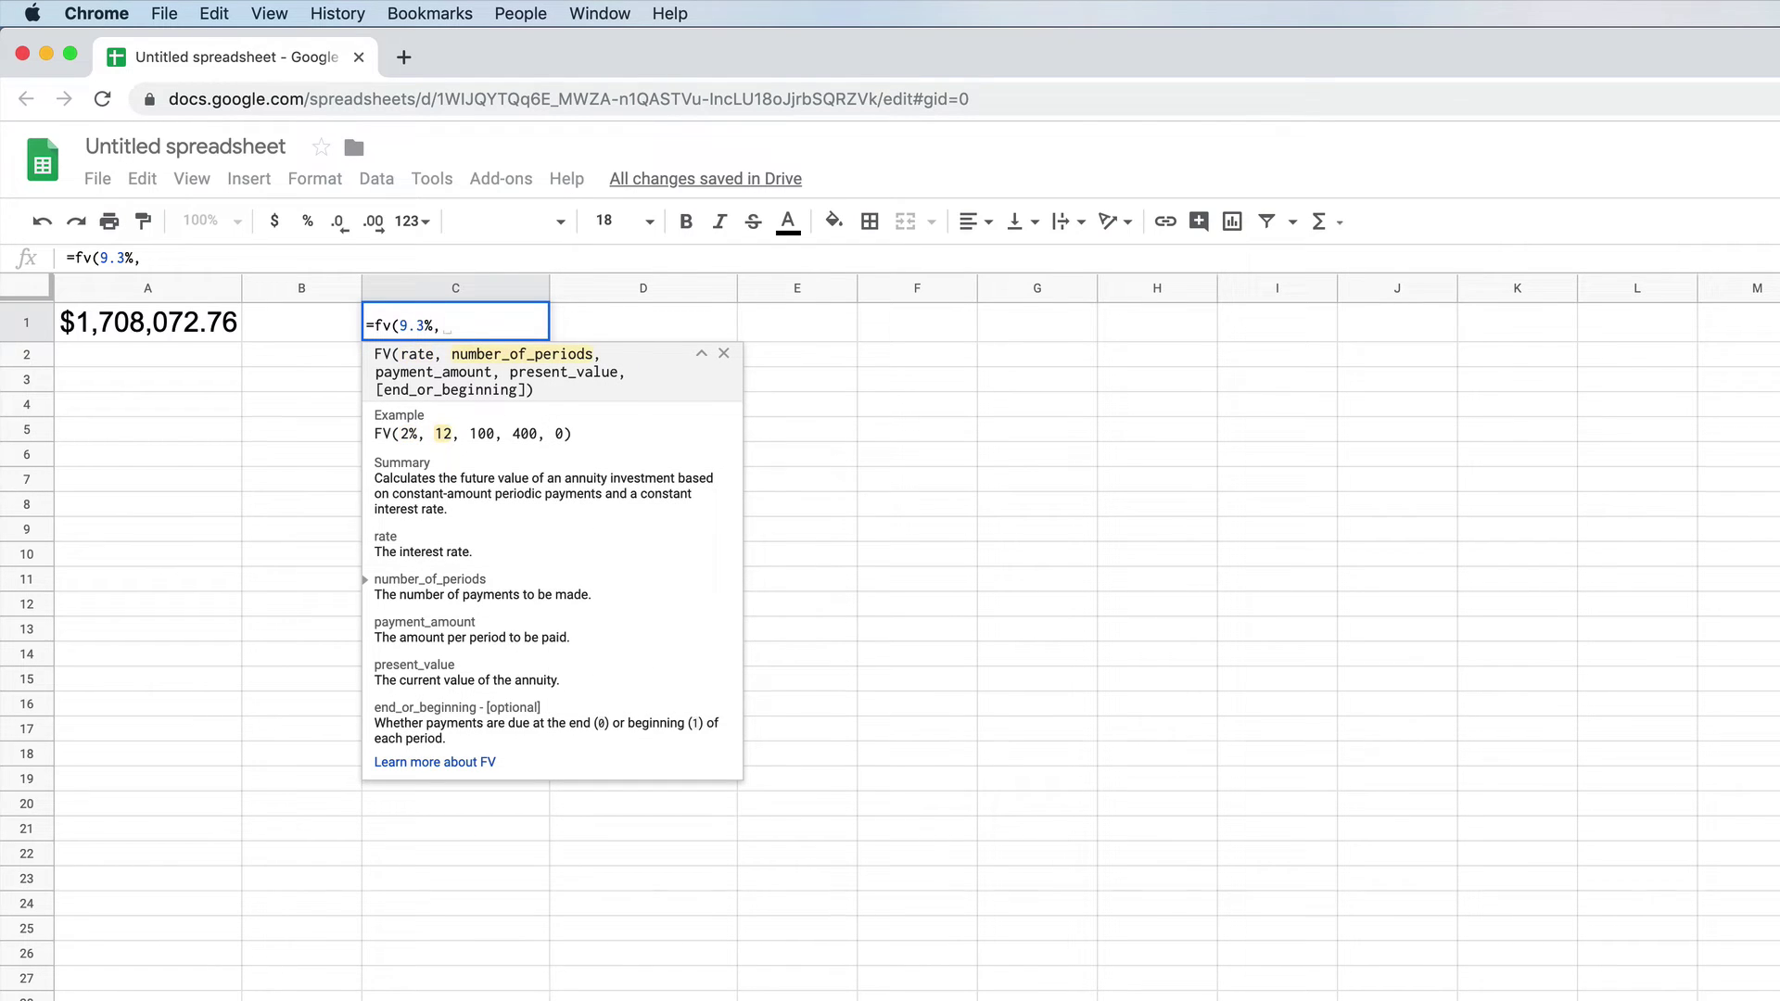
type("45")
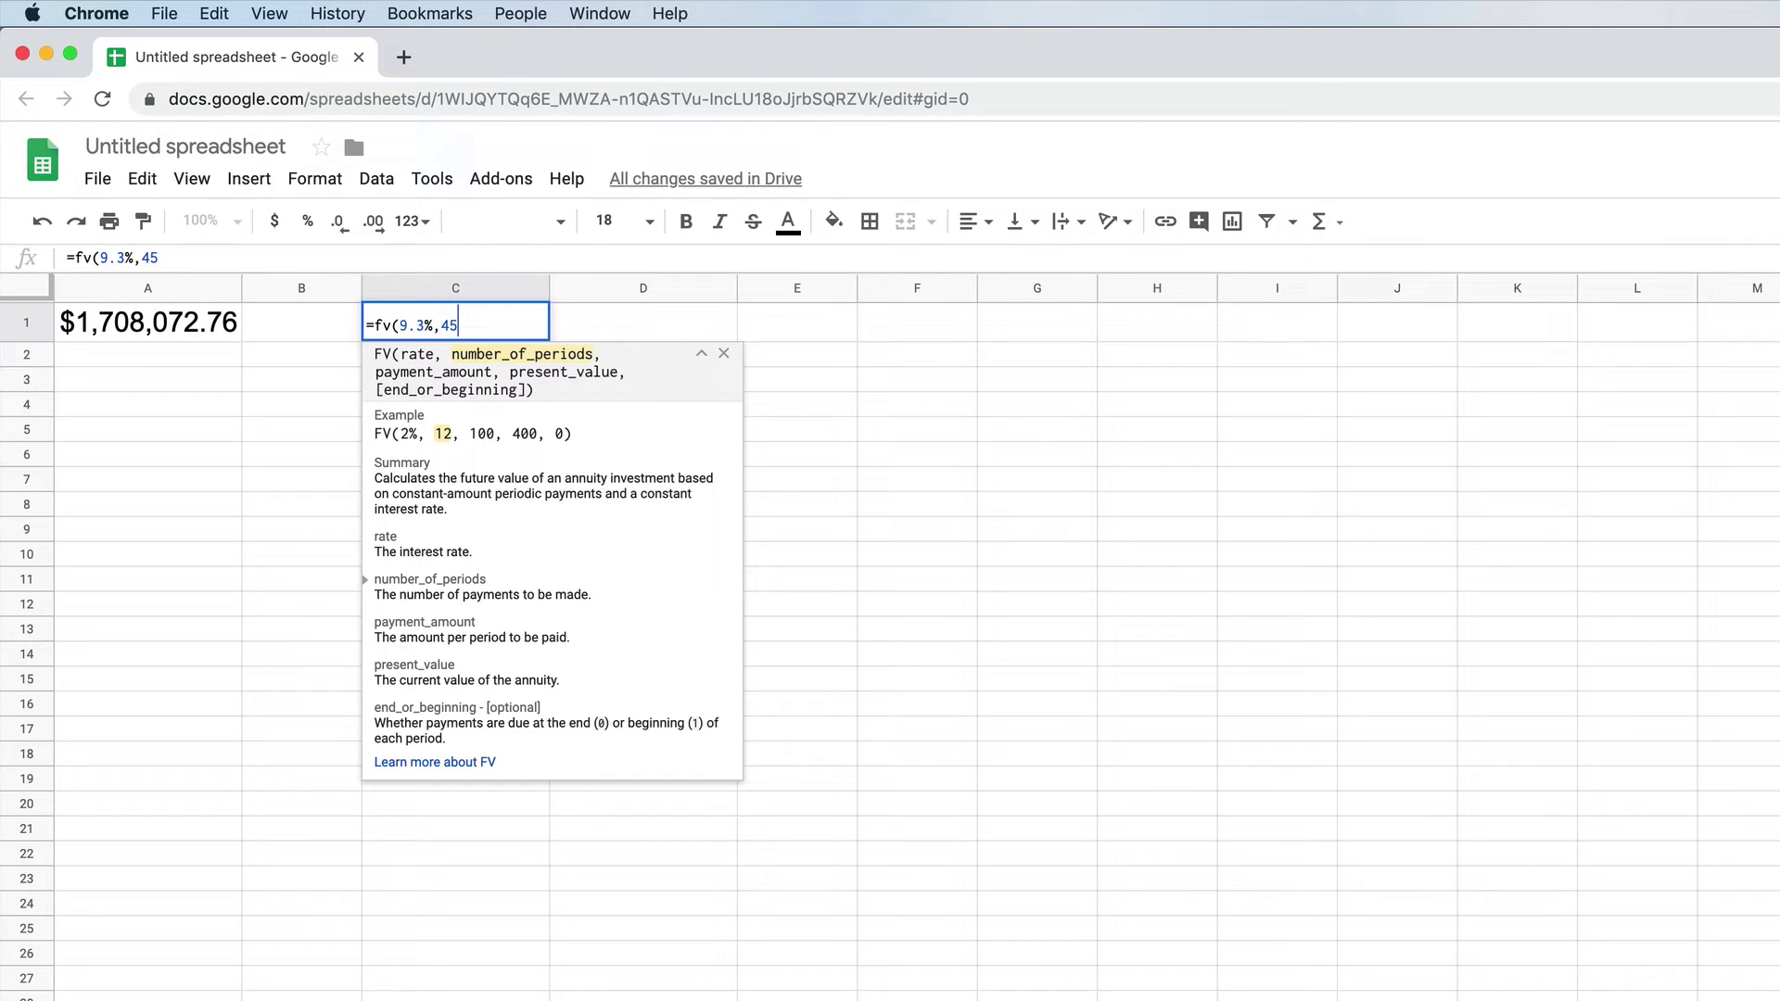
type(",")
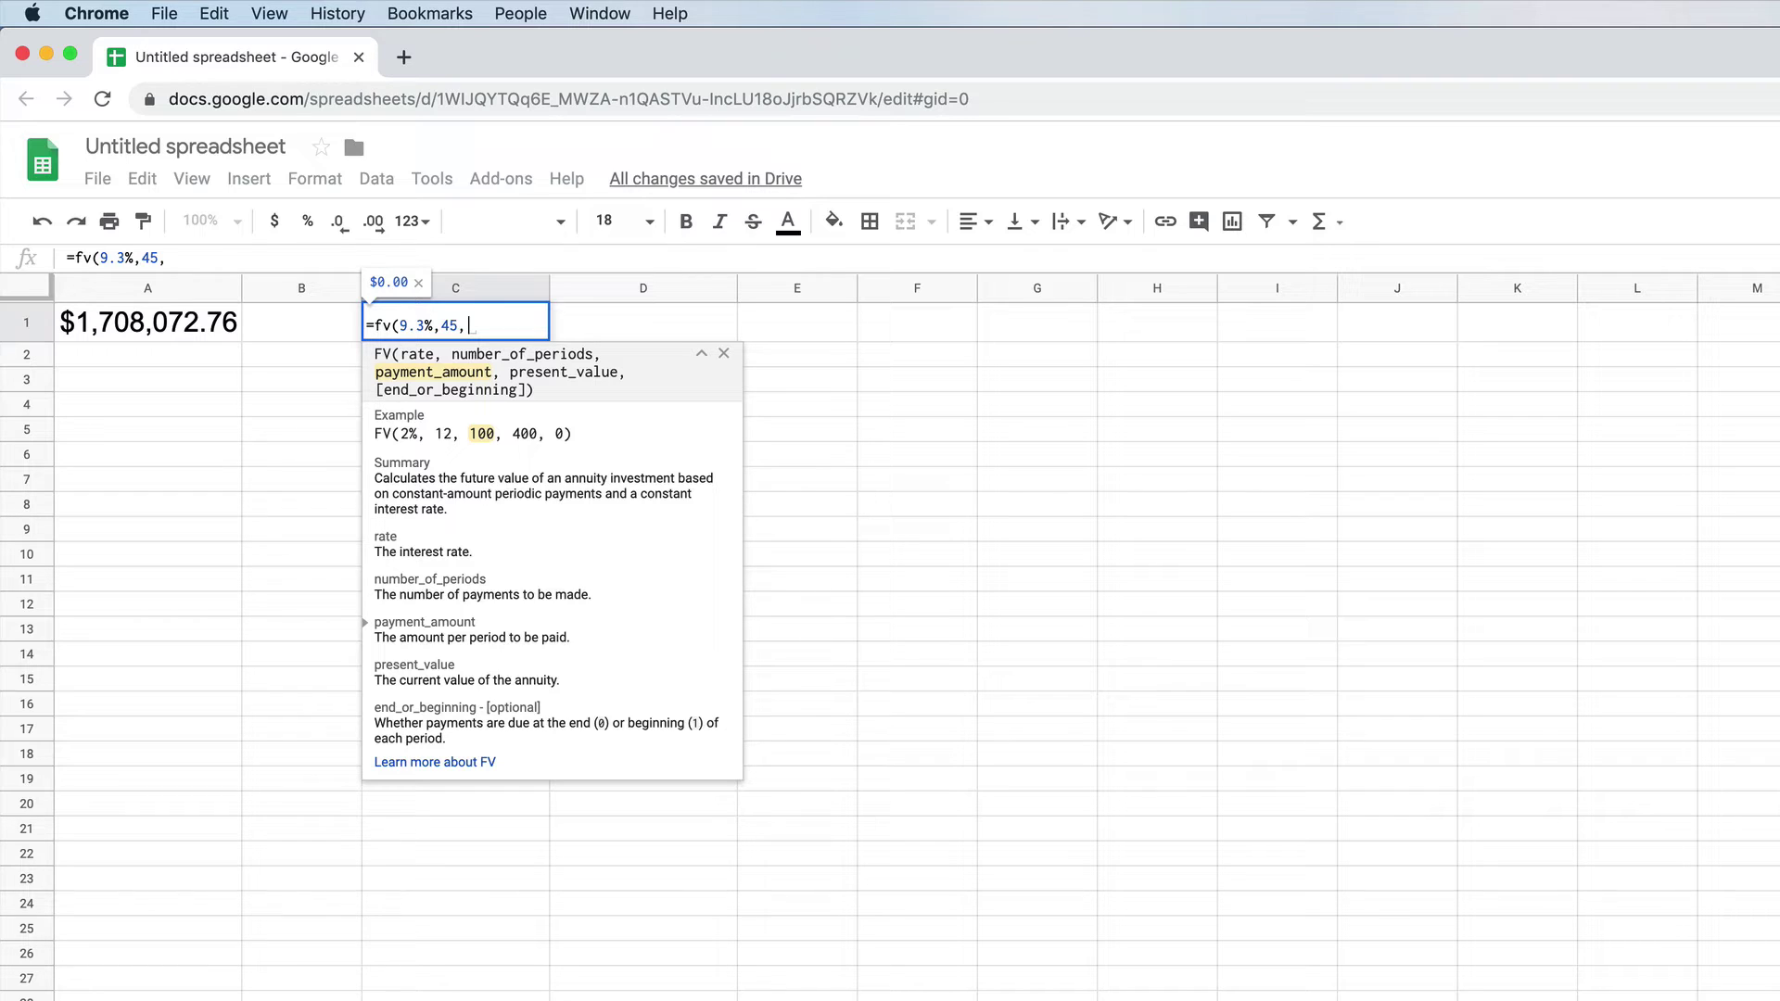
type("2496")
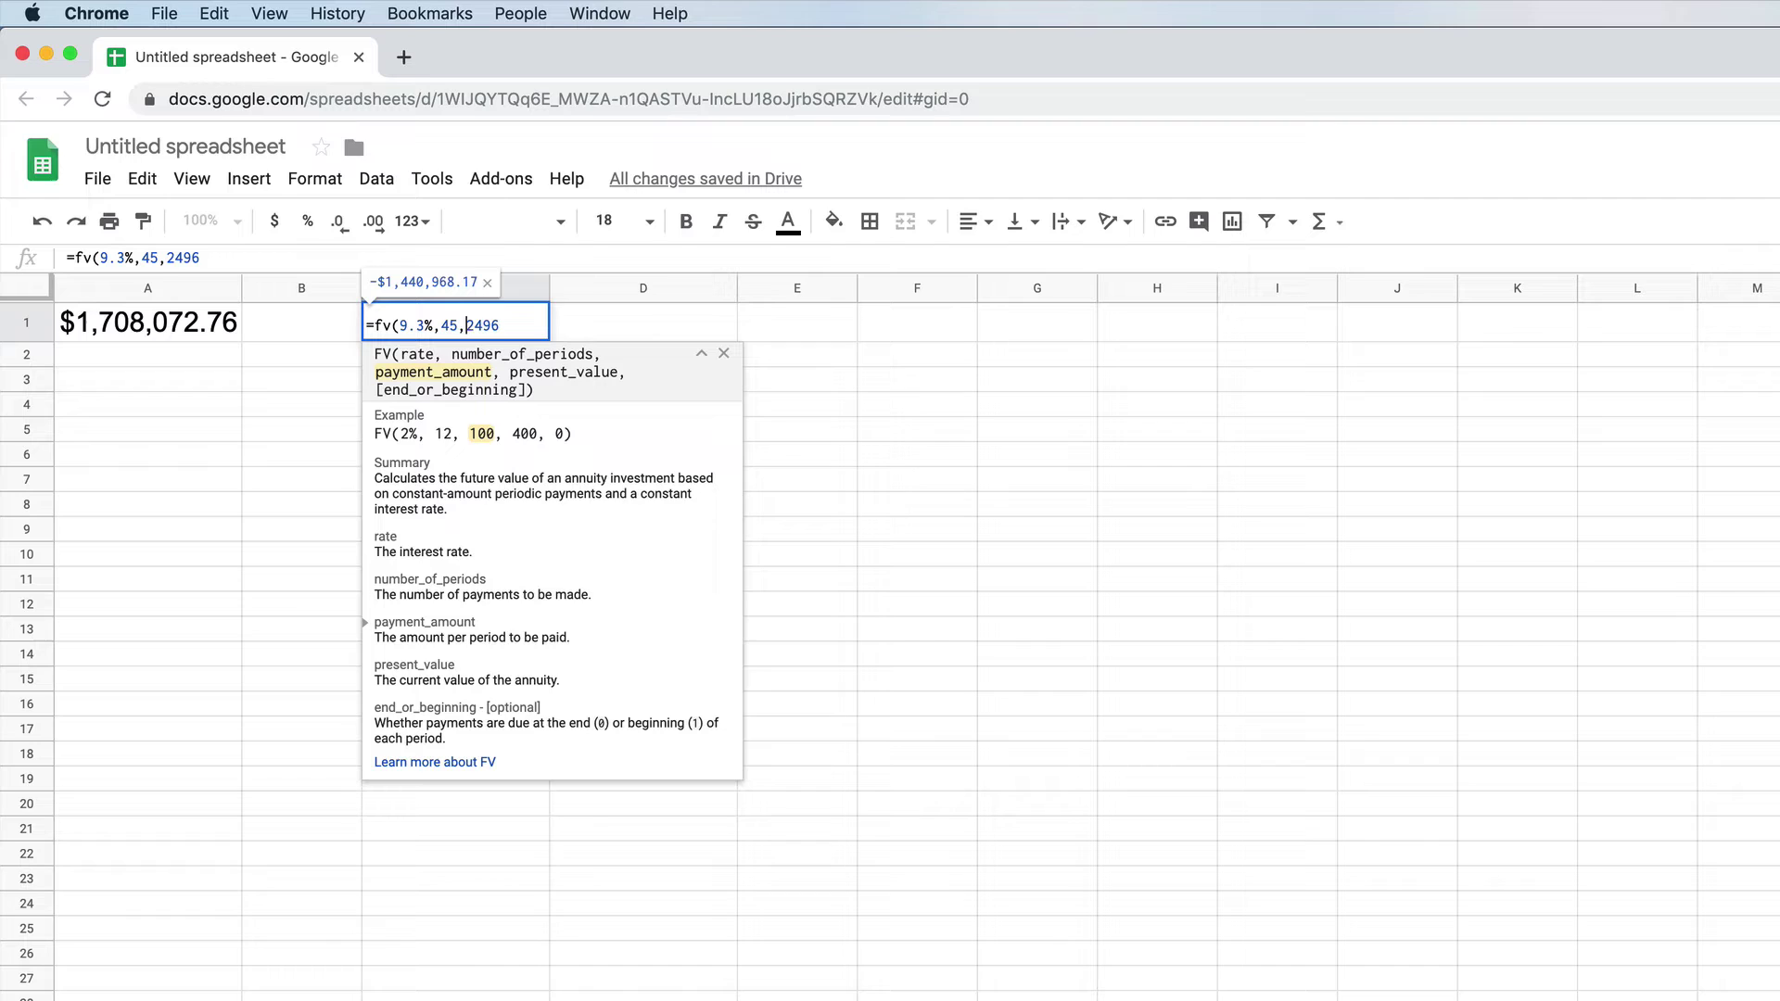
type("-")
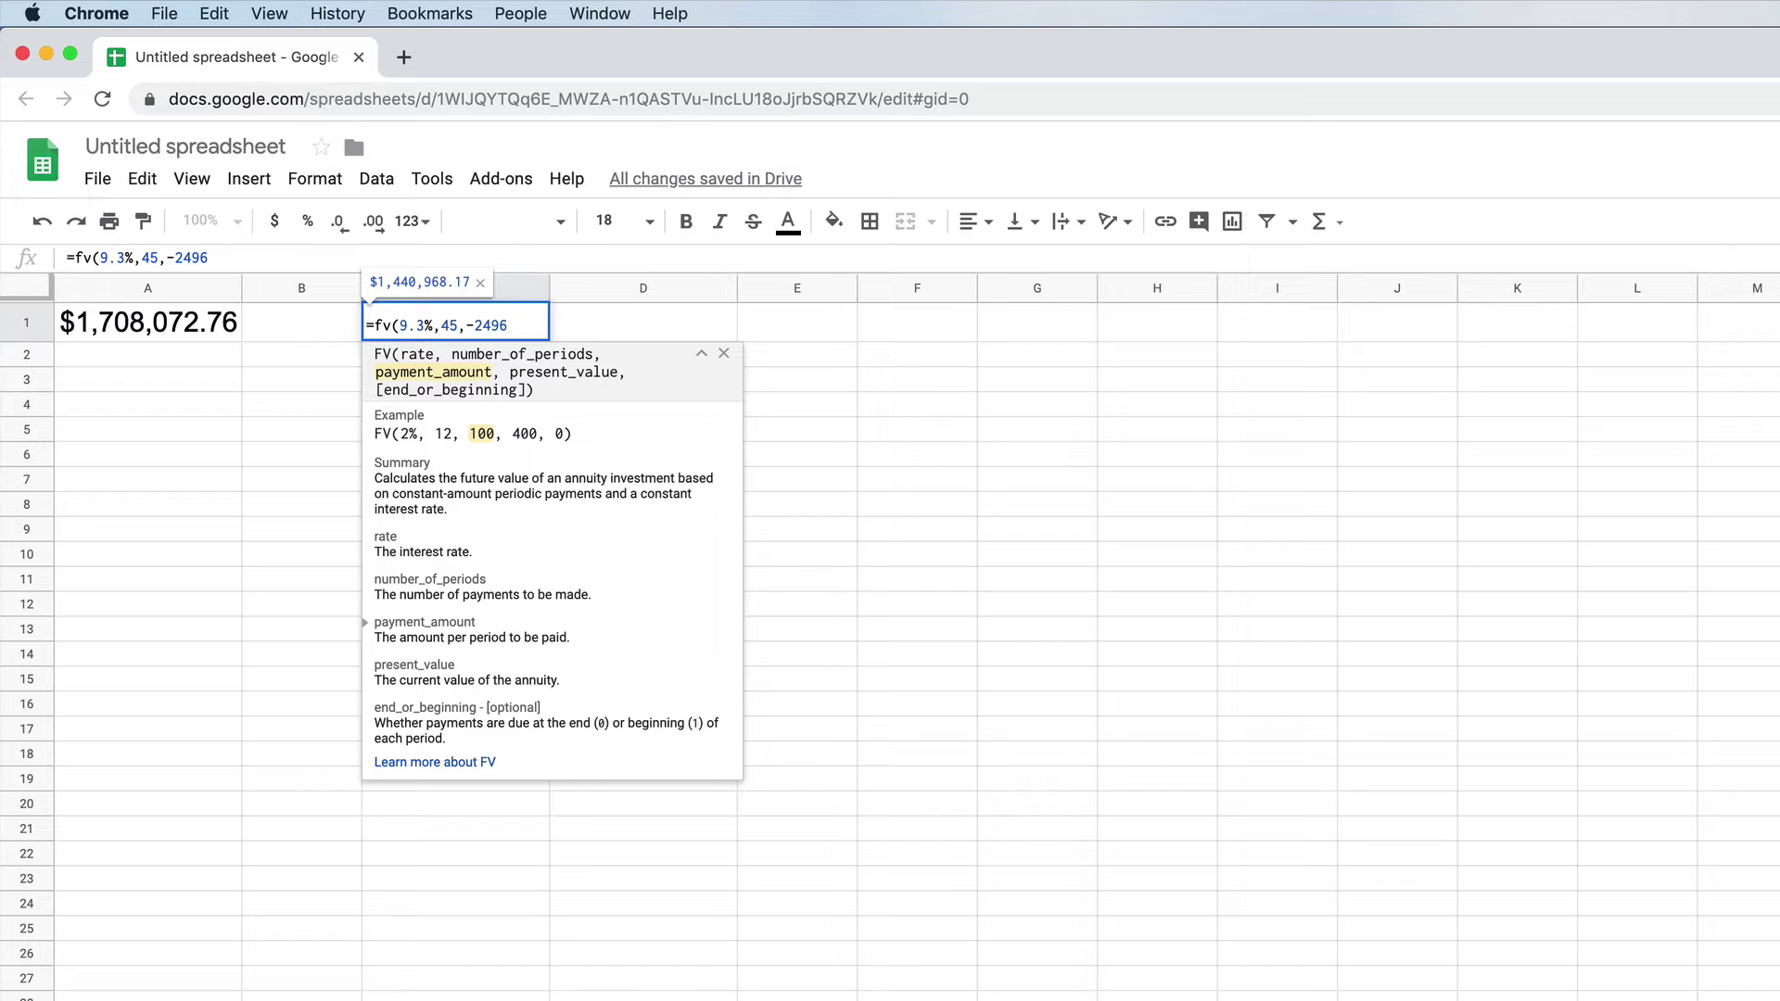
key("End")
type(")")
key("Return")
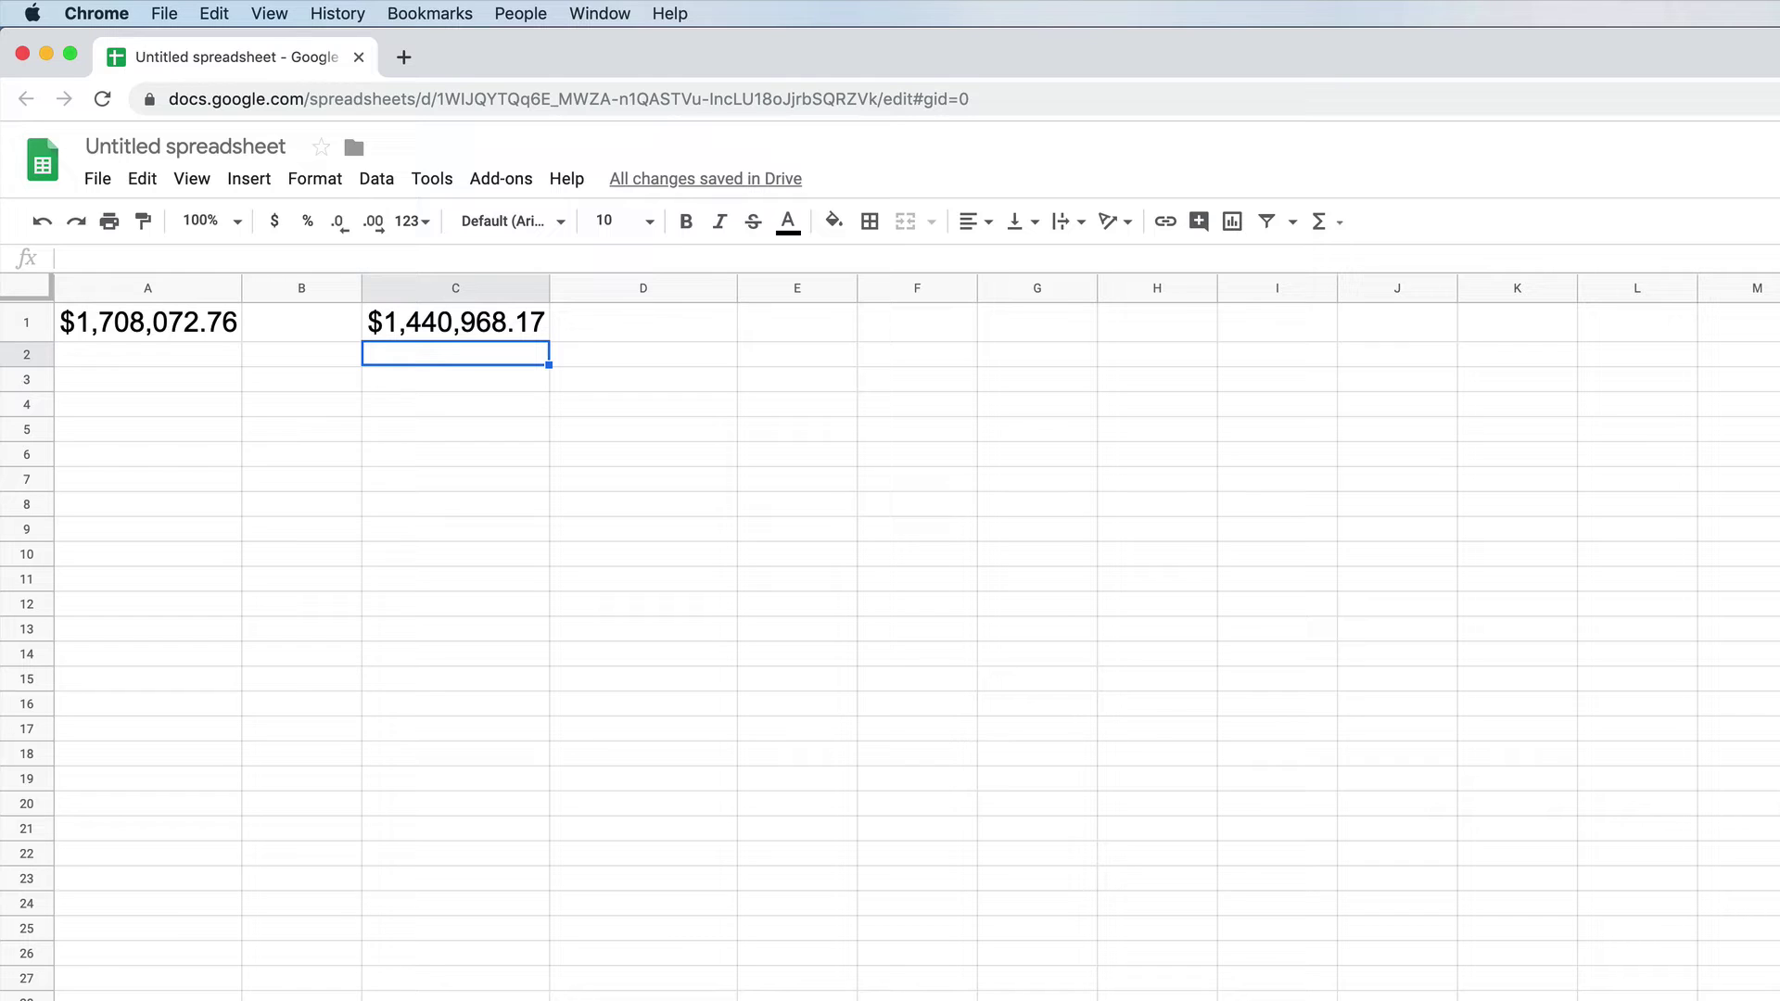
Step: Copy C1's FV formula into D1
left_click(455, 322)
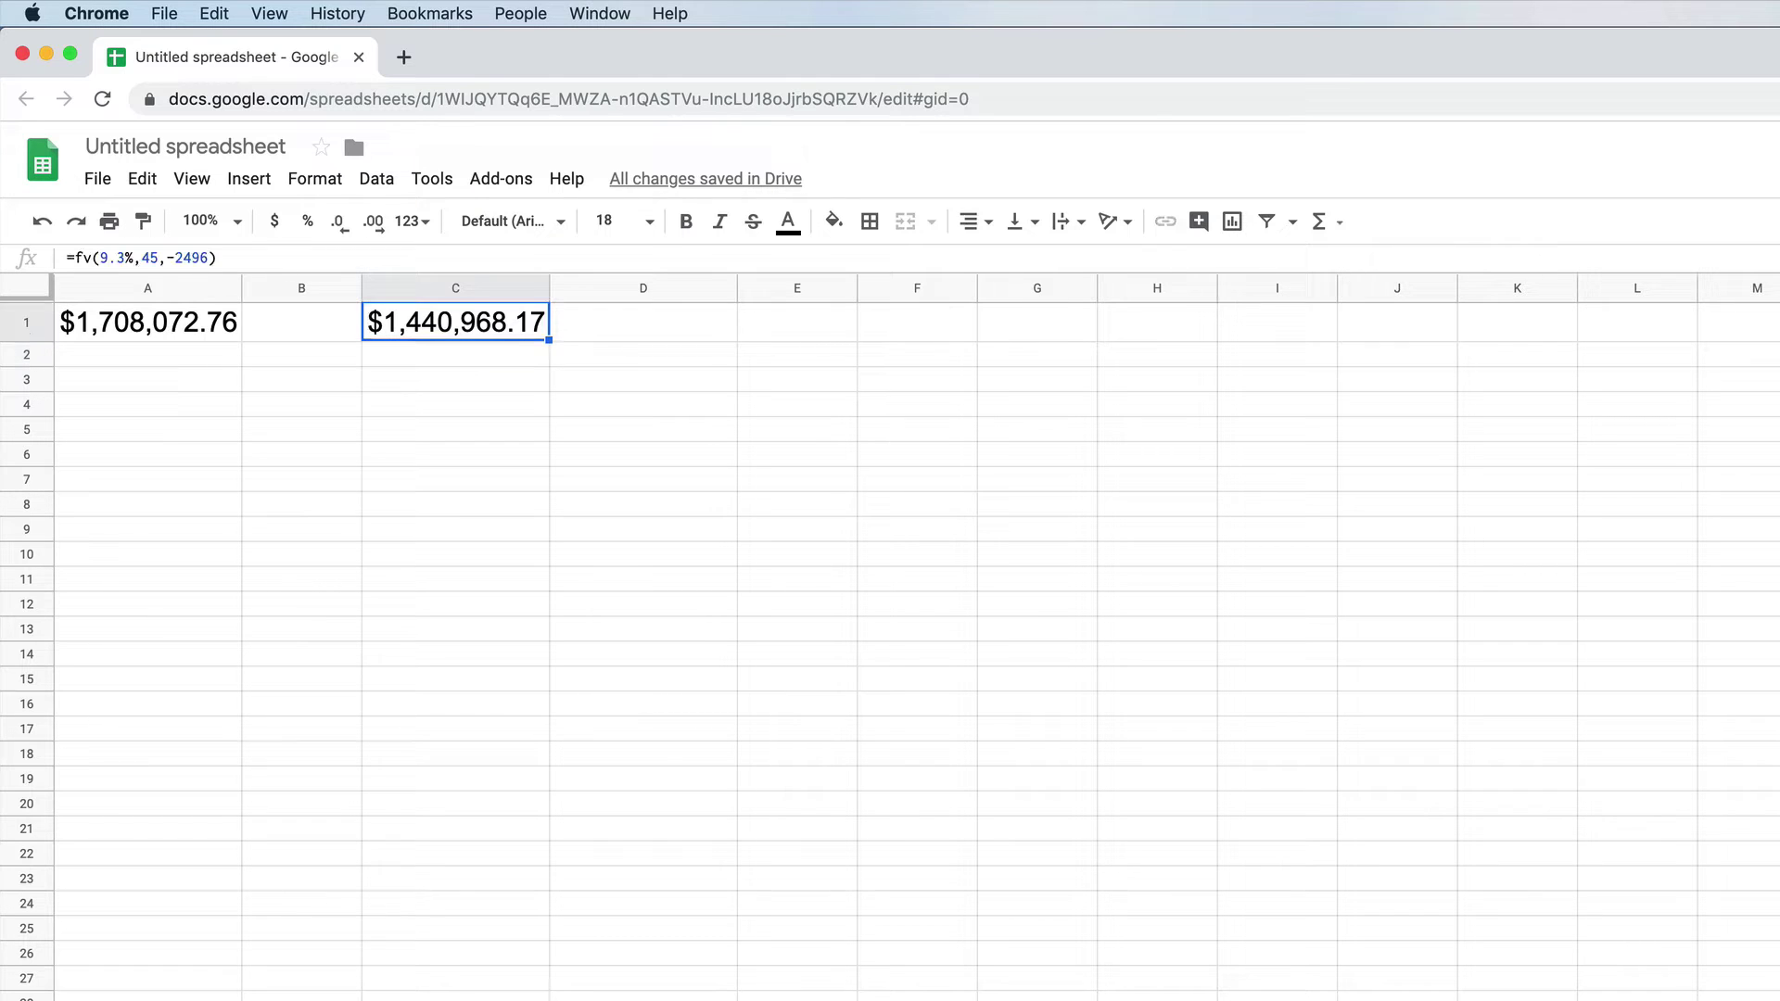
key("super+c")
key("Right")
key("super+v")
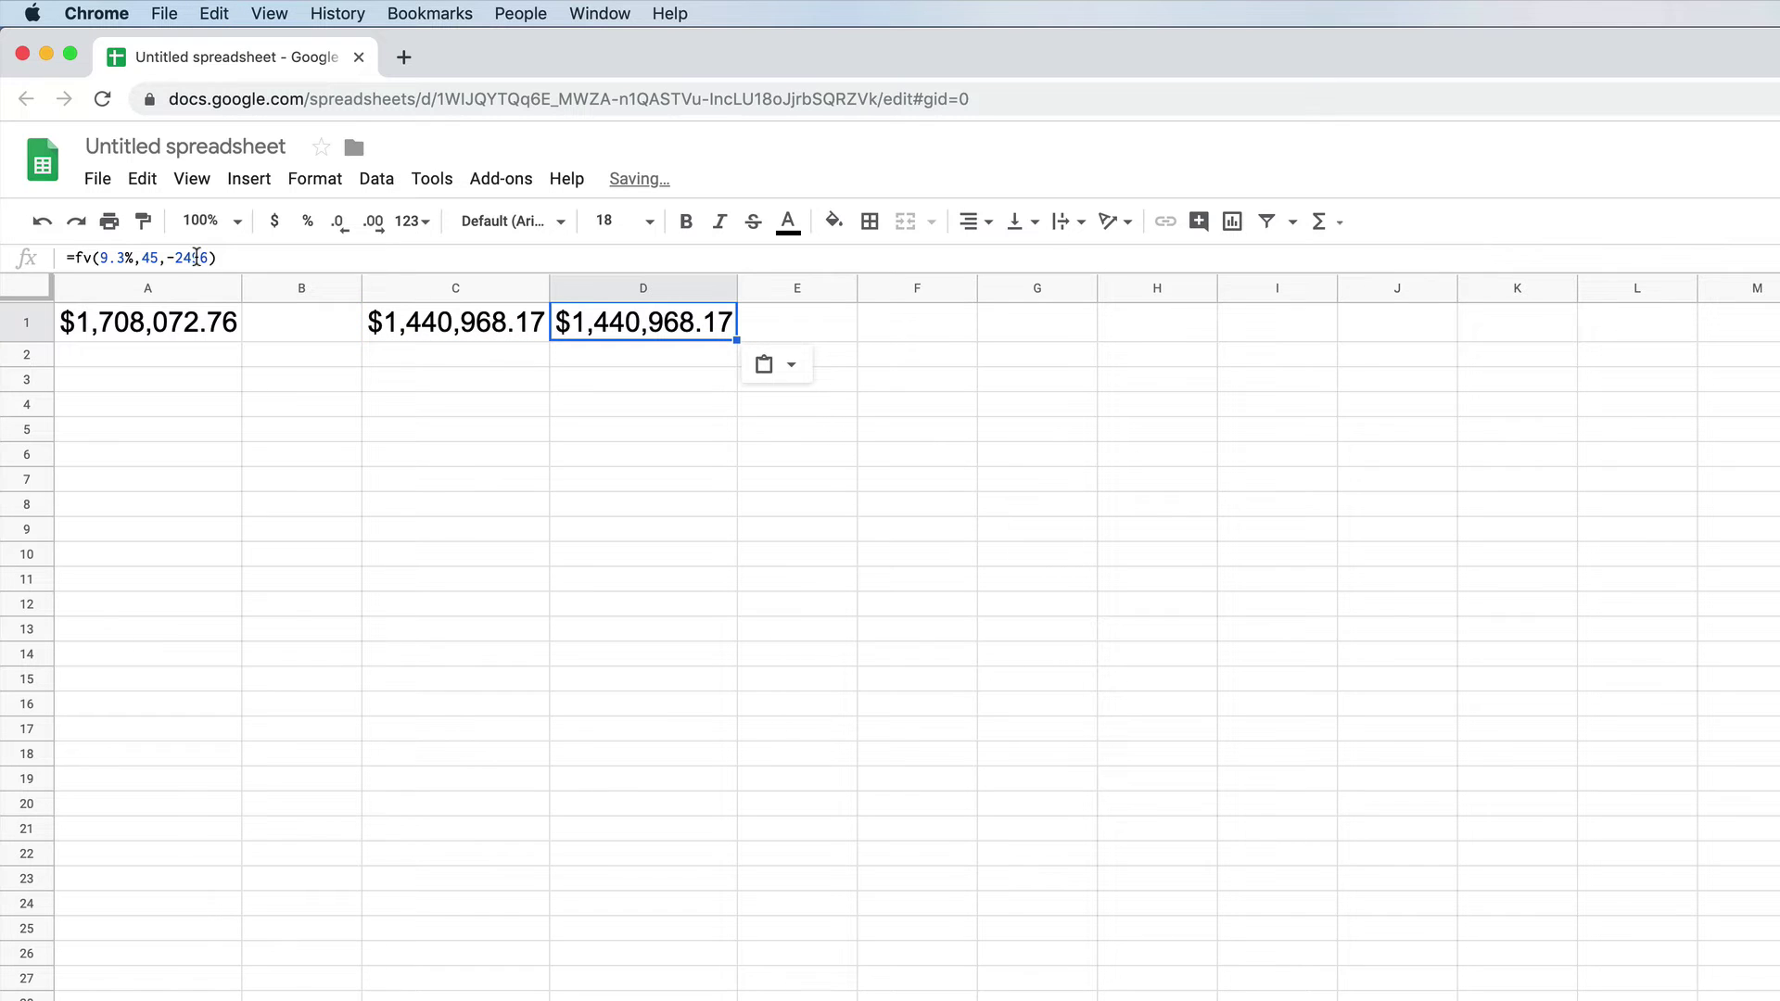
Step: Make D1 compound monthly: =fv(9.3%/12,45*12,-2496/12), showing $1,708,072.76
left_click(197, 257)
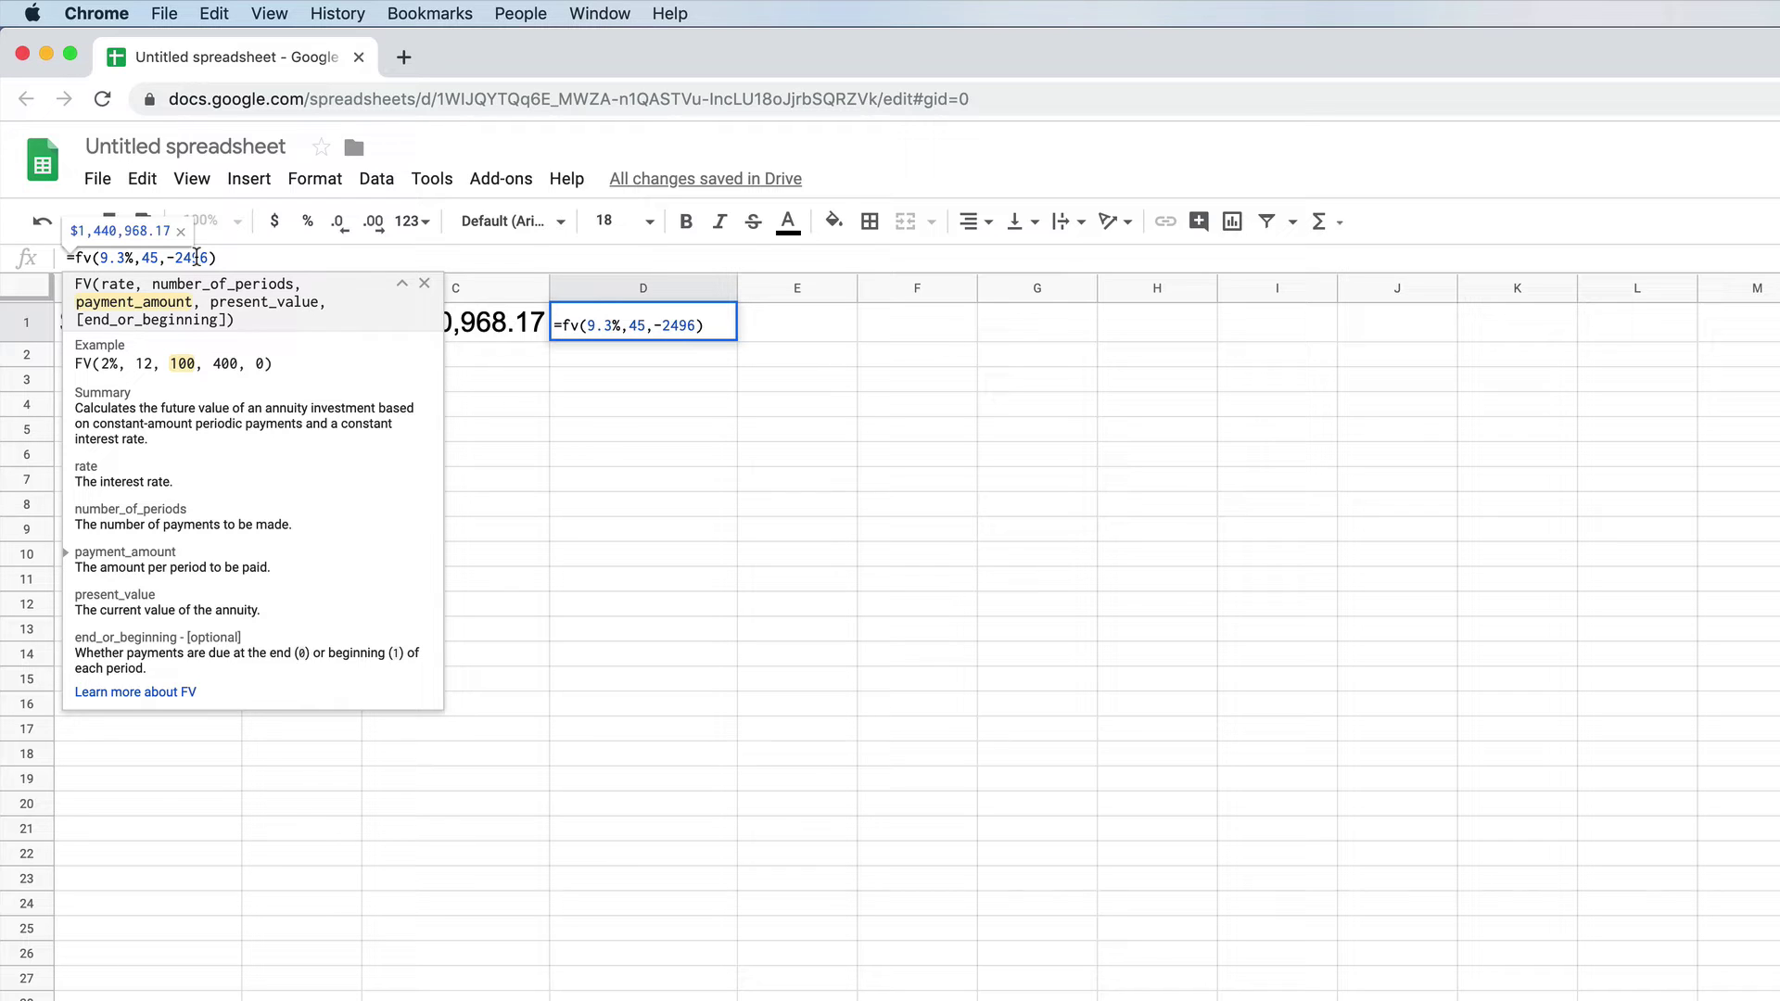
left_click(211, 256)
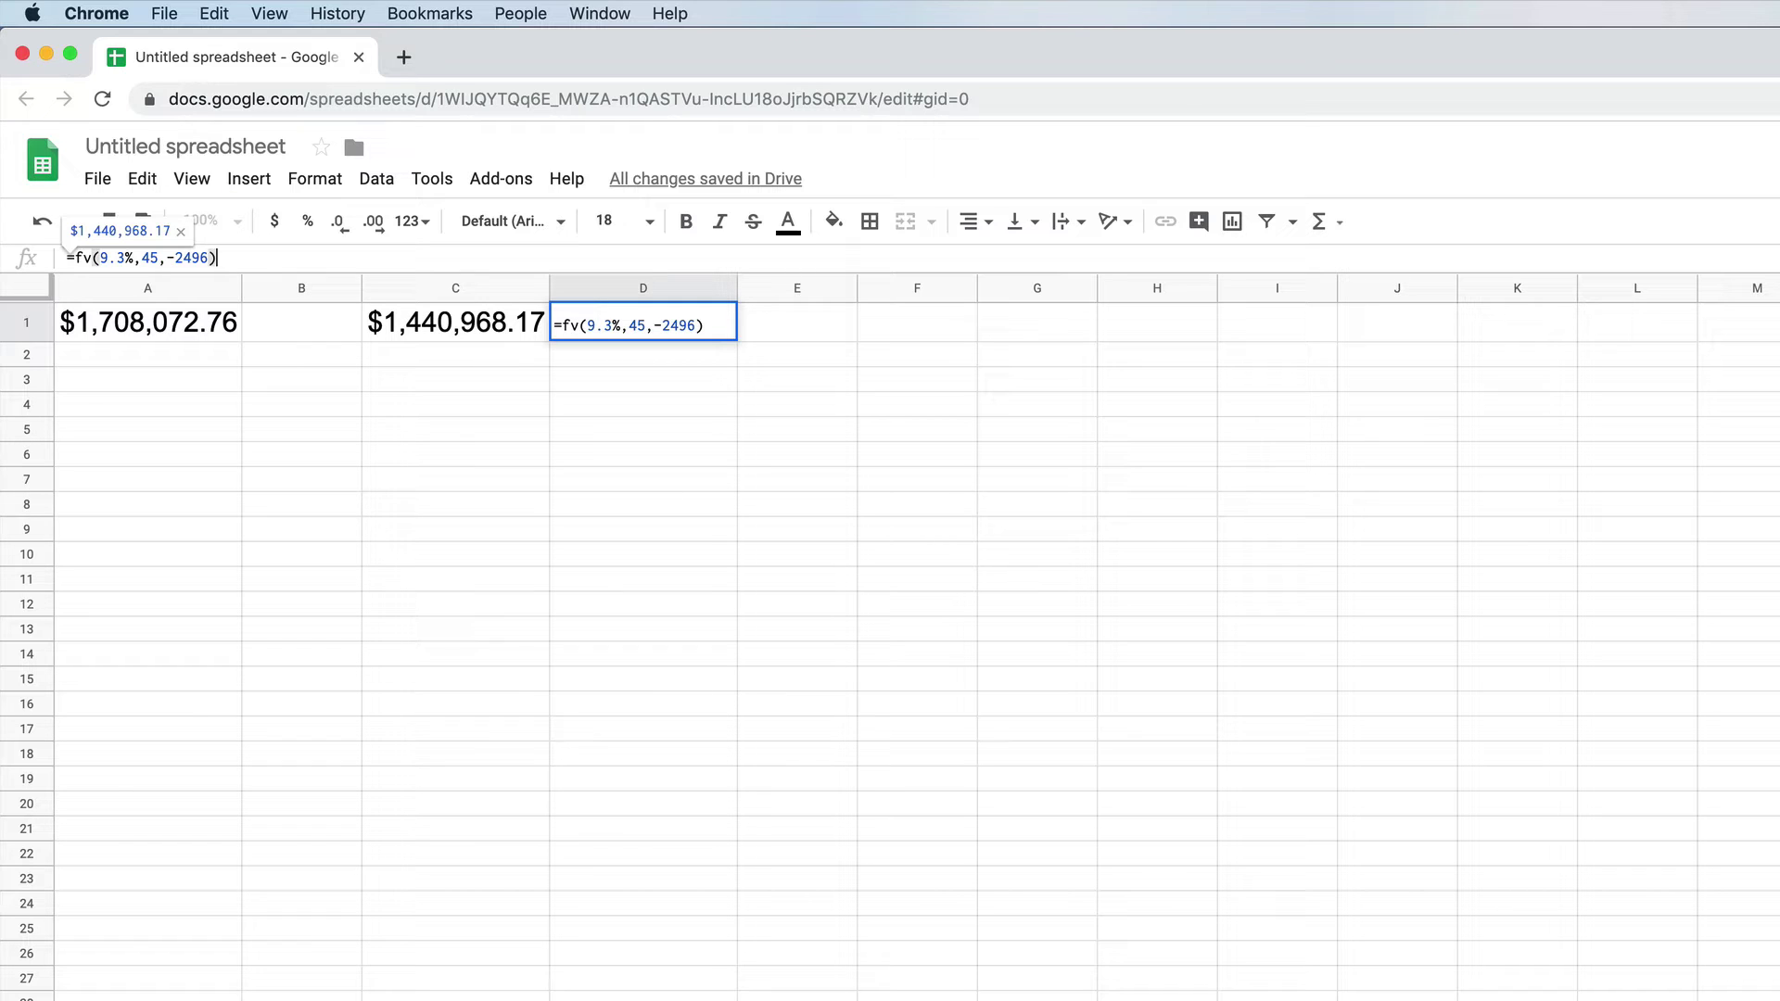
key("Left")
key("Left")
key("Left")
key("Left")
key("Left")
key("Left")
key("Left")
key("Left")
key("Left")
key("Left")
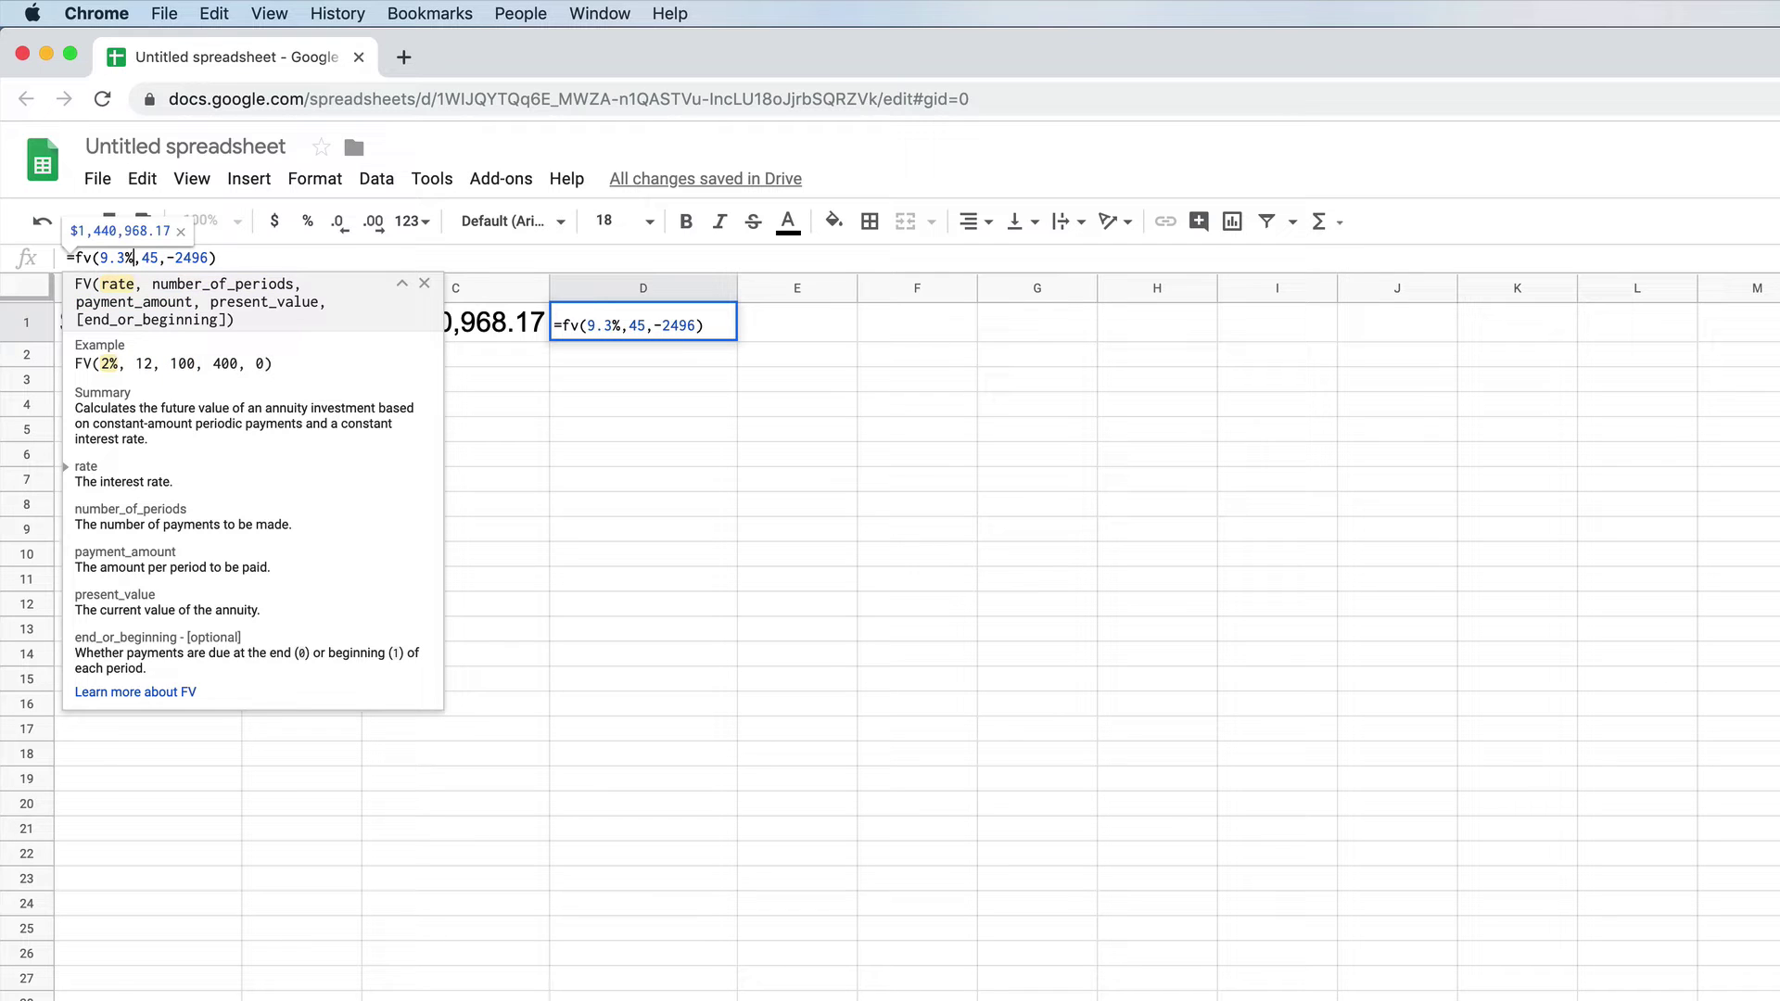
type("/12")
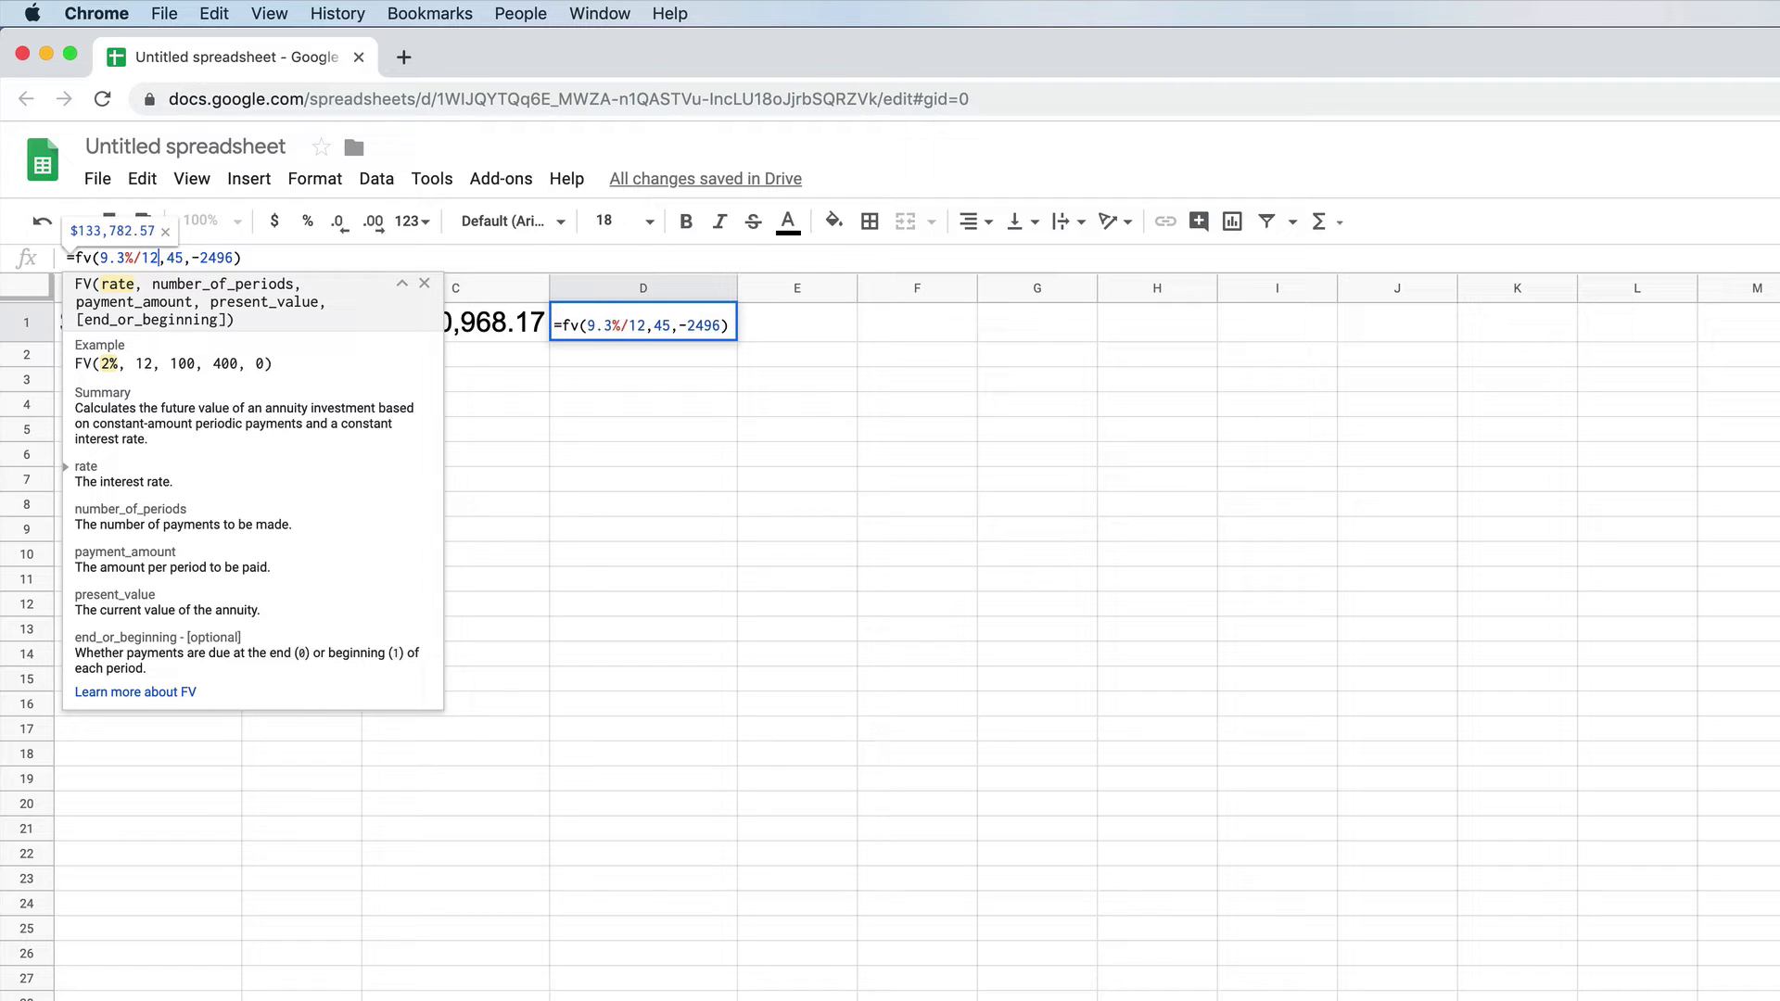
key("Right")
key("Right")
key("Right")
type("*12")
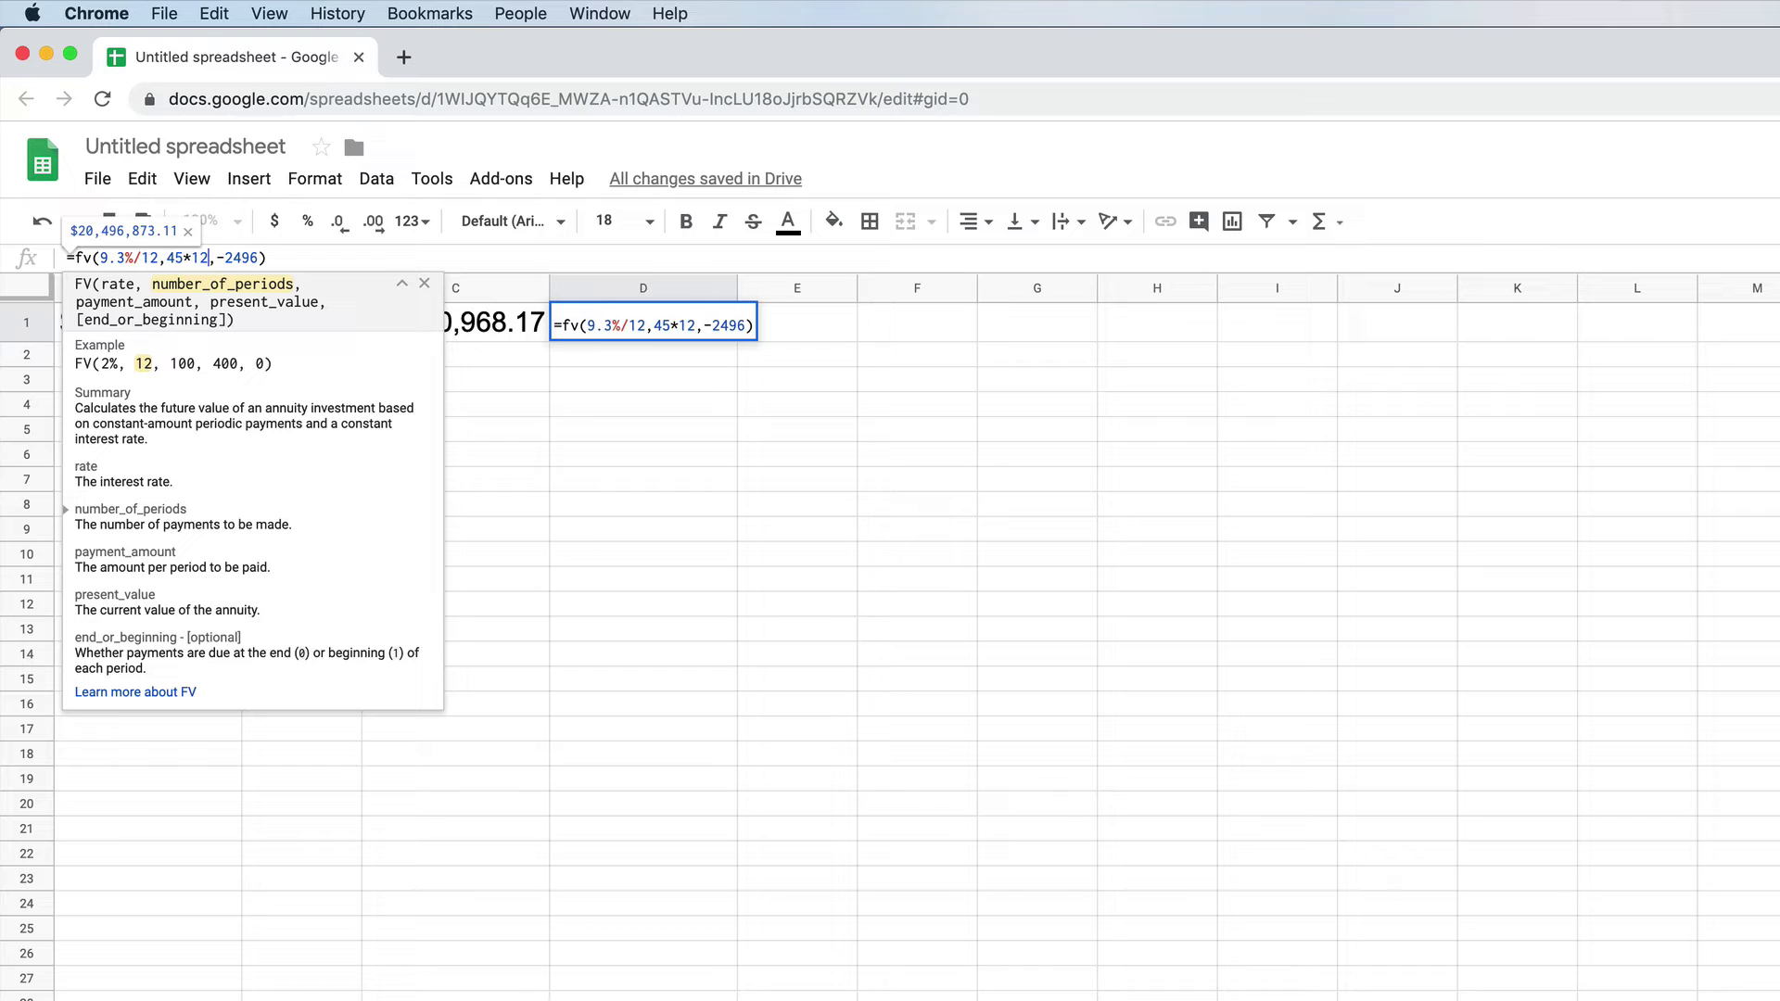
left_click(230, 257)
left_click(260, 258)
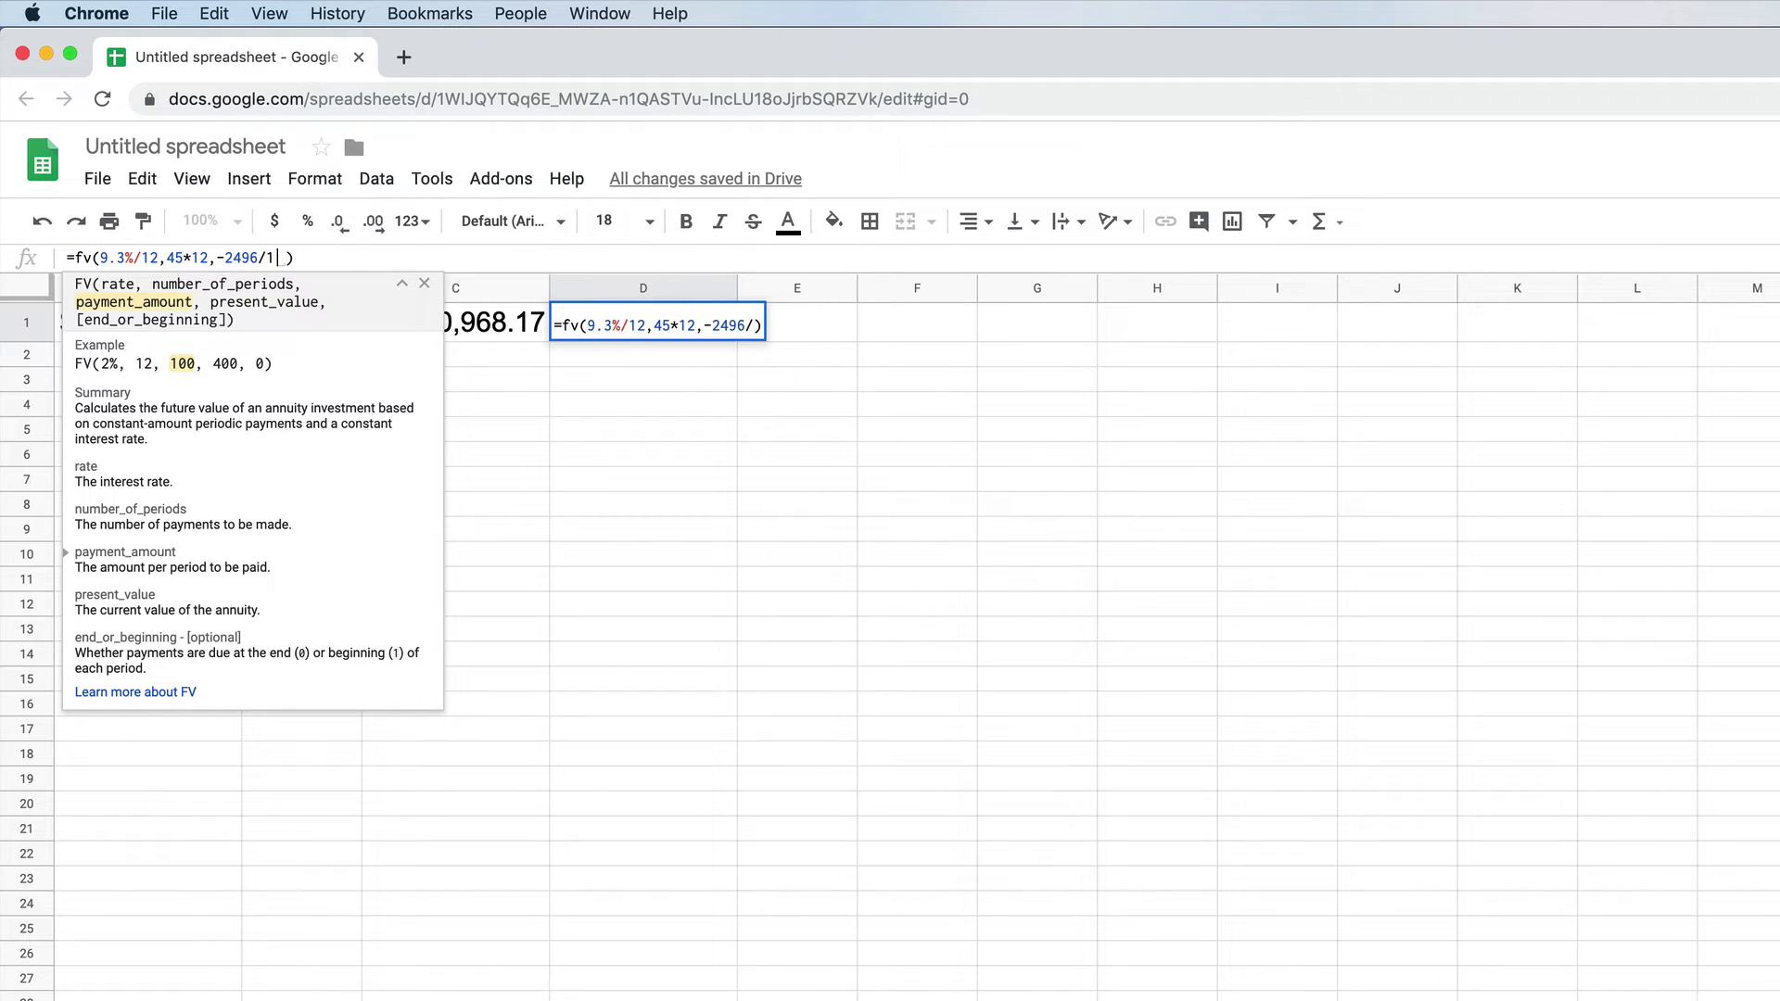
type("/12")
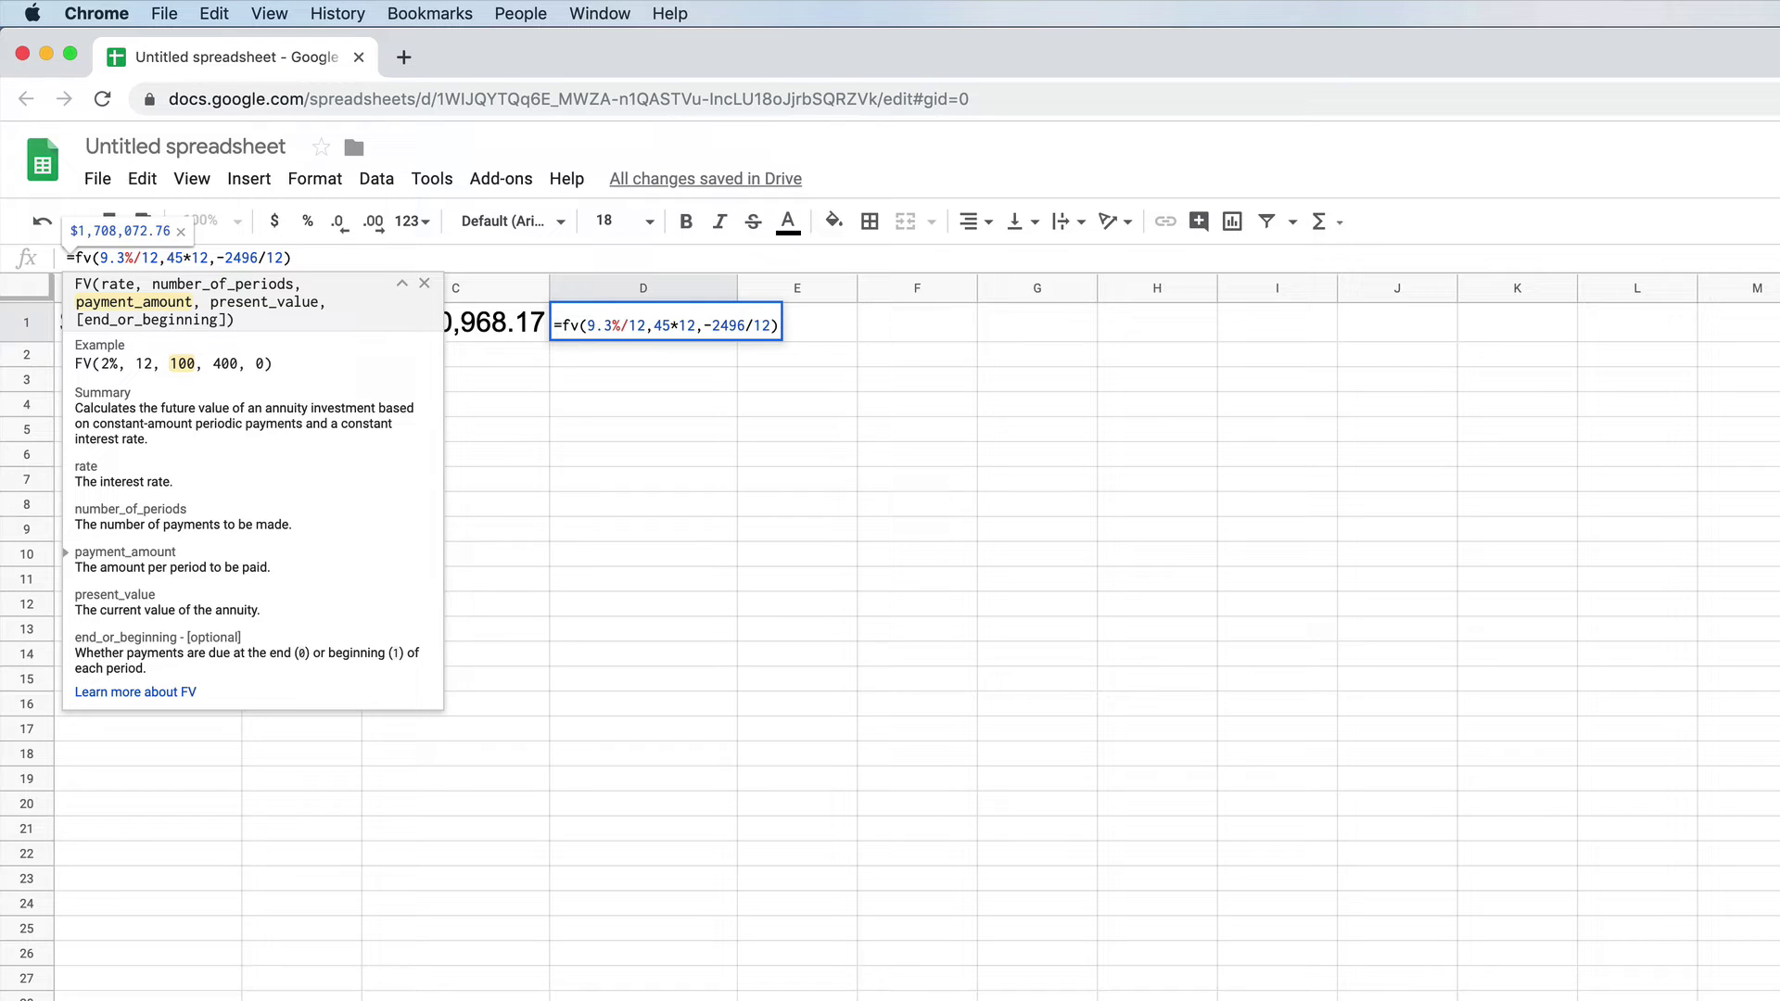
key("Return")
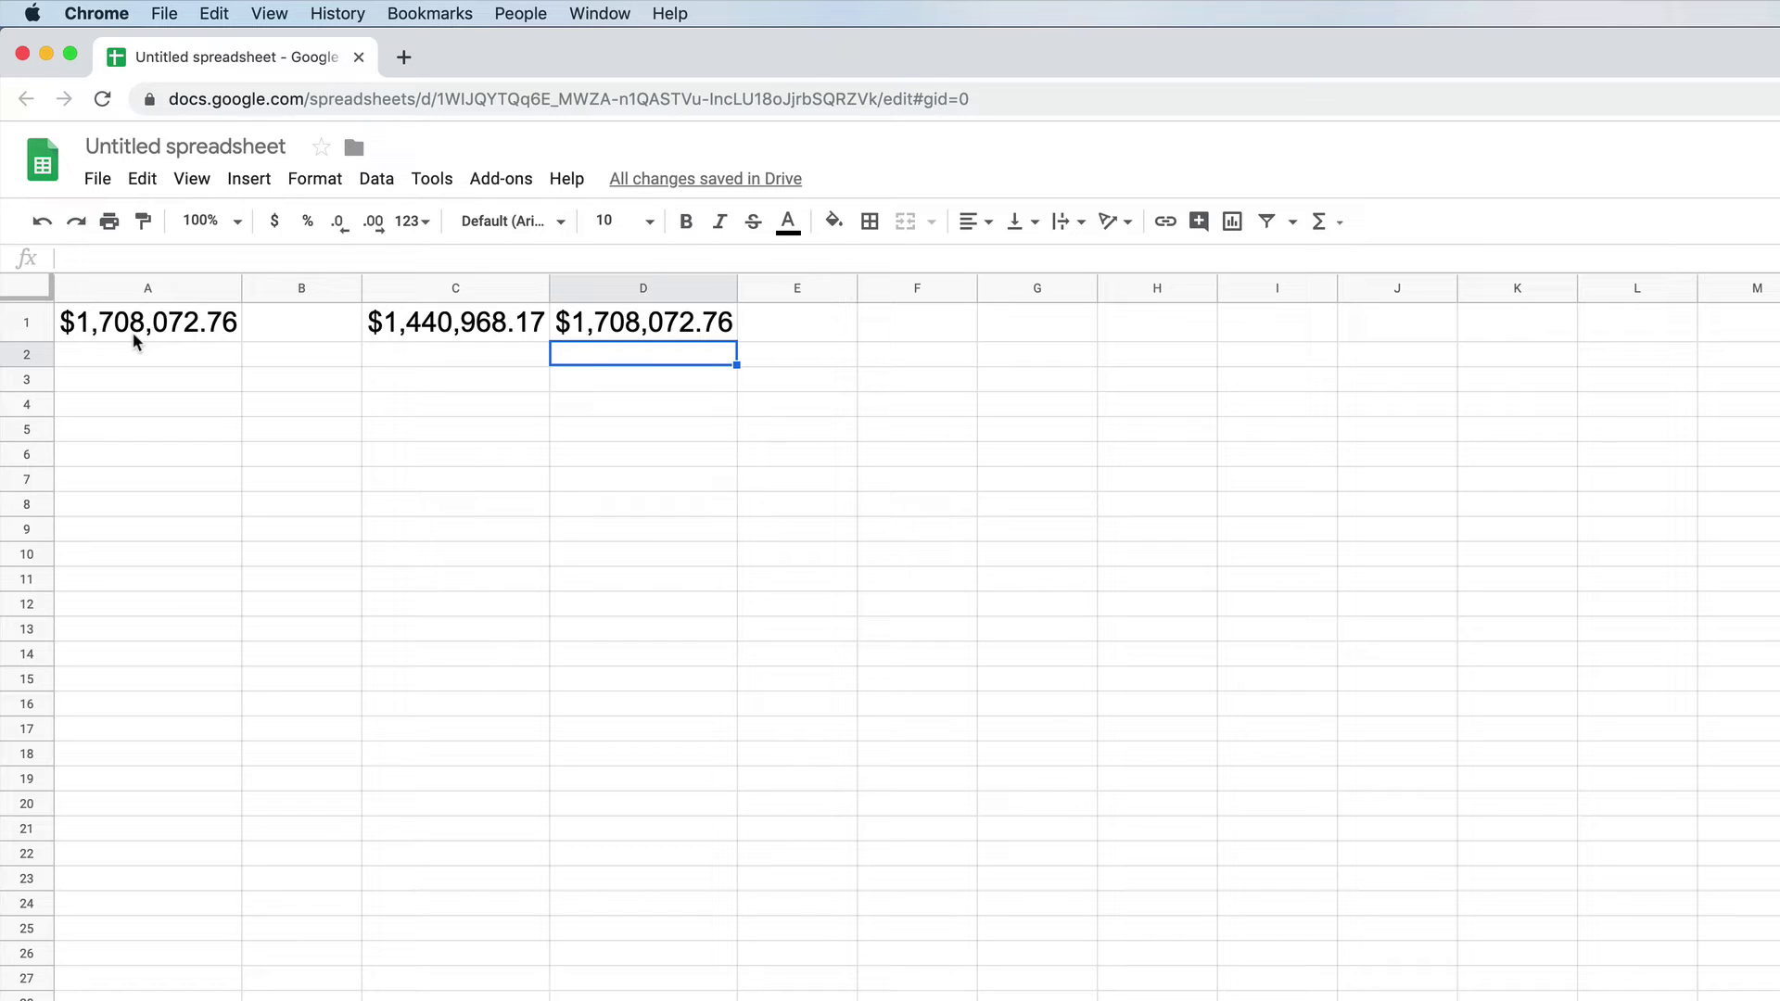
Step: Duplicate D1's monthly FV formula =fv(9.3%/12,45*12,-2496/12) into E1
left_click(646, 332)
double_click(647, 332)
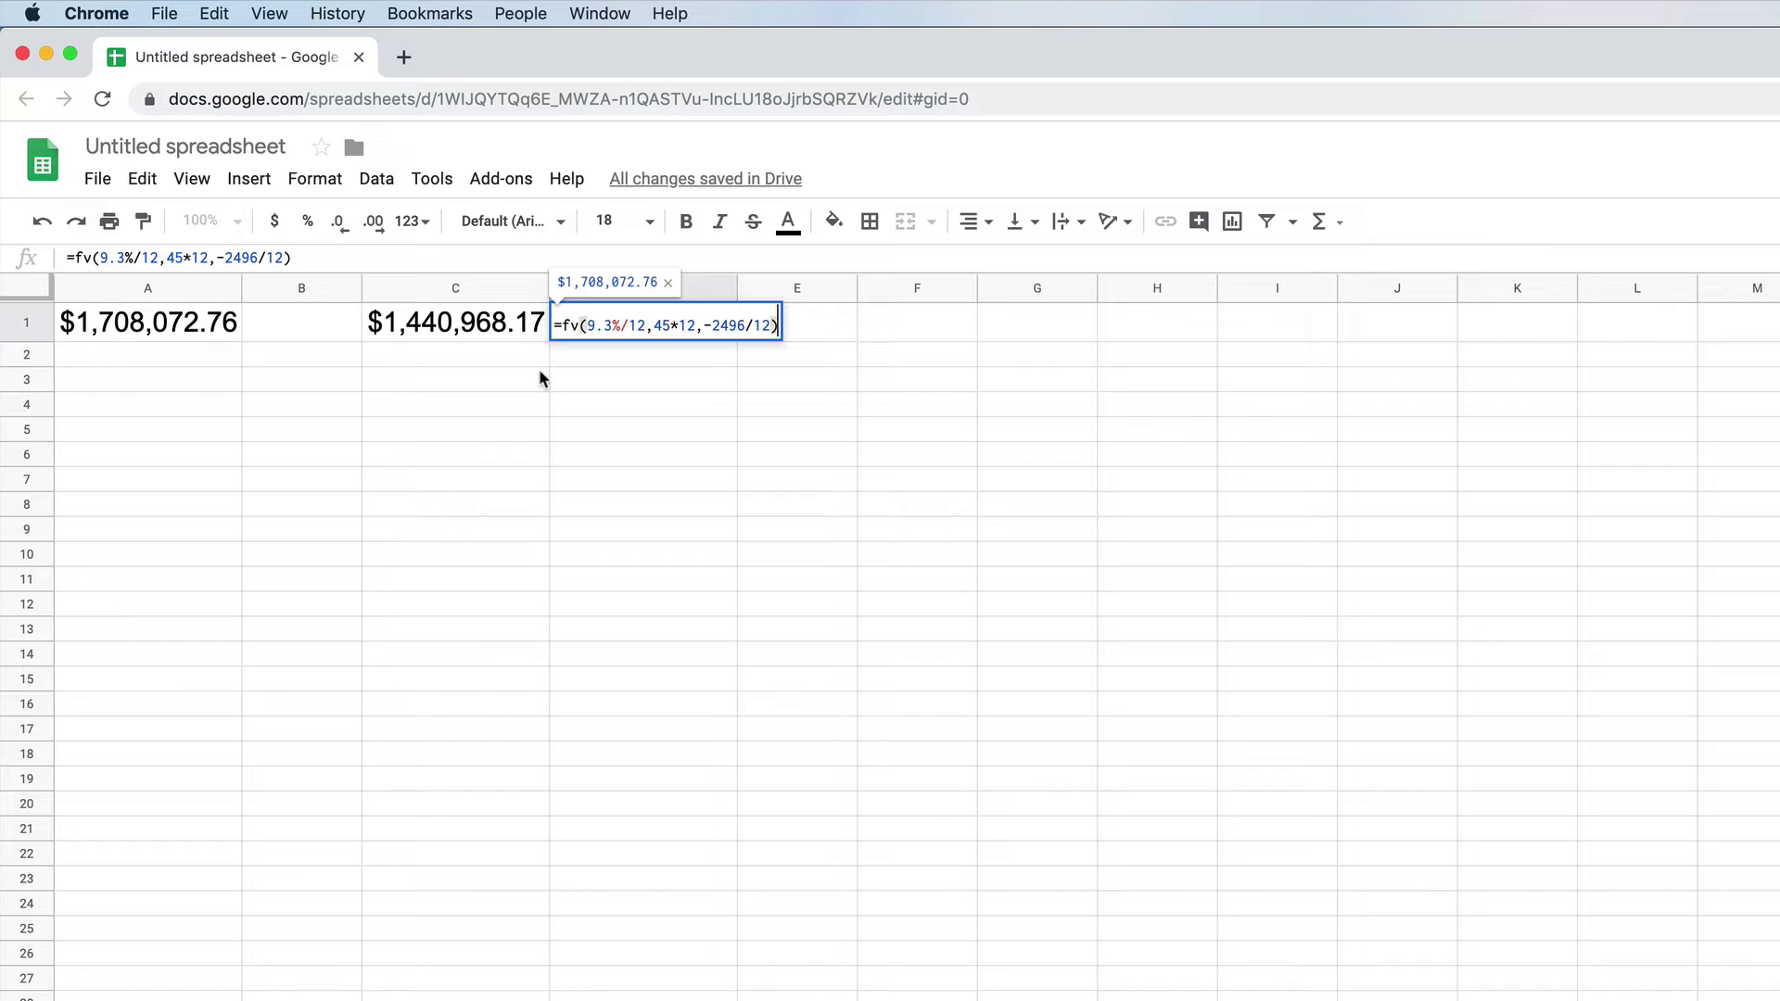
key("Escape")
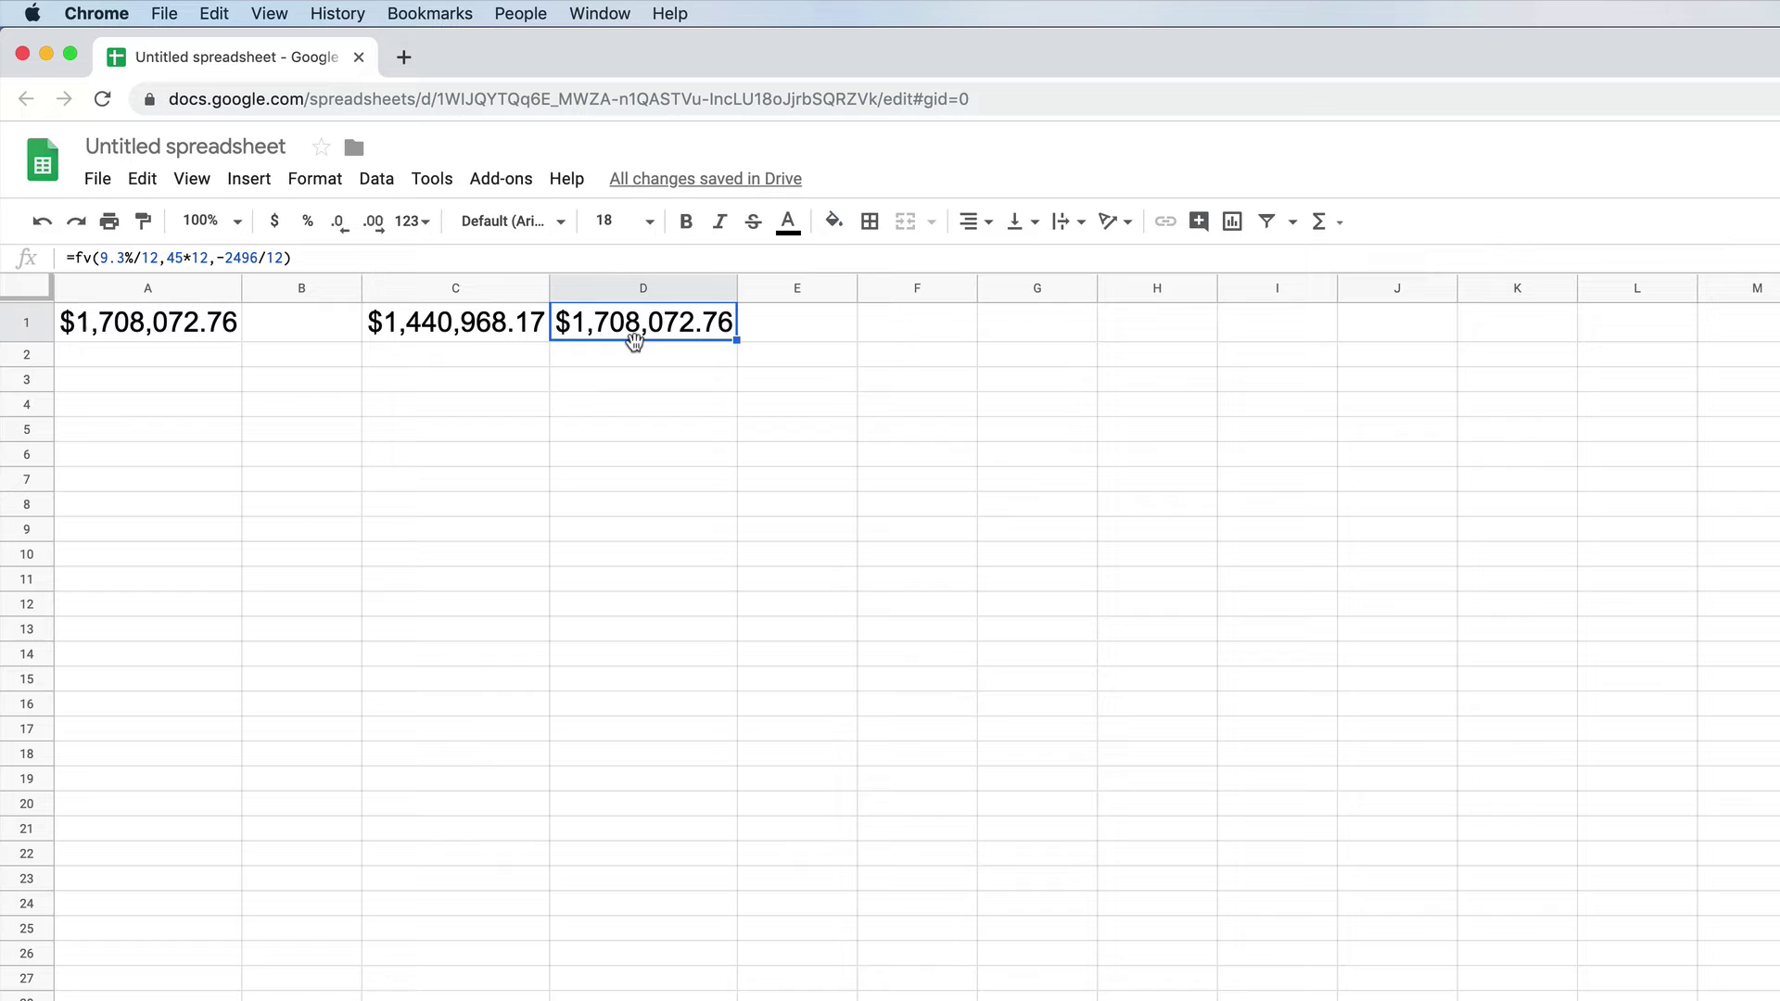
key("super+c")
key("Right")
key("super+v")
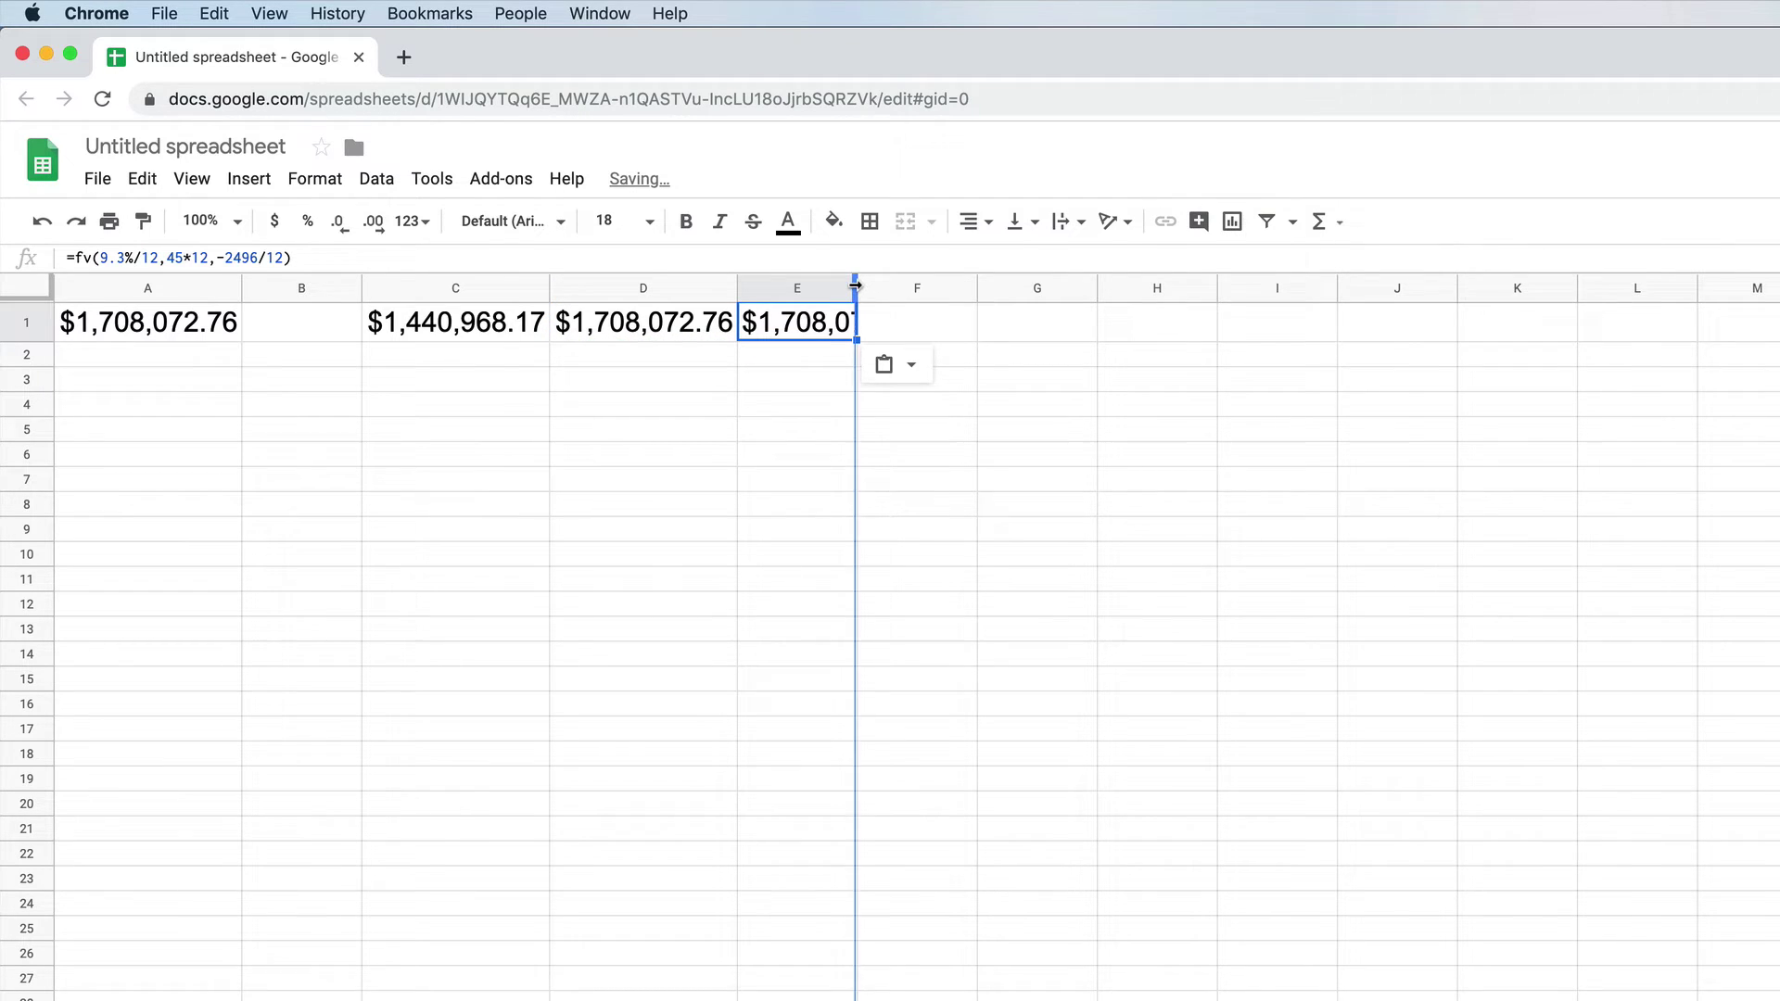
Step: Auto-fit column E and add a -10000 present value to E1's formula, giving $2,354,494.10
double_click(856, 288)
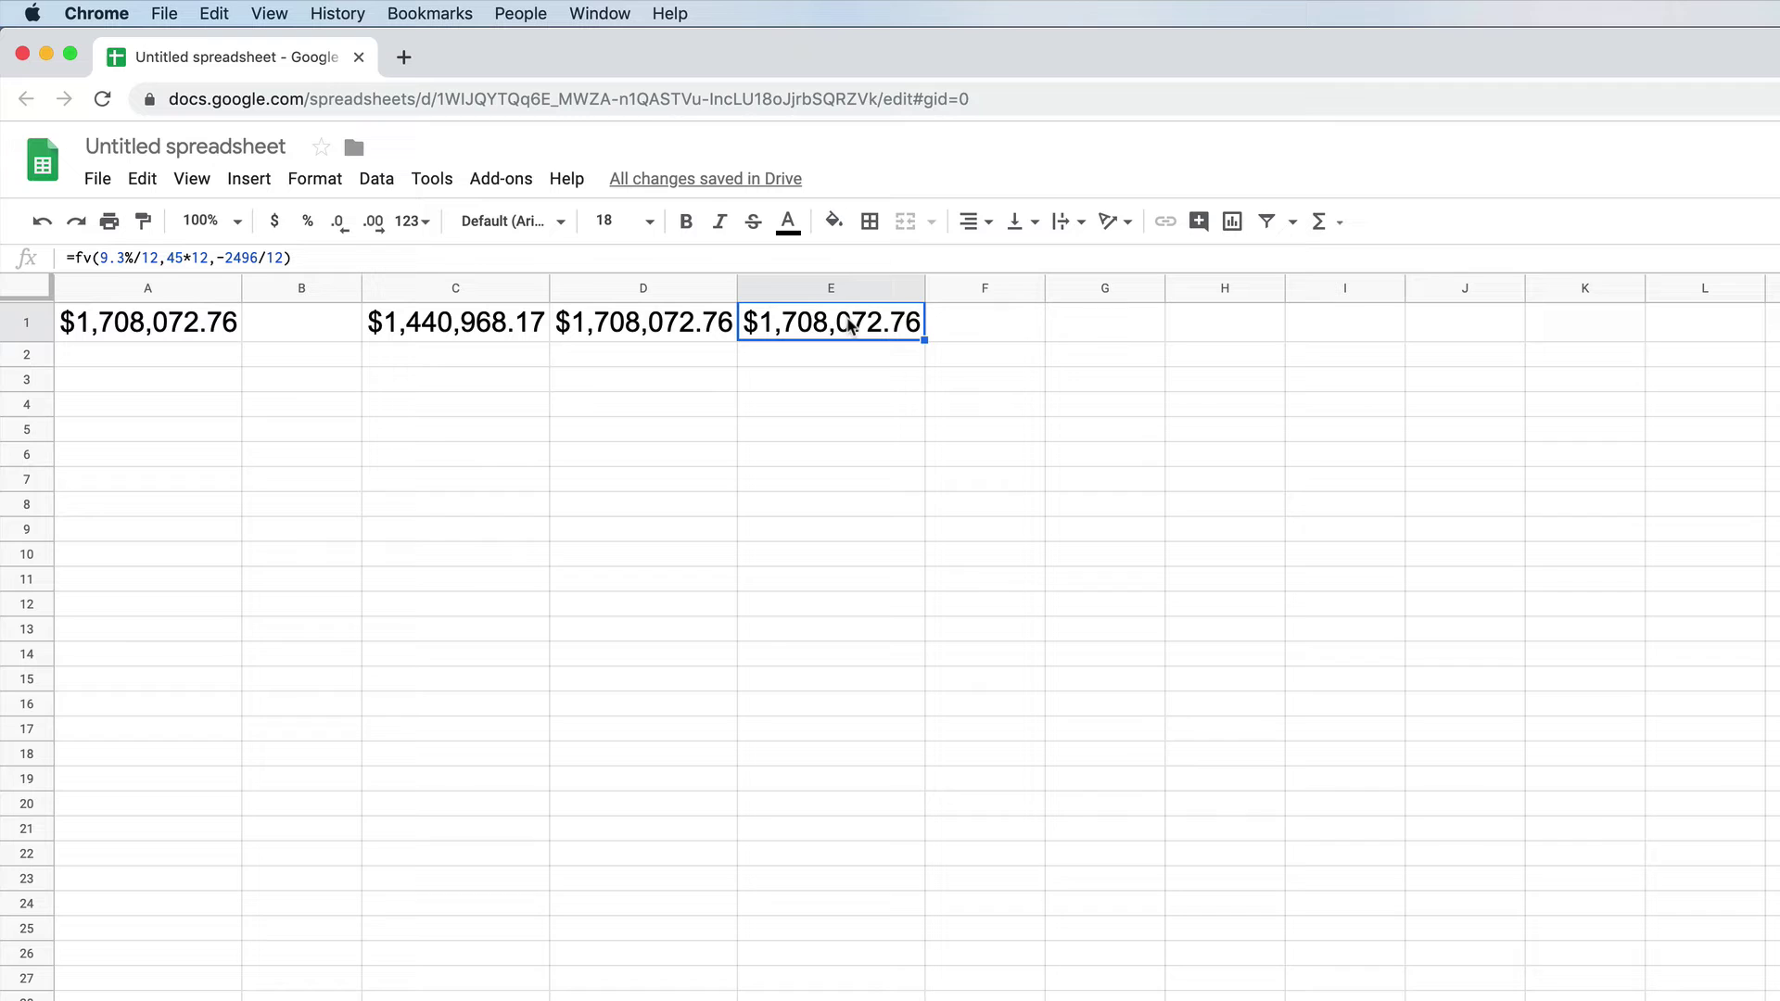
left_click(285, 252)
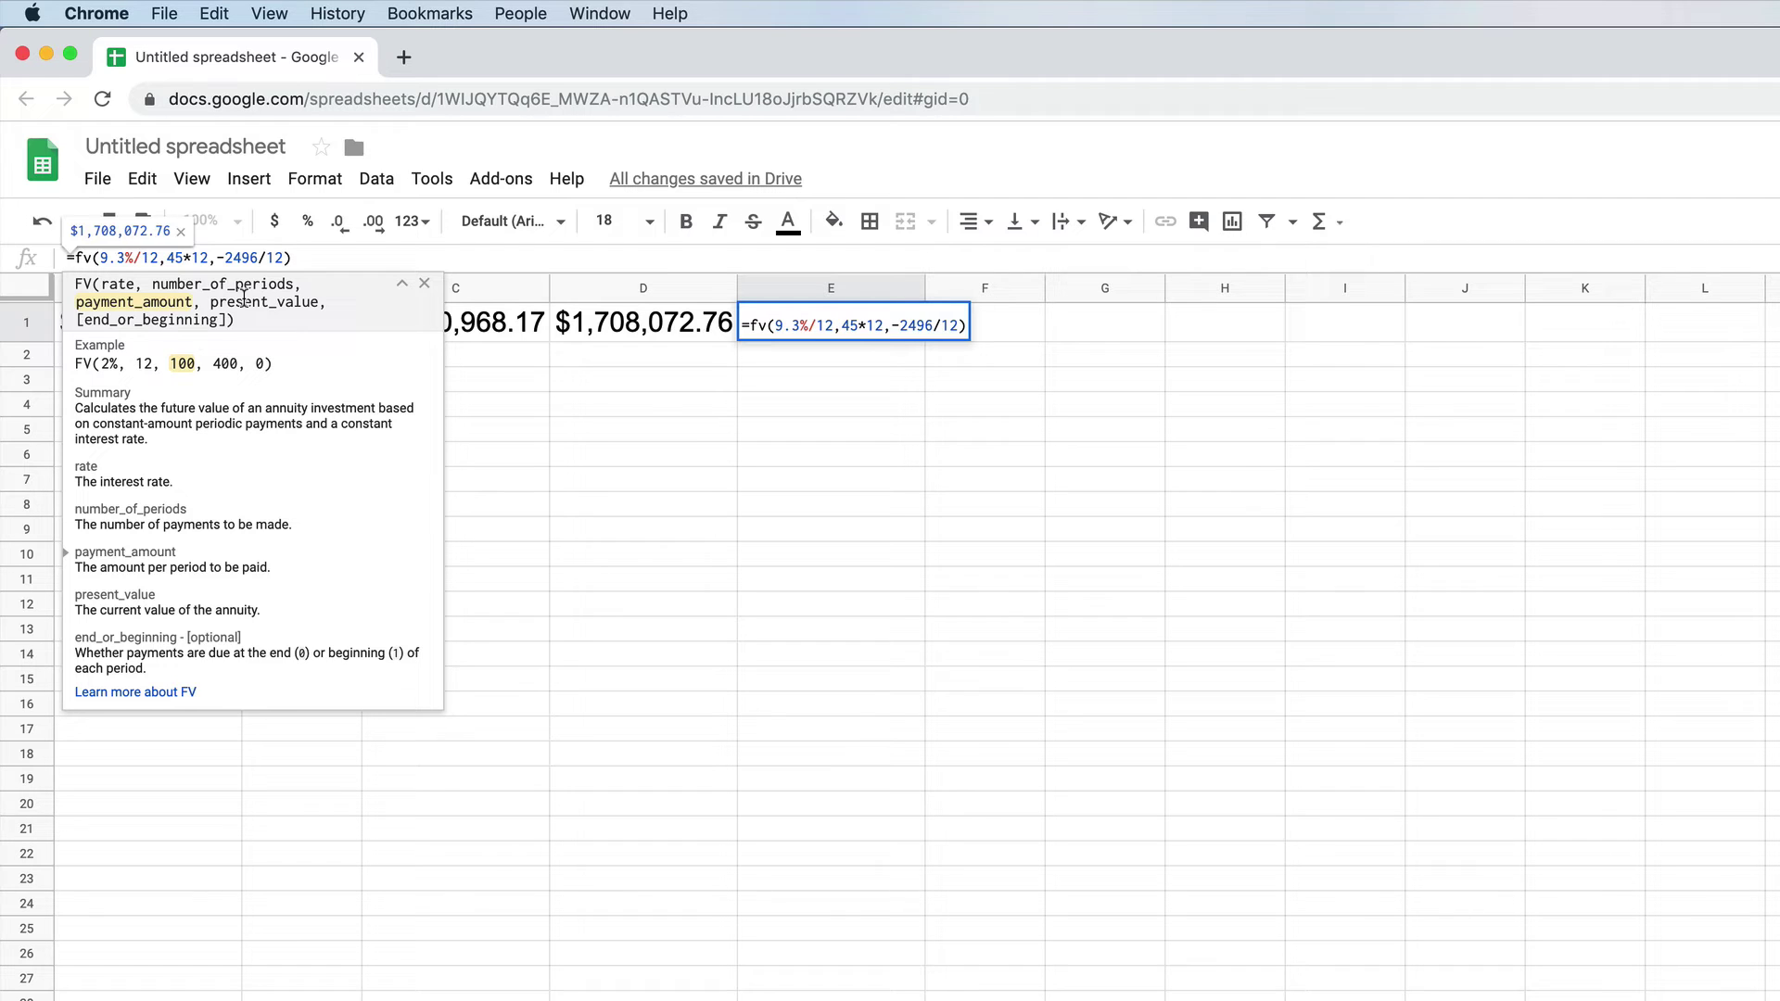
type(",")
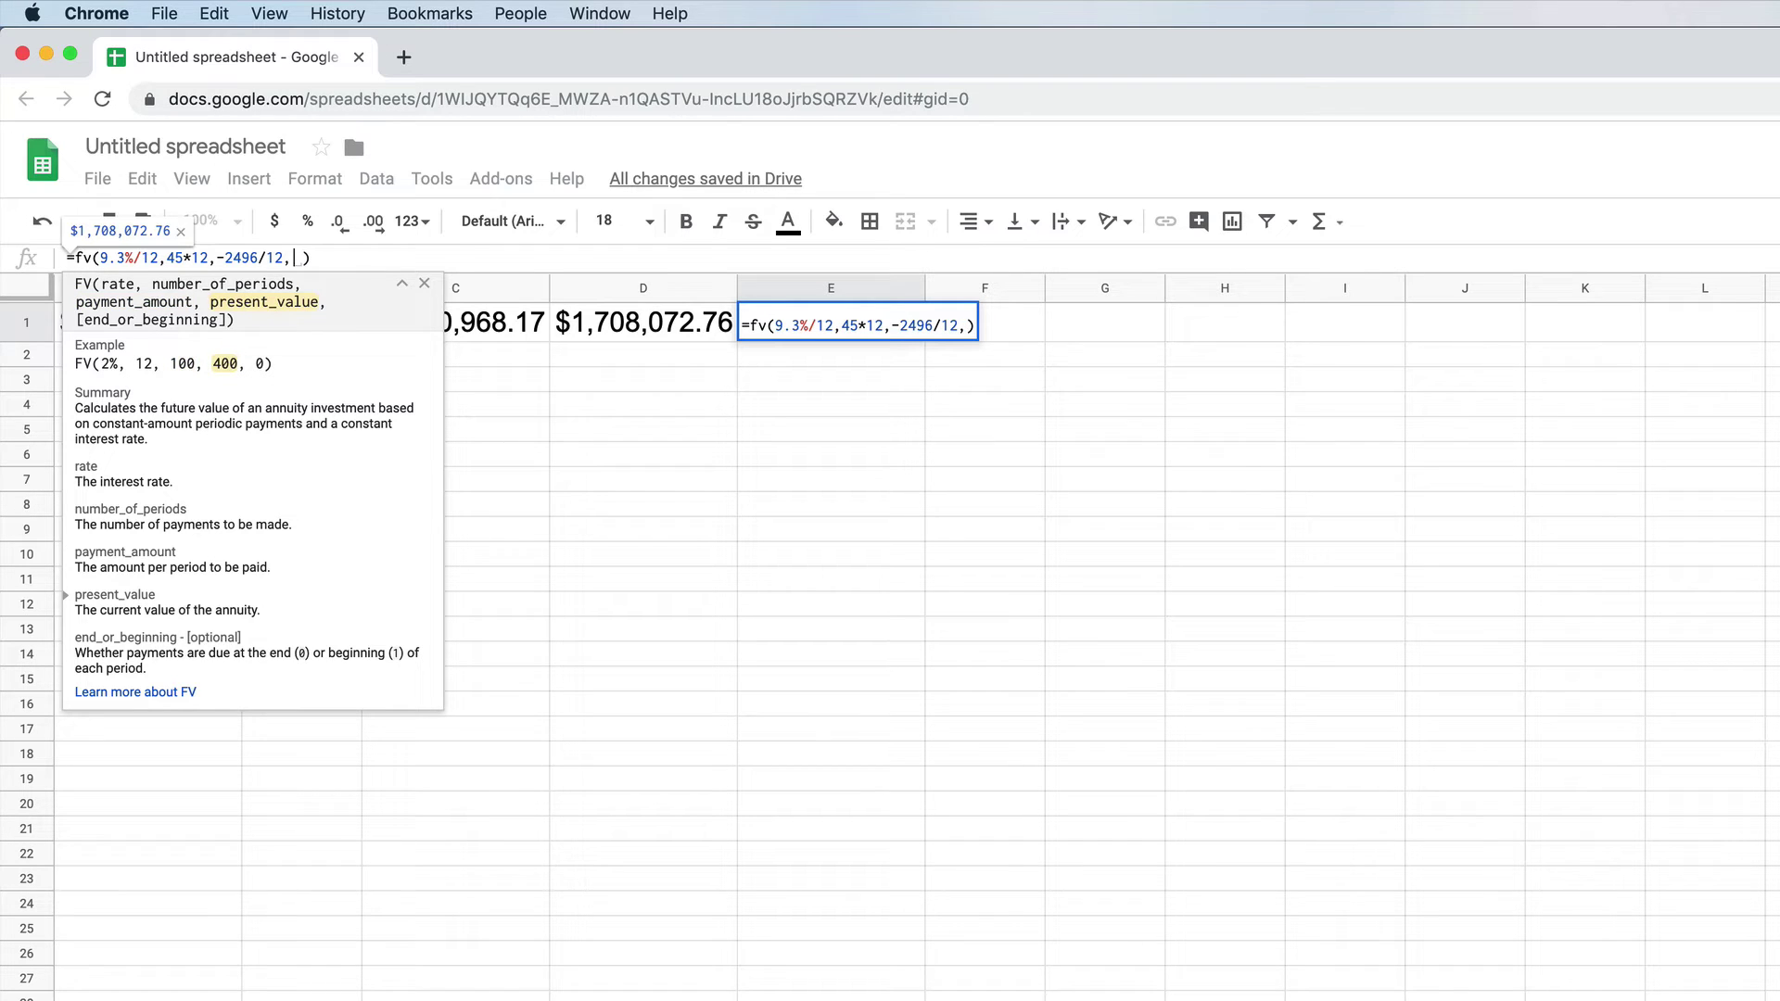
type("-")
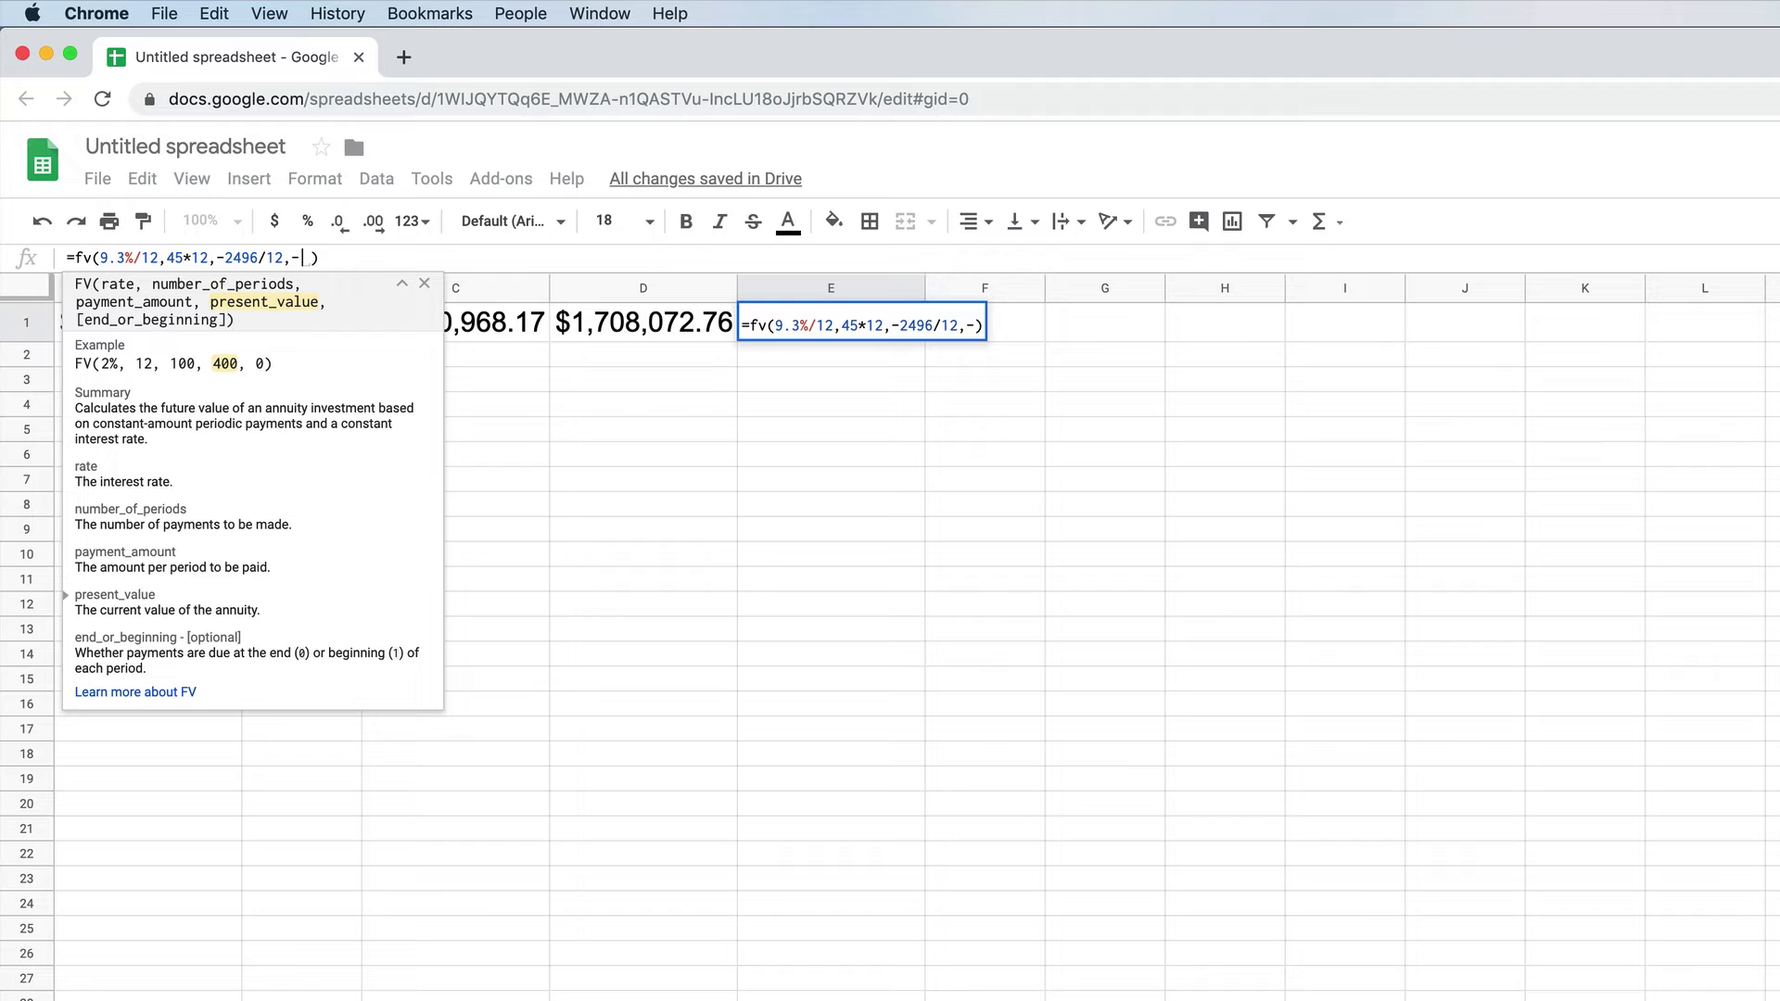
type("1000")
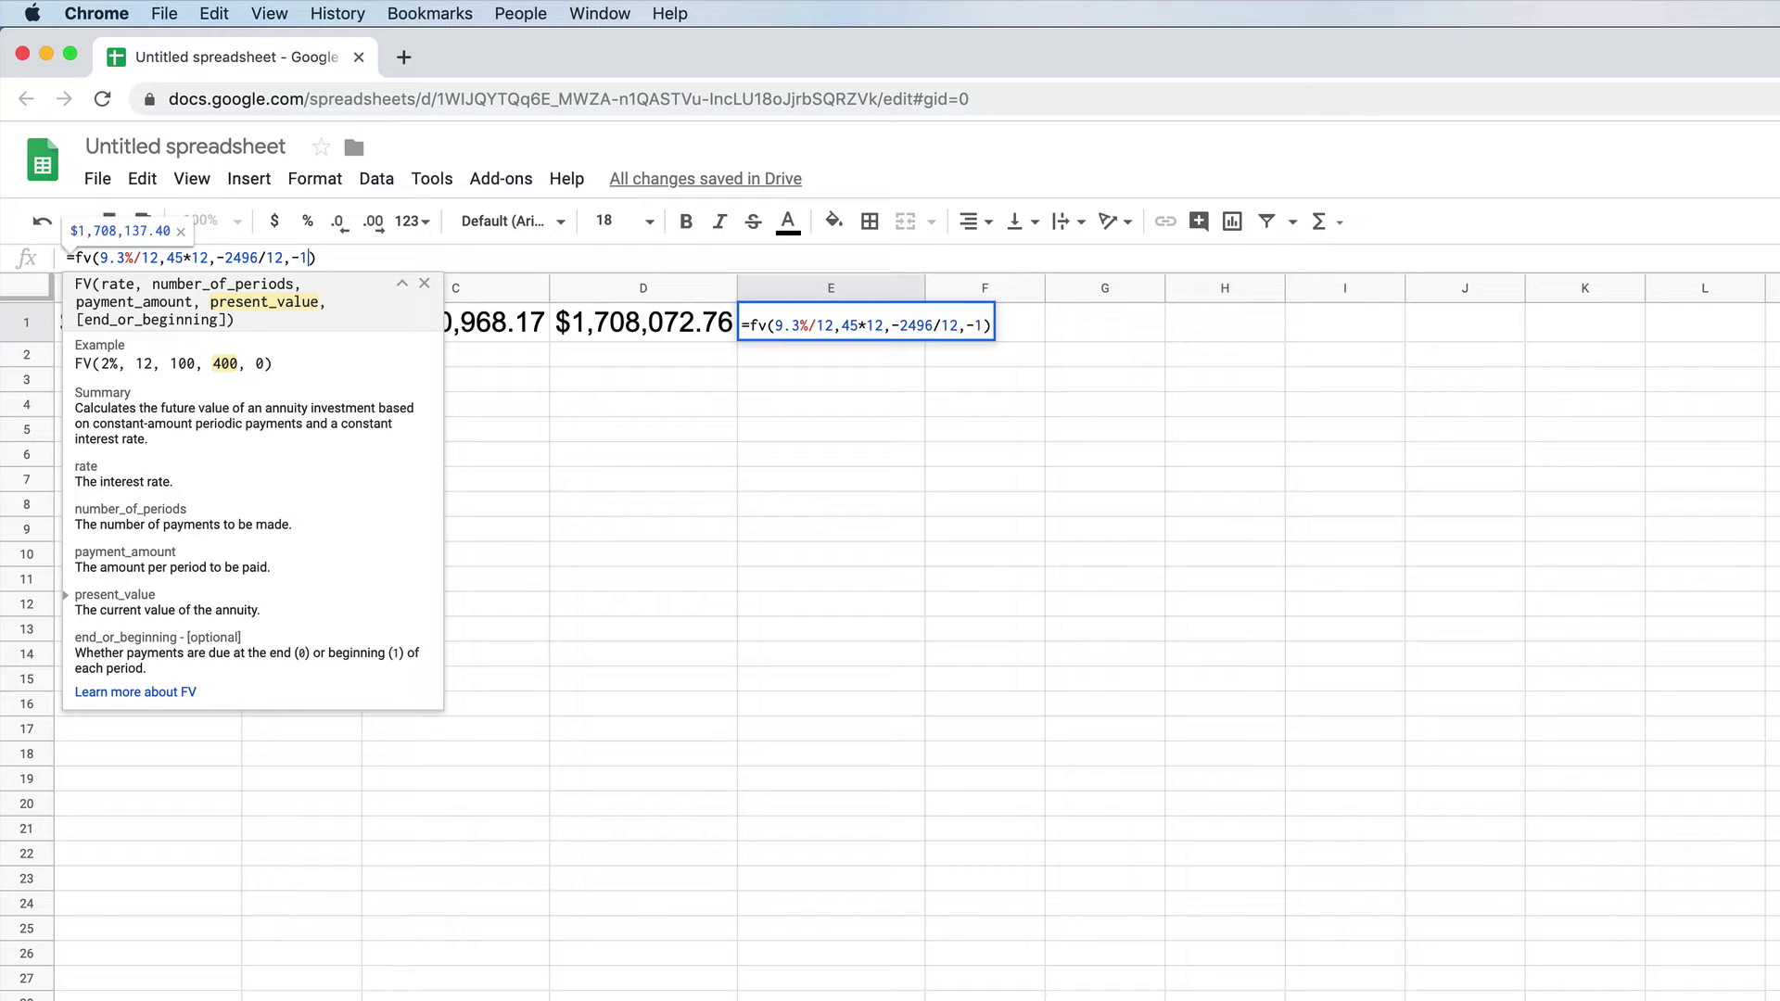
type("0")
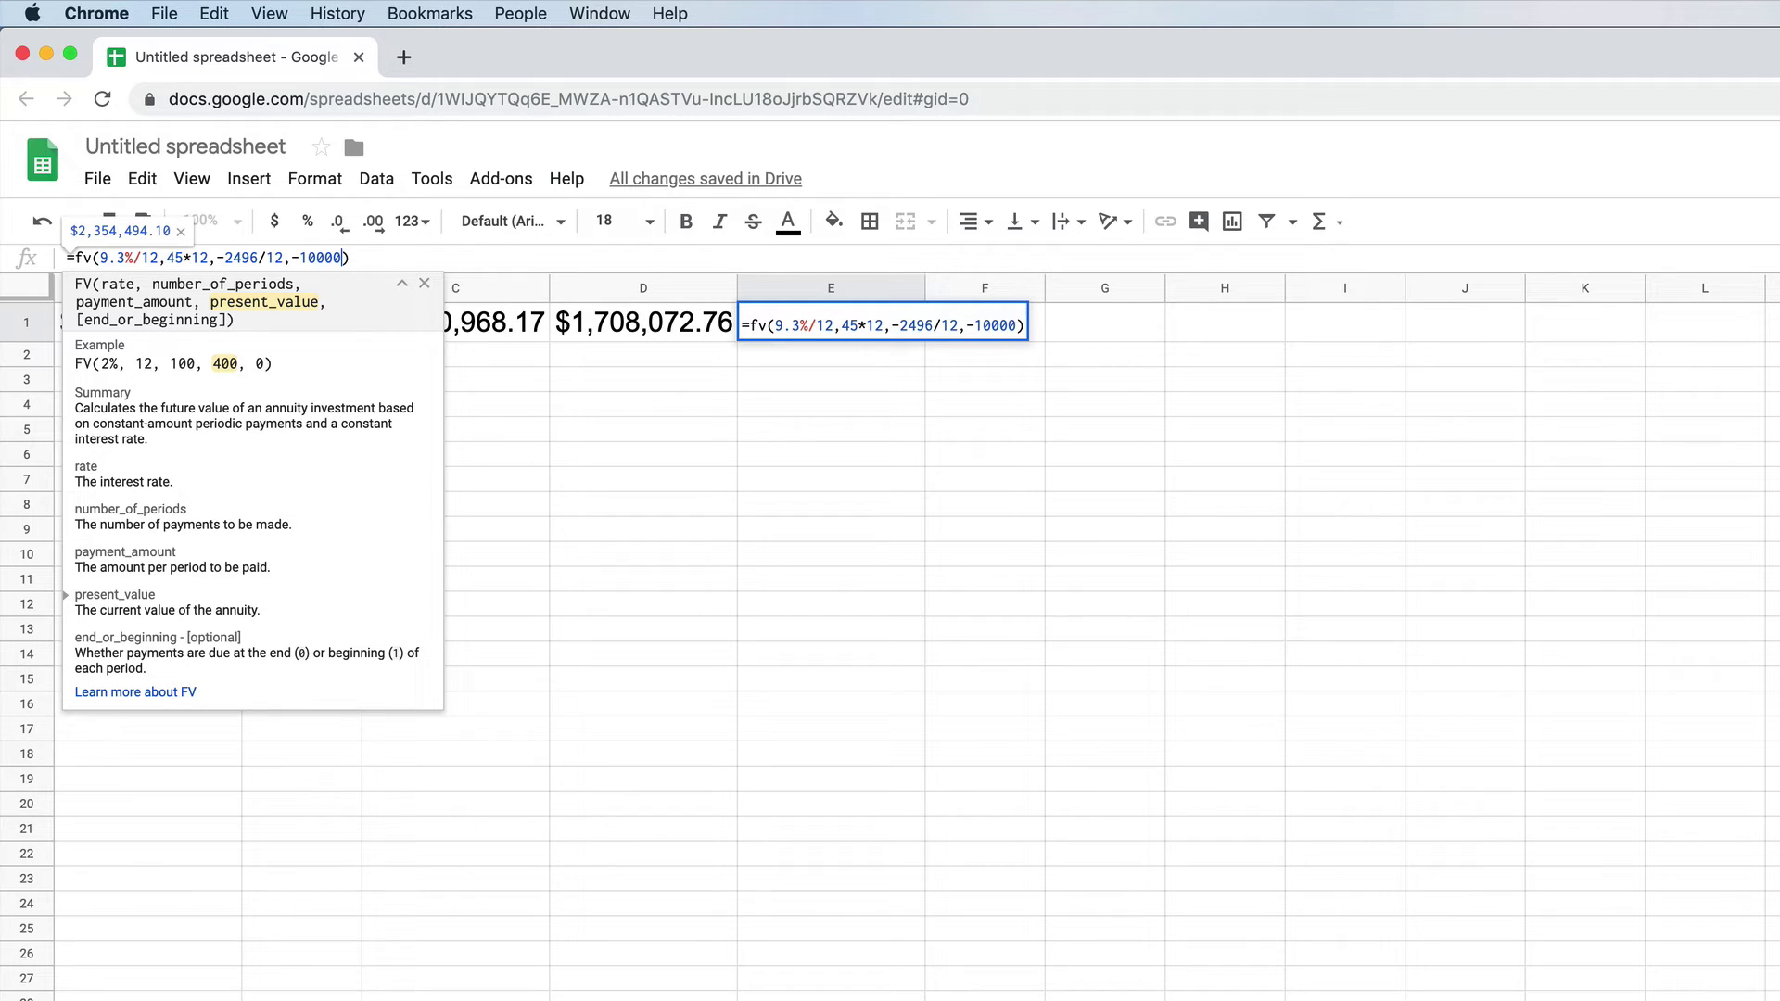
key("Return")
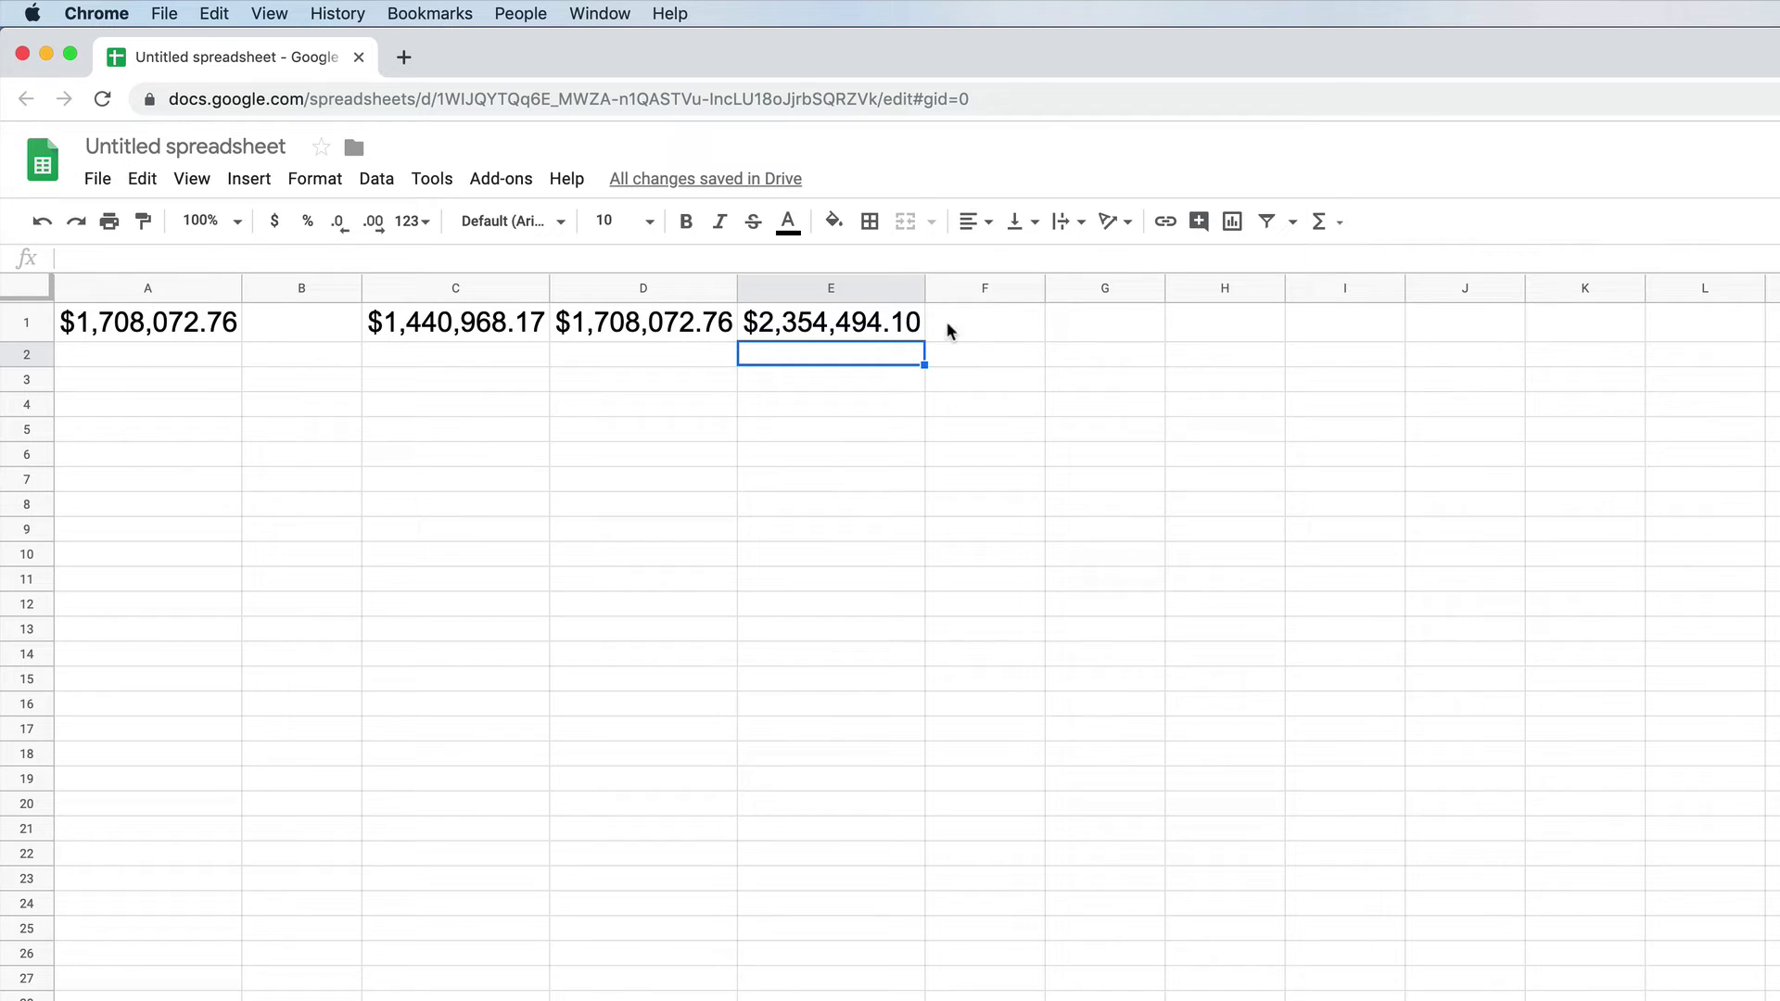
Step: Enter =fv(9.3%/12,45*12,0,-10000) in F1 ($646,421.34) and auto-fit column F
left_click(1015, 330)
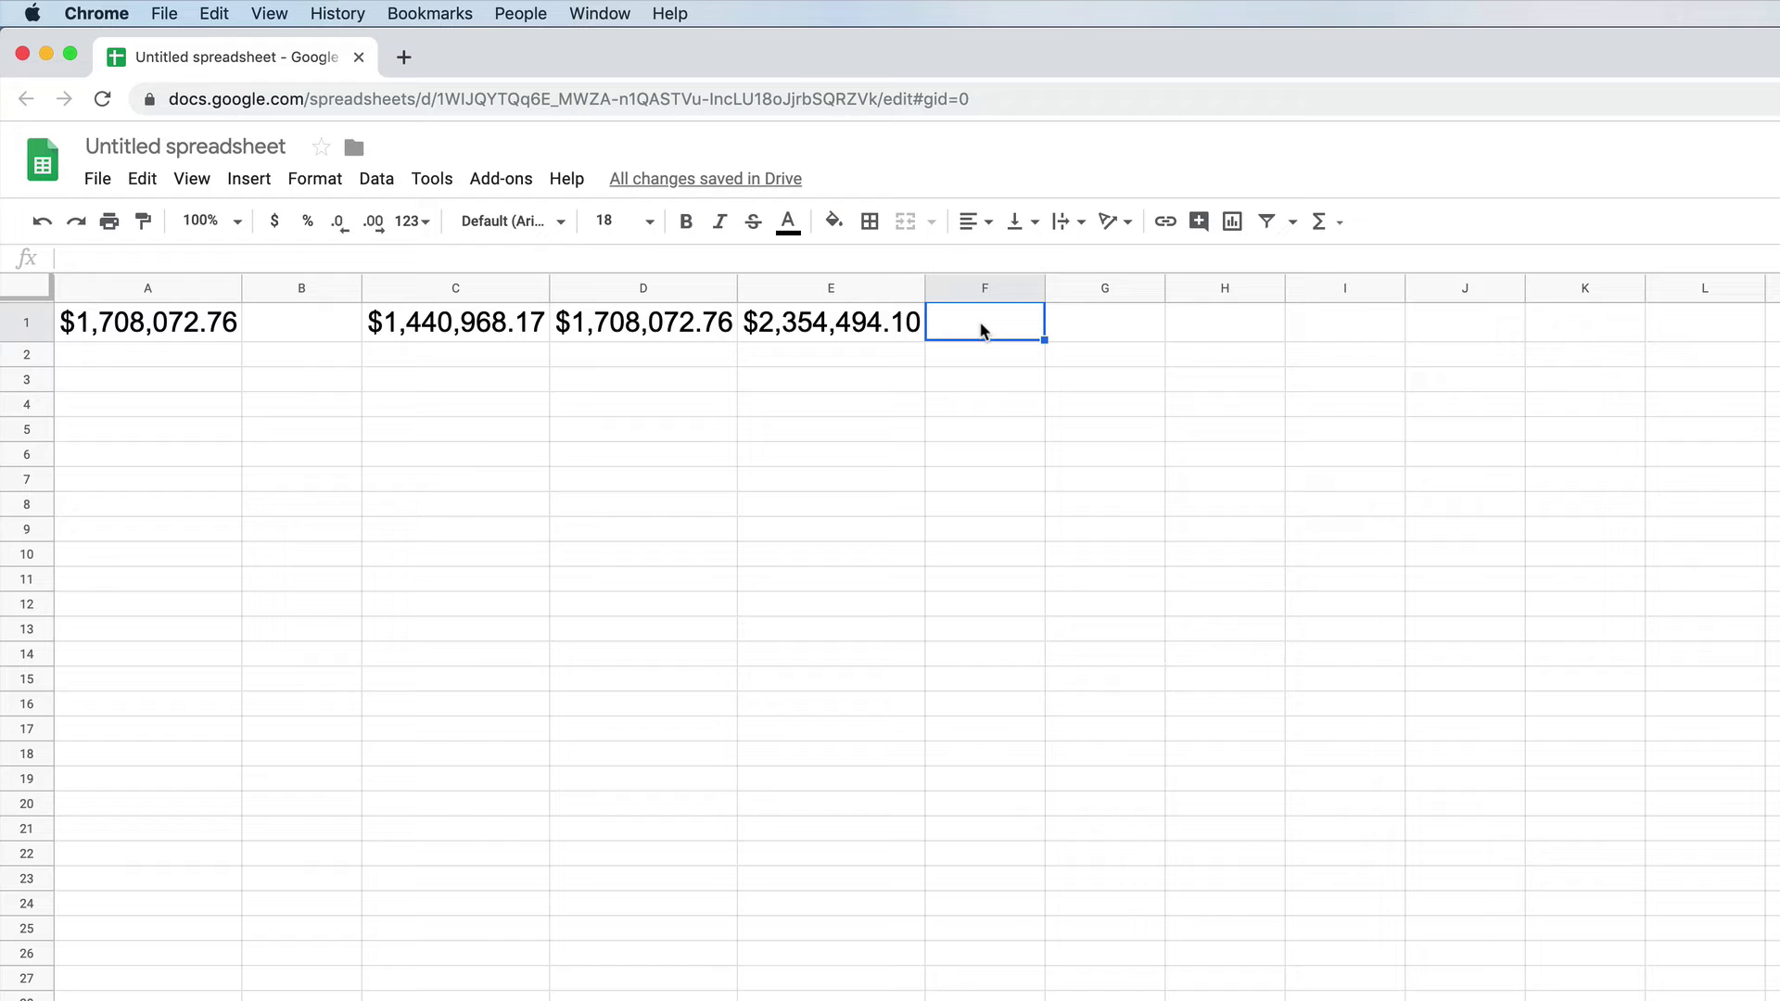
type("=fv")
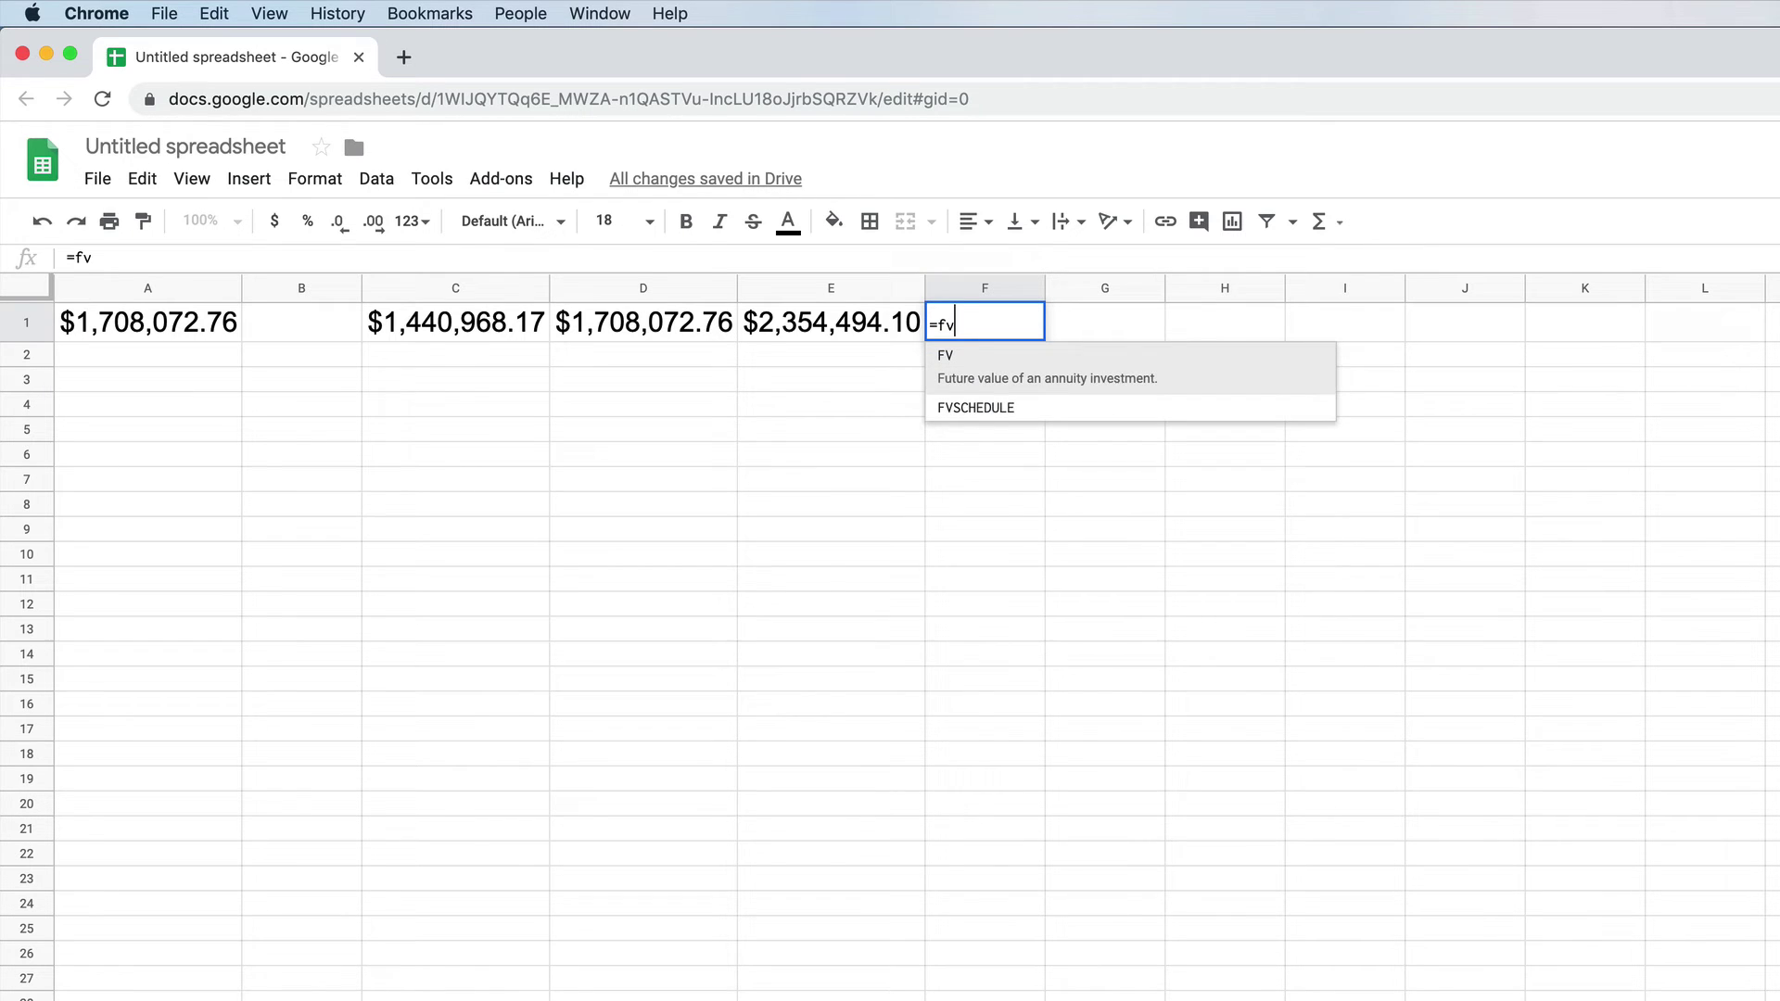
type("(")
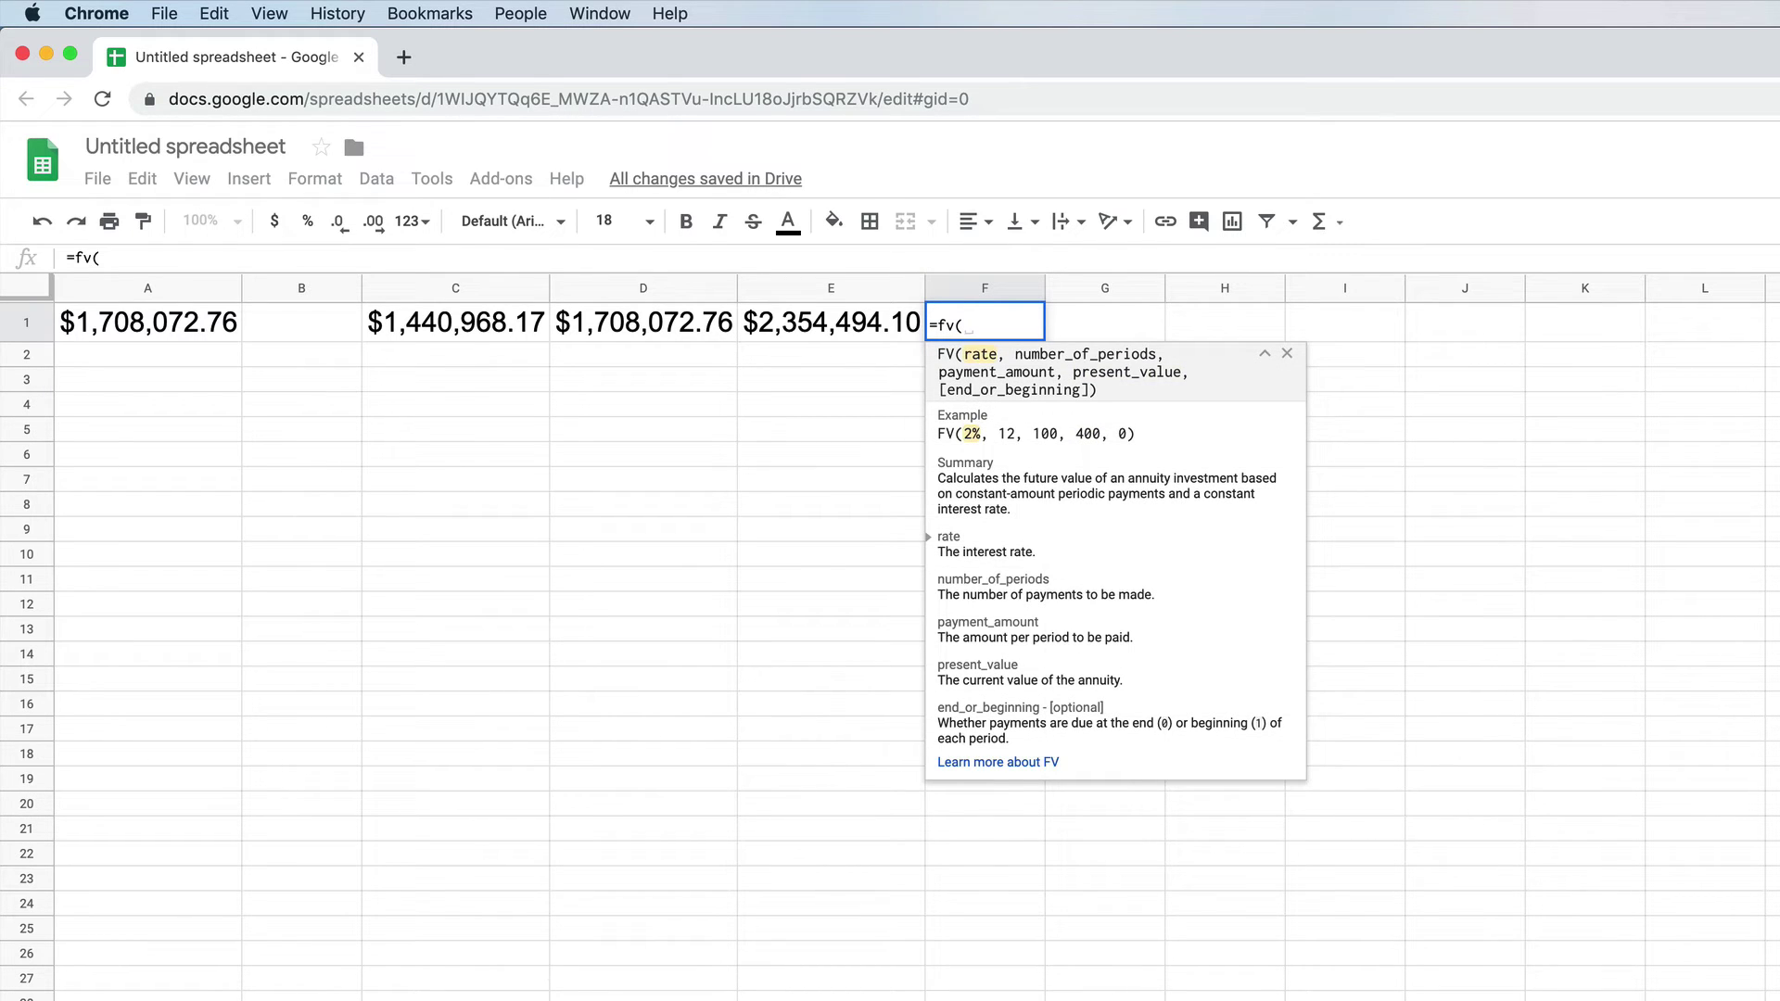
type("9.3")
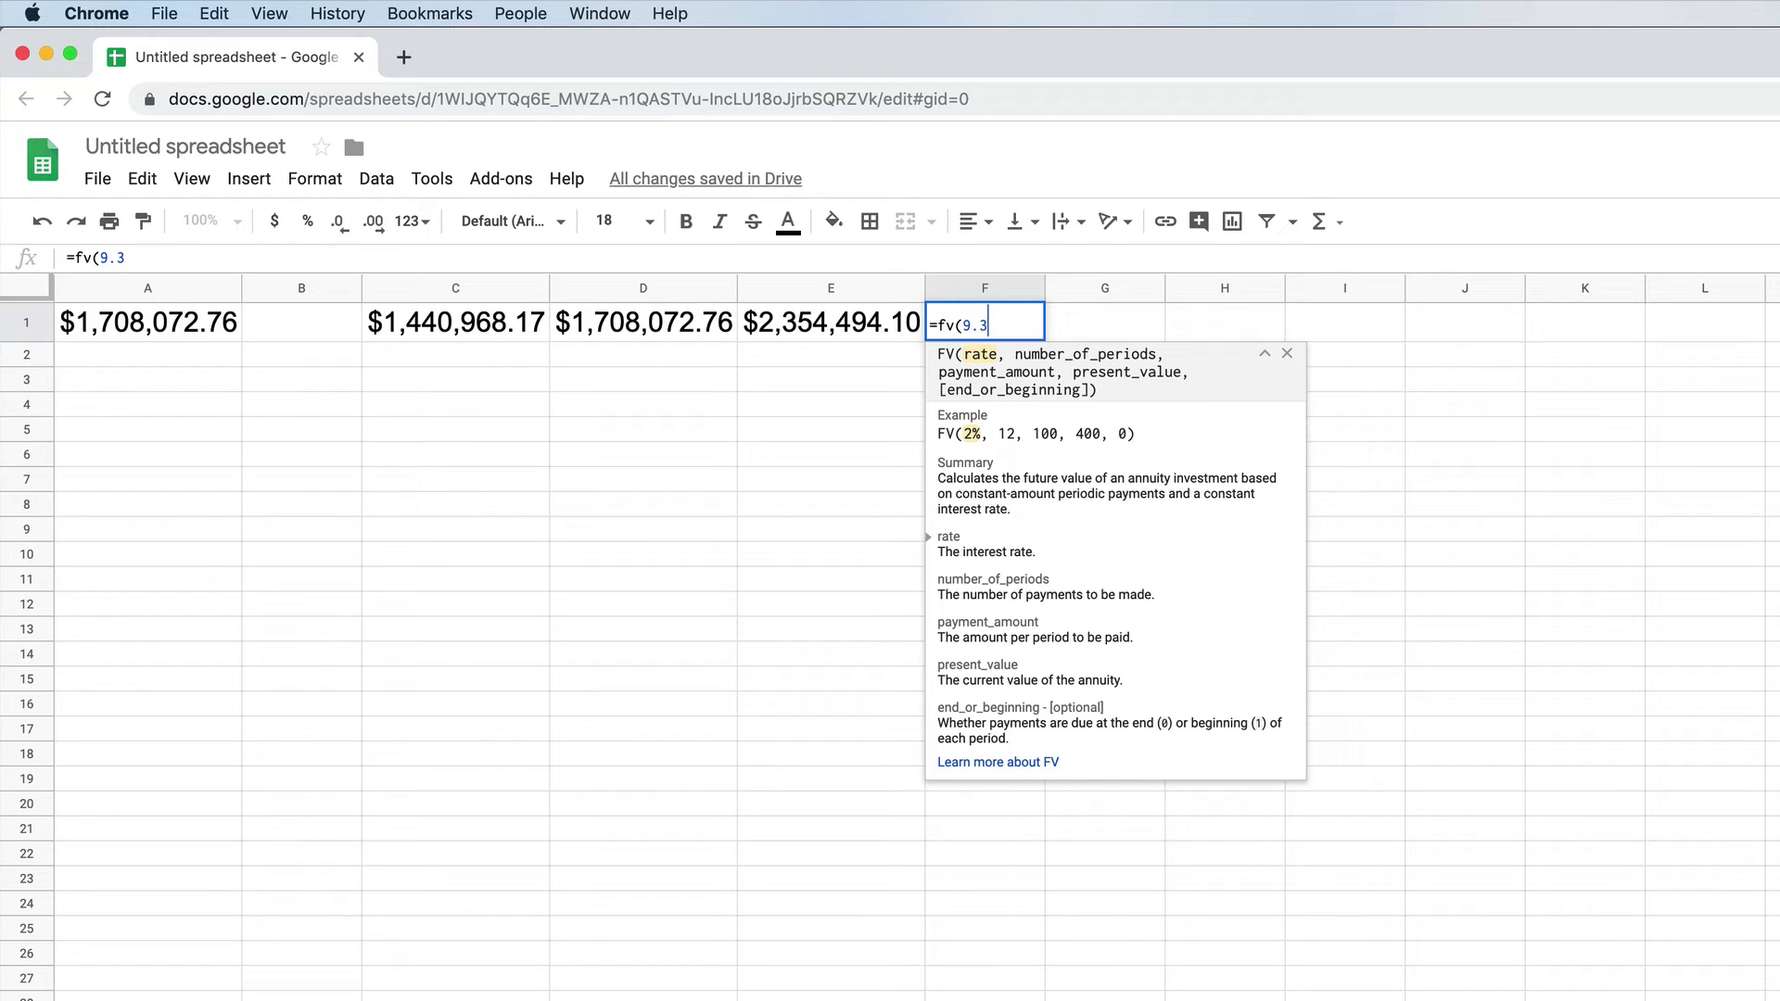
type("%/12,")
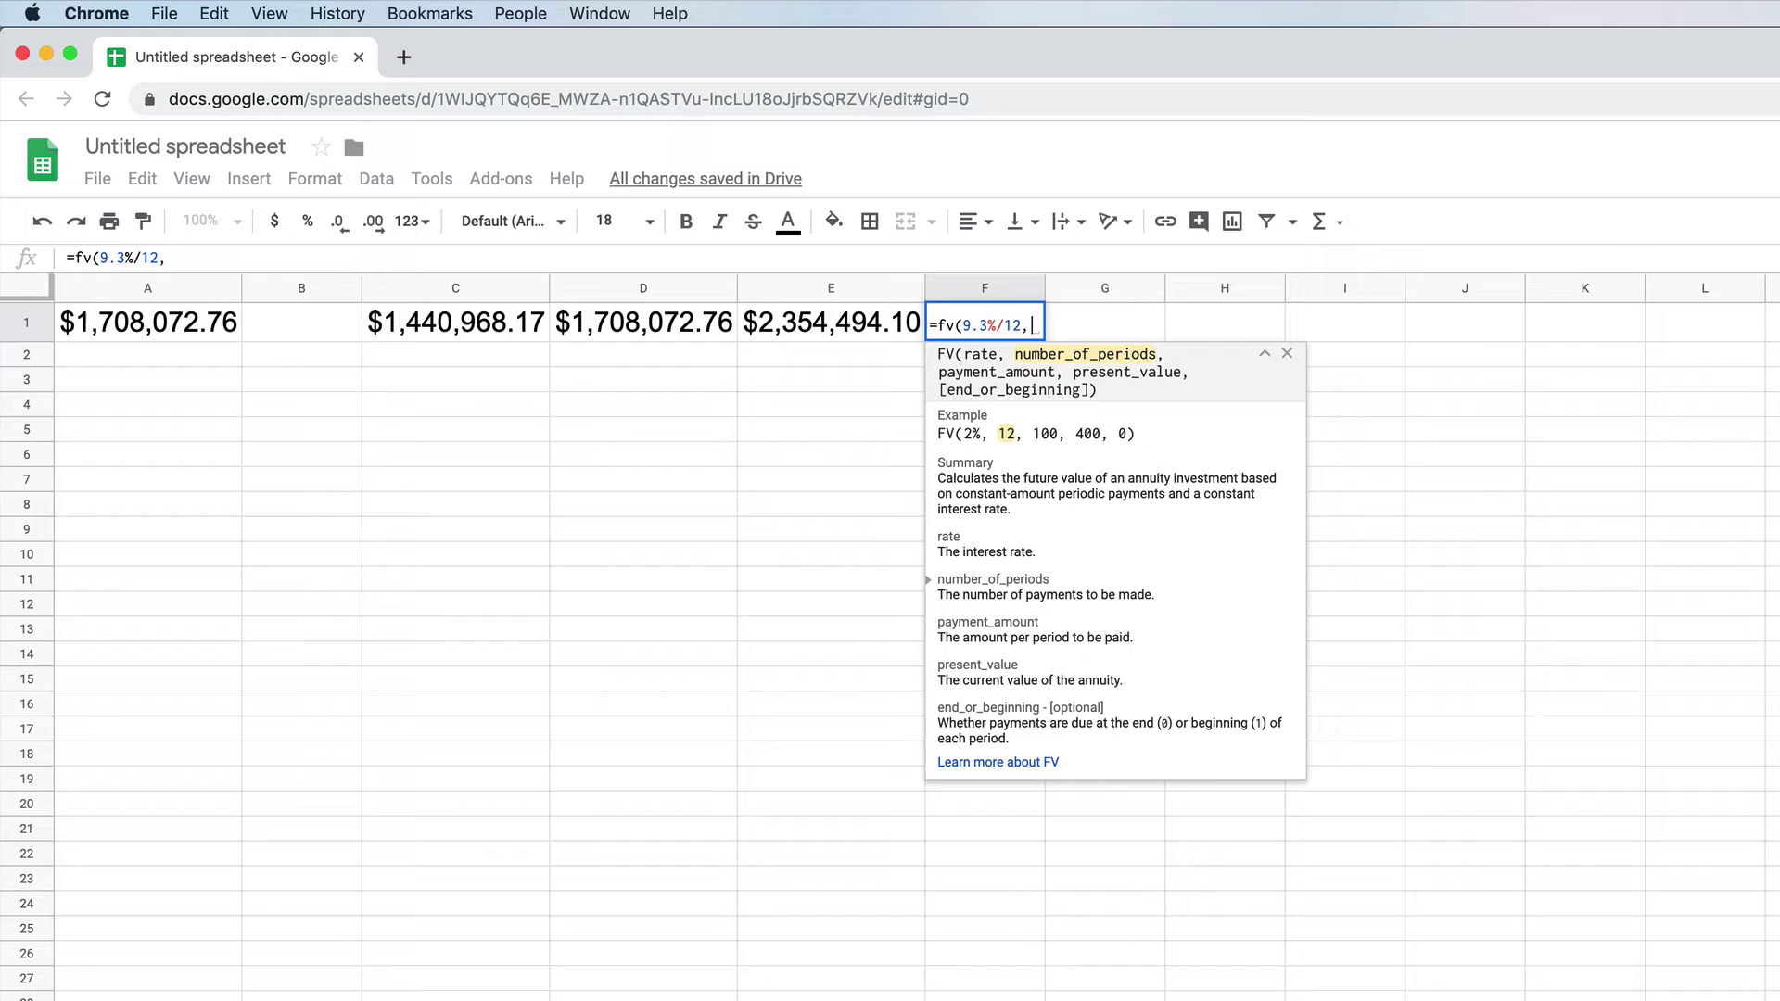
type("45*12/")
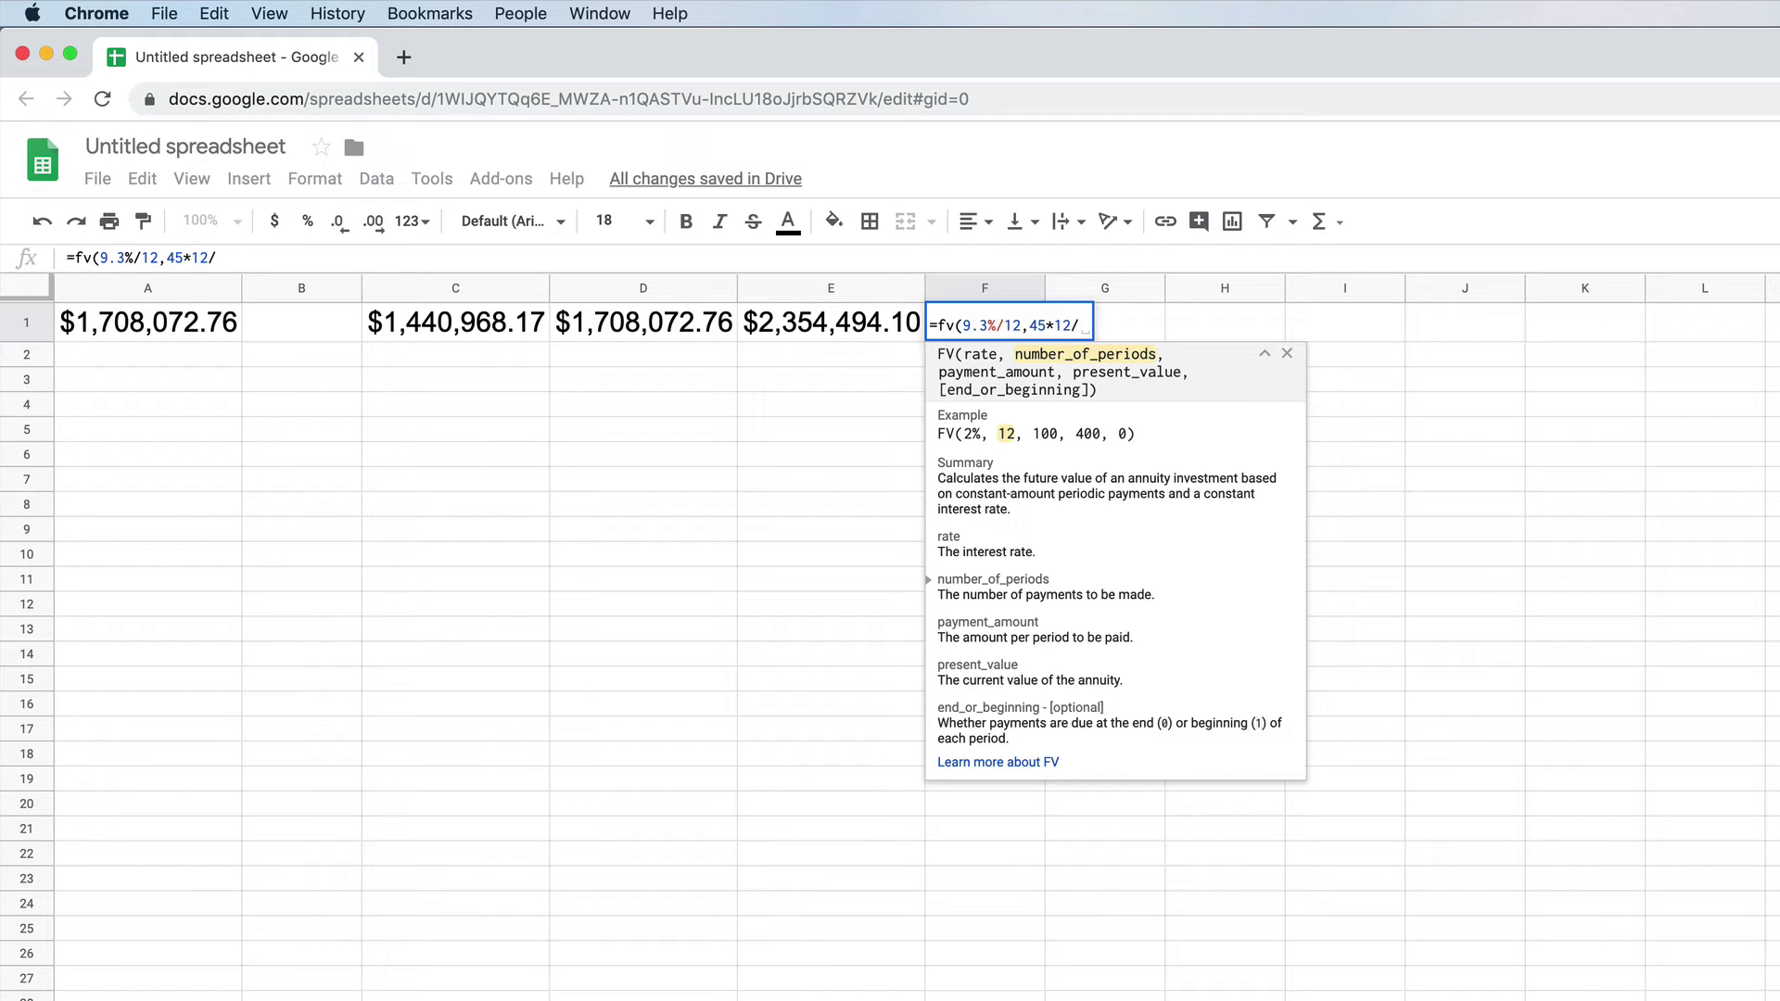
key("BackSpace")
type(",")
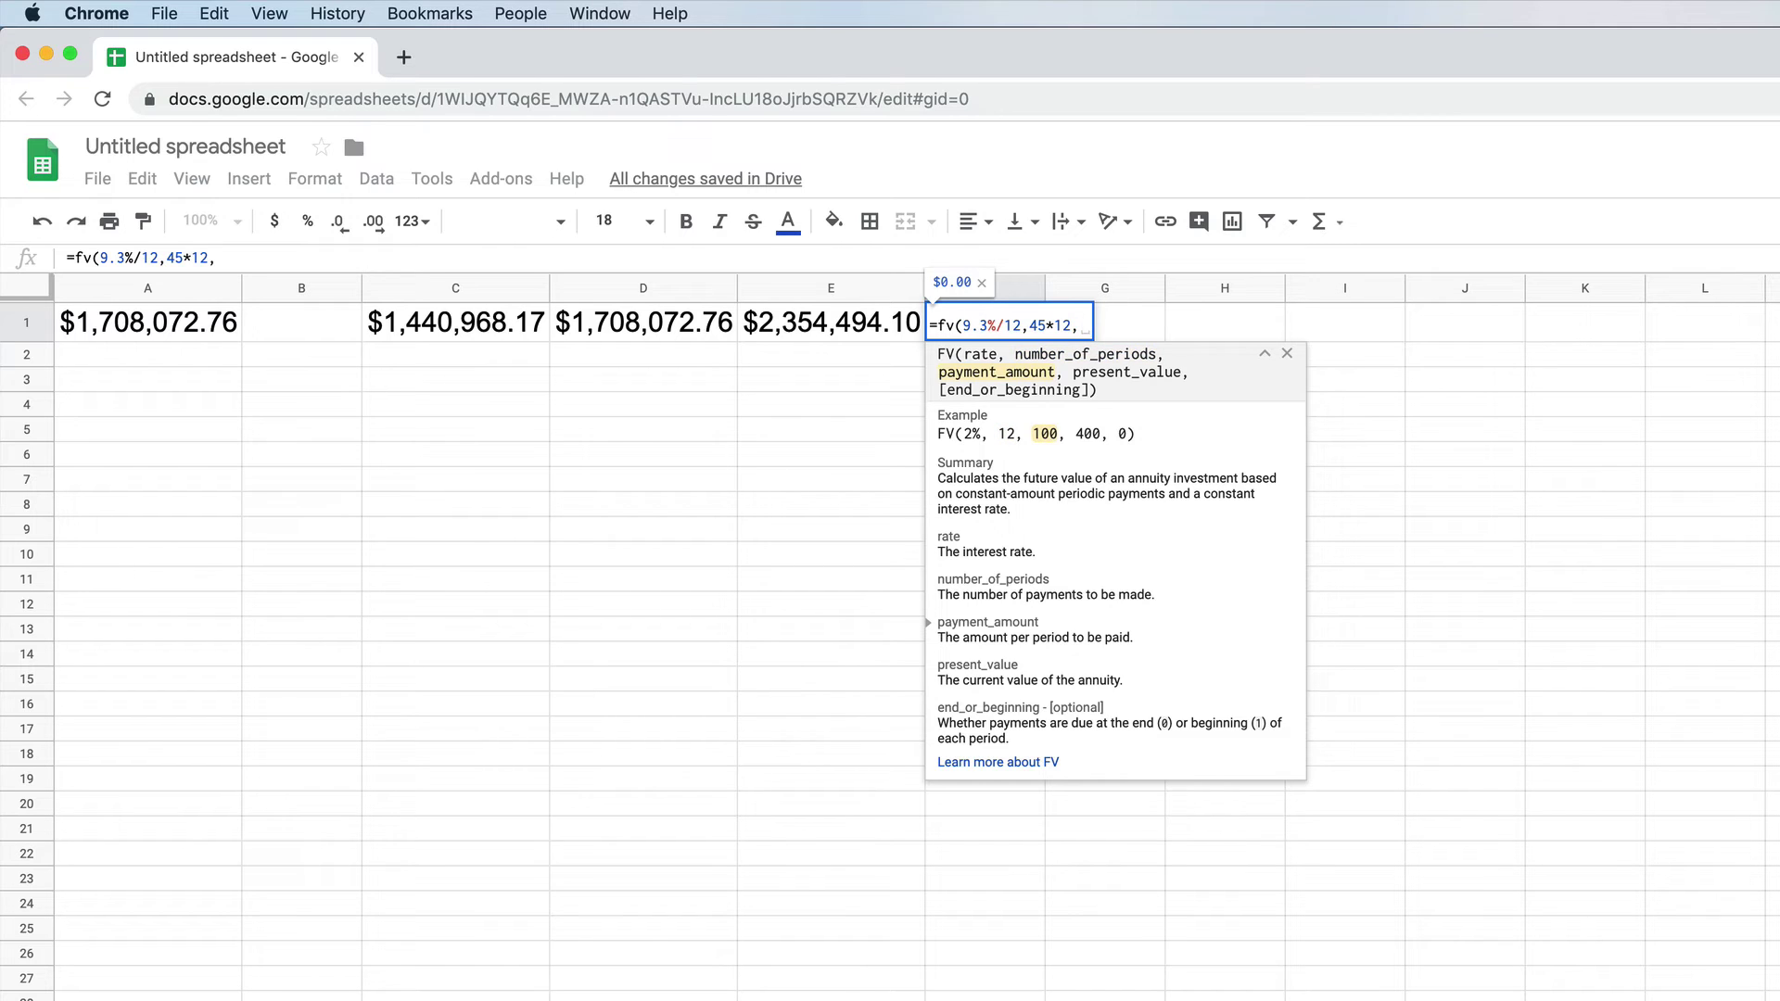
type("0")
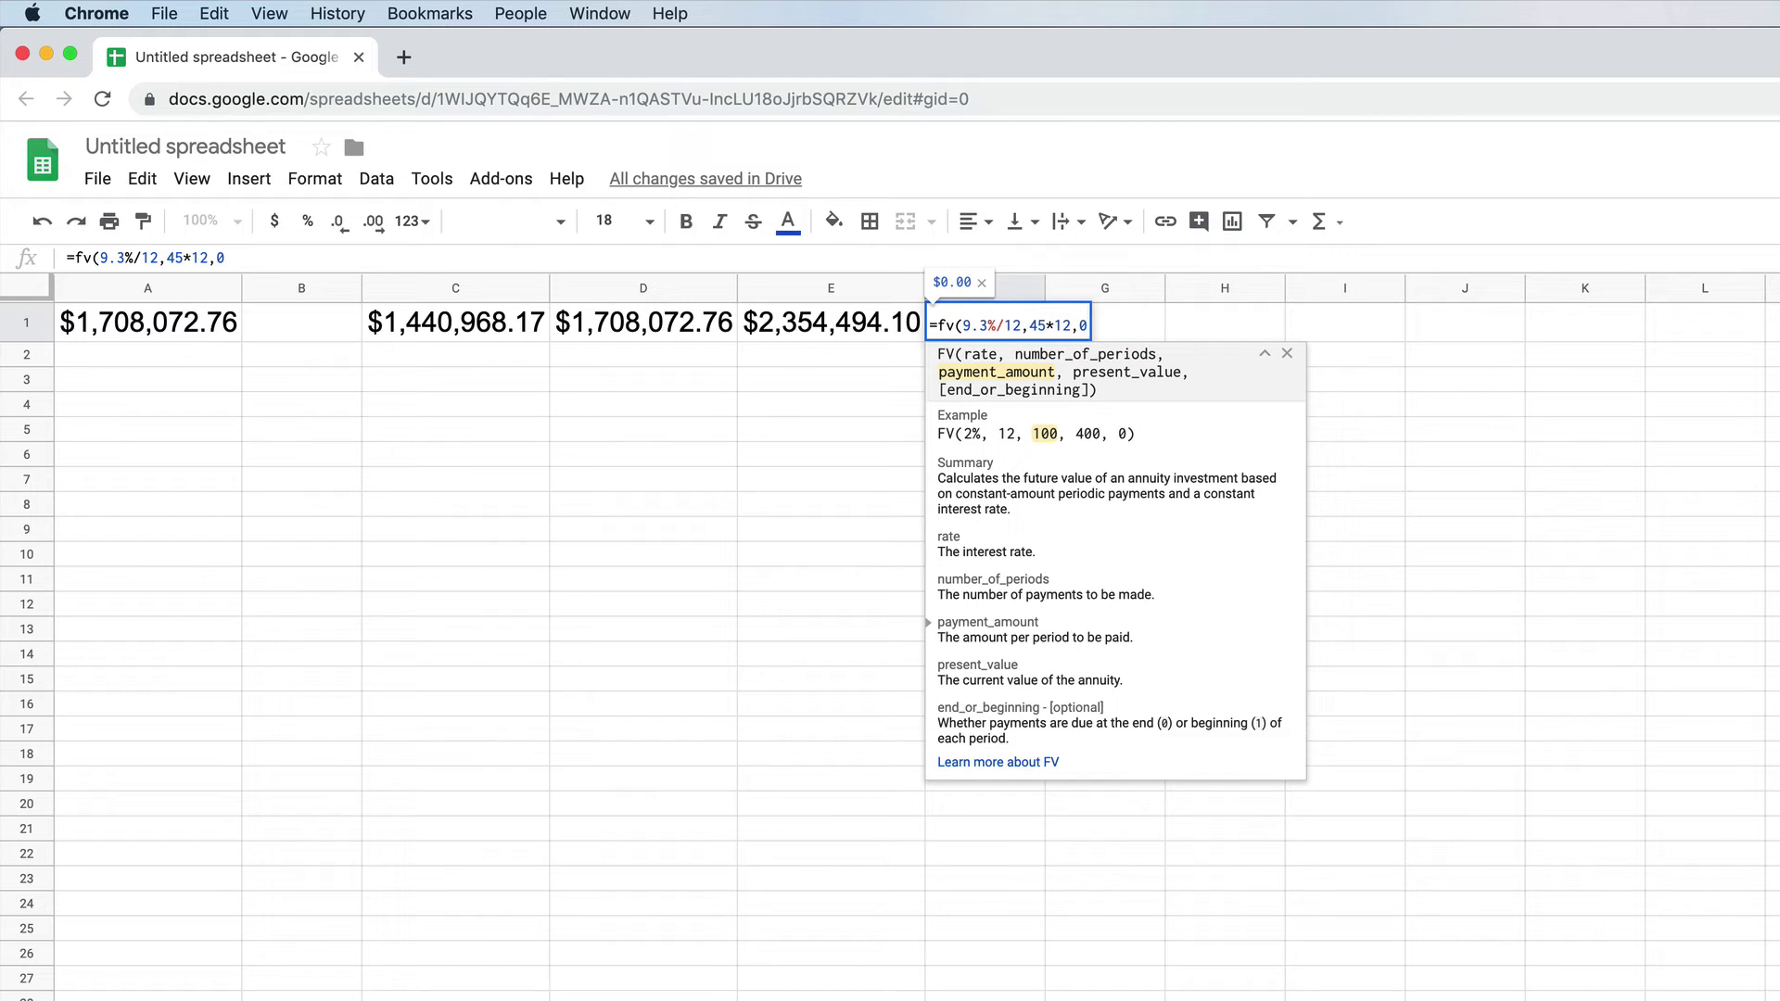
type(",")
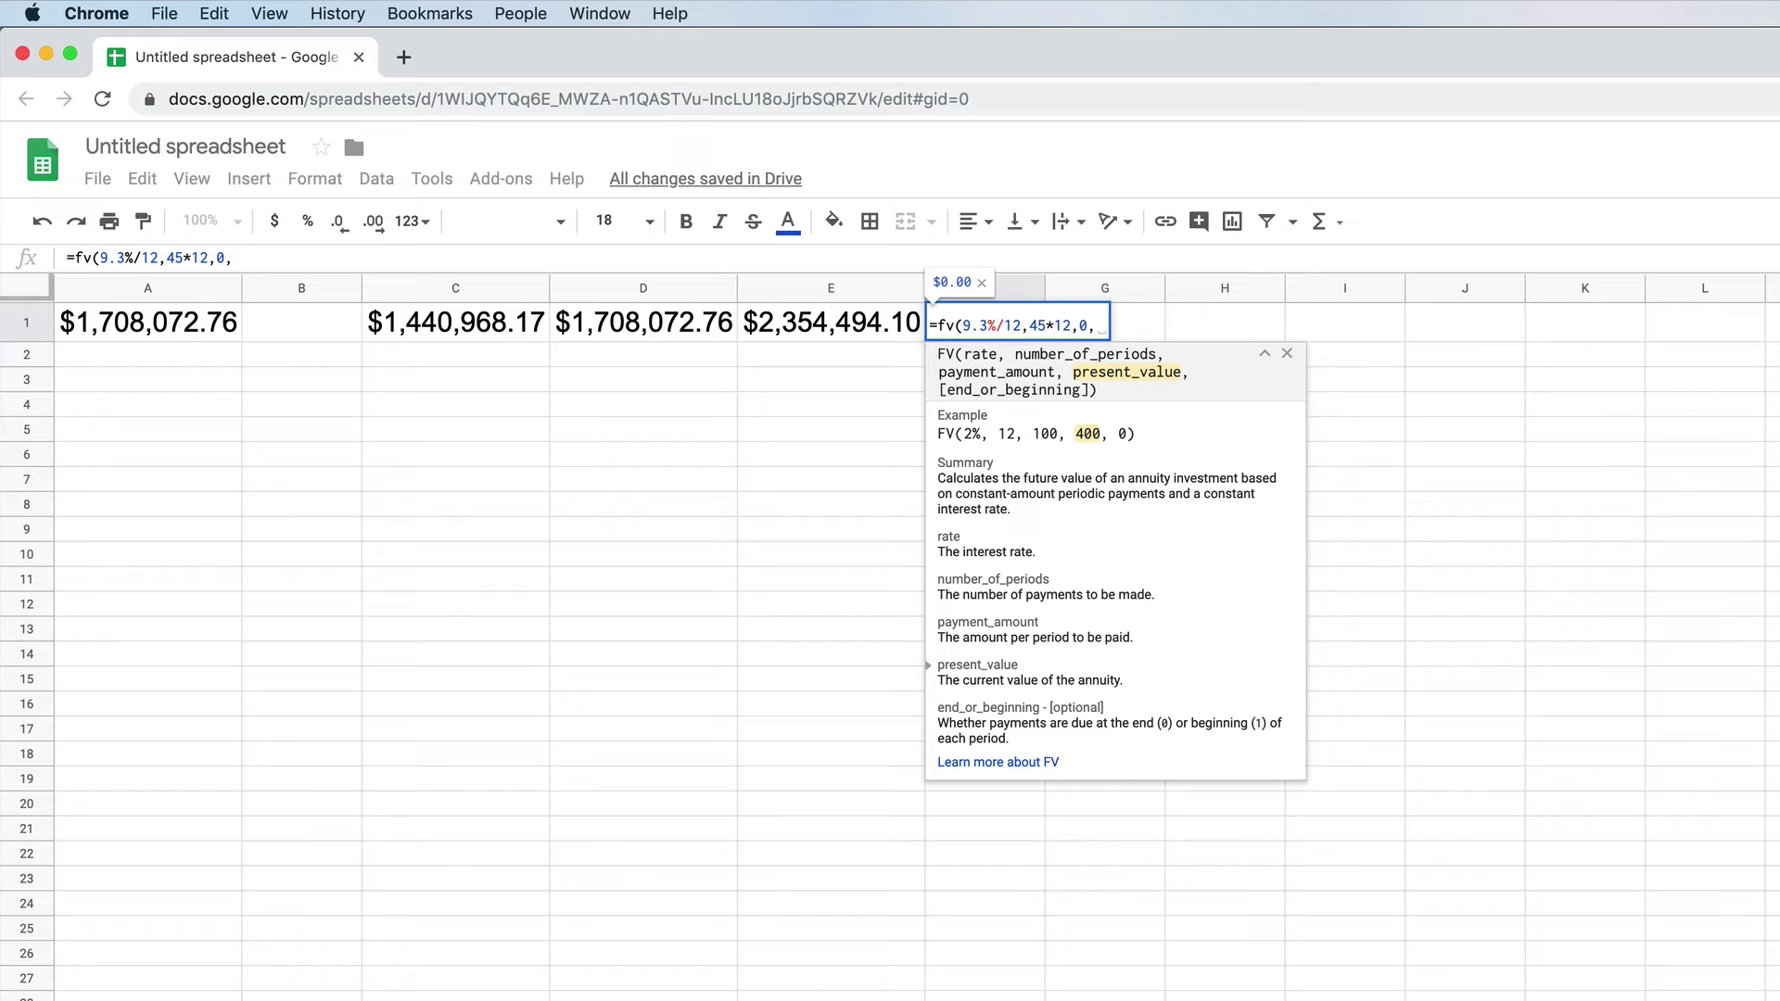
type("-1")
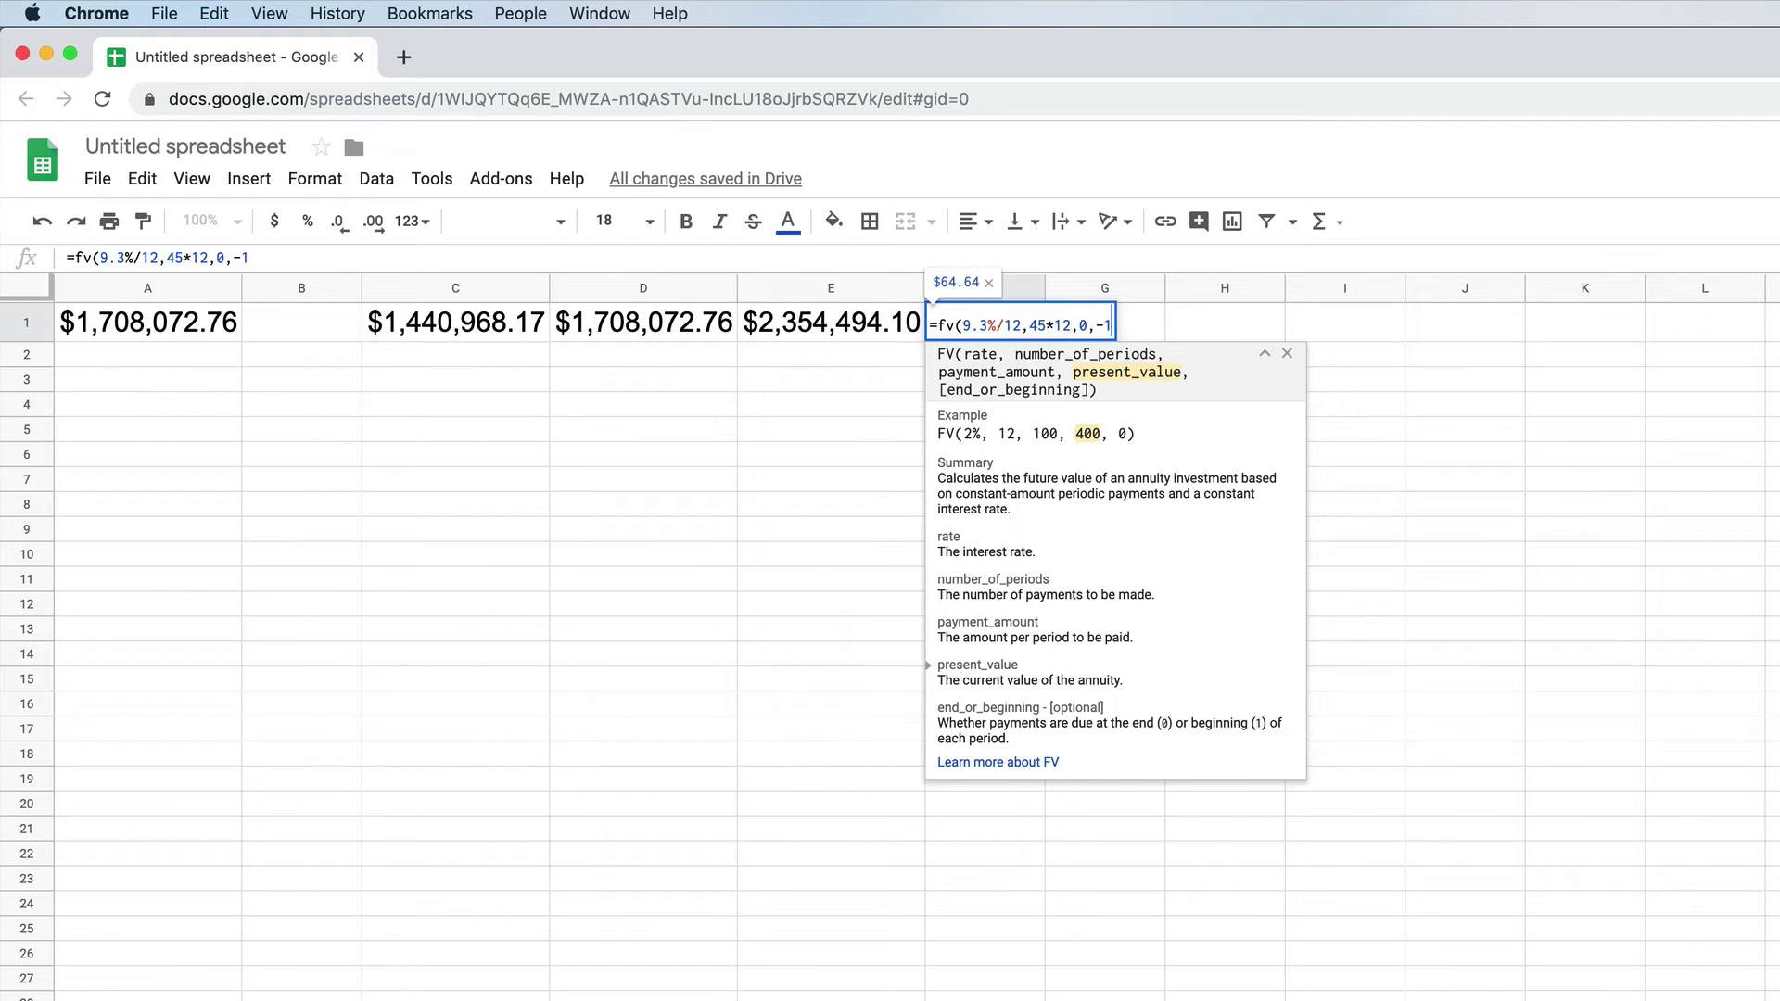
type("0000)")
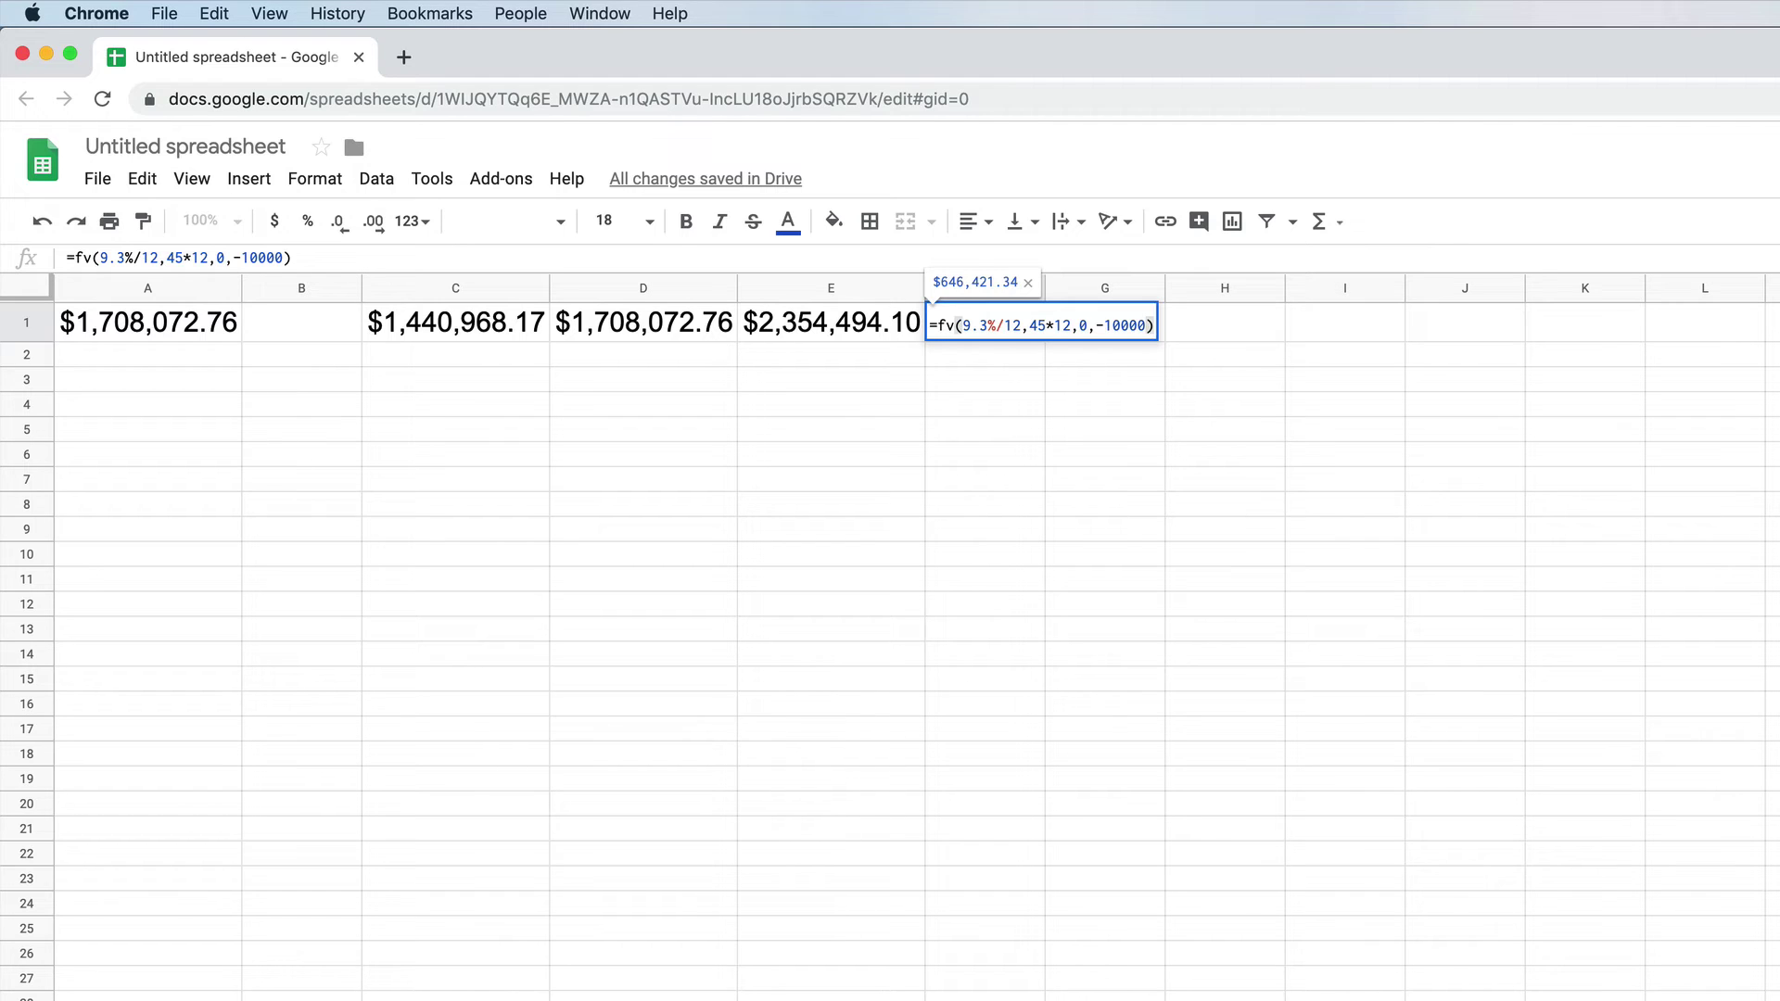
key("Return")
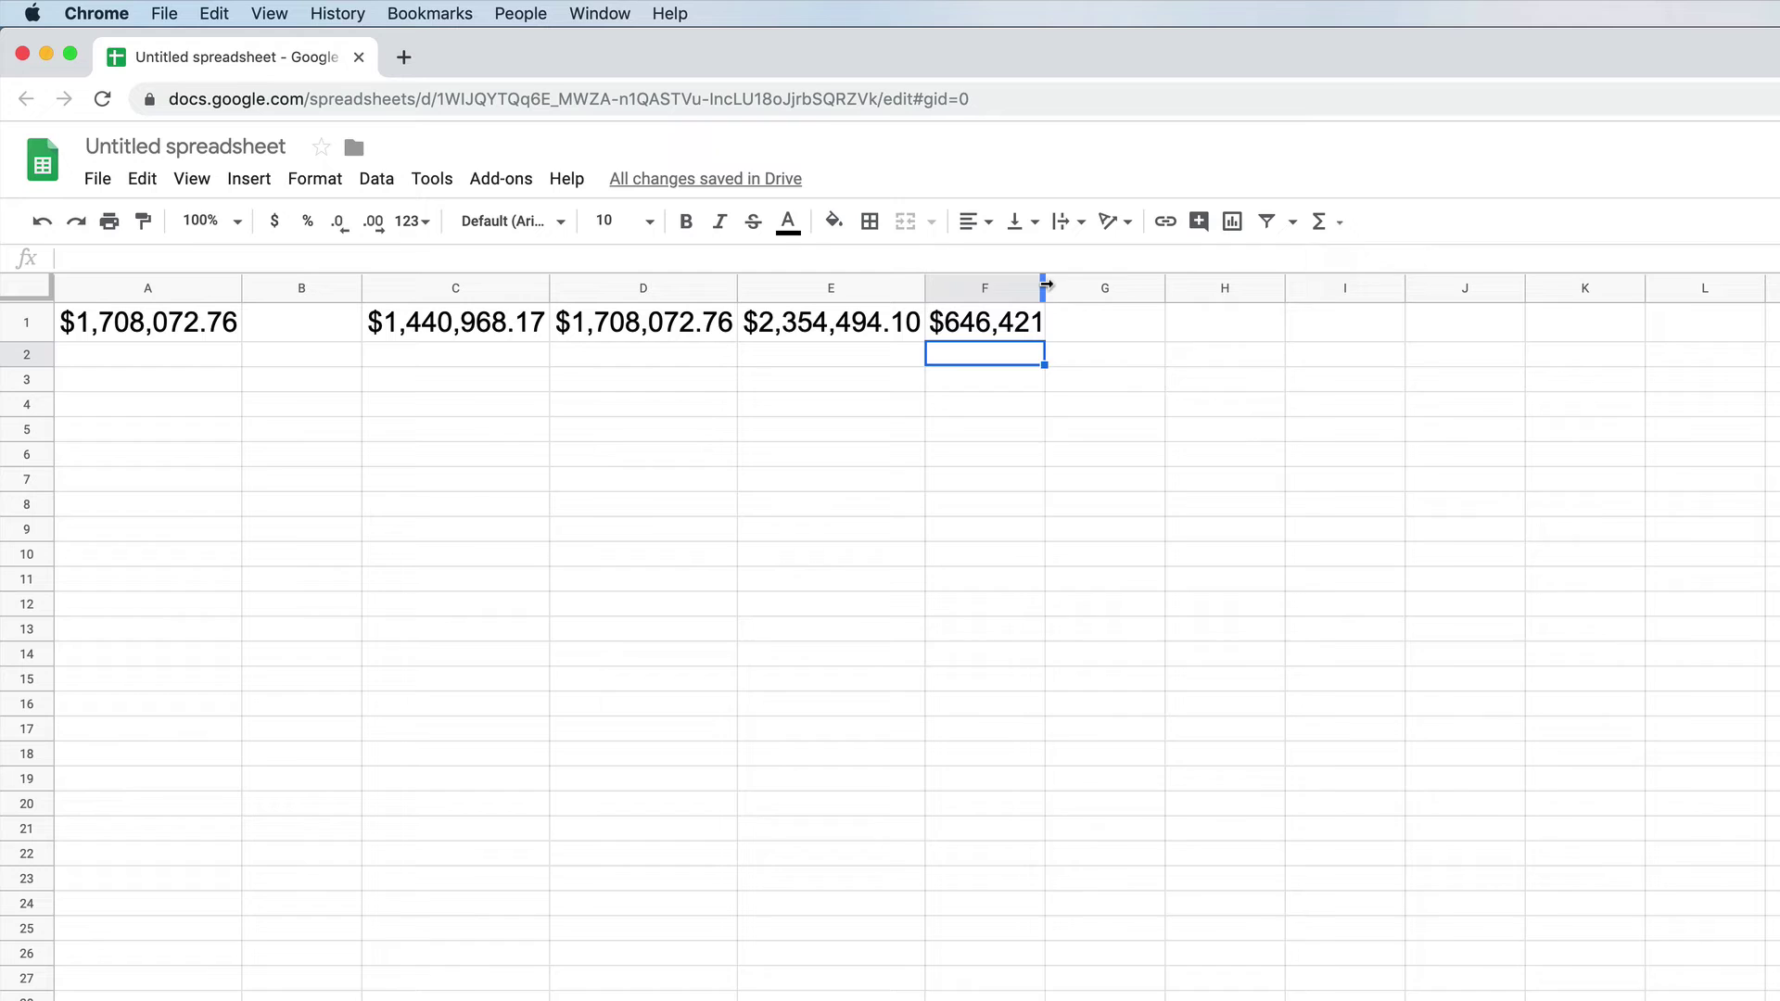
double_click(1045, 287)
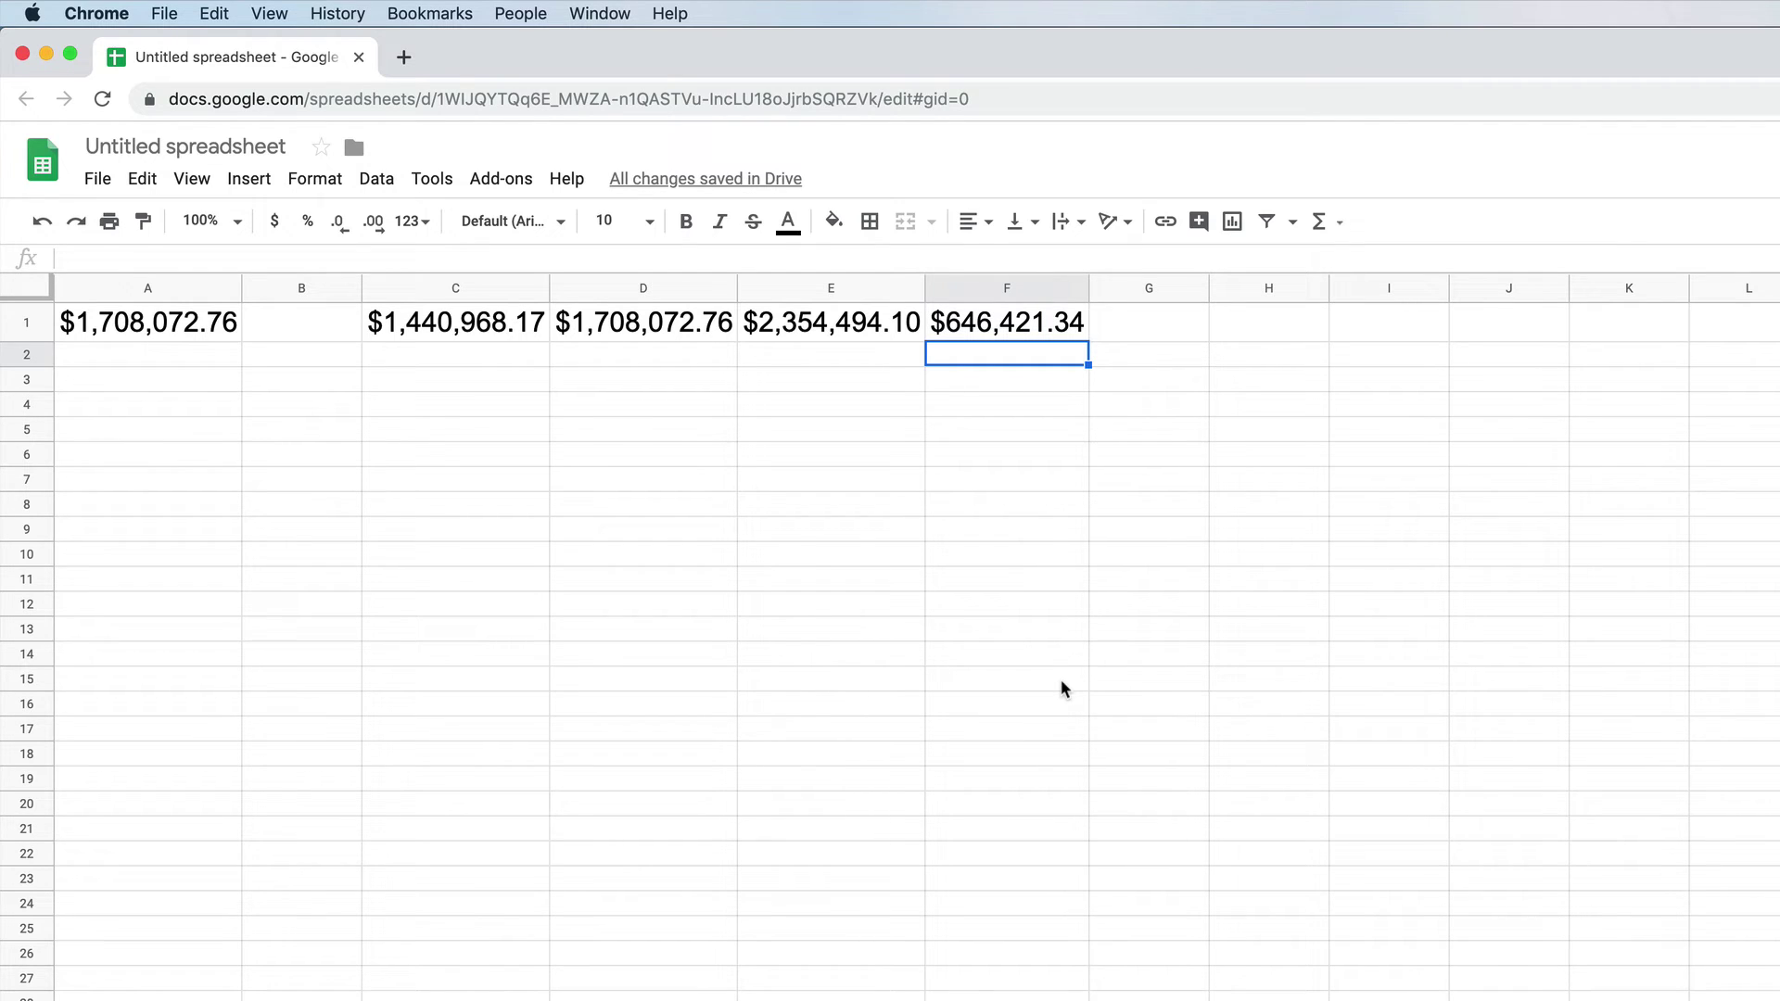
Step: Sum D1 and F1 in G1 with =(D1+F1), showing $2,354,494.10, and auto-fit column G
key("Up")
key("Right")
type("=(")
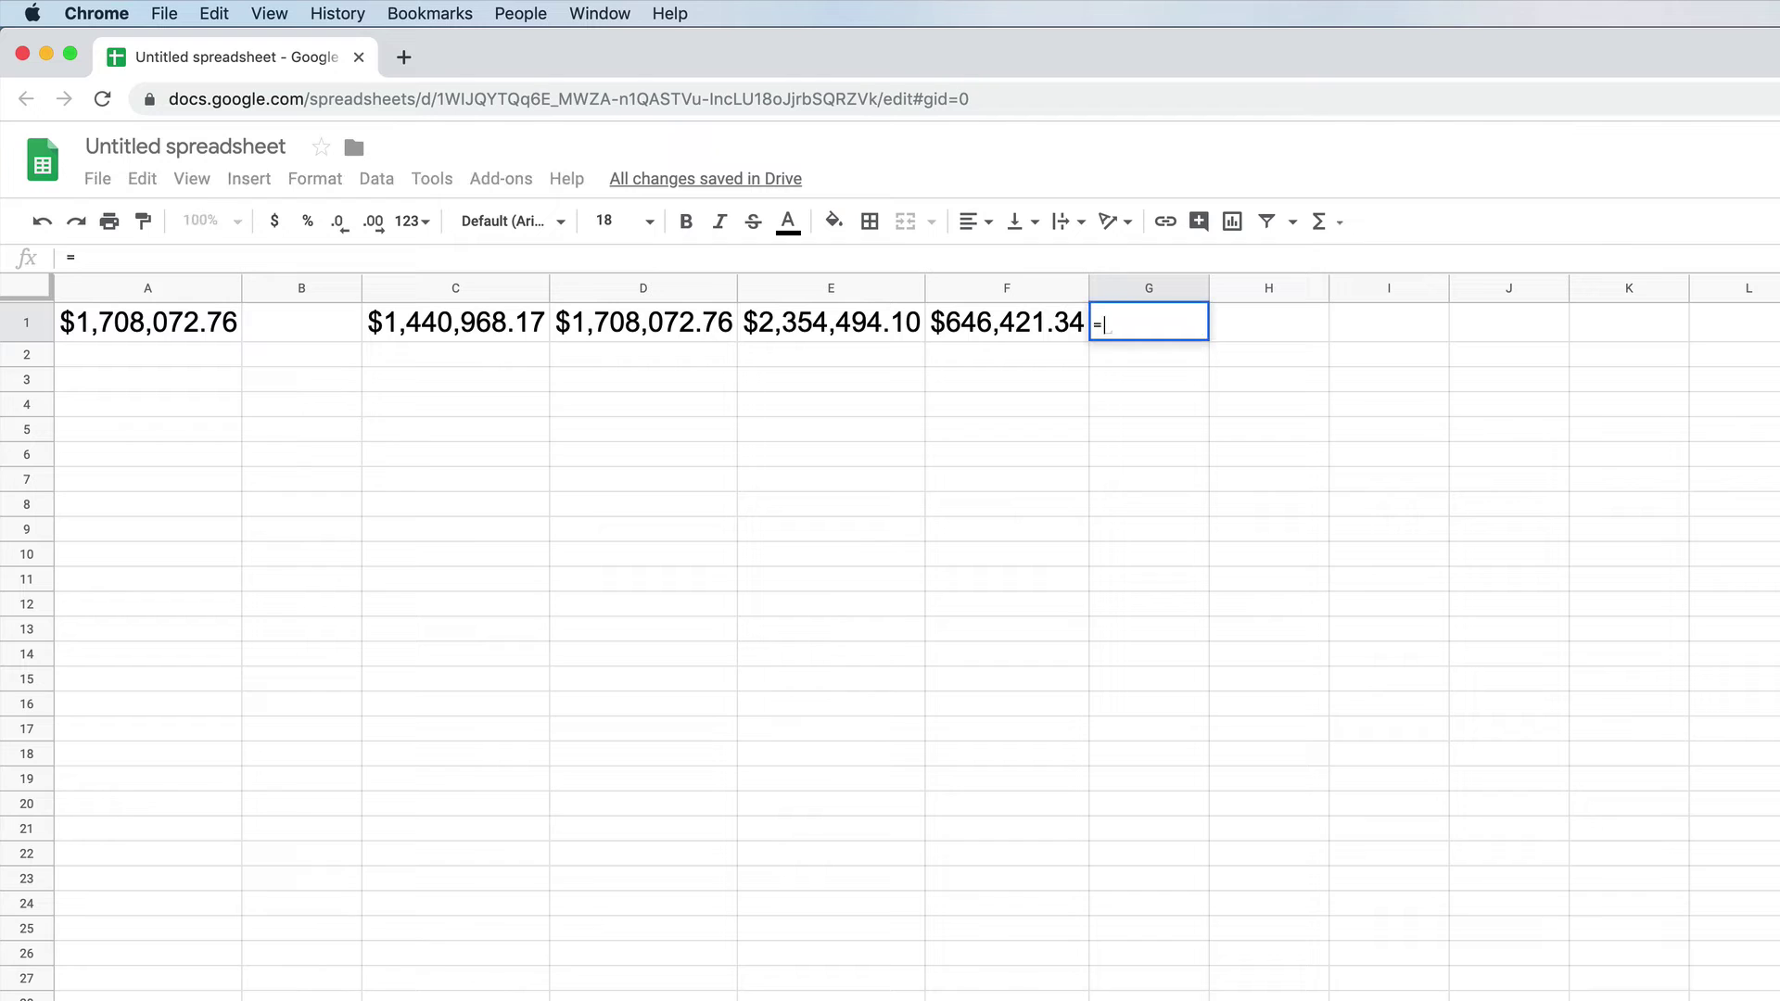
left_click(671, 322)
type("+")
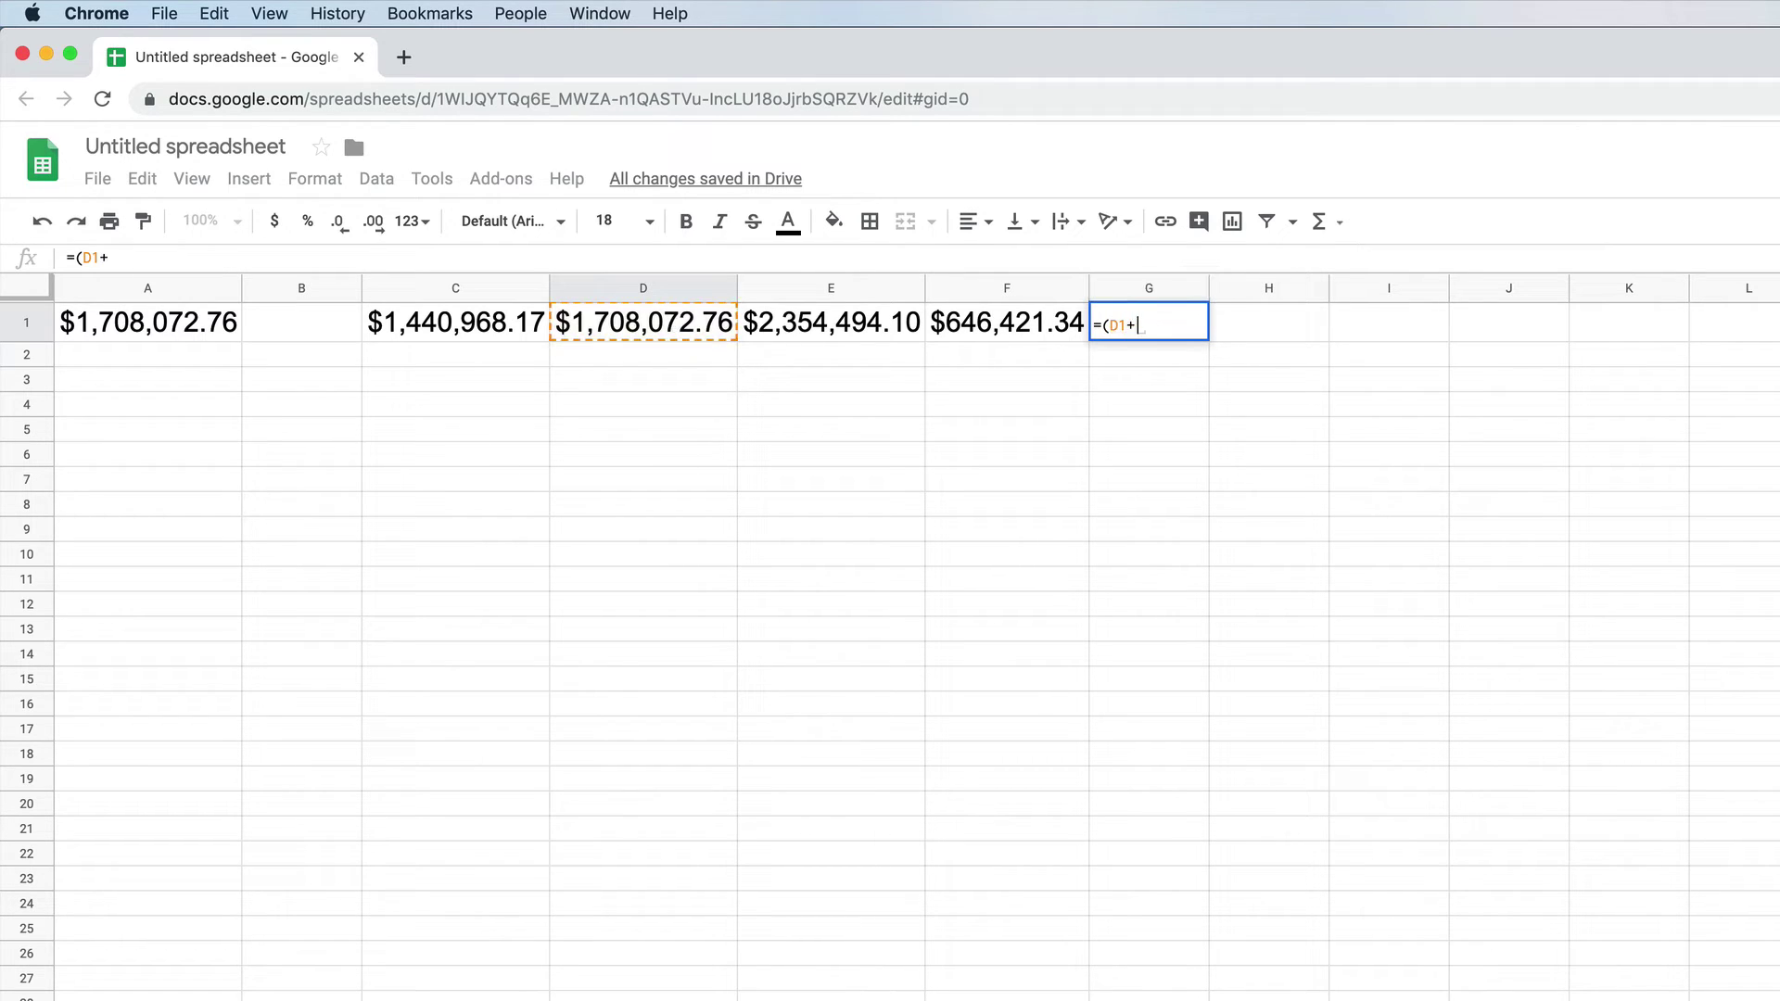
left_click(1015, 314)
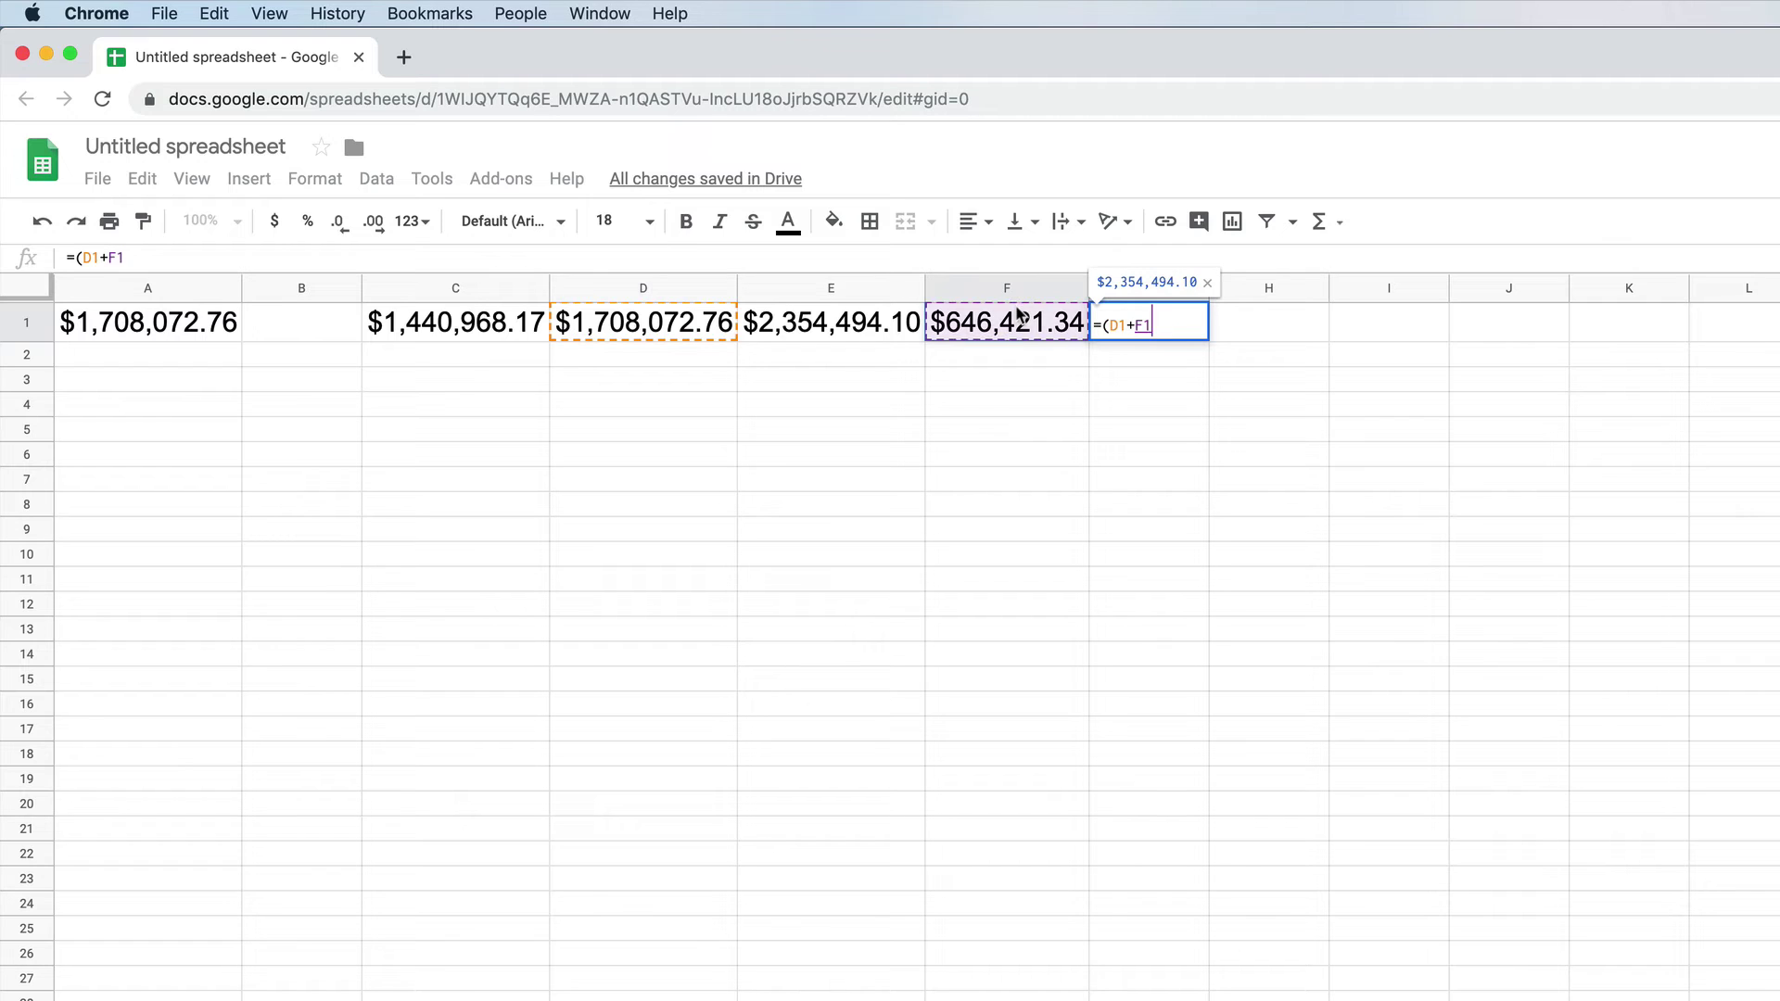
type(")")
key("Return")
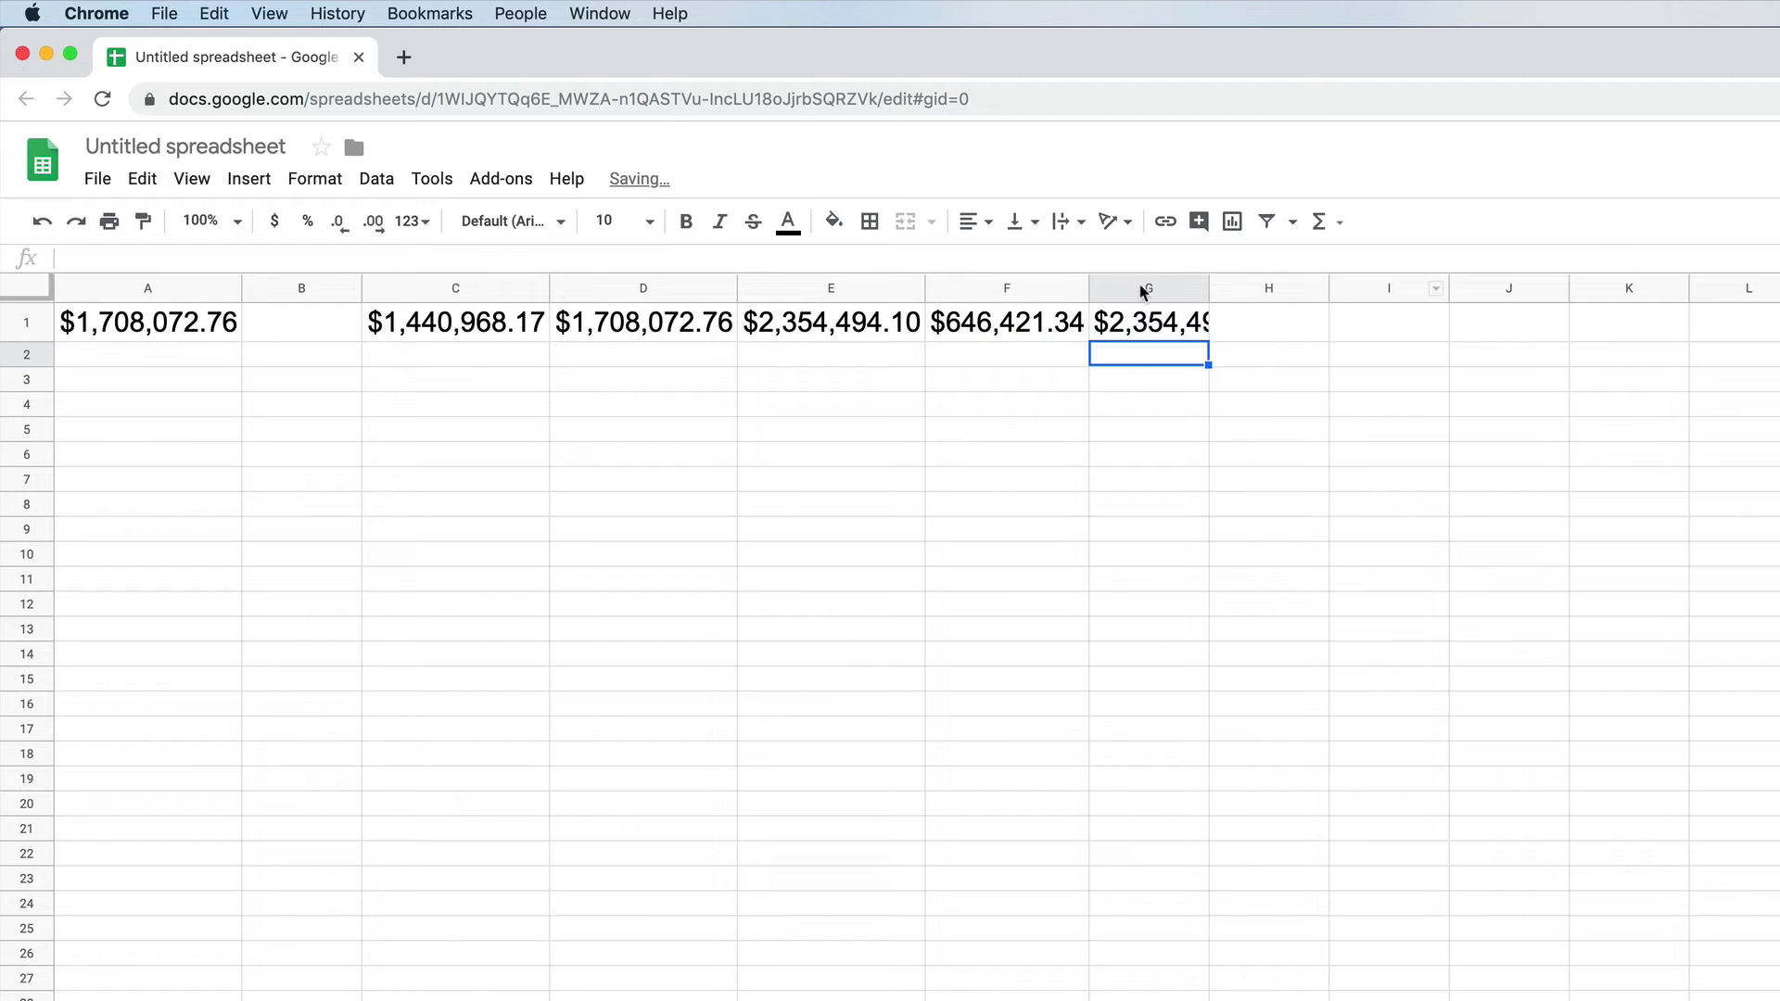
double_click(1209, 289)
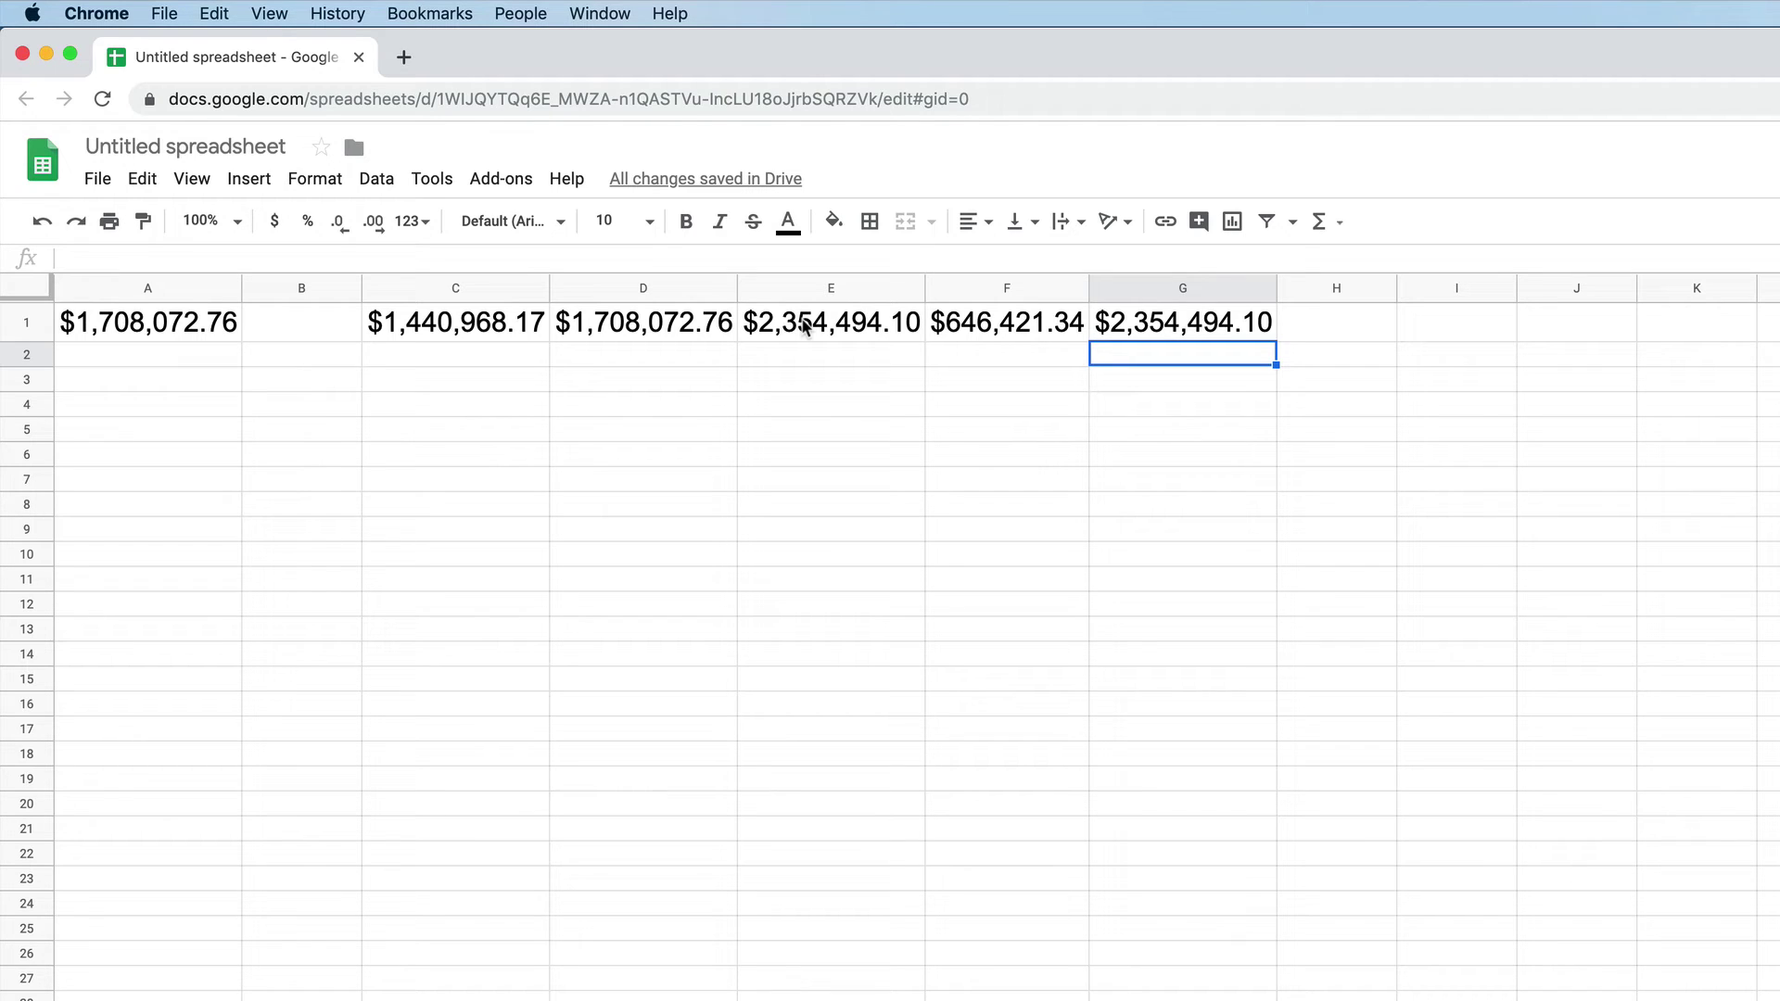
left_click(789, 327)
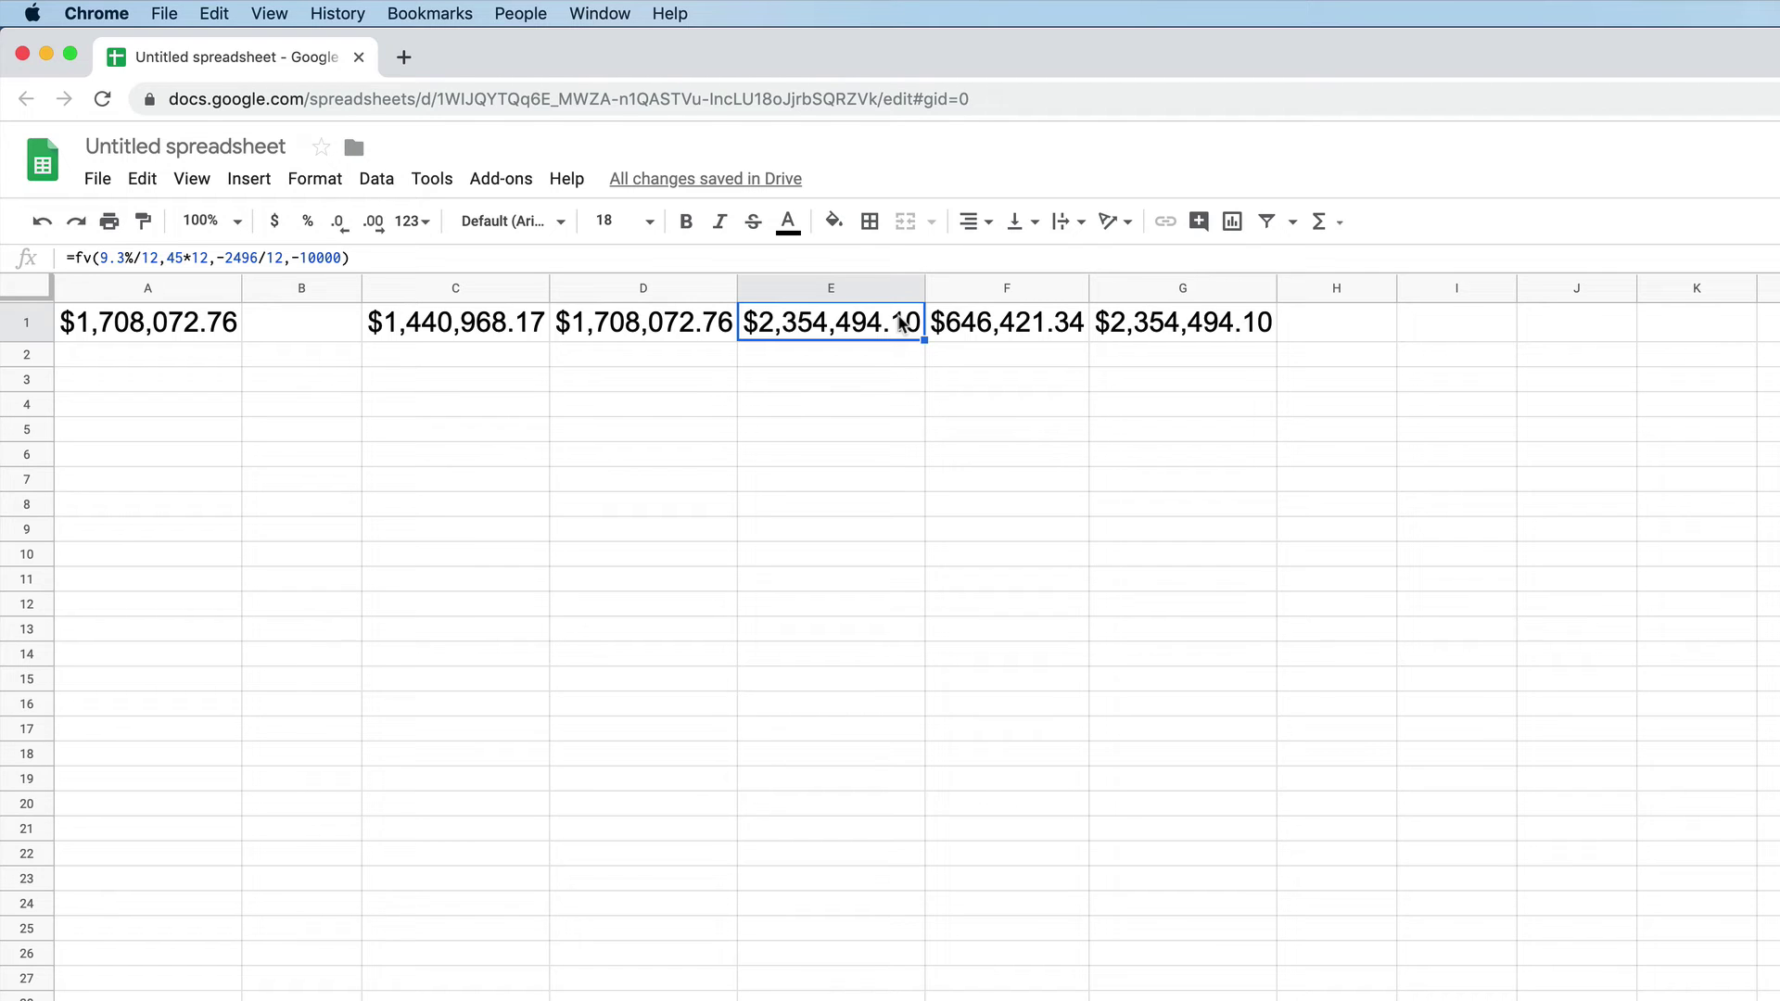
left_click(325, 257)
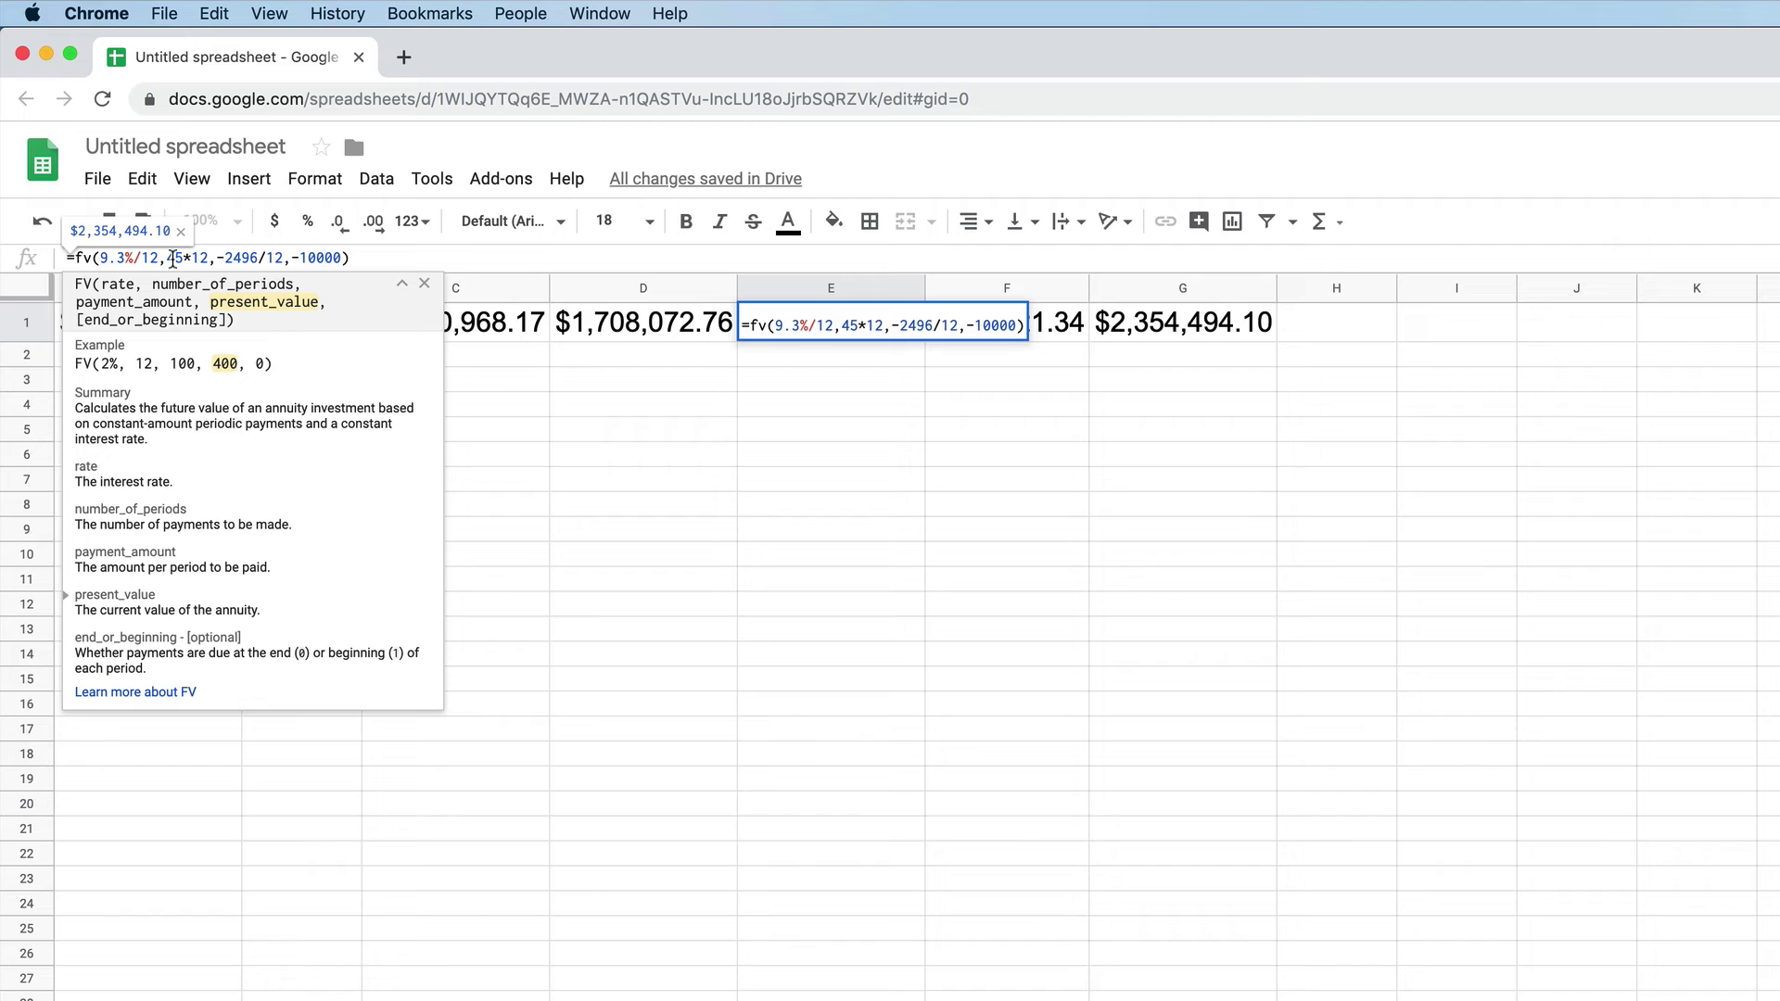
key("Escape")
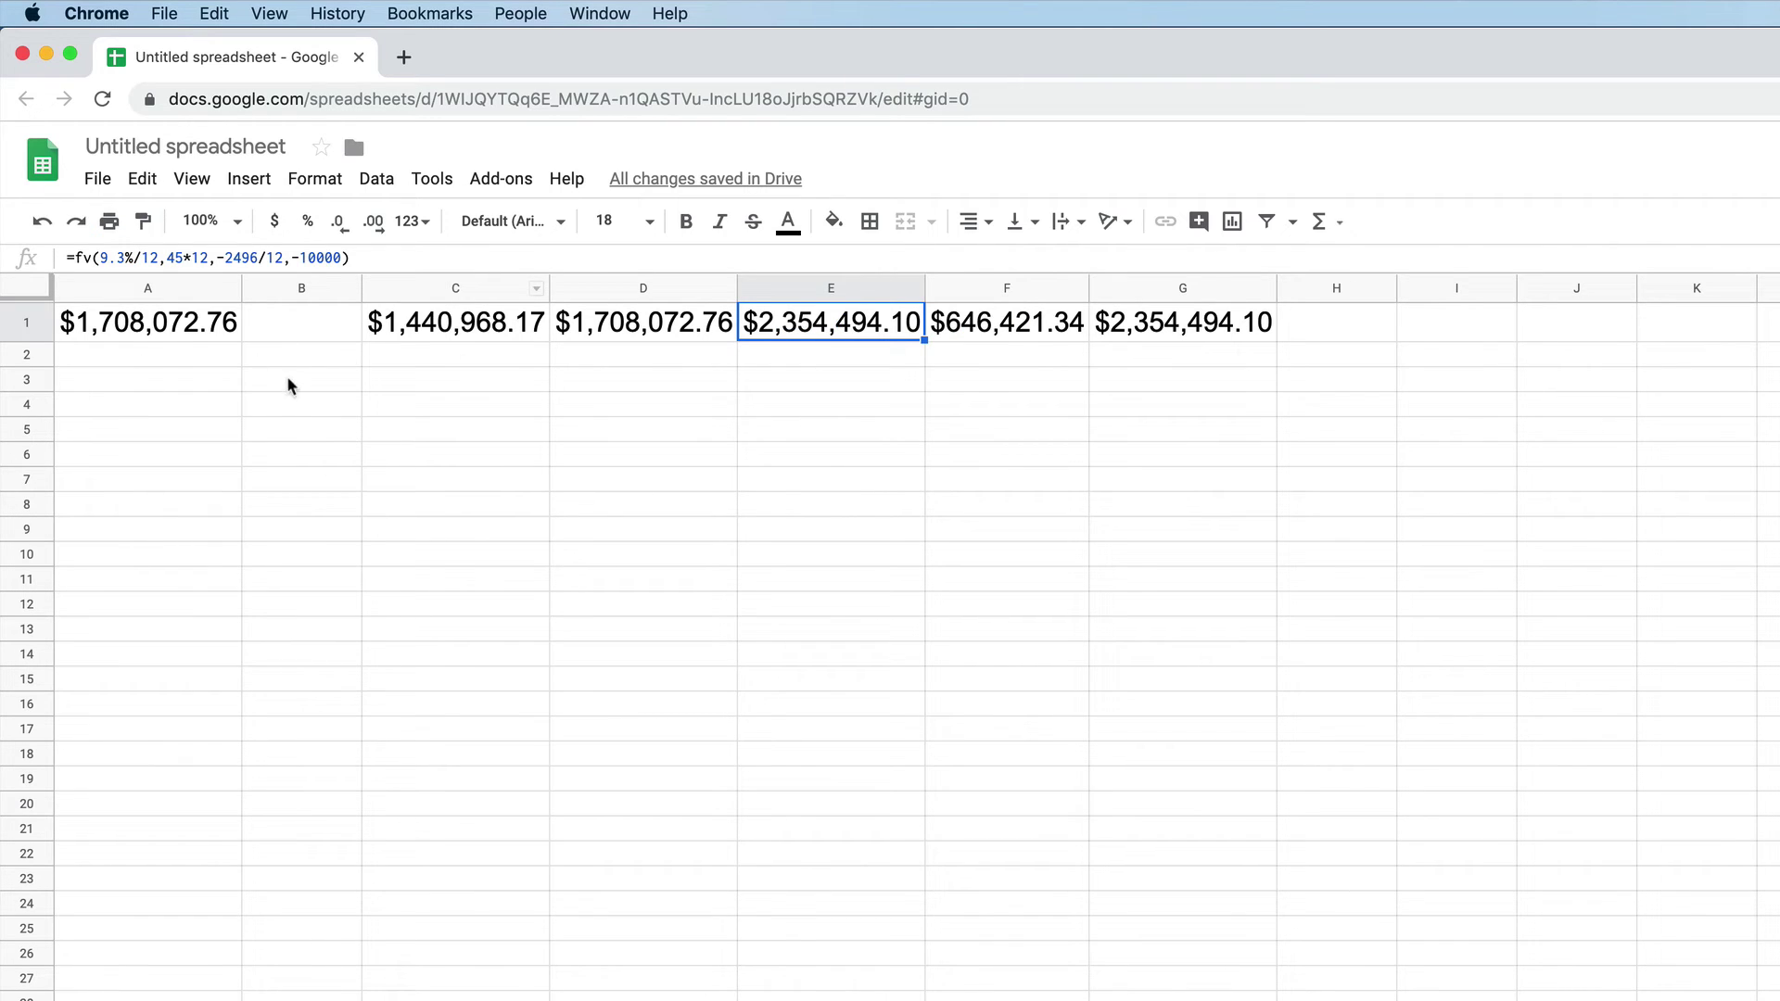
Step: Label A3:A7 as Interest Rate, Time Period, Annual Savings, Current Savings and Compounding Period
left_click(174, 384)
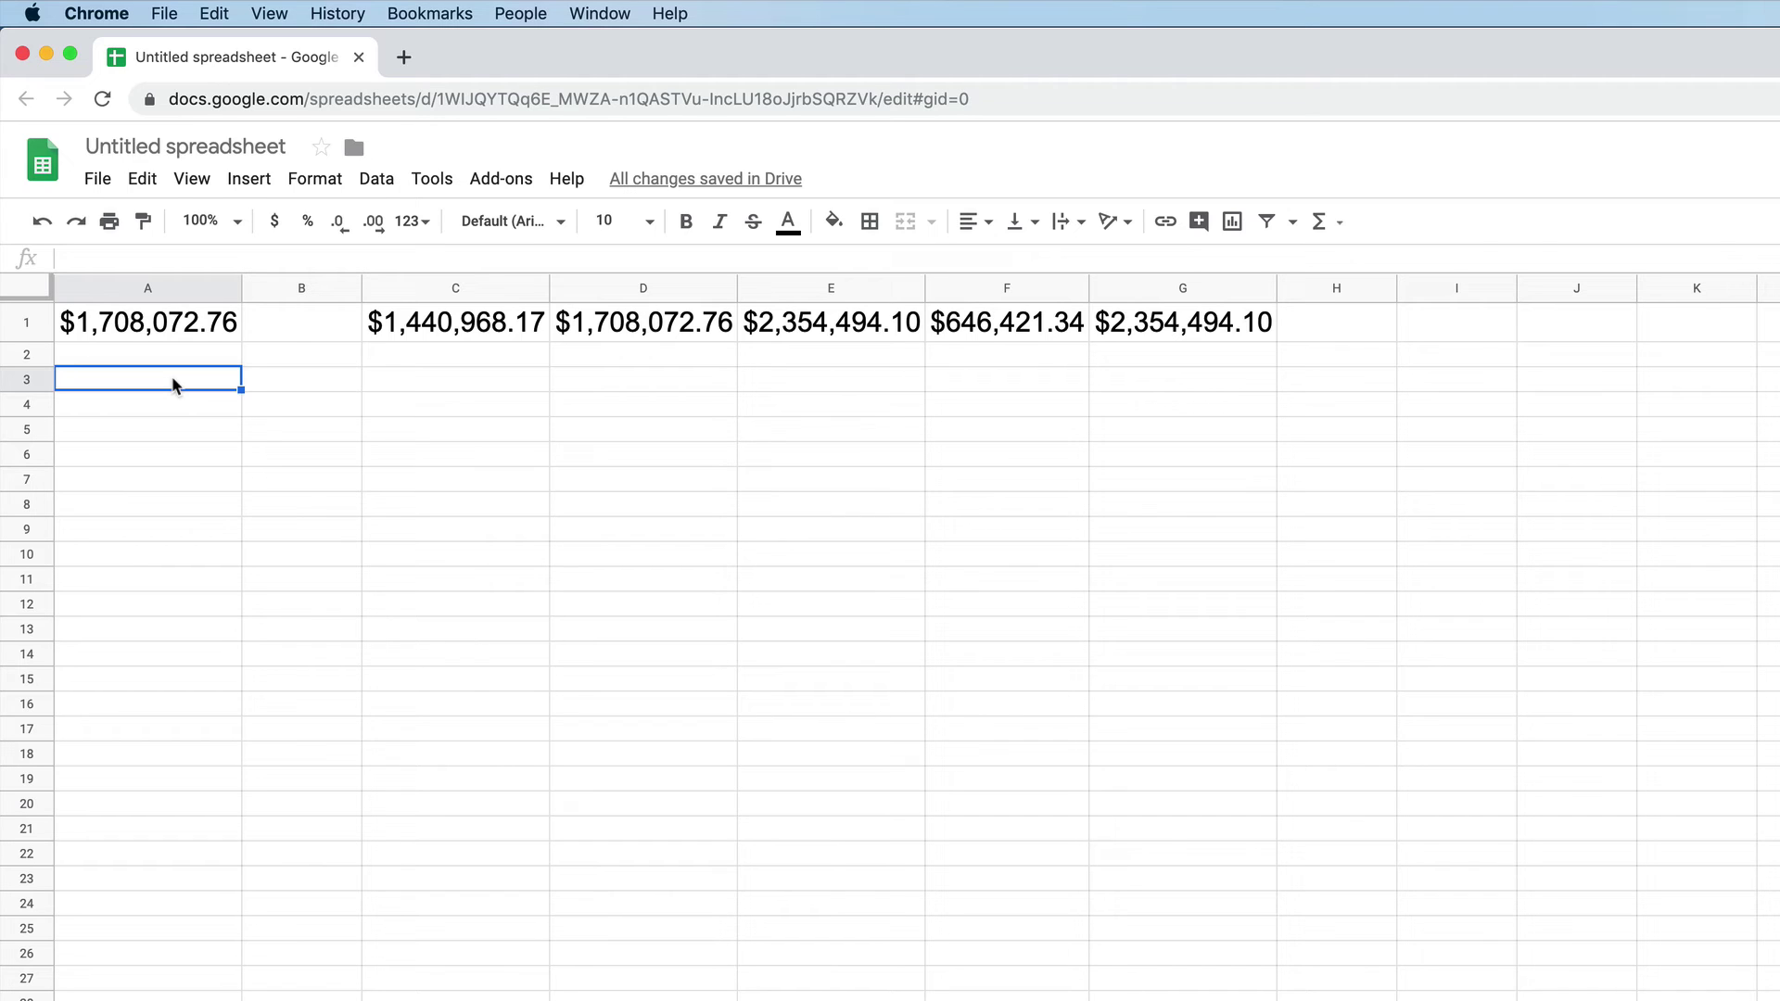
type("Interest Rate")
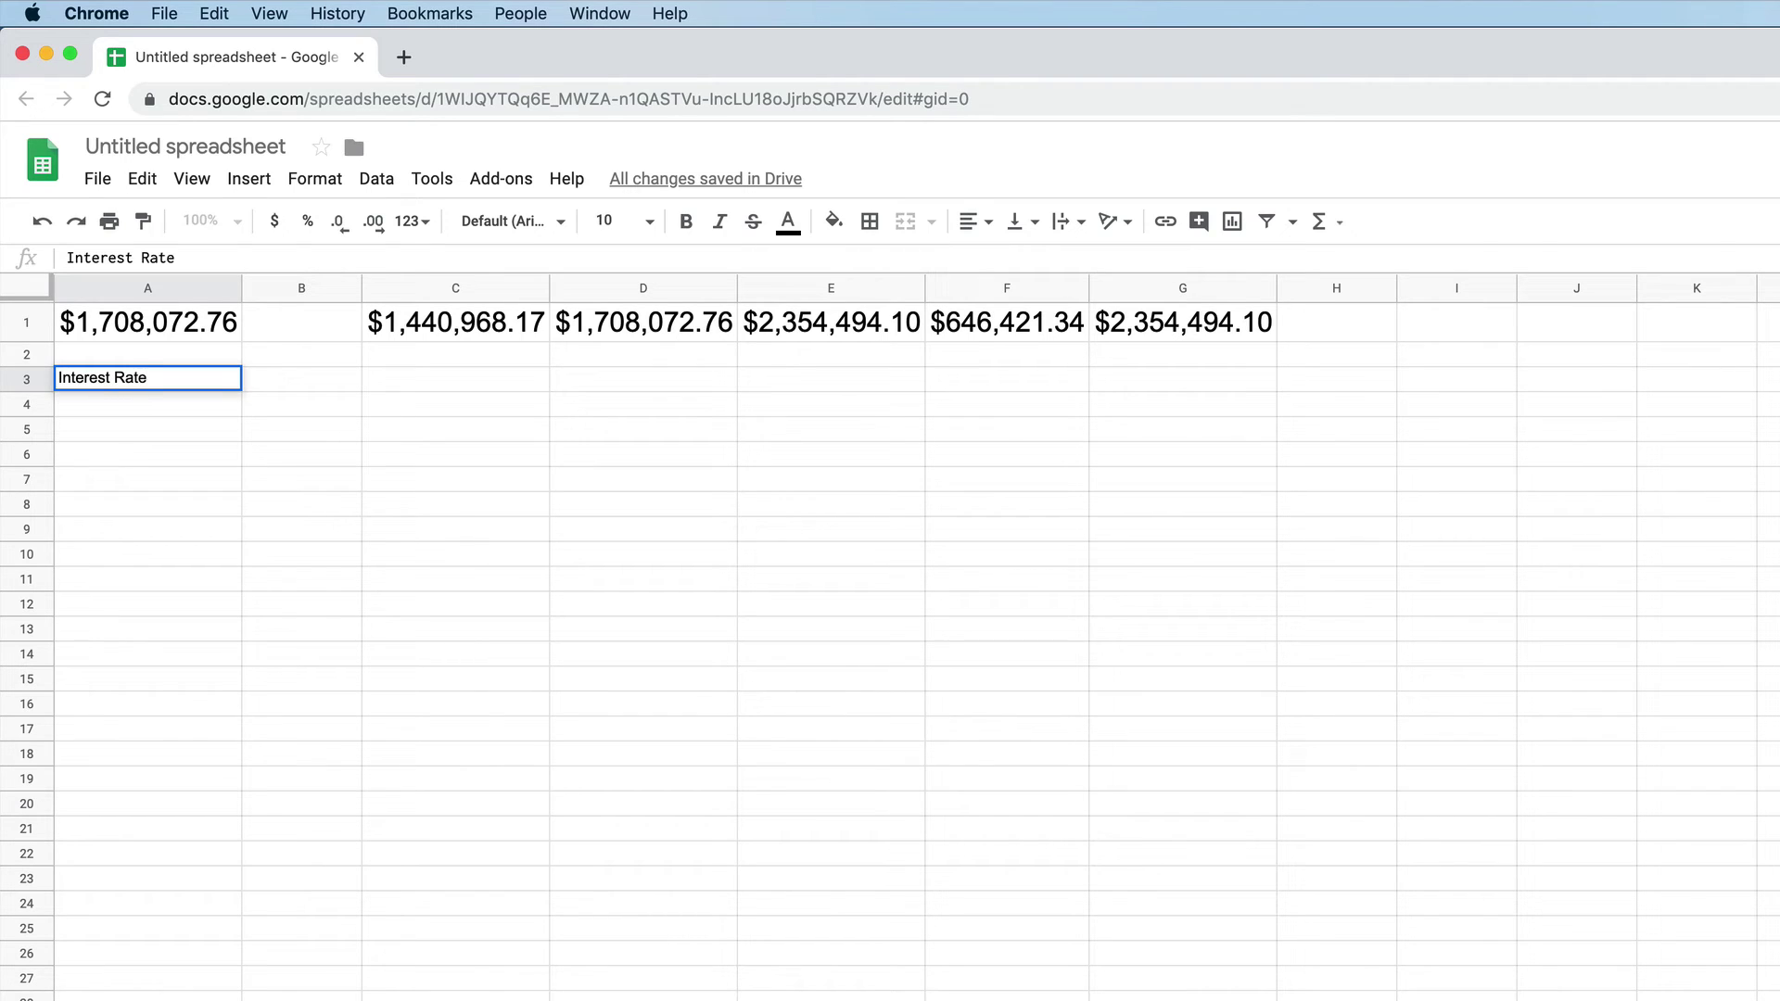
key("Return")
type("Tim")
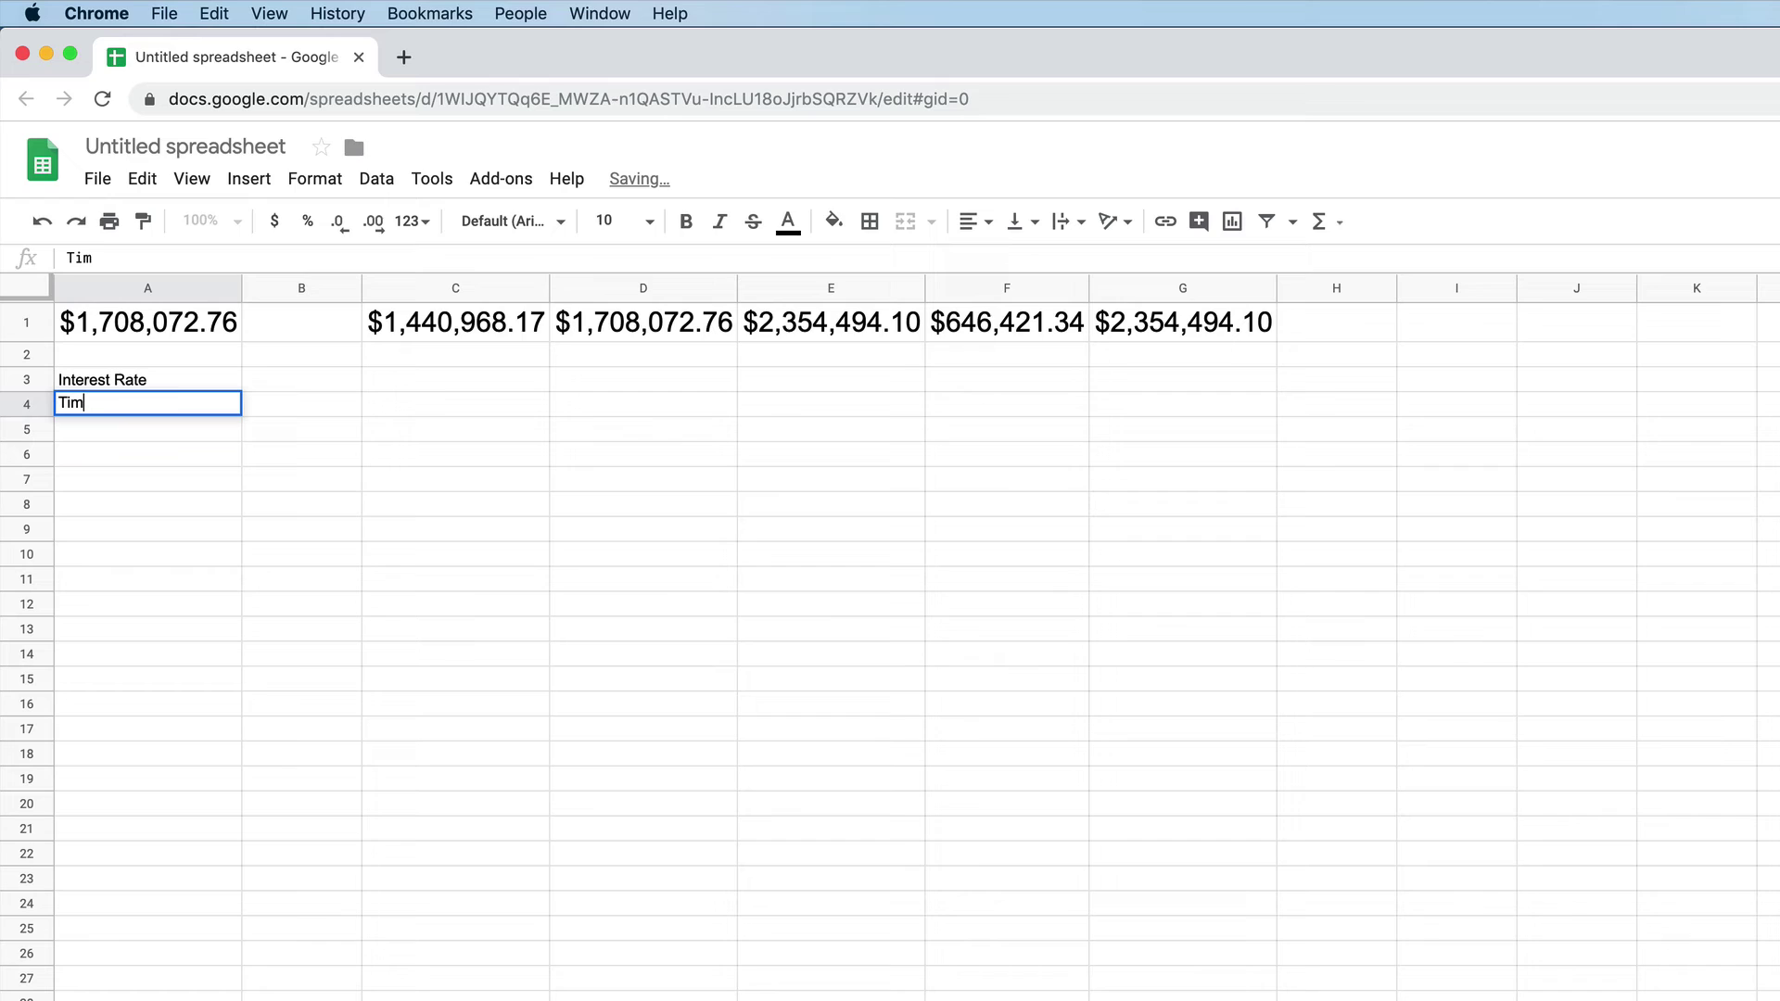
type("e Period")
key("Return")
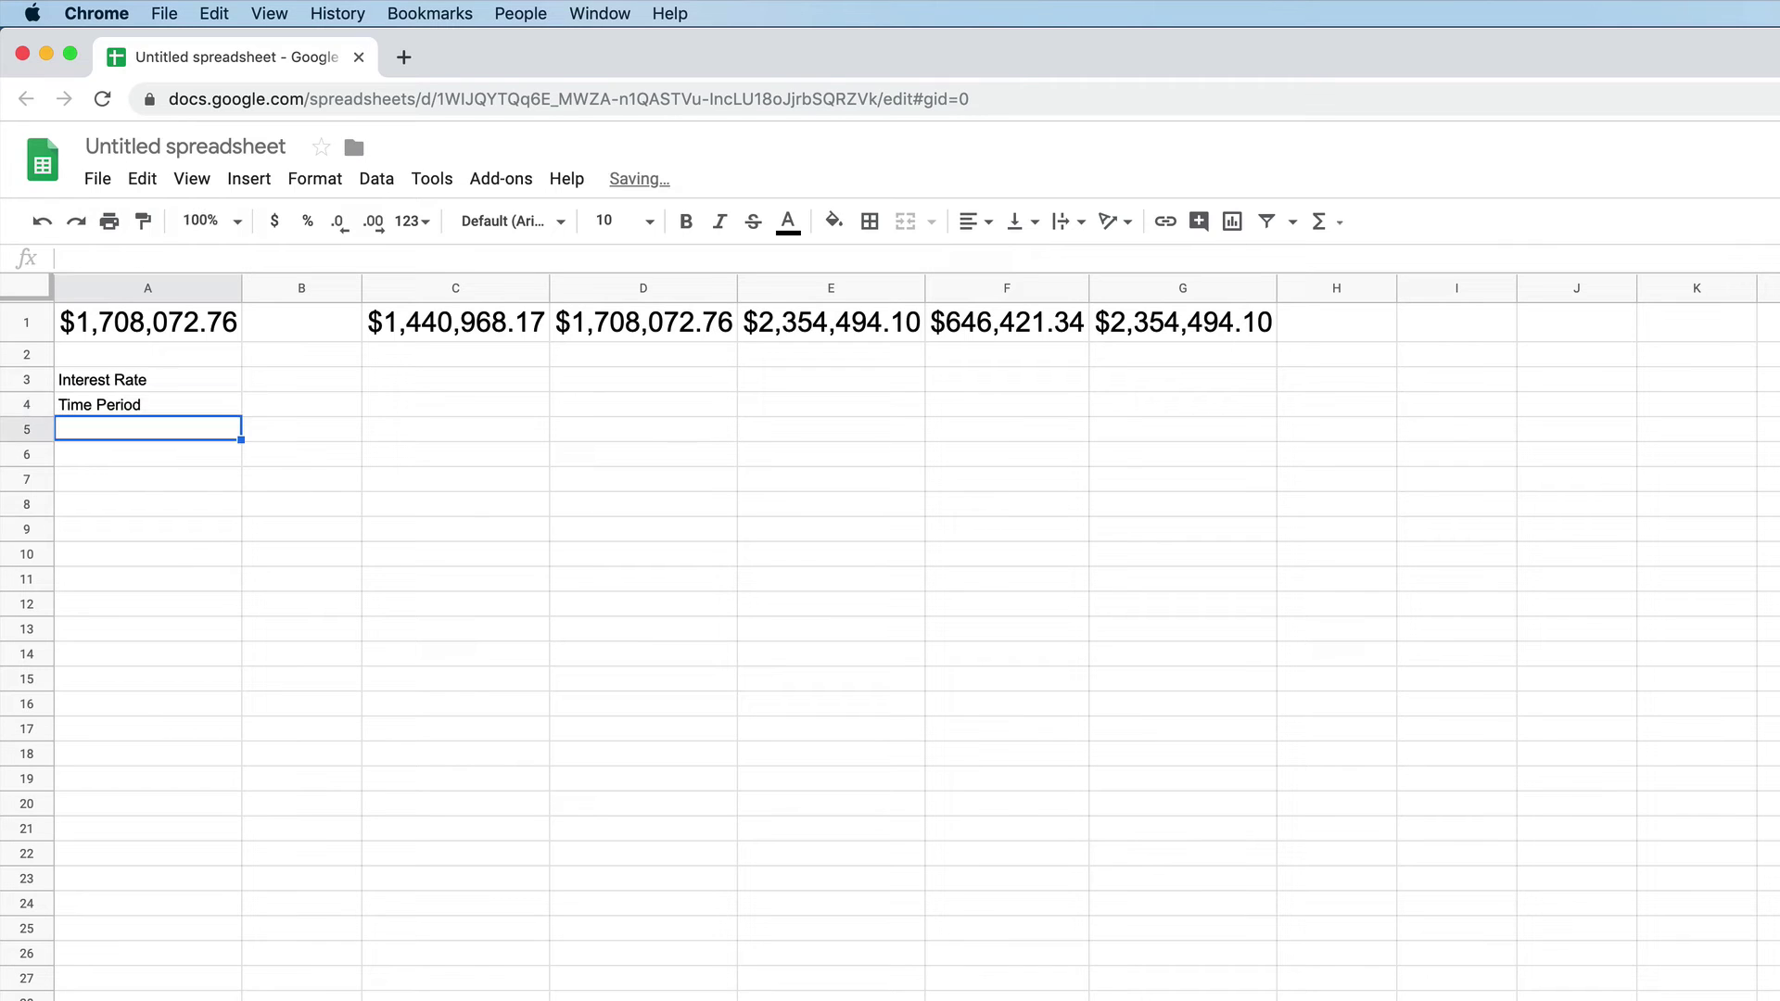
type("Annua")
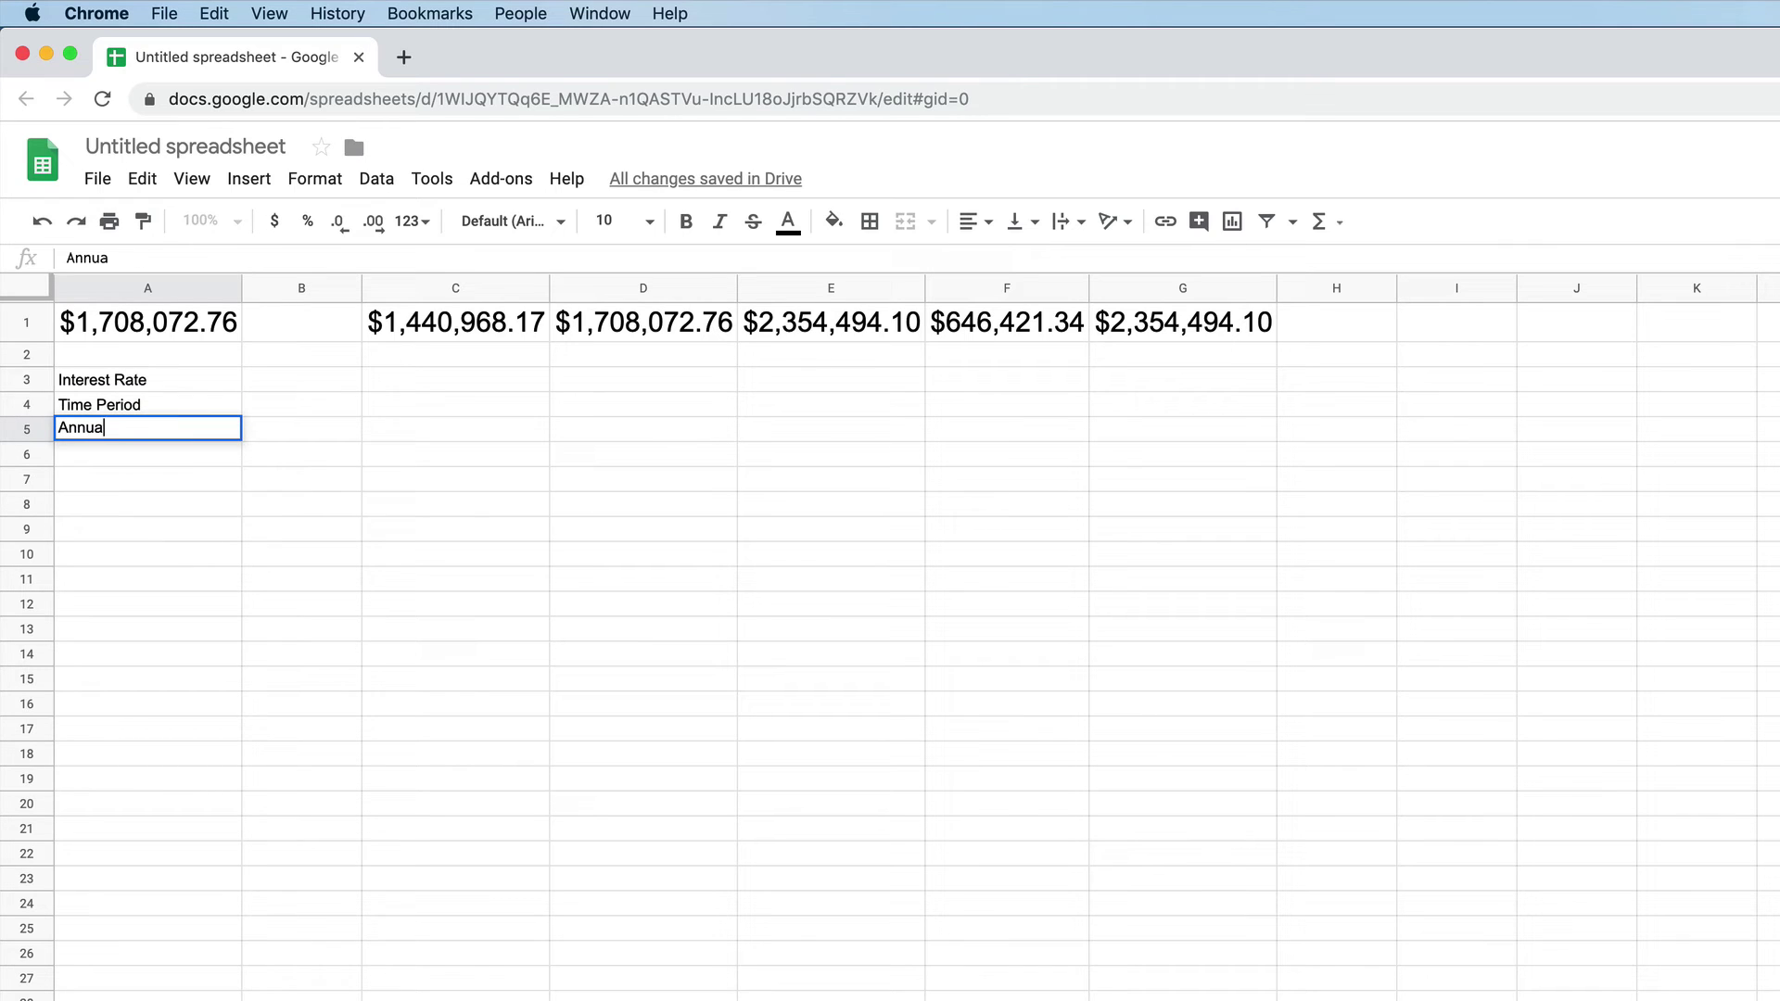
type("l Savings")
key("Return")
type("Cu")
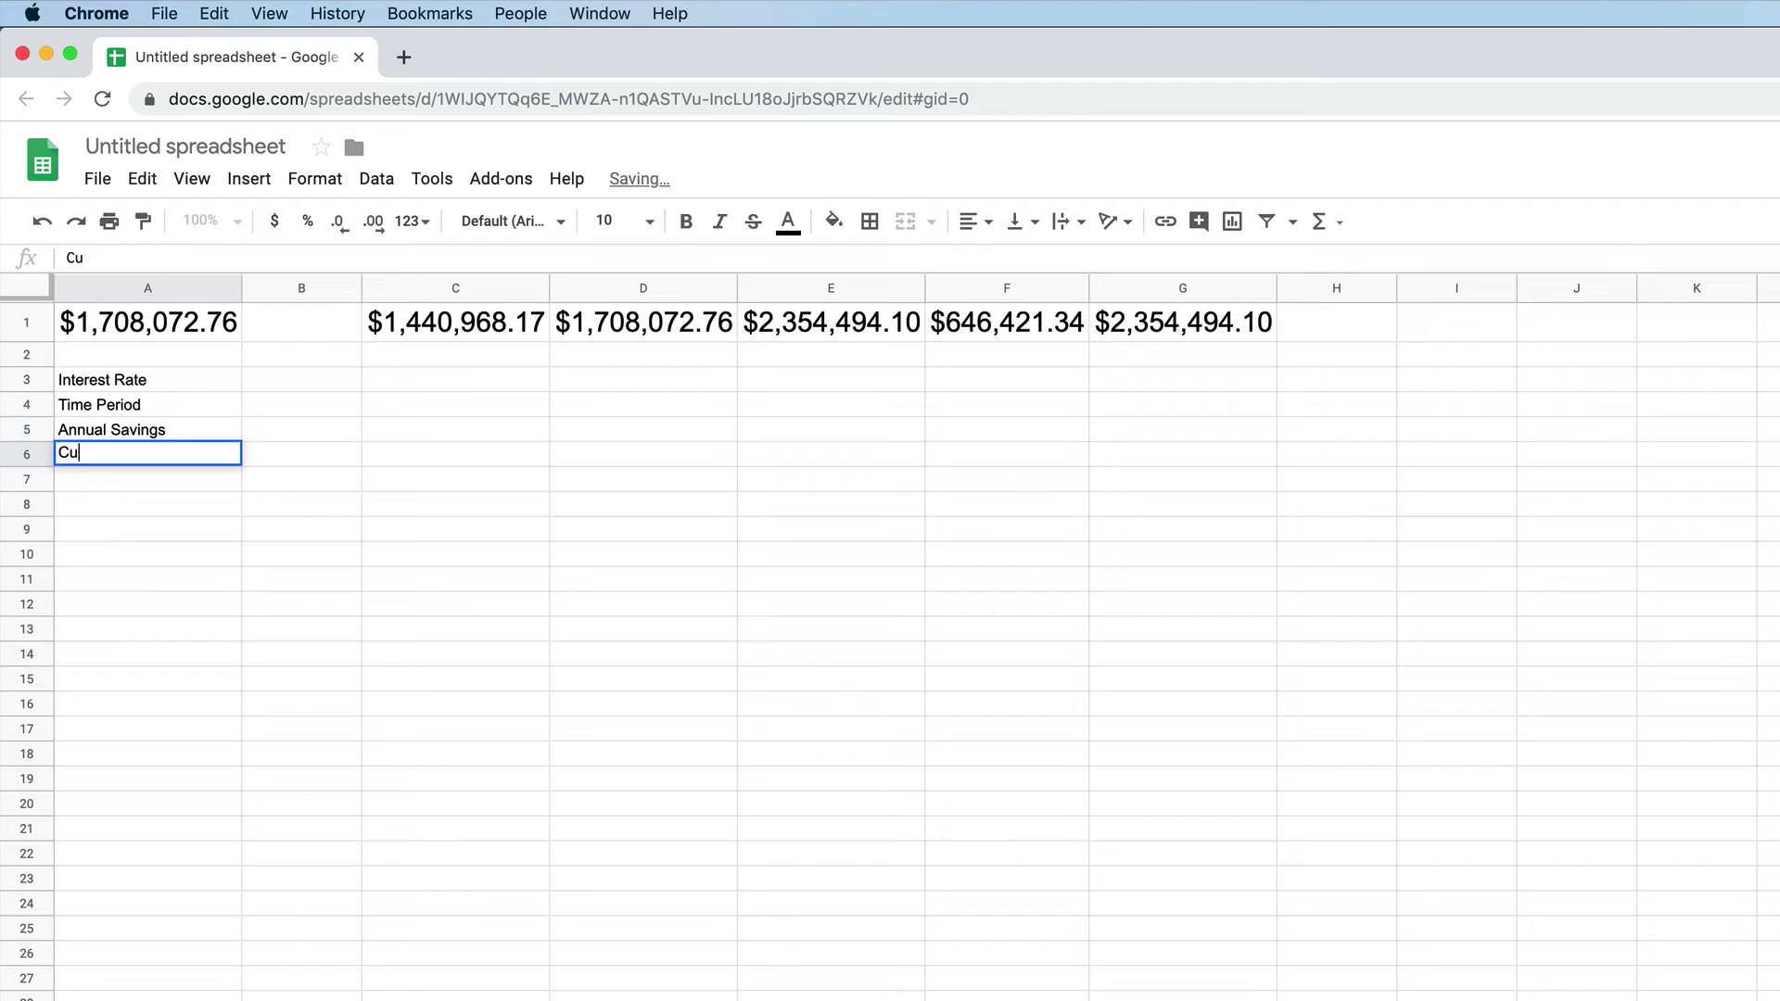
type("rrent Savings")
key("Return")
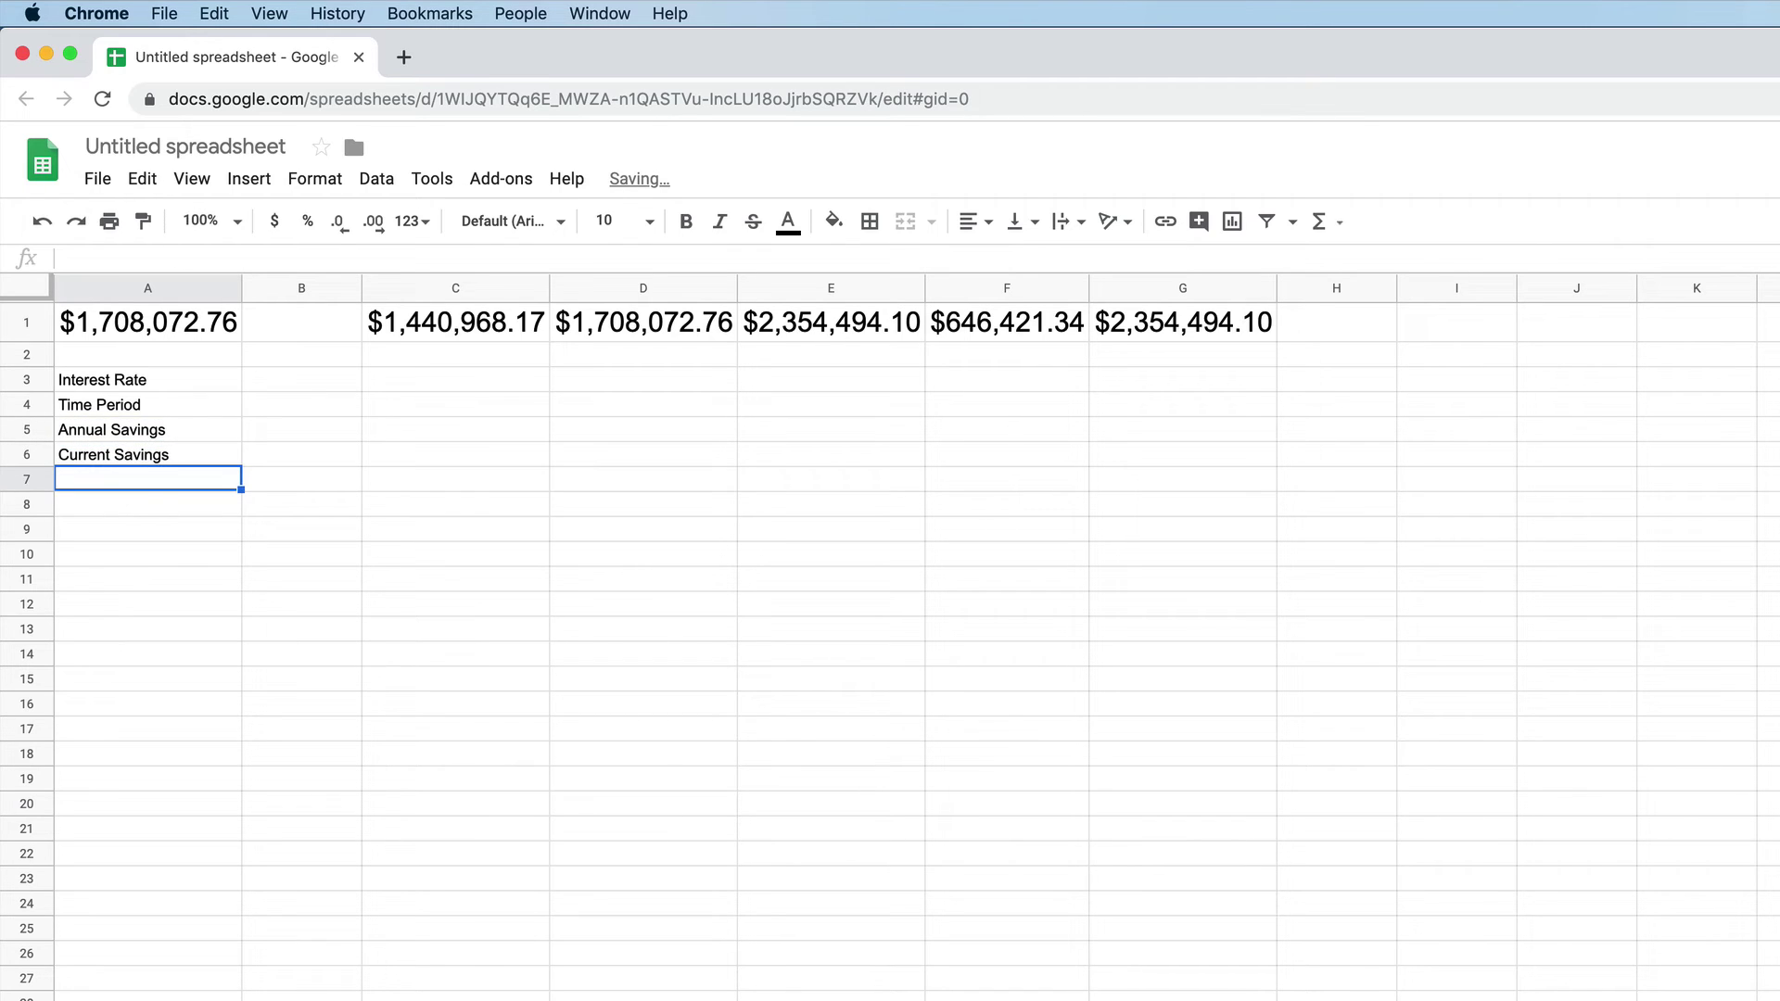
type("Compoud")
key("BackSpace")
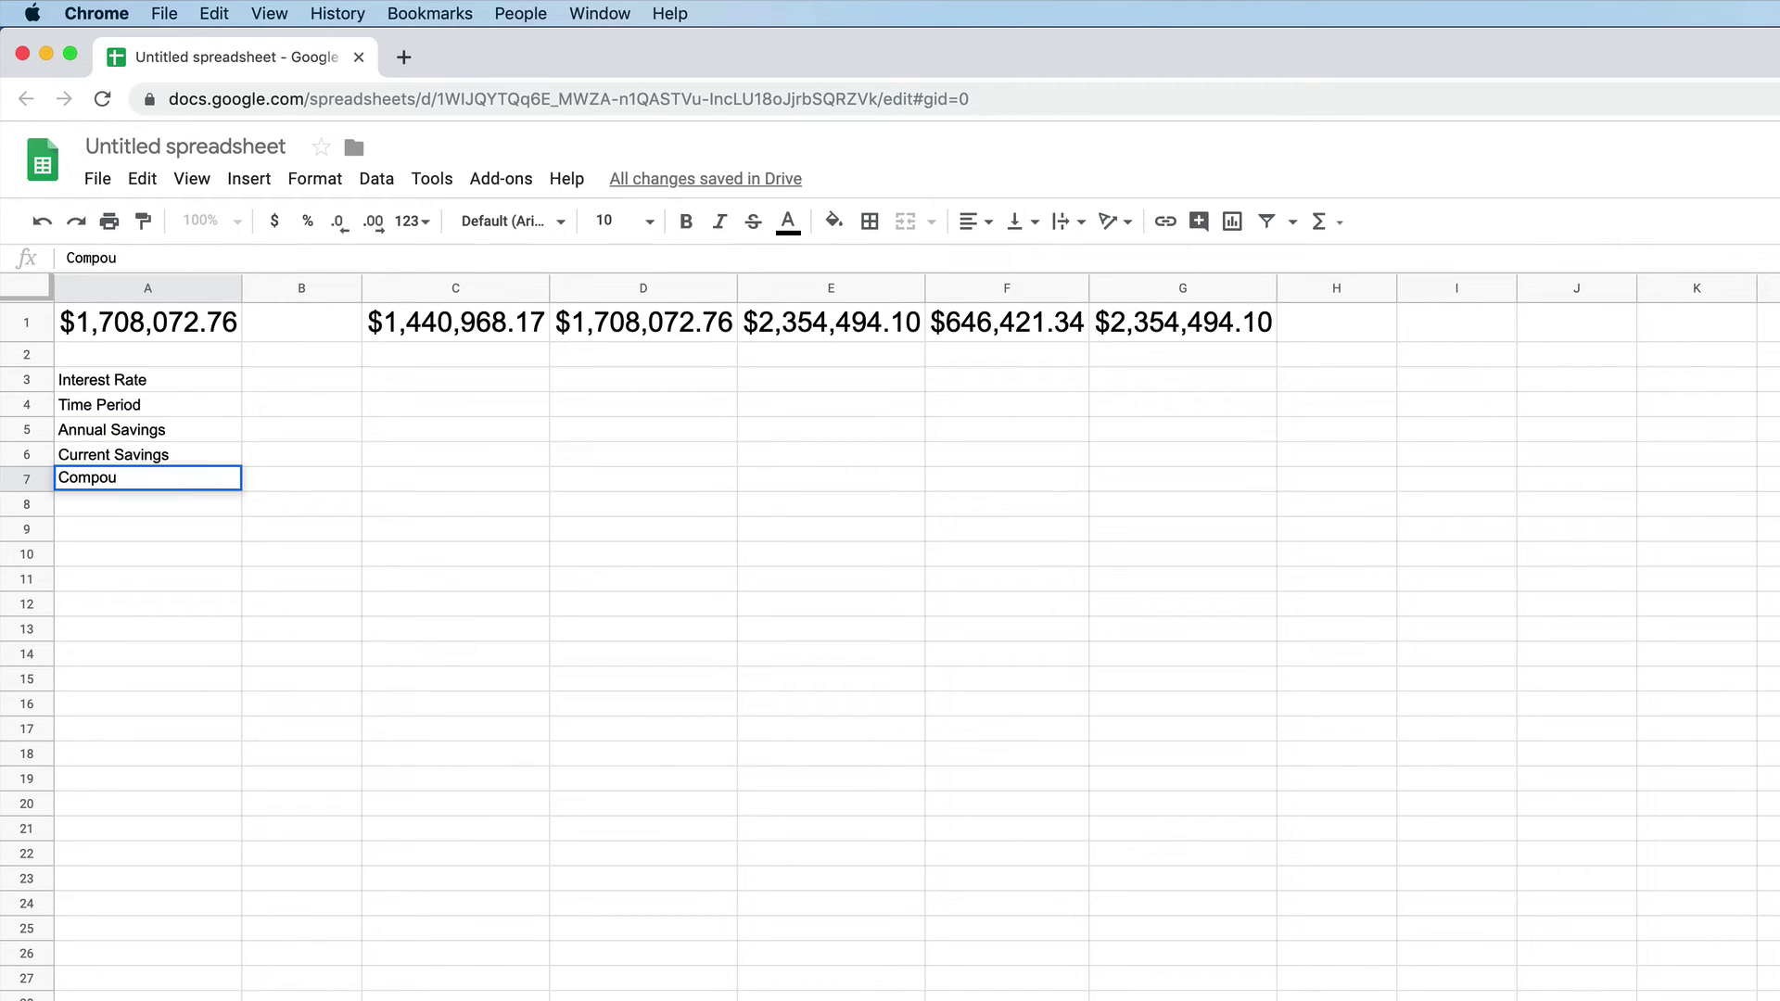
type("nding Period")
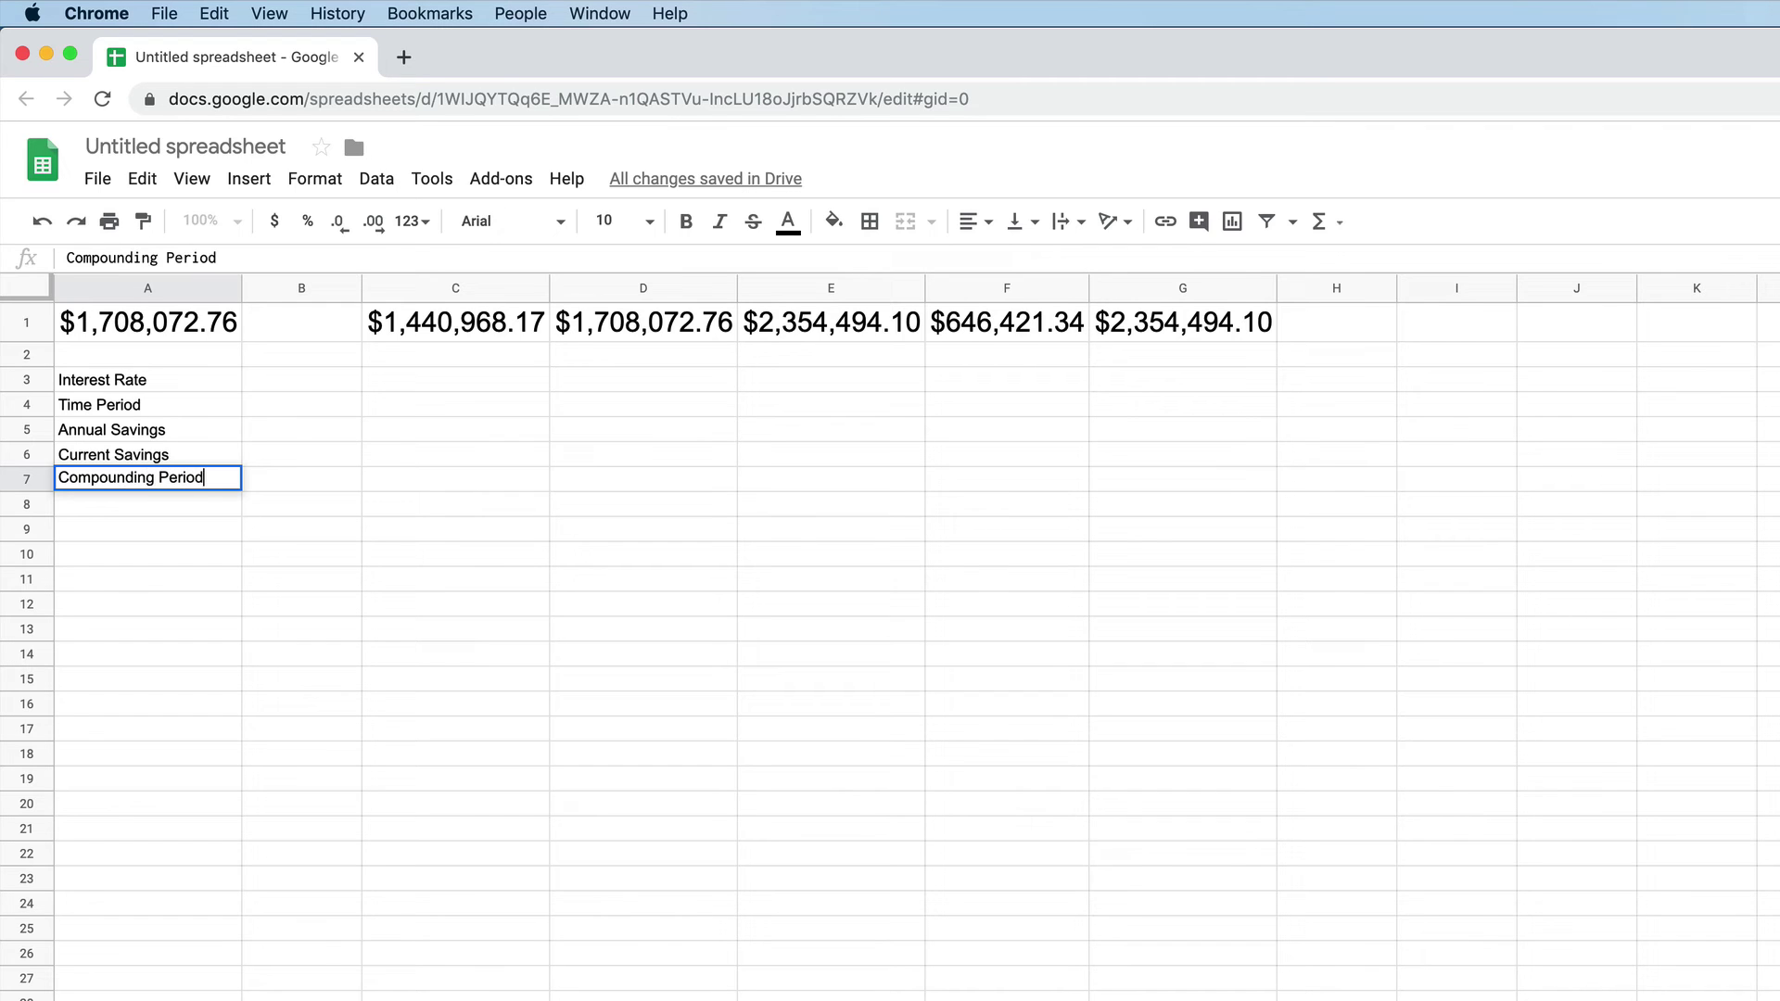
Step: Copy E1's FV formula into C3
left_click(749, 330)
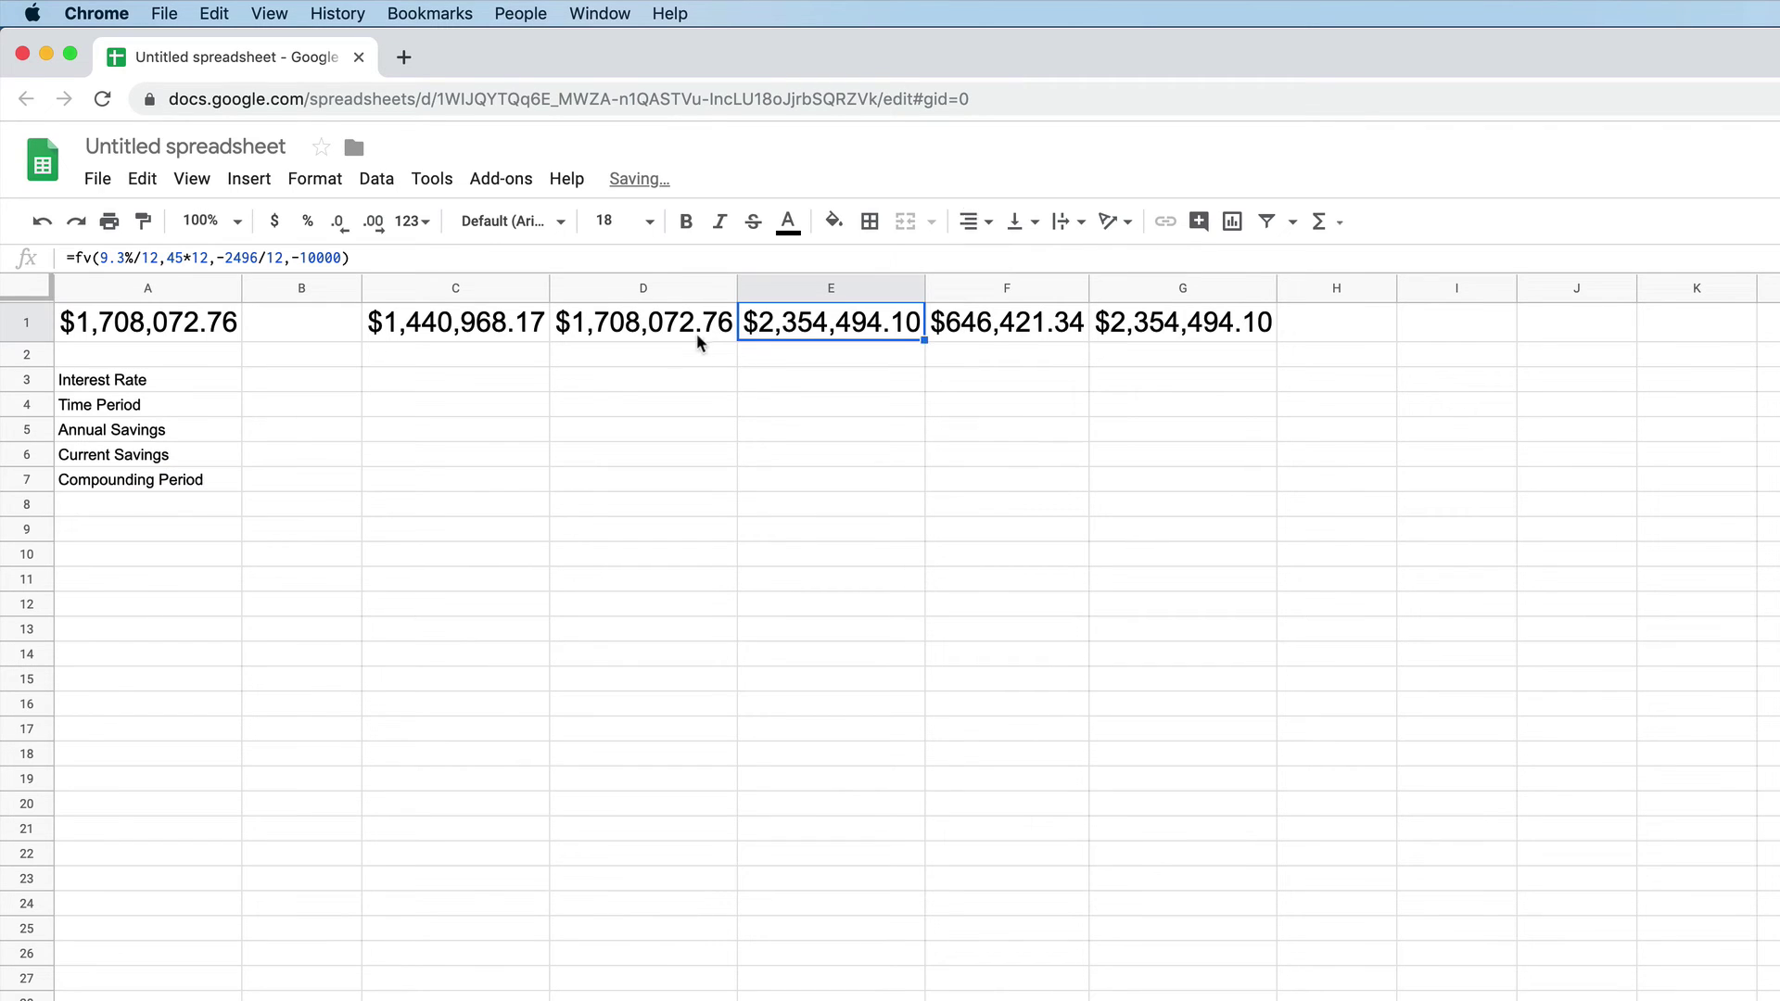
key("ctrl+c")
left_click(432, 375)
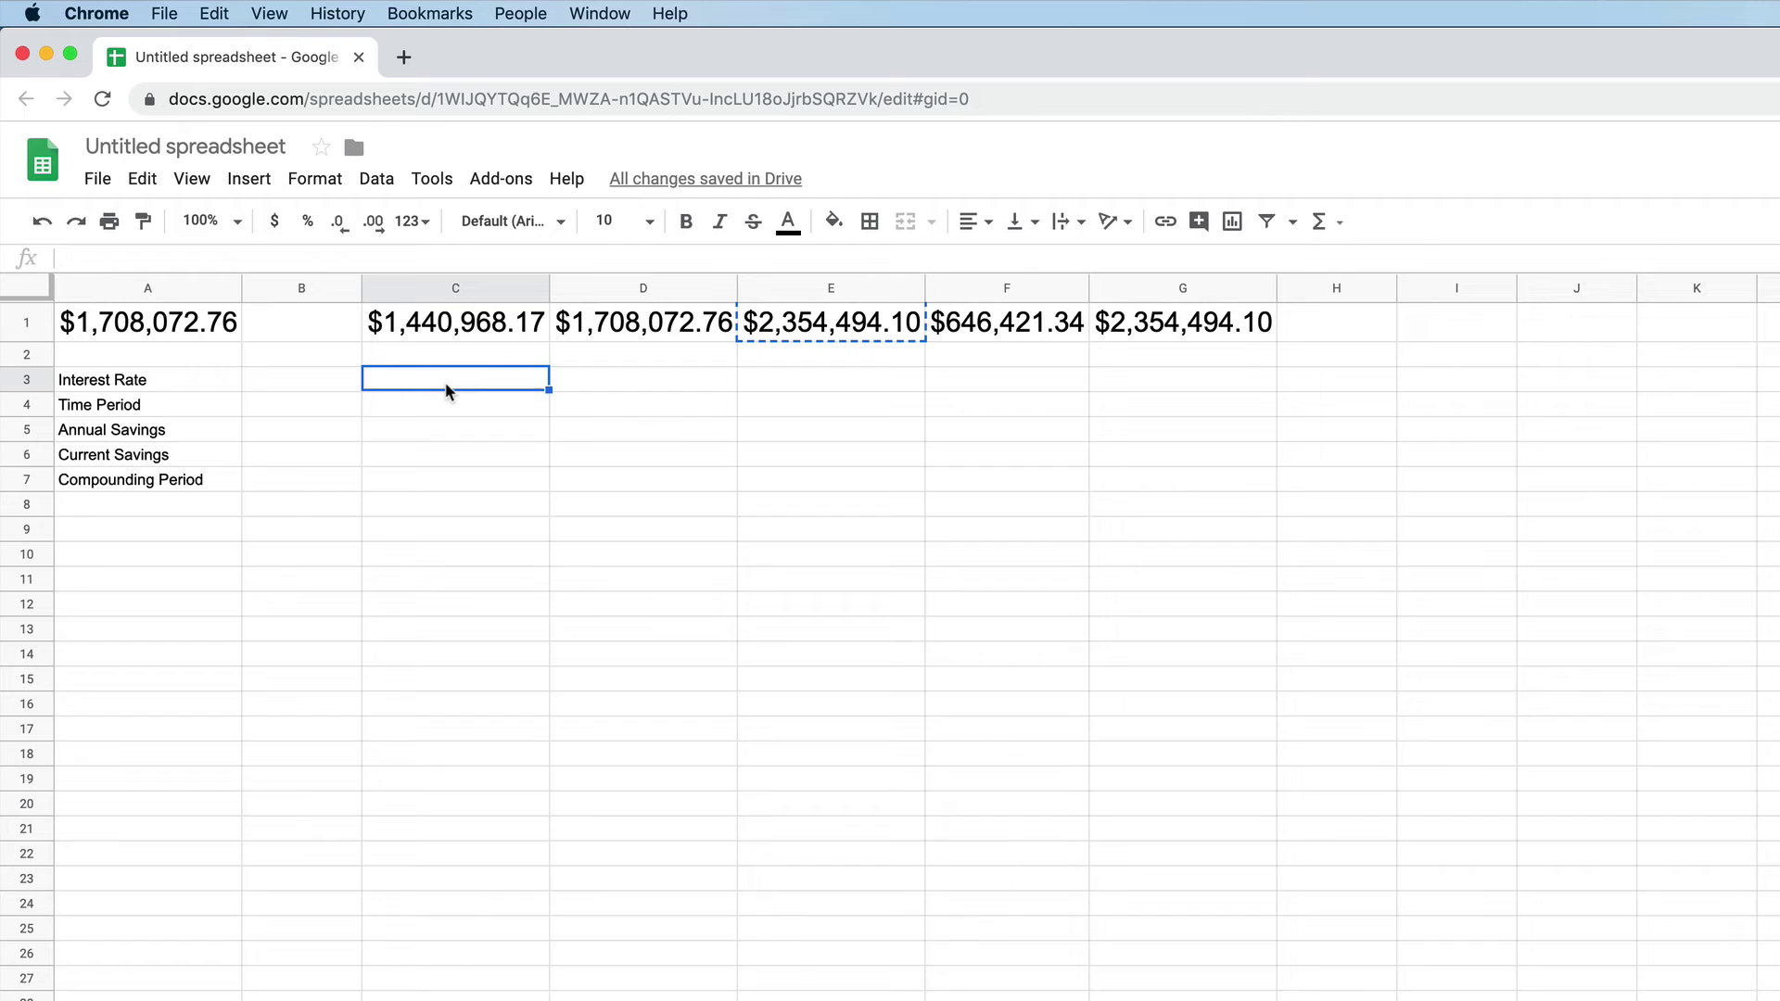
key("ctrl+v")
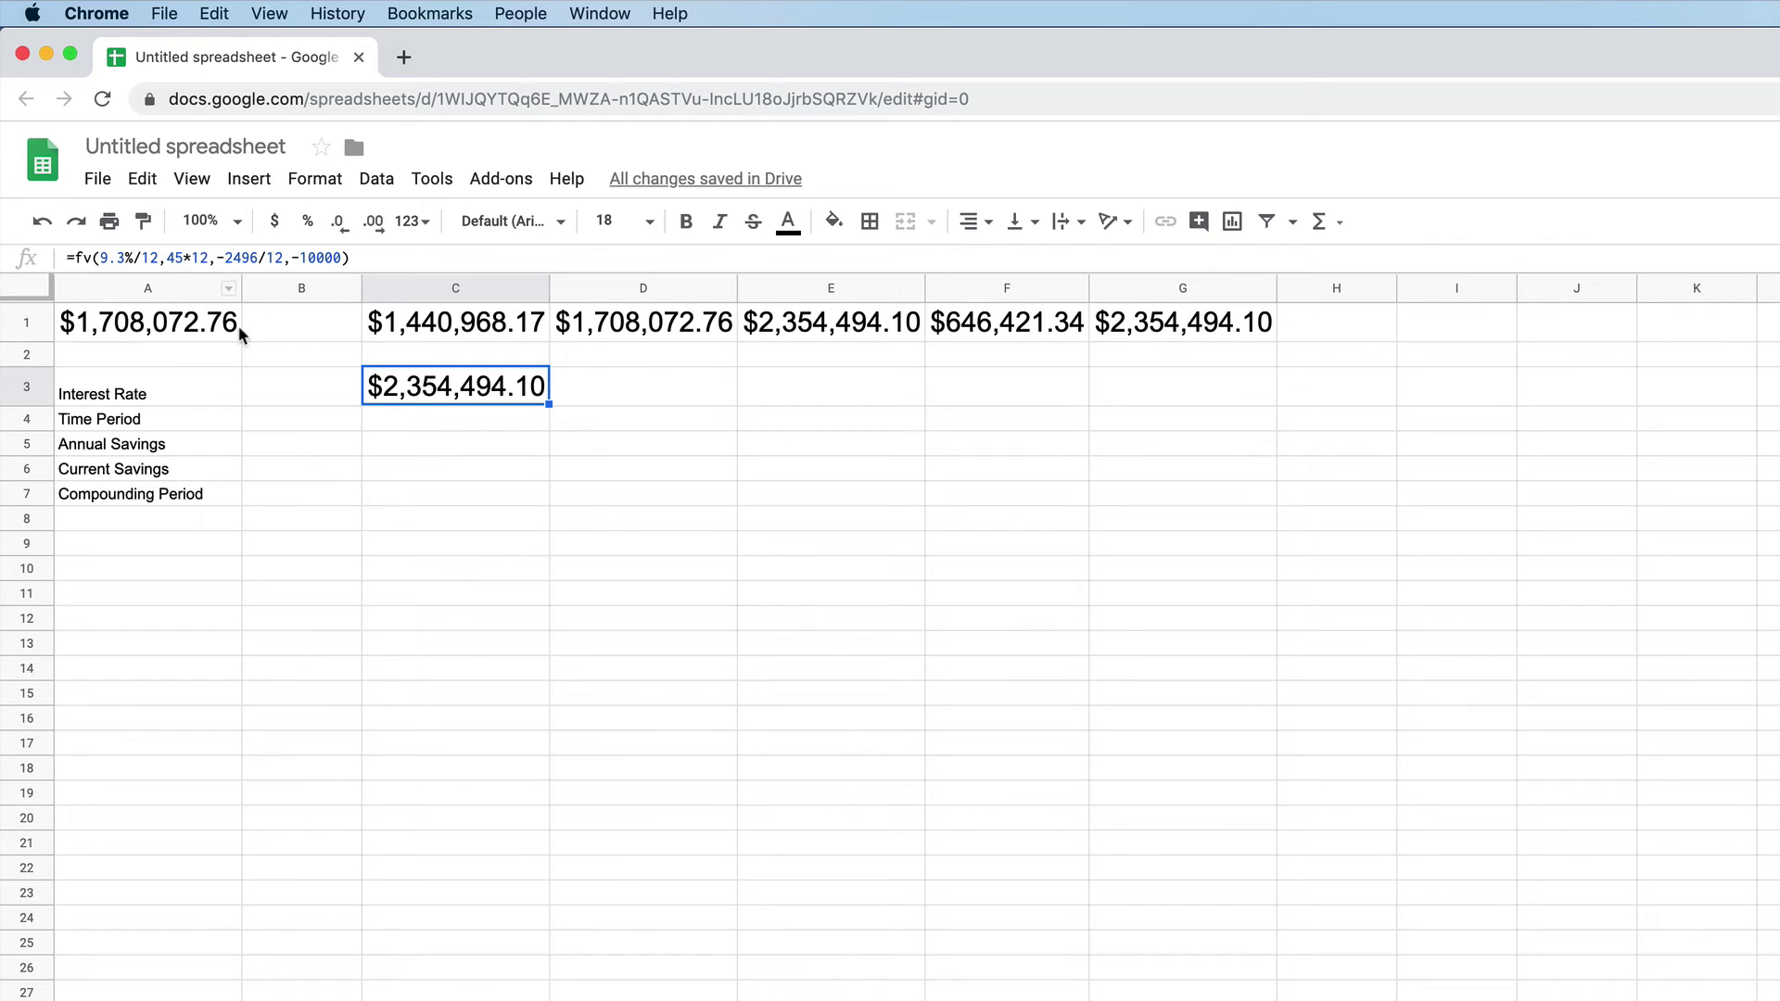
Step: Enter 9.3% as the interest rate in B3
left_click(306, 389)
type("9.3%")
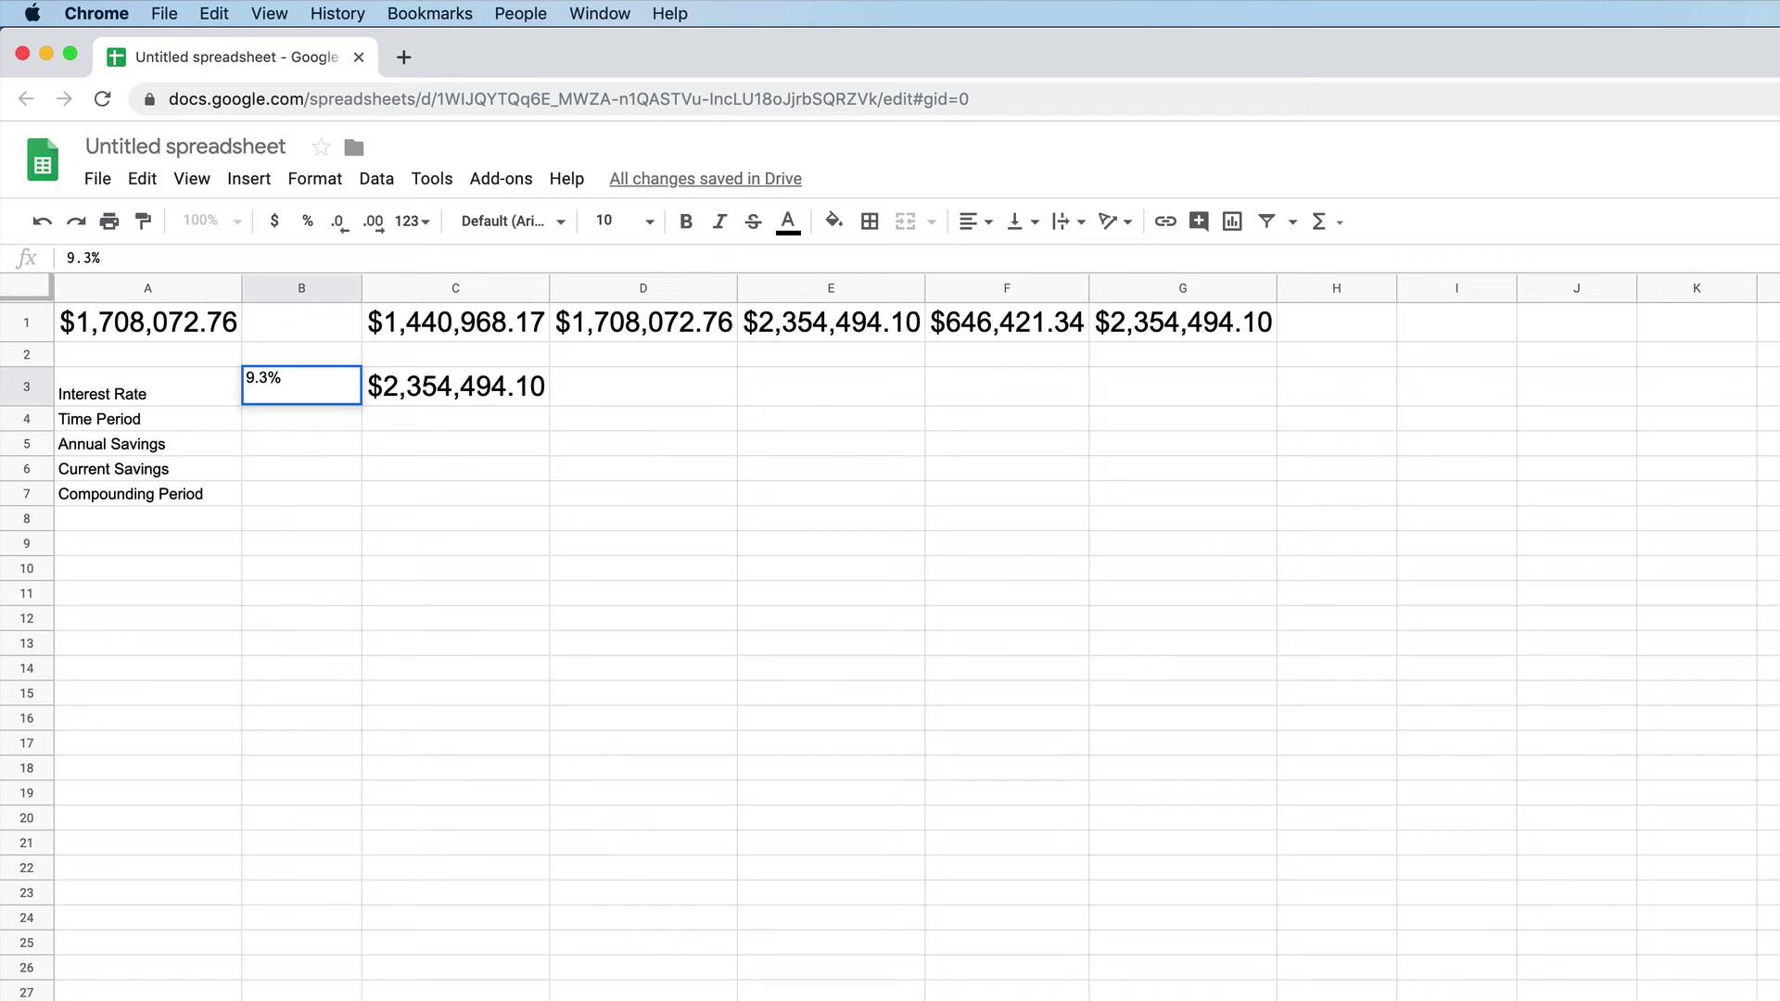
key("Return")
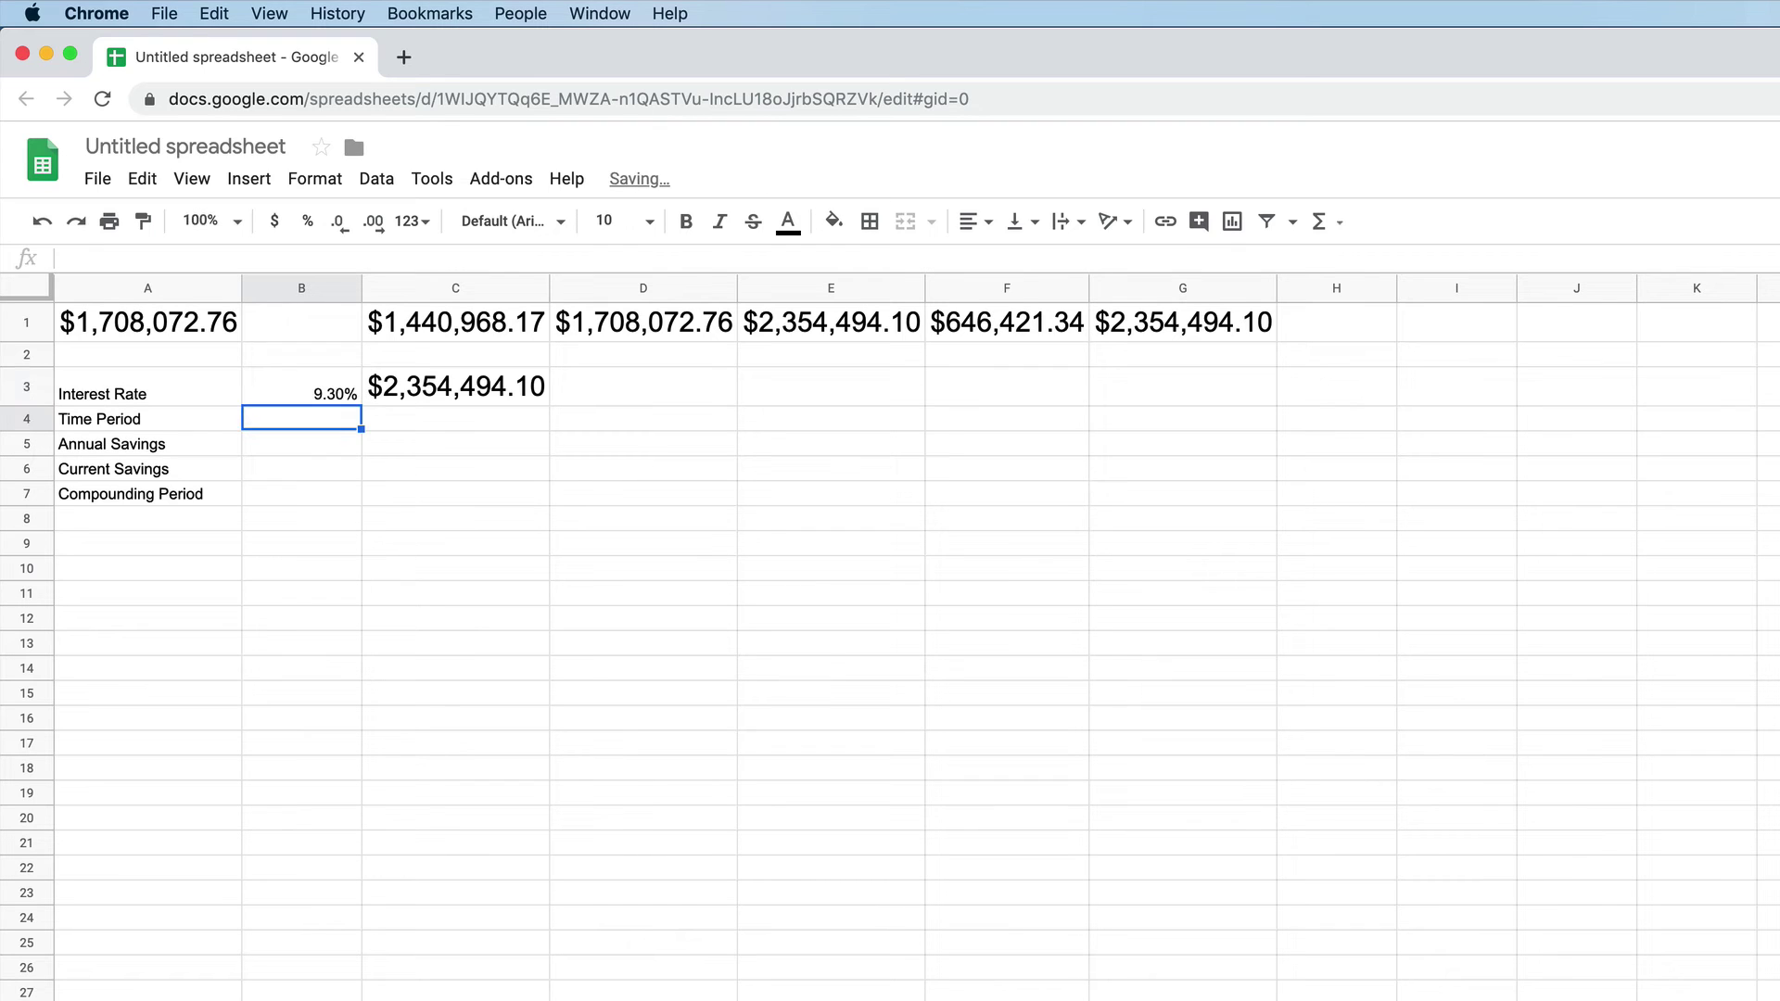
Step: Replace the hard-coded 9.3% rate in C3's FV formula with a reference to B3
left_click(410, 388)
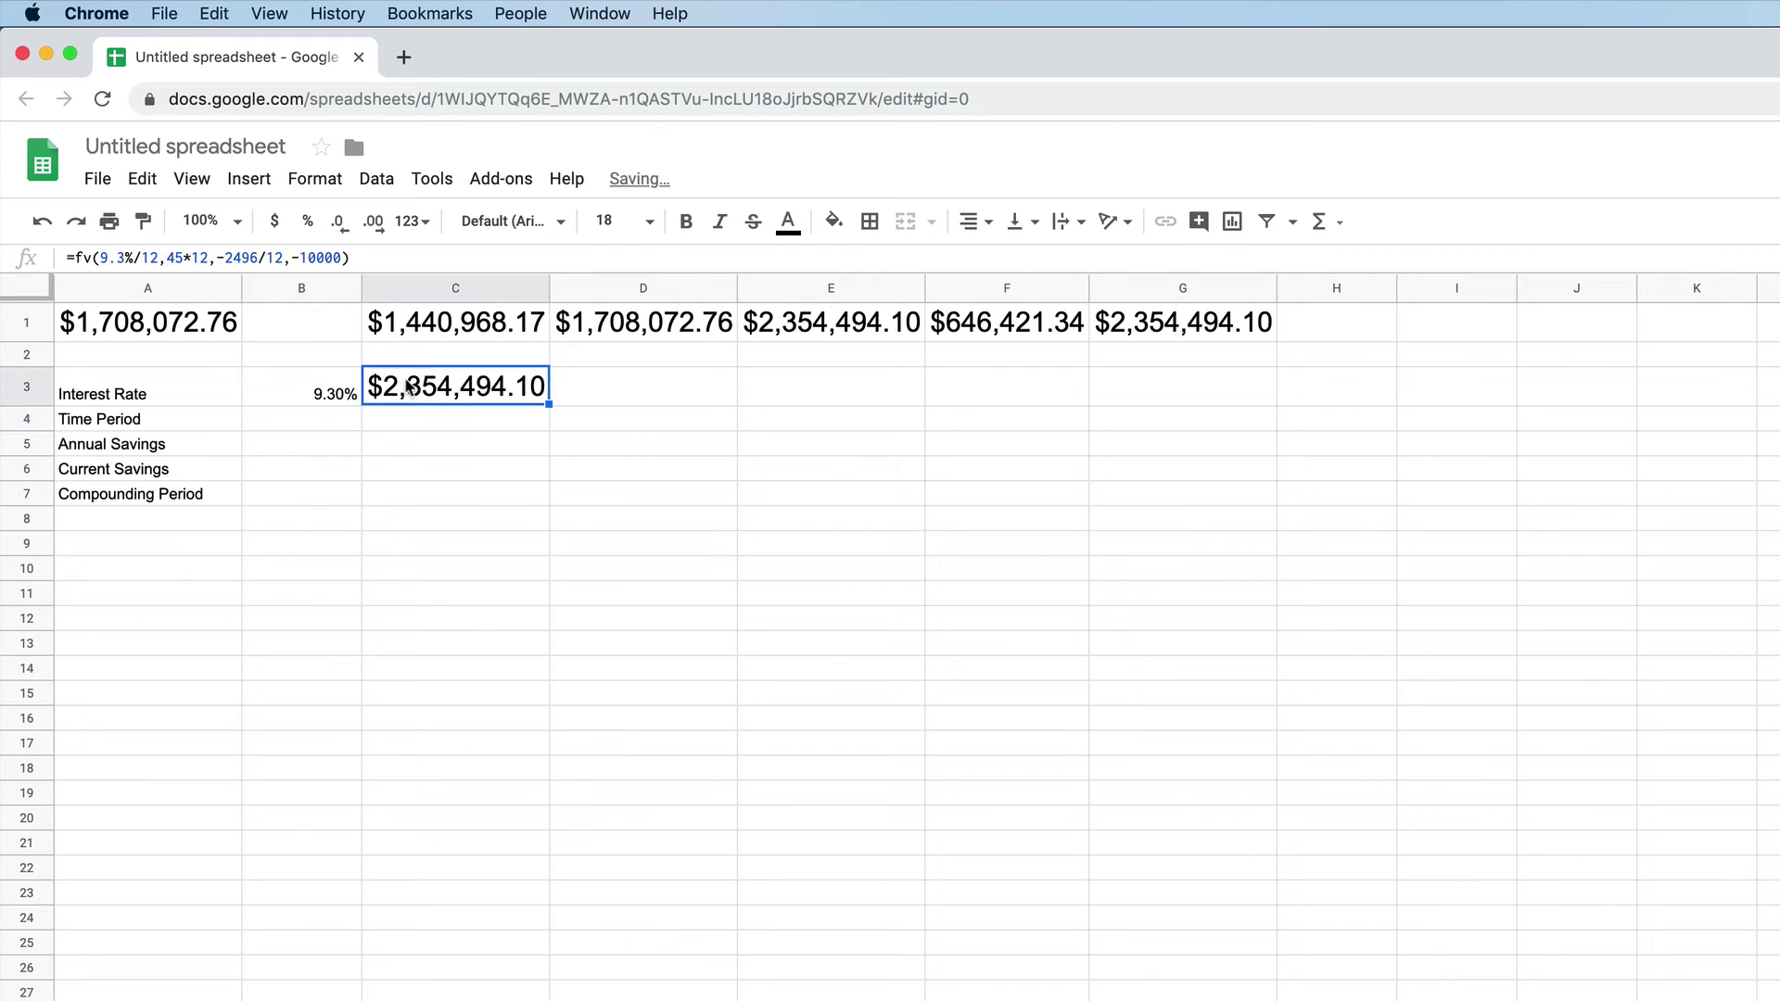
left_click(126, 259)
key("Delete")
key("BackSpace")
key("BackSpace")
key("BackSpace")
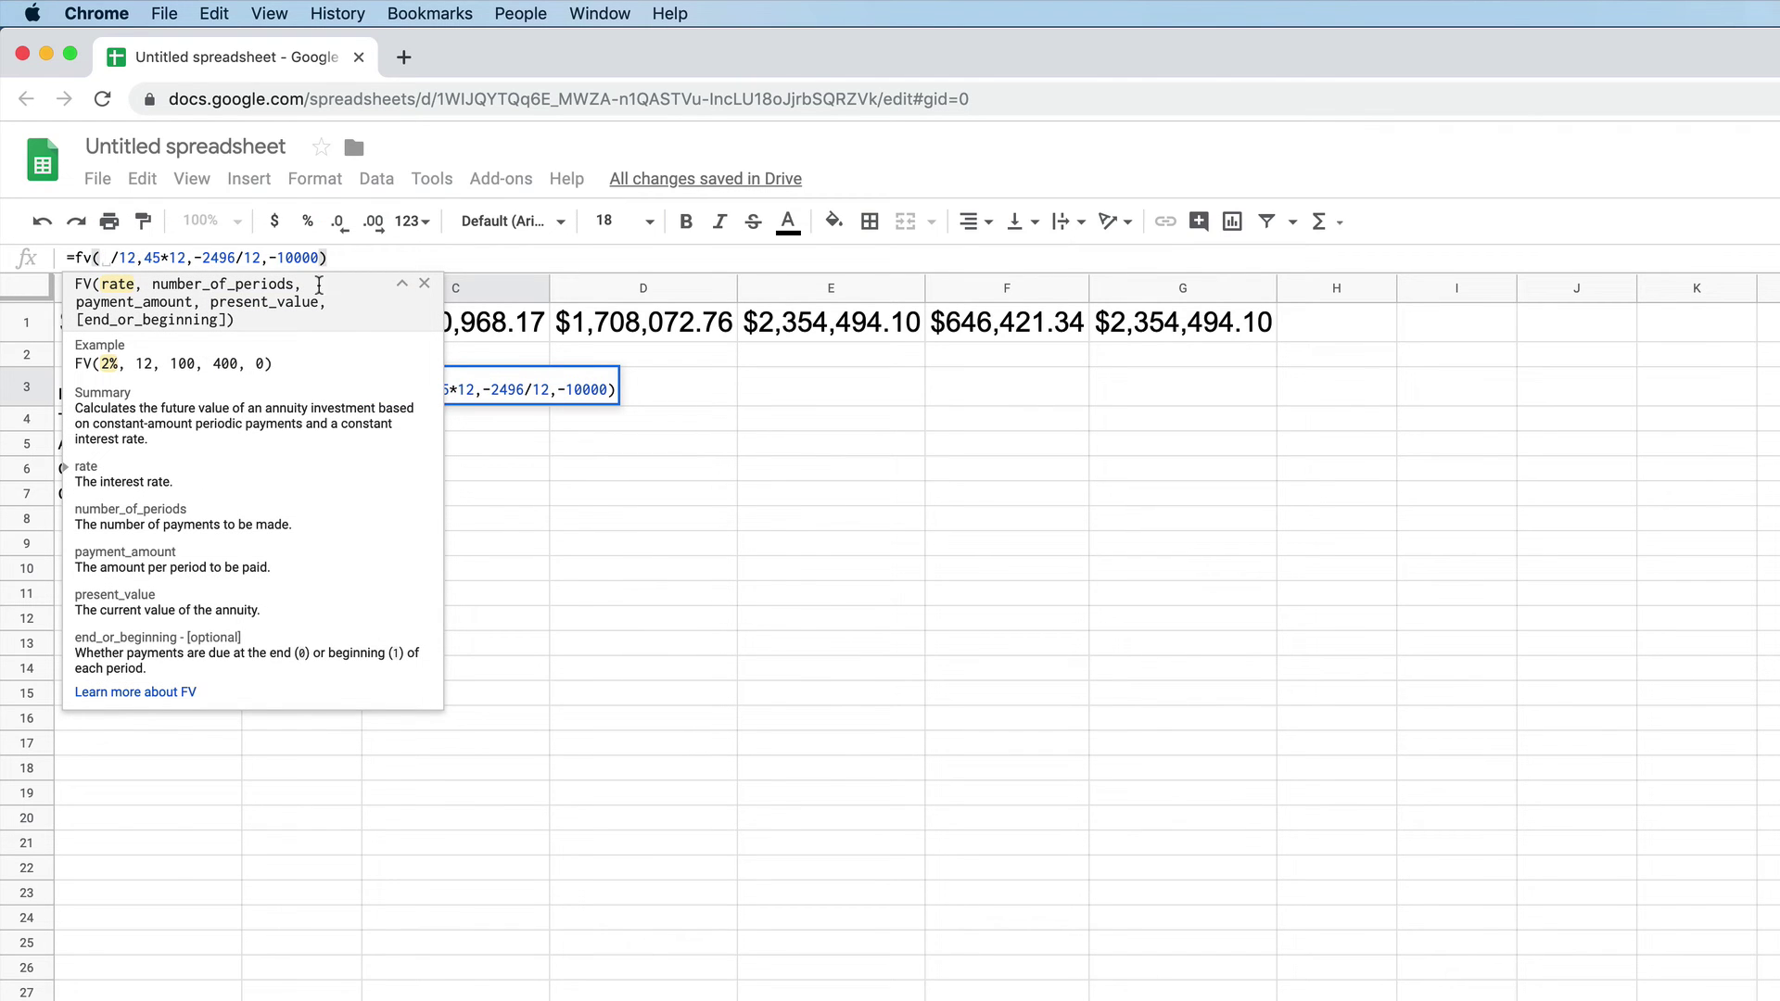
left_click(425, 283)
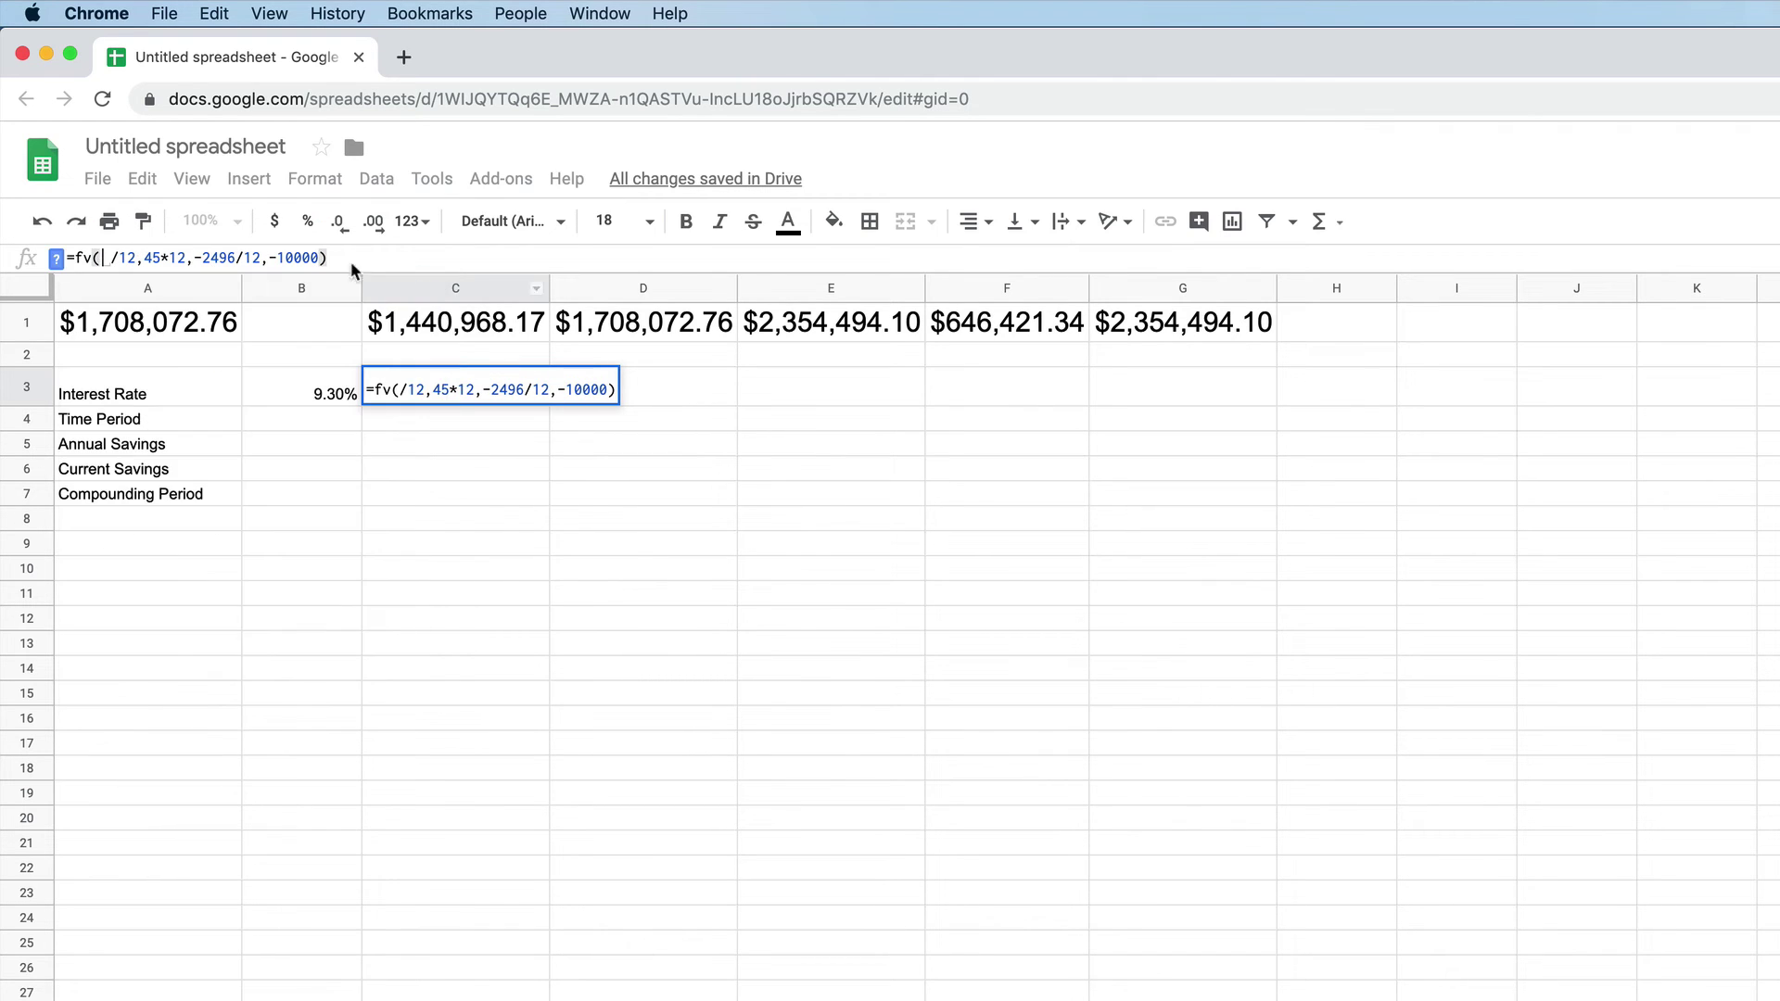
left_click(320, 389)
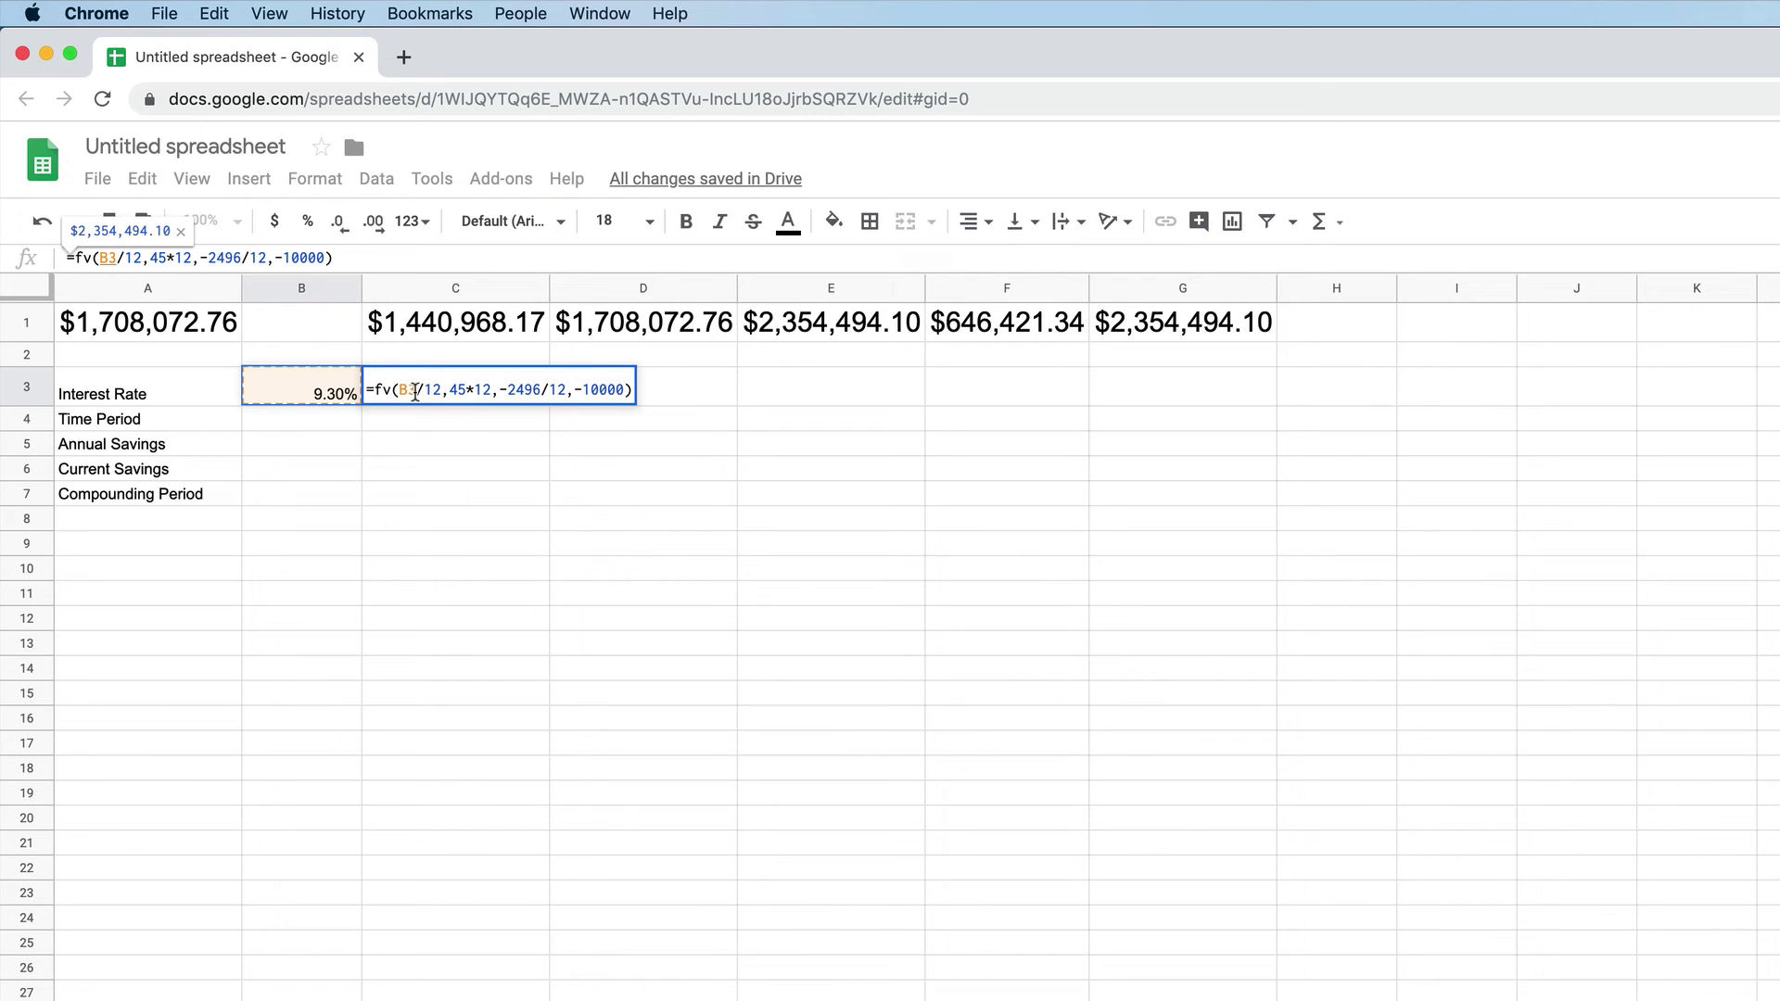
key("Return")
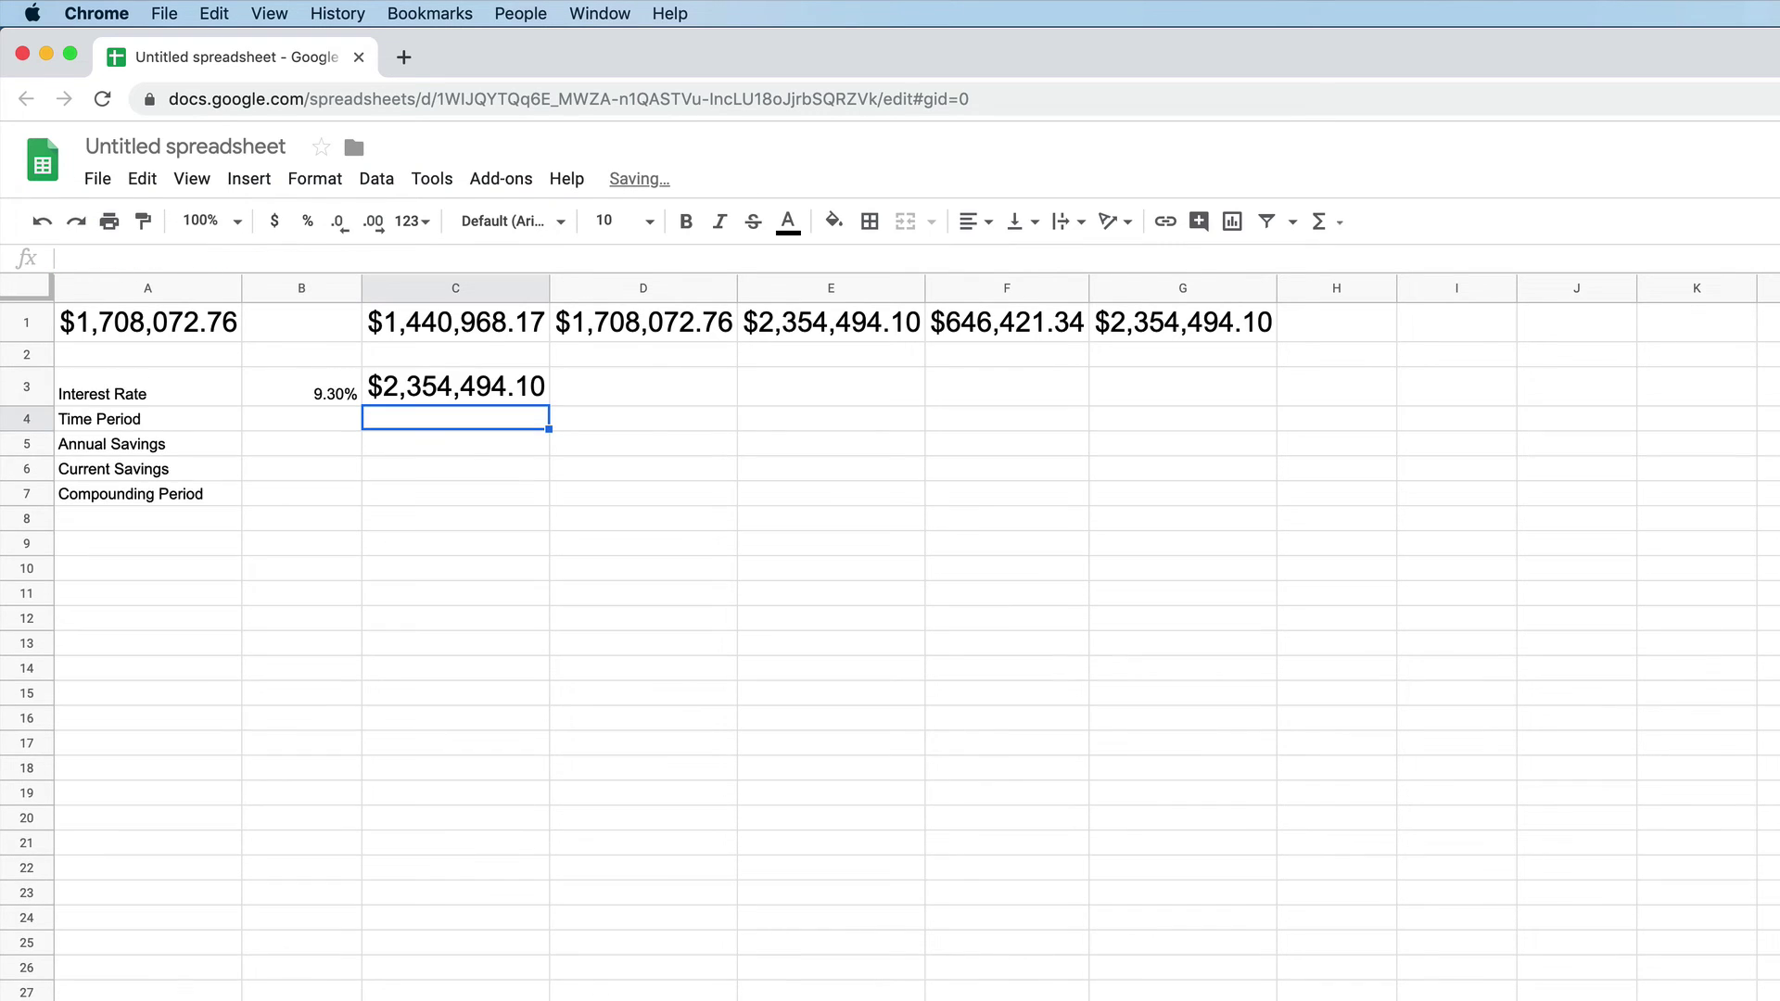
left_click(482, 389)
key("Return")
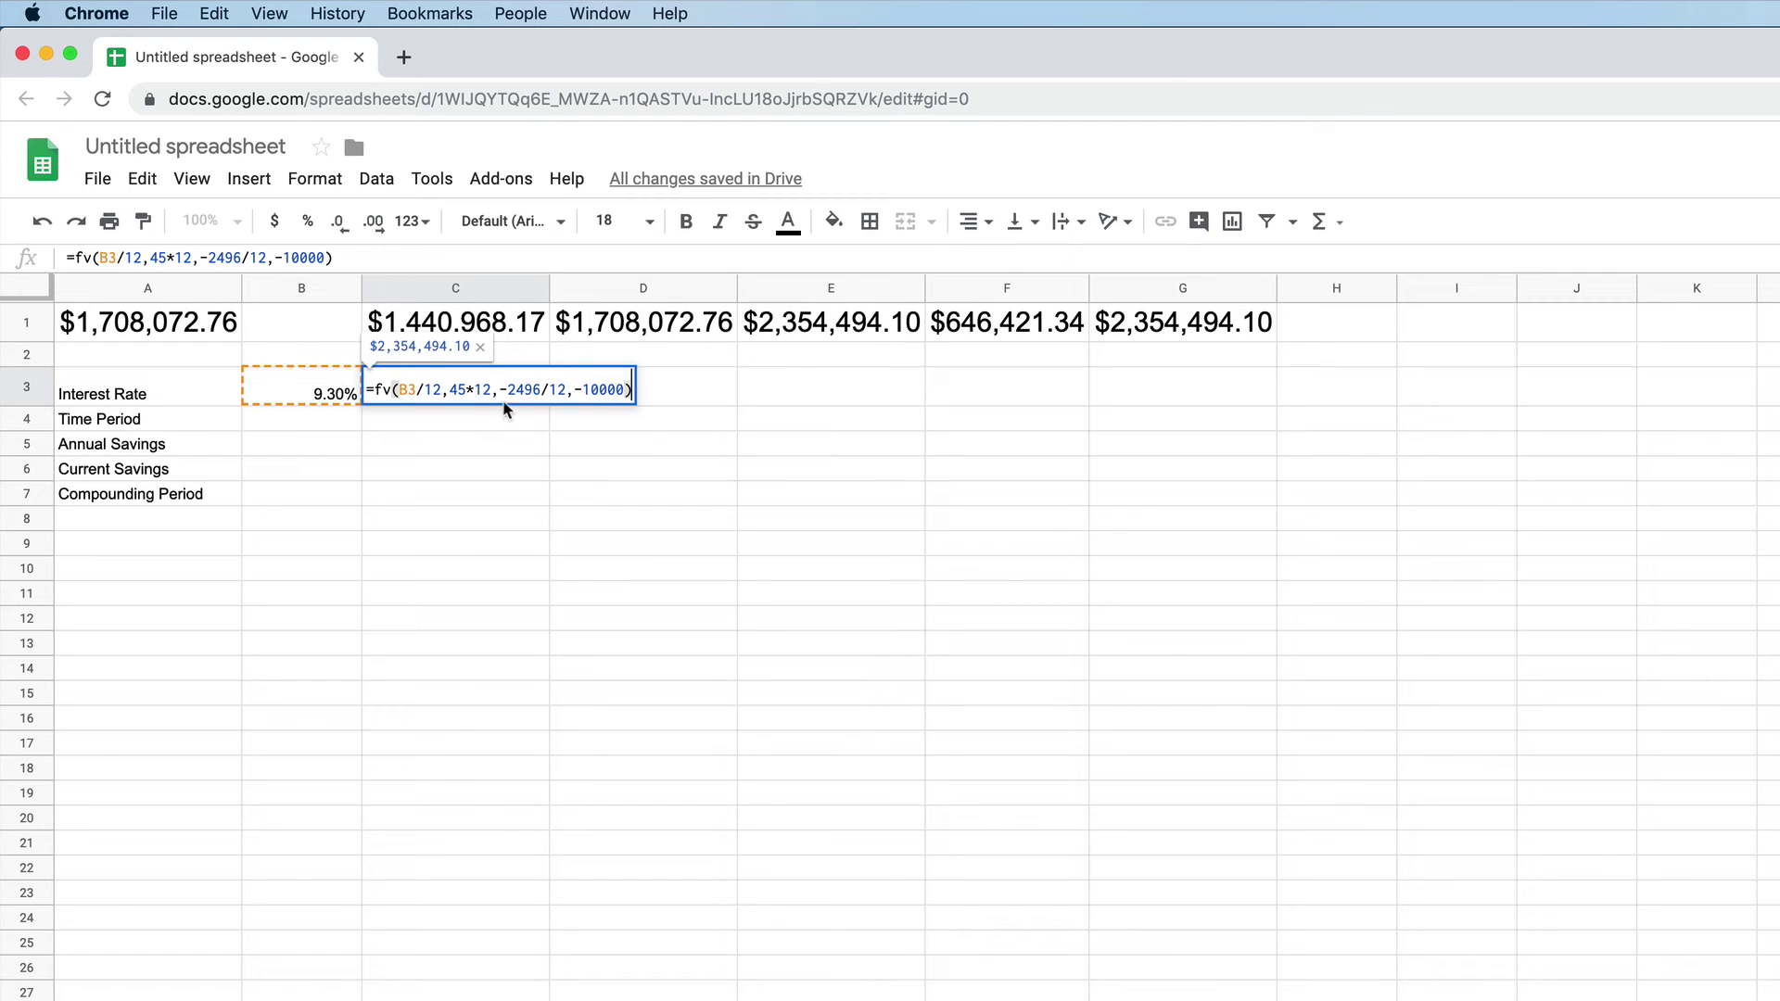
key("Return")
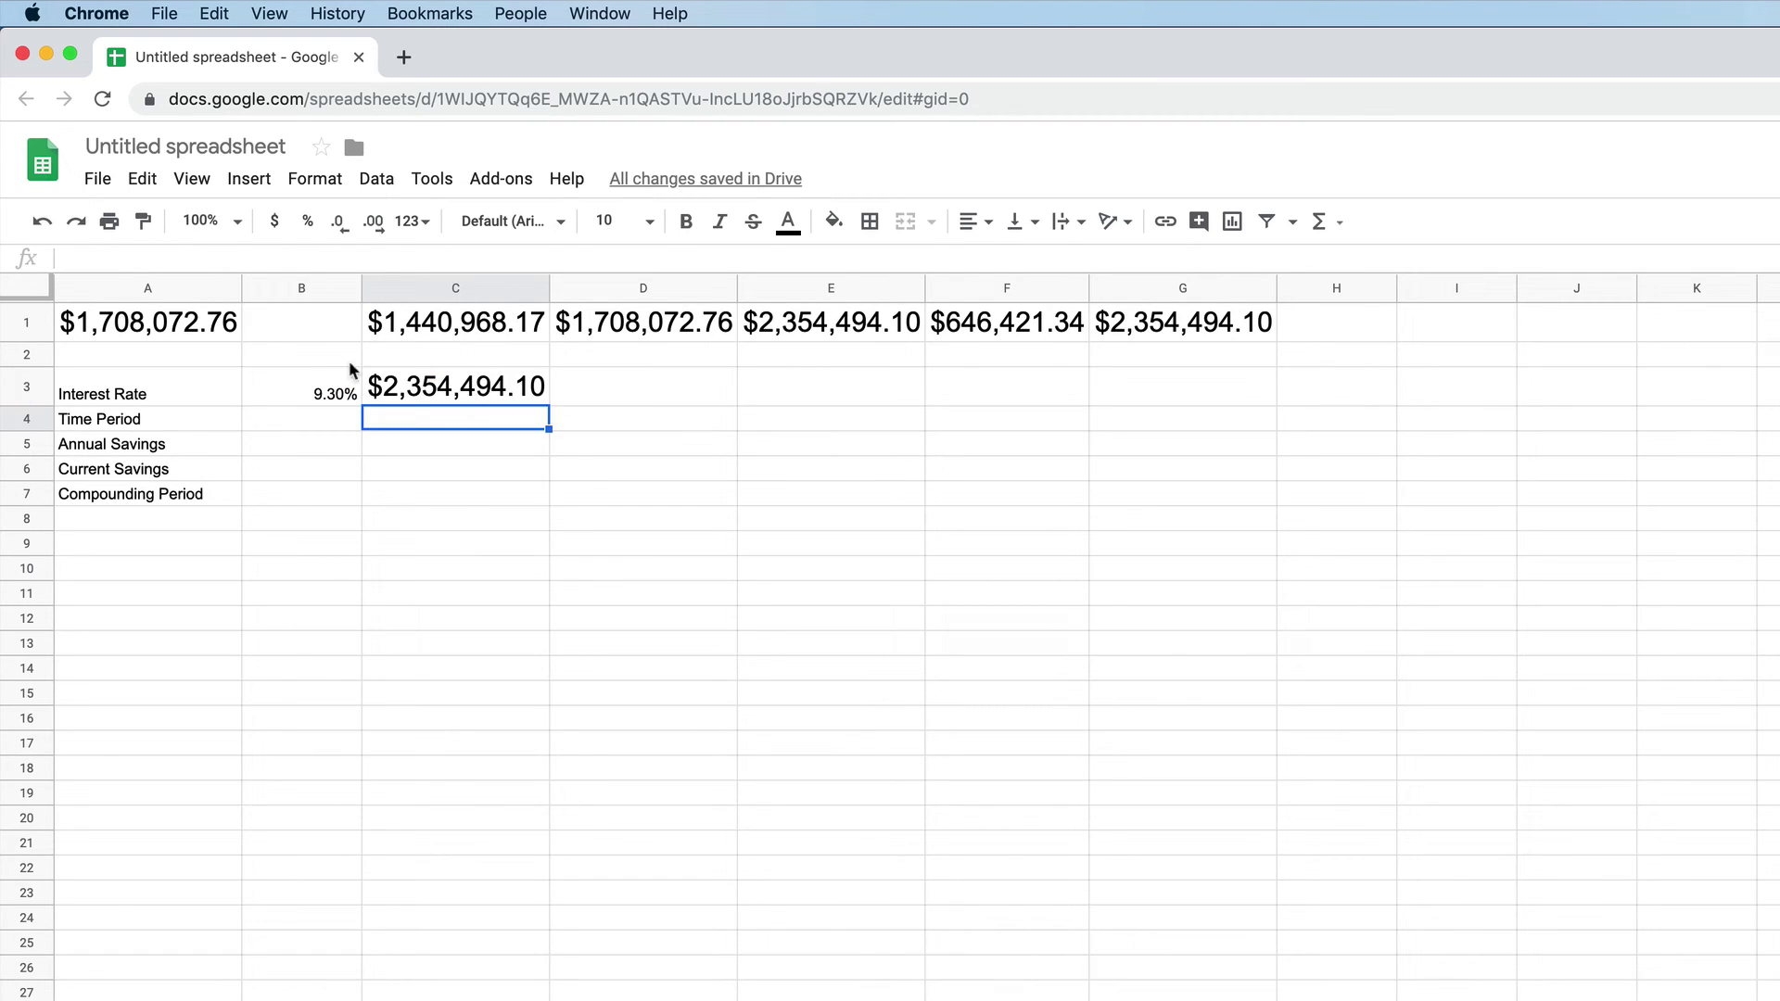
Step: Re-enter B3's interest rate, ending at 9.3%, and recheck C3's result
left_click(313, 381)
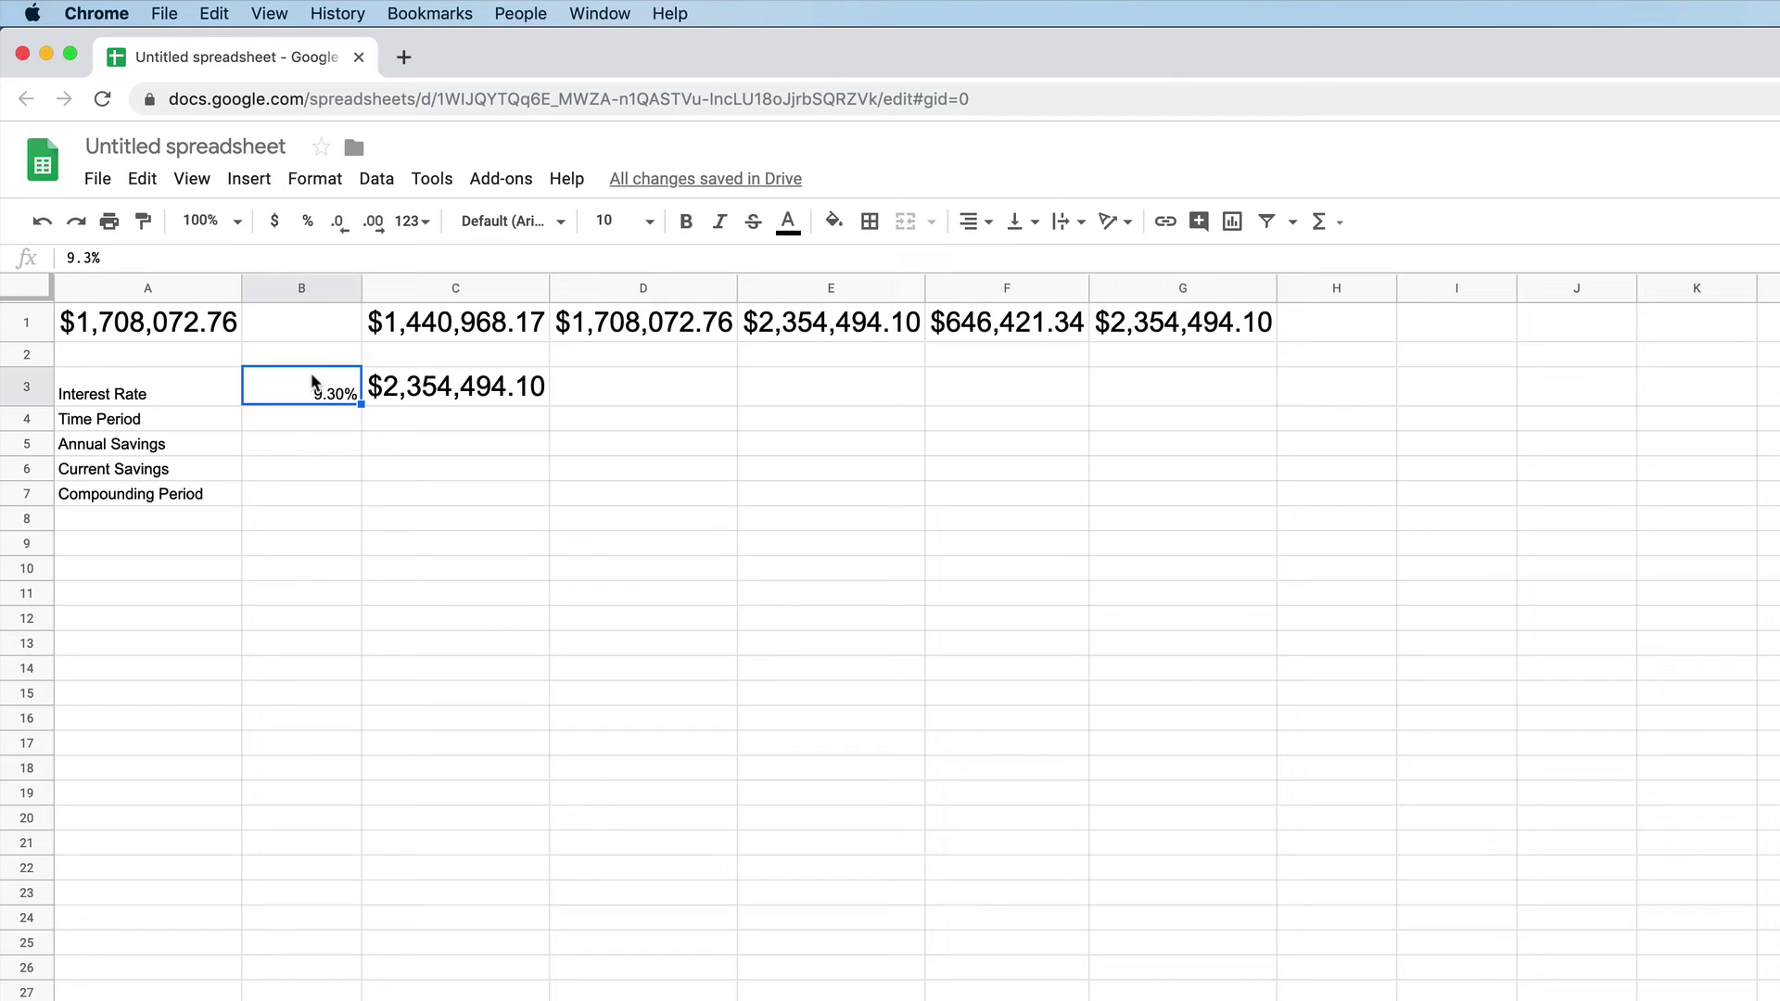
type("9")
key("Return")
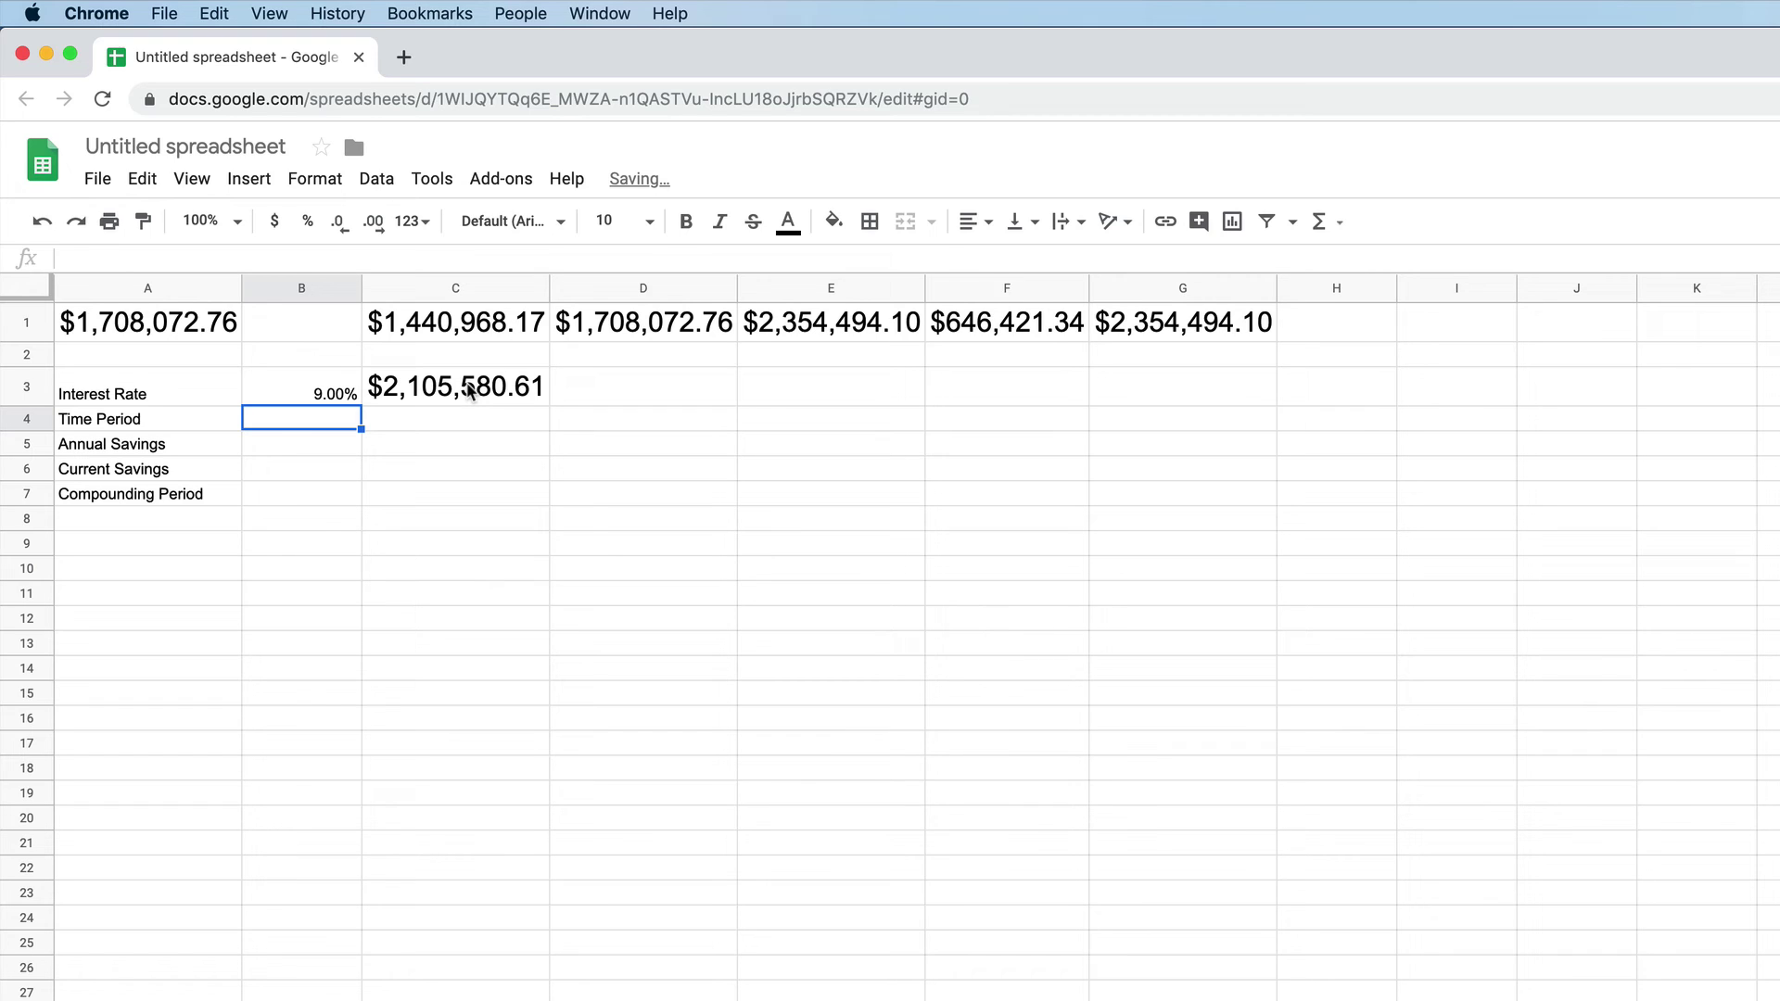
left_click(324, 399)
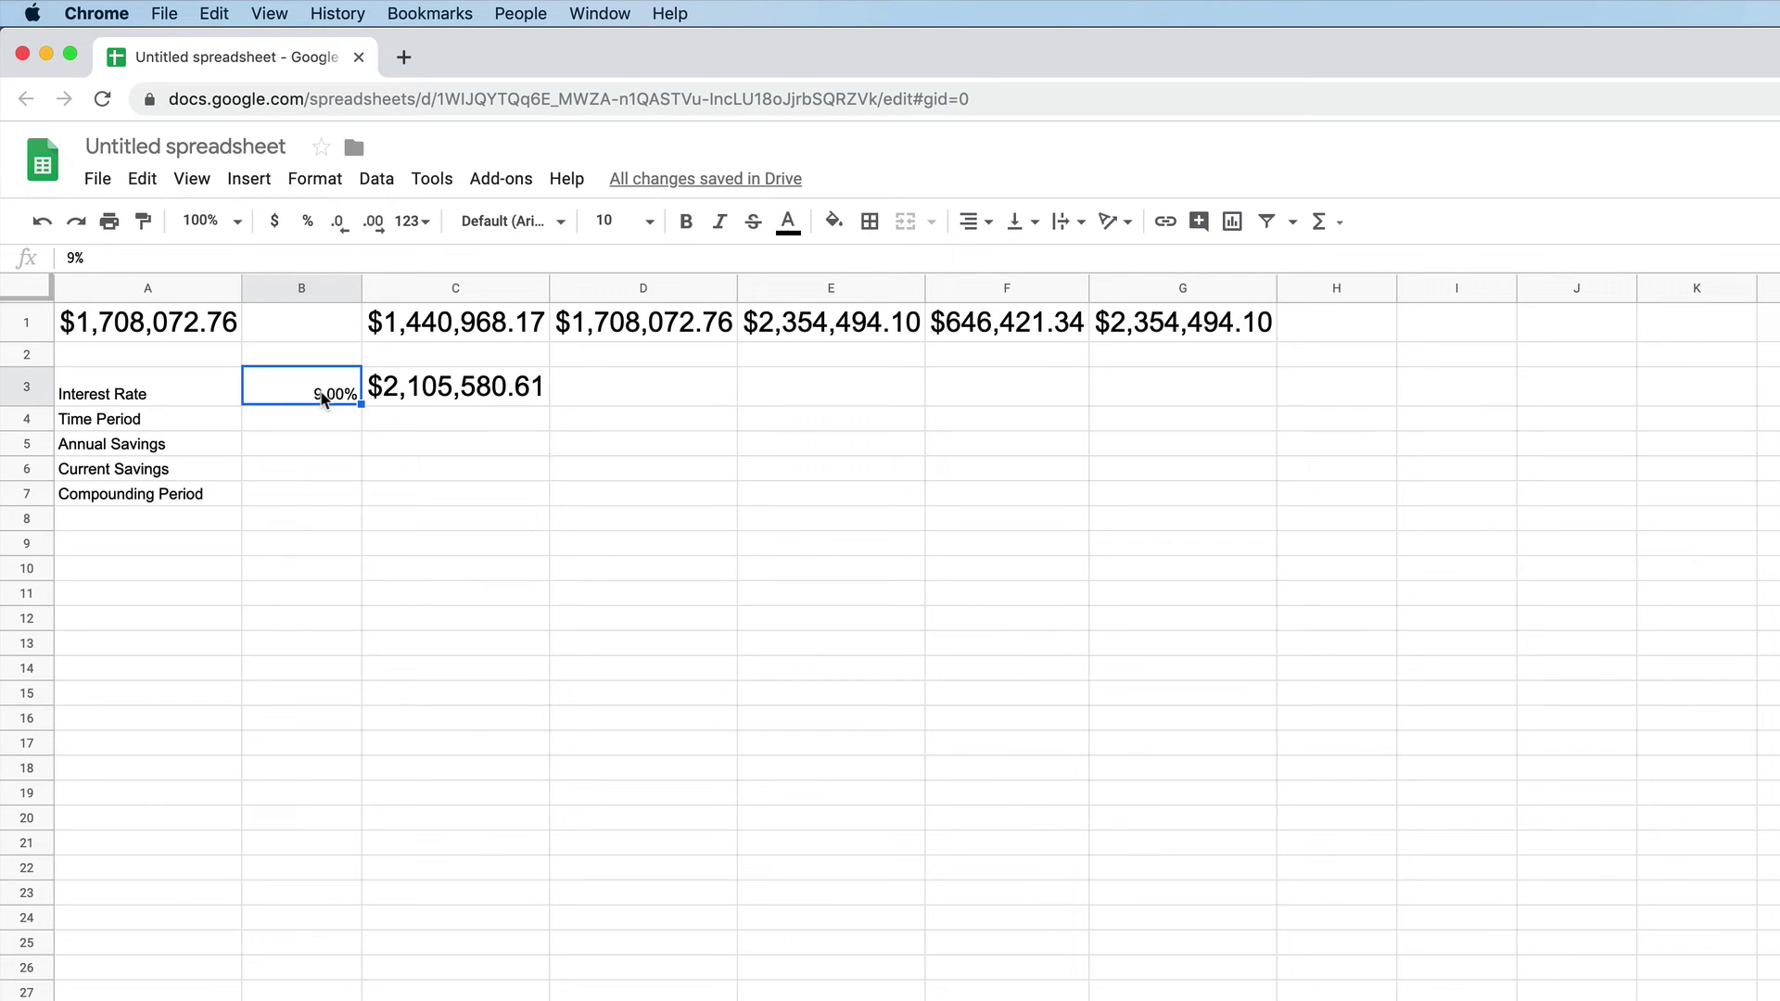
double_click(324, 398)
type(".3")
key("Return")
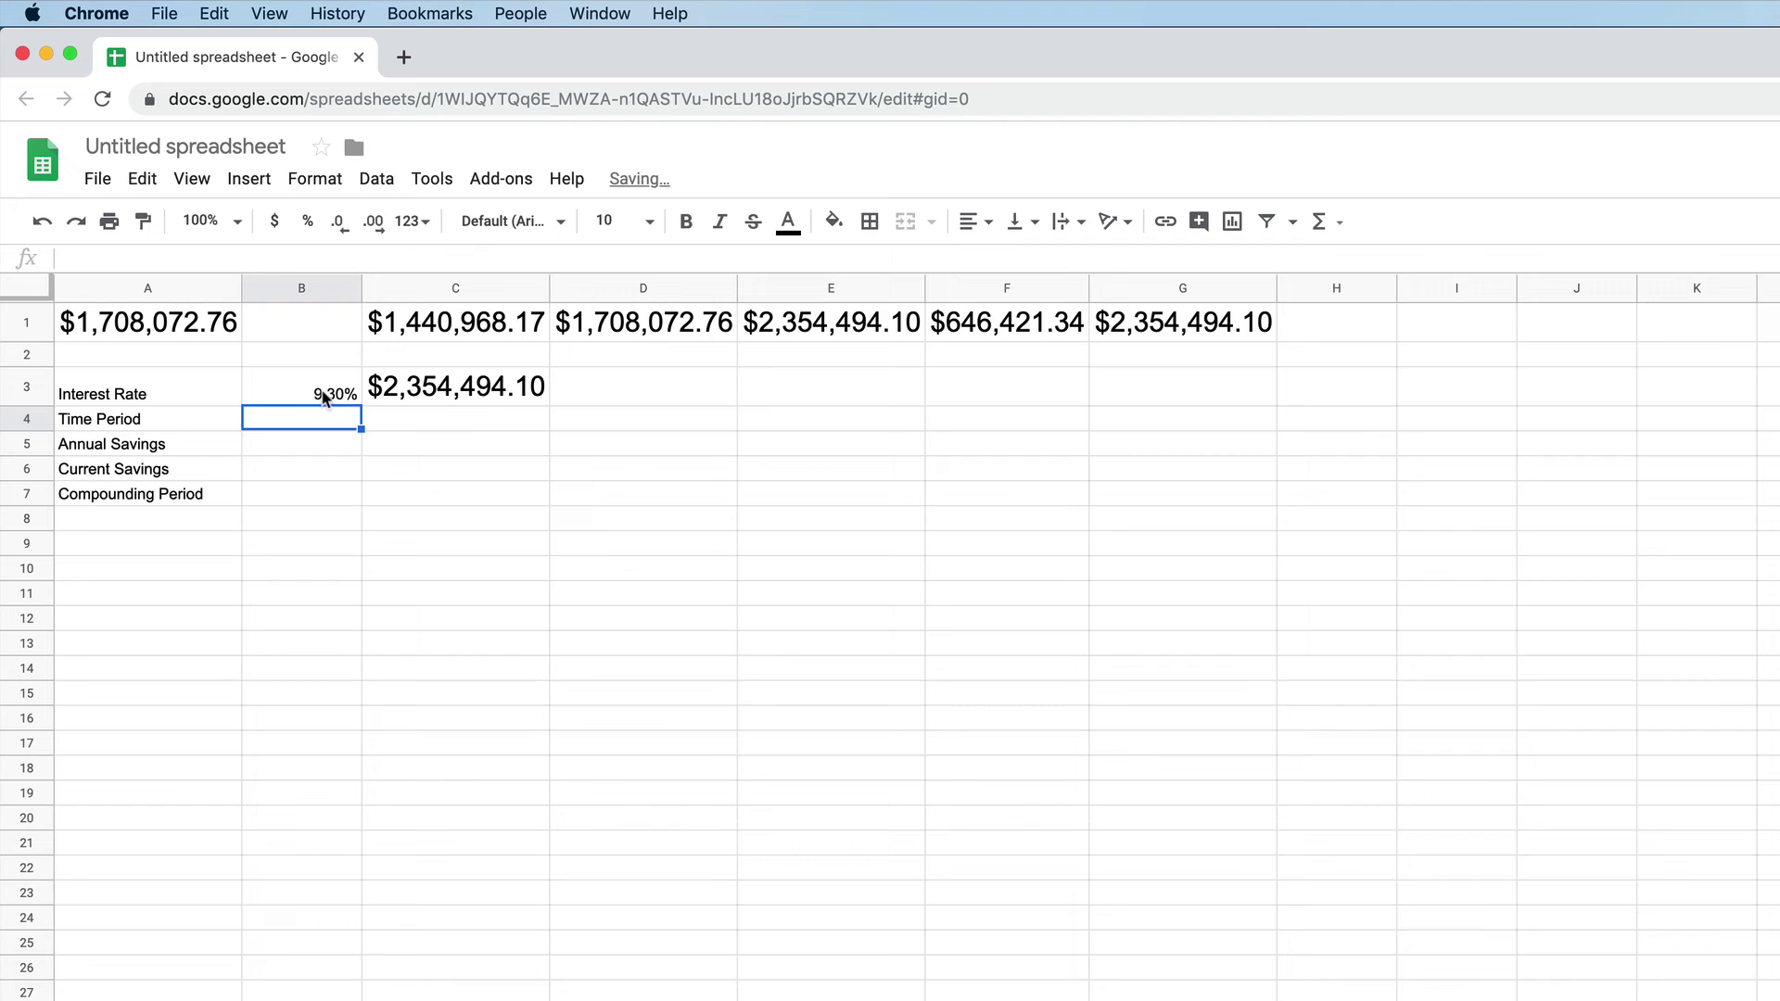
left_click(417, 384)
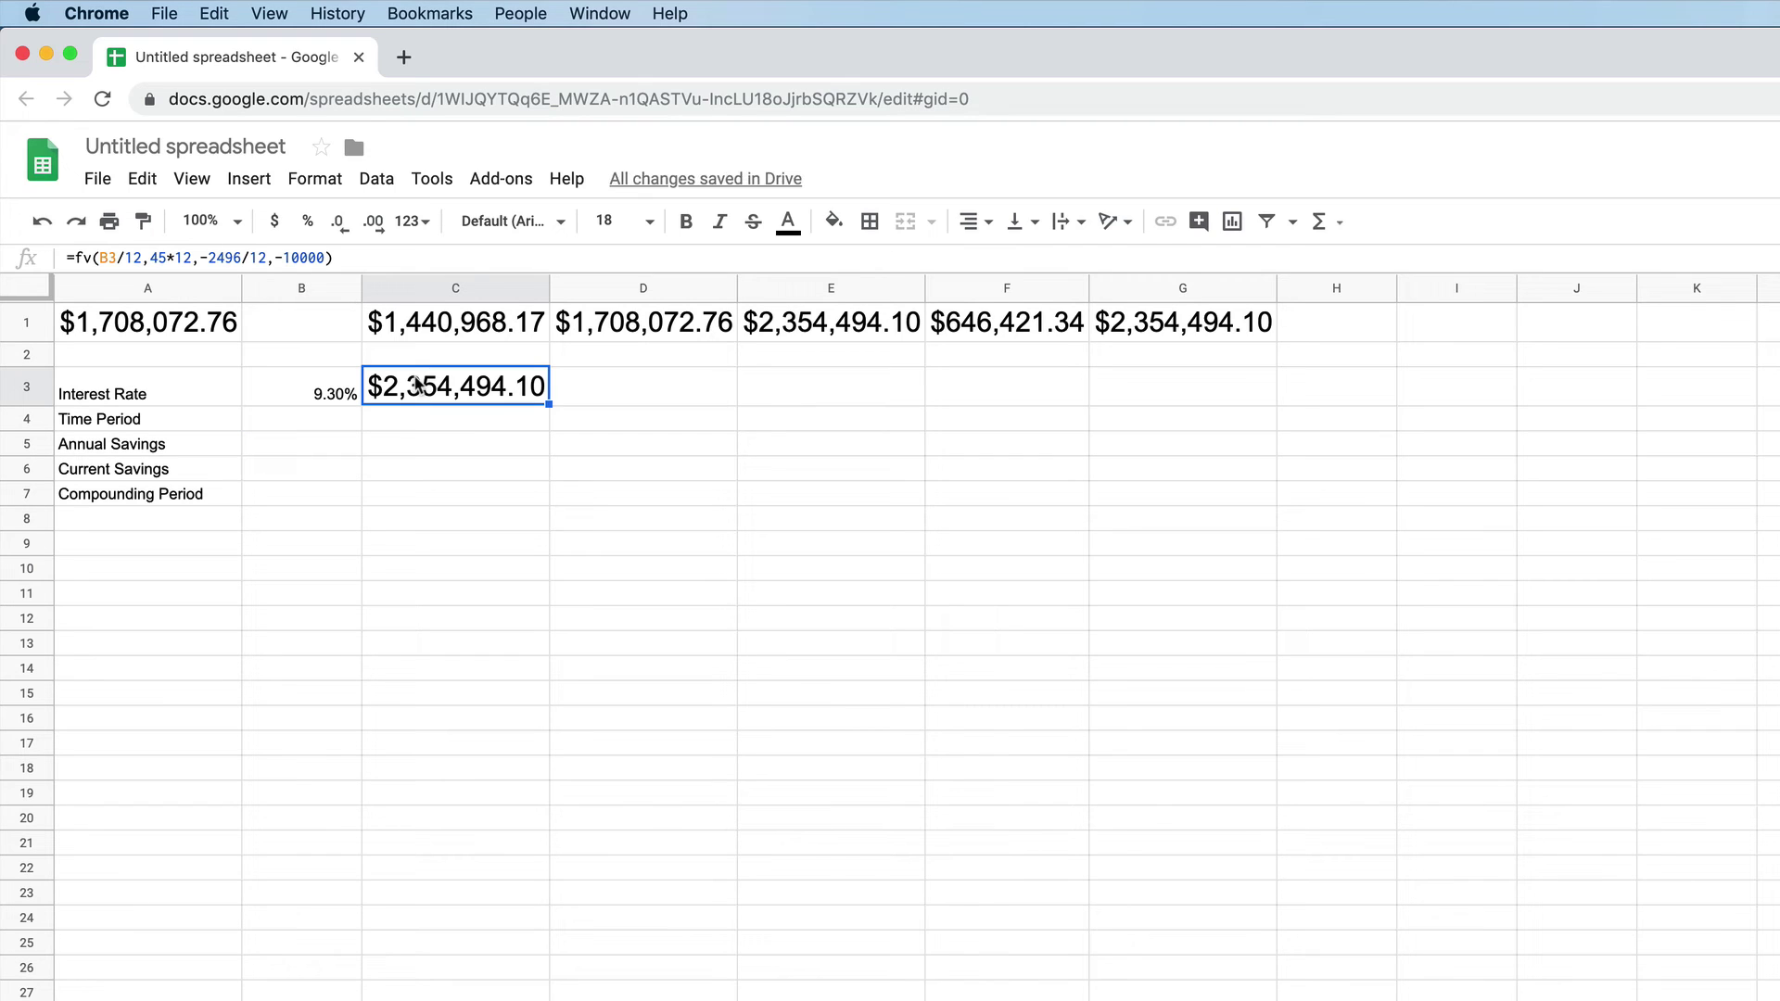
Step: Enter 45 years in B4 and make C3's formula reference B4 instead of 45
left_click(326, 417)
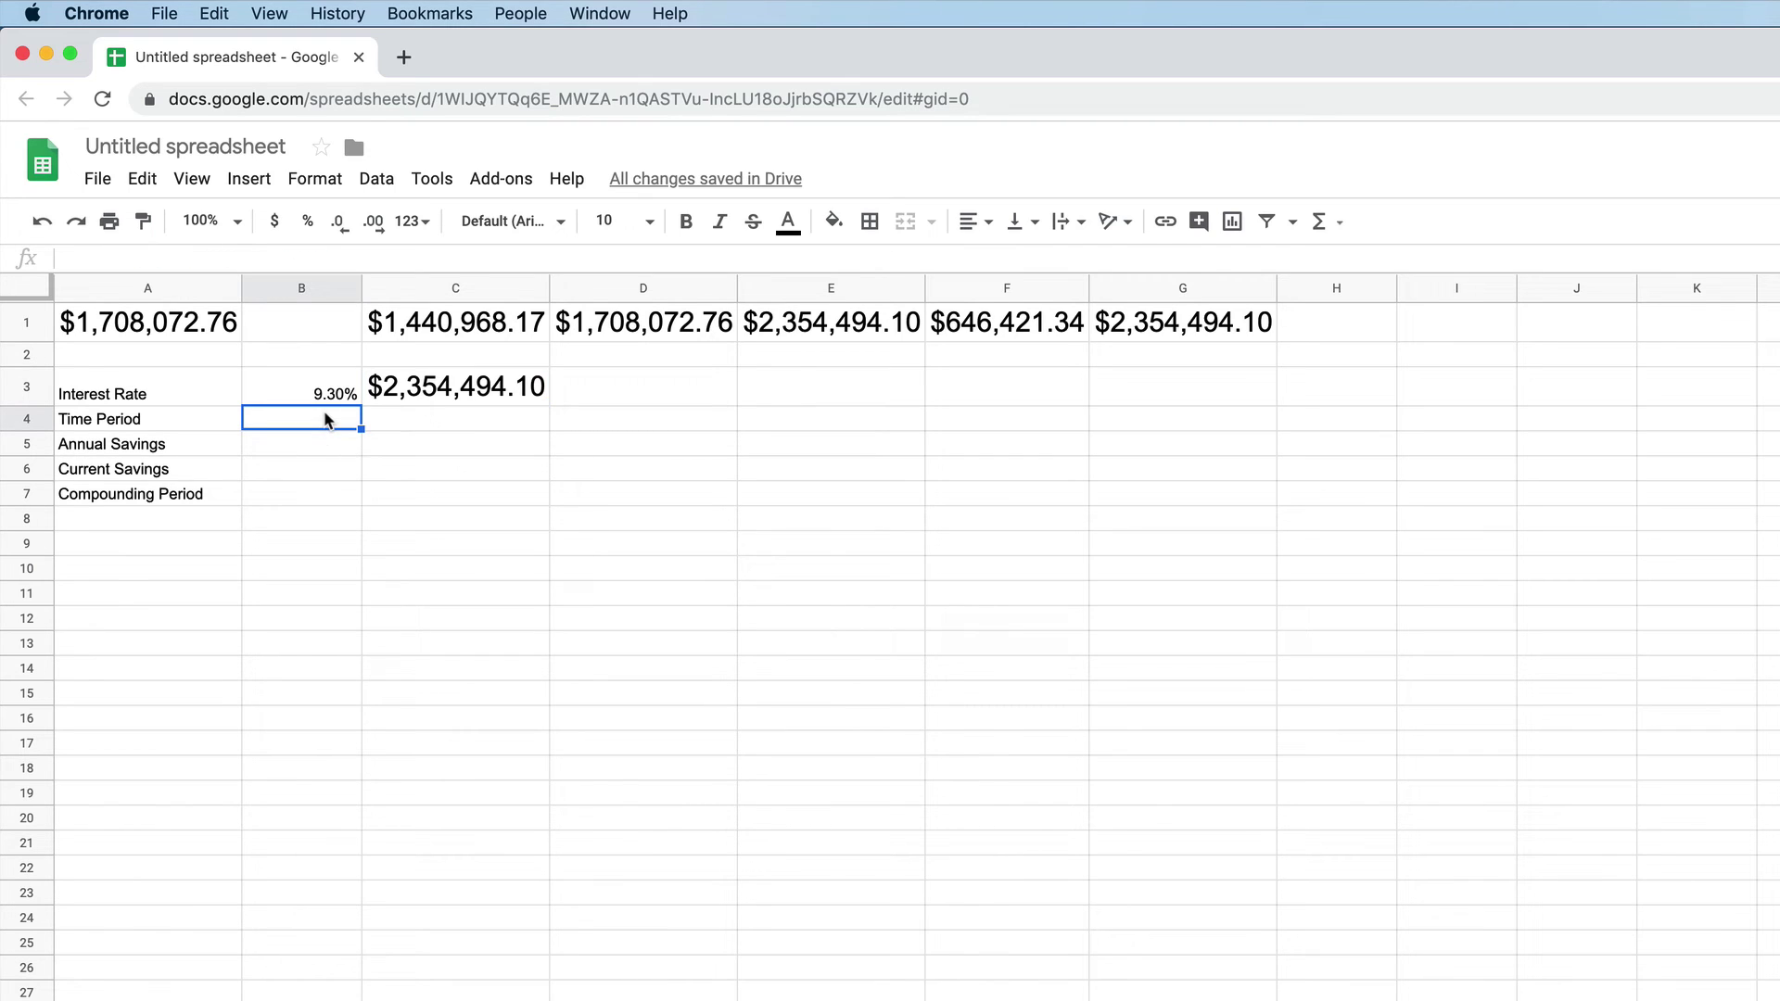
type("45")
double_click(466, 387)
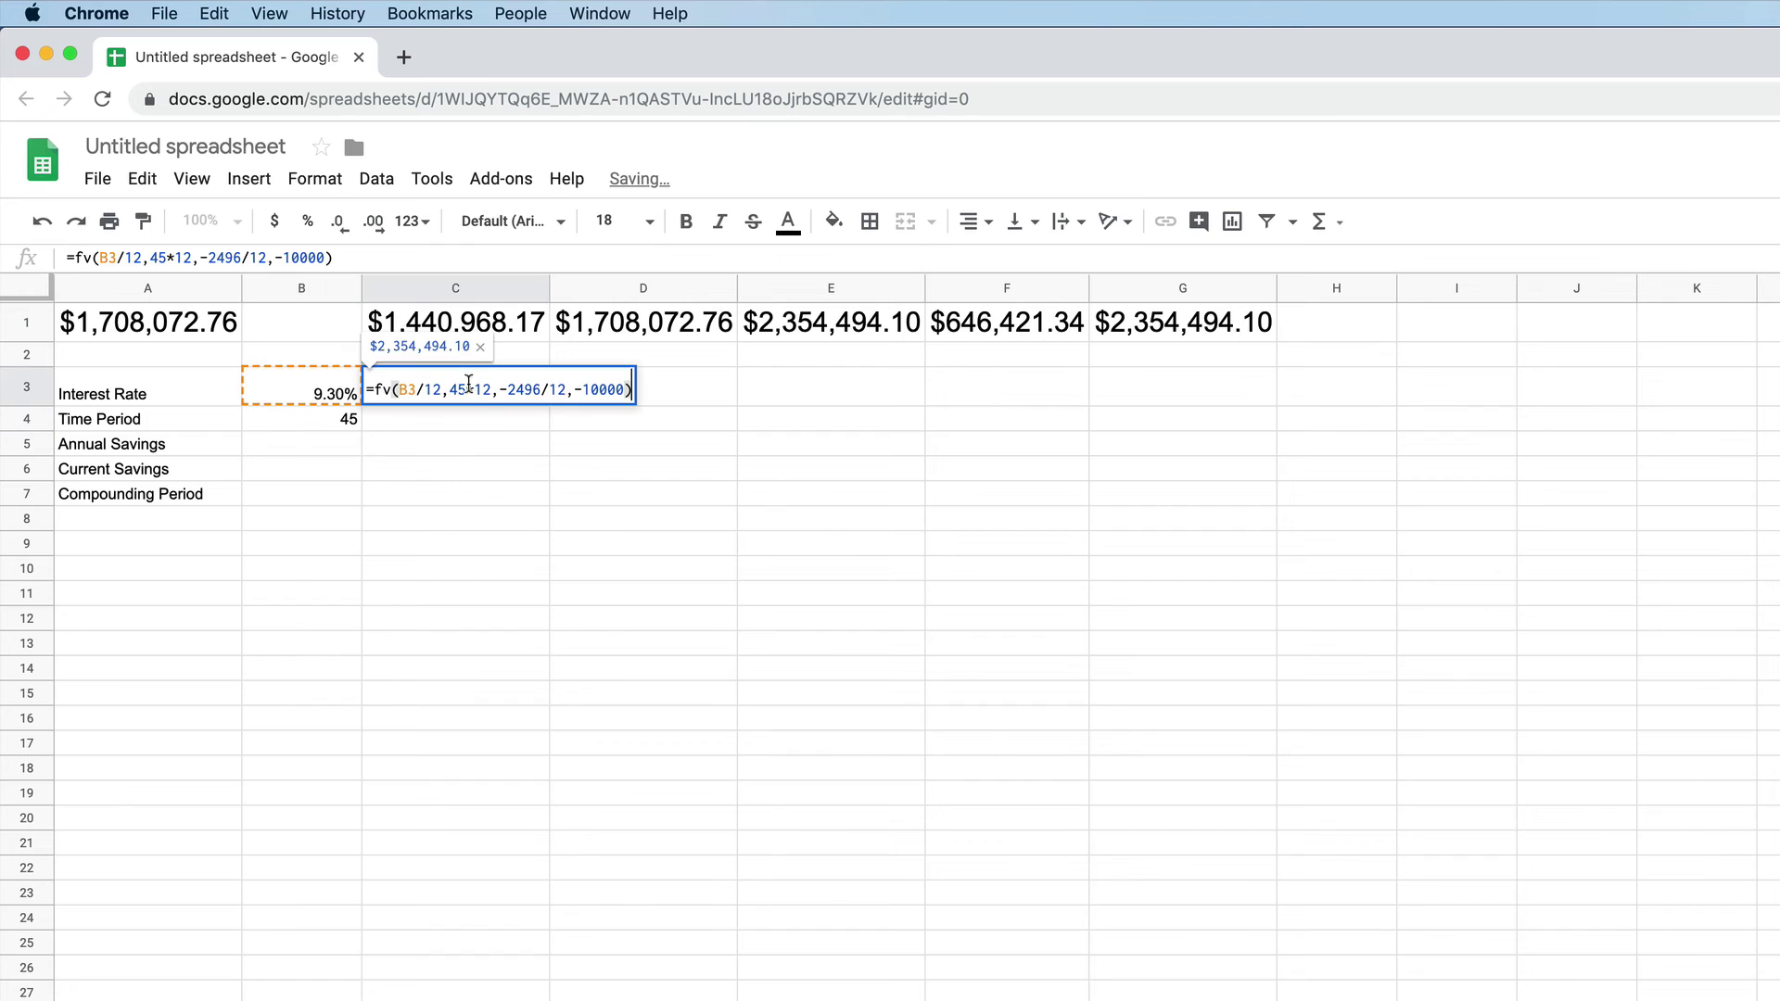
key("BackSpace")
key("BackSpace")
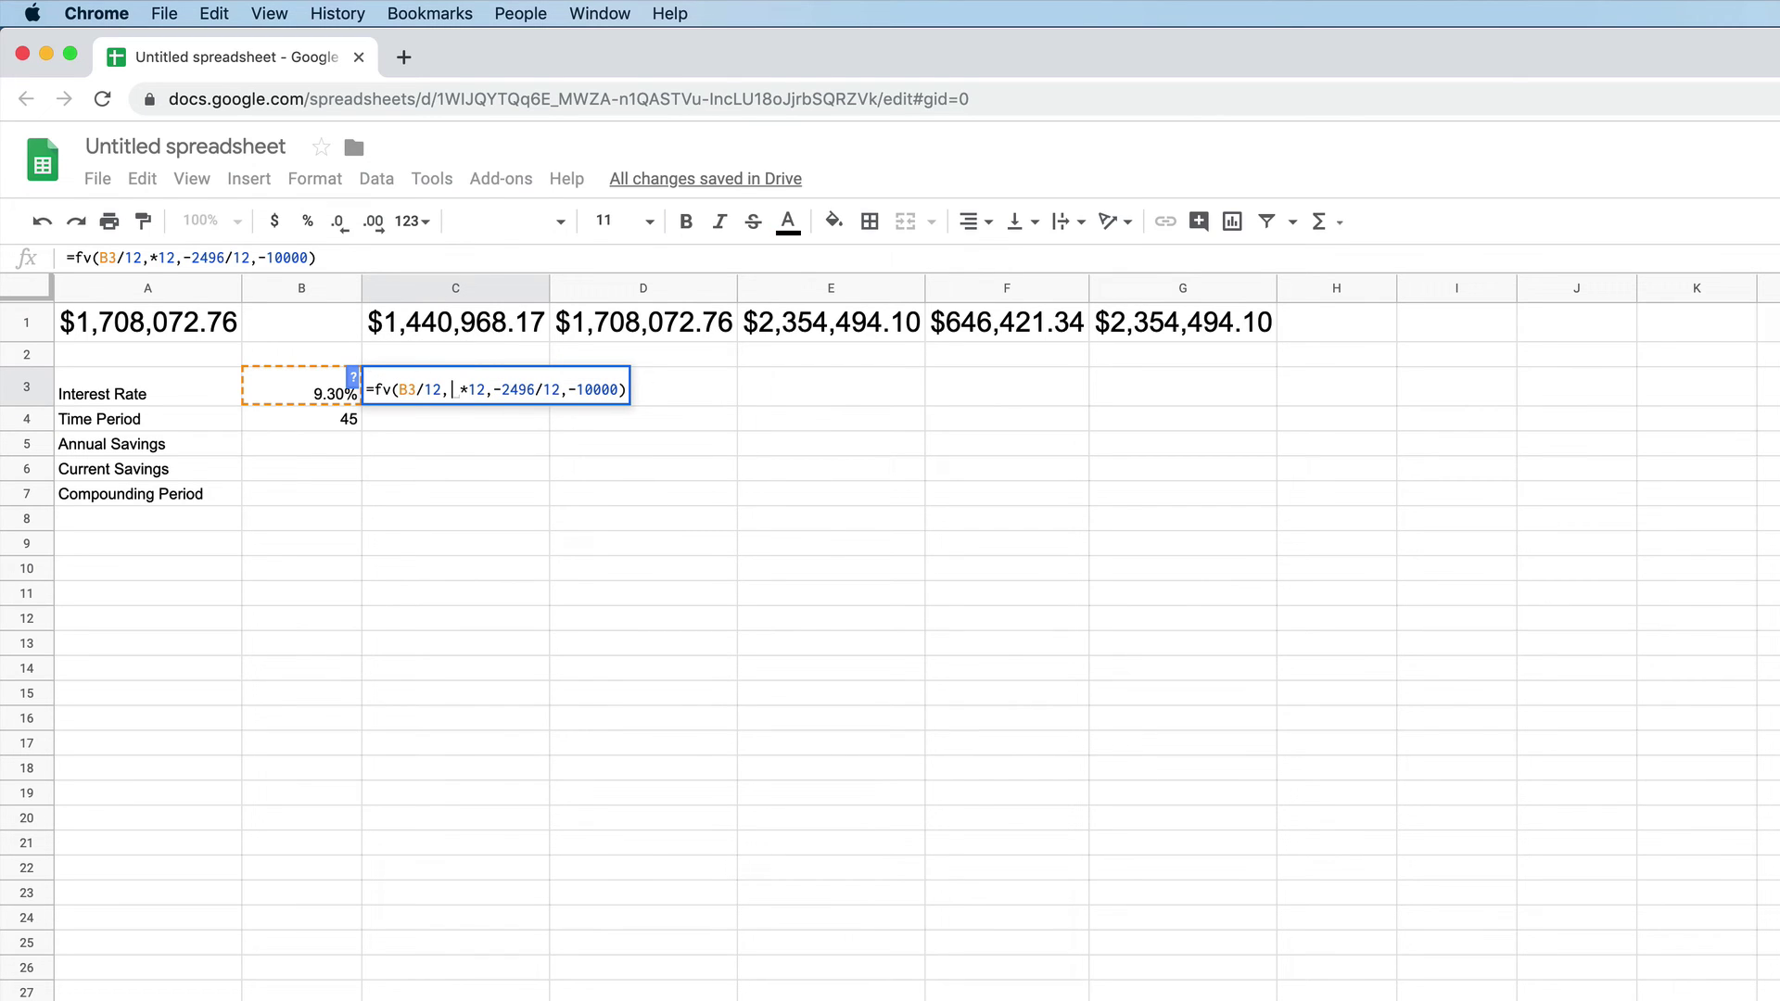
left_click(308, 416)
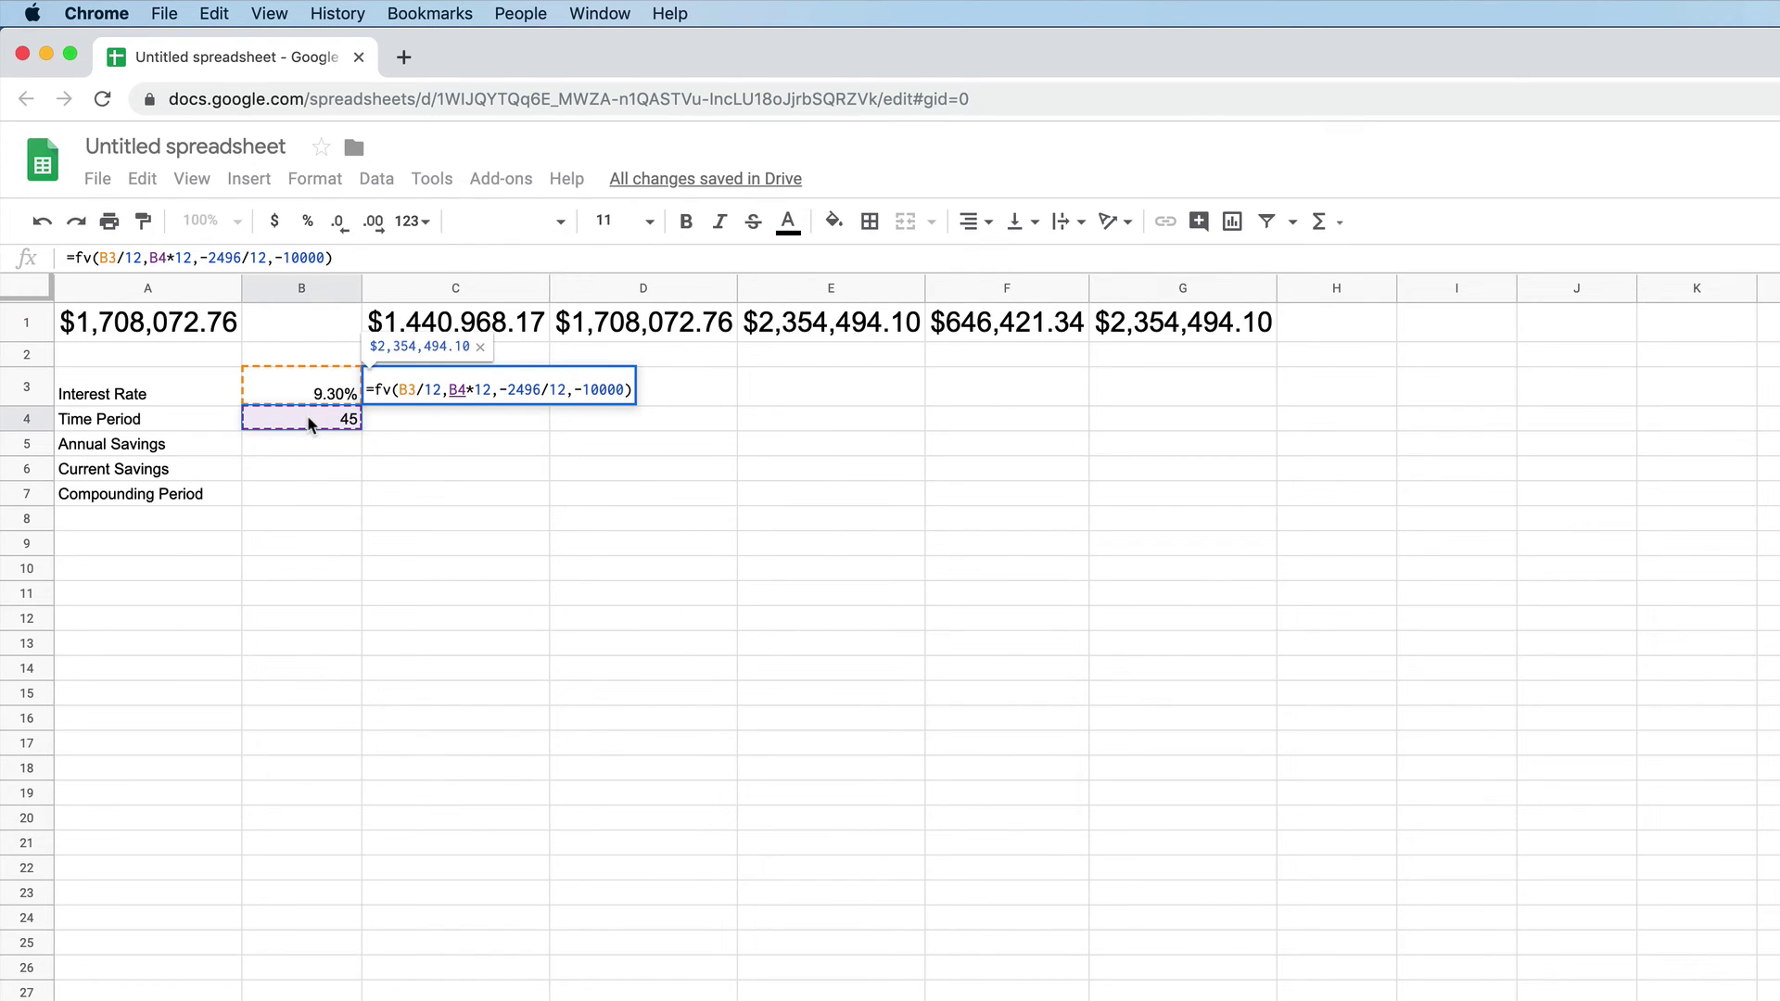
key("Return")
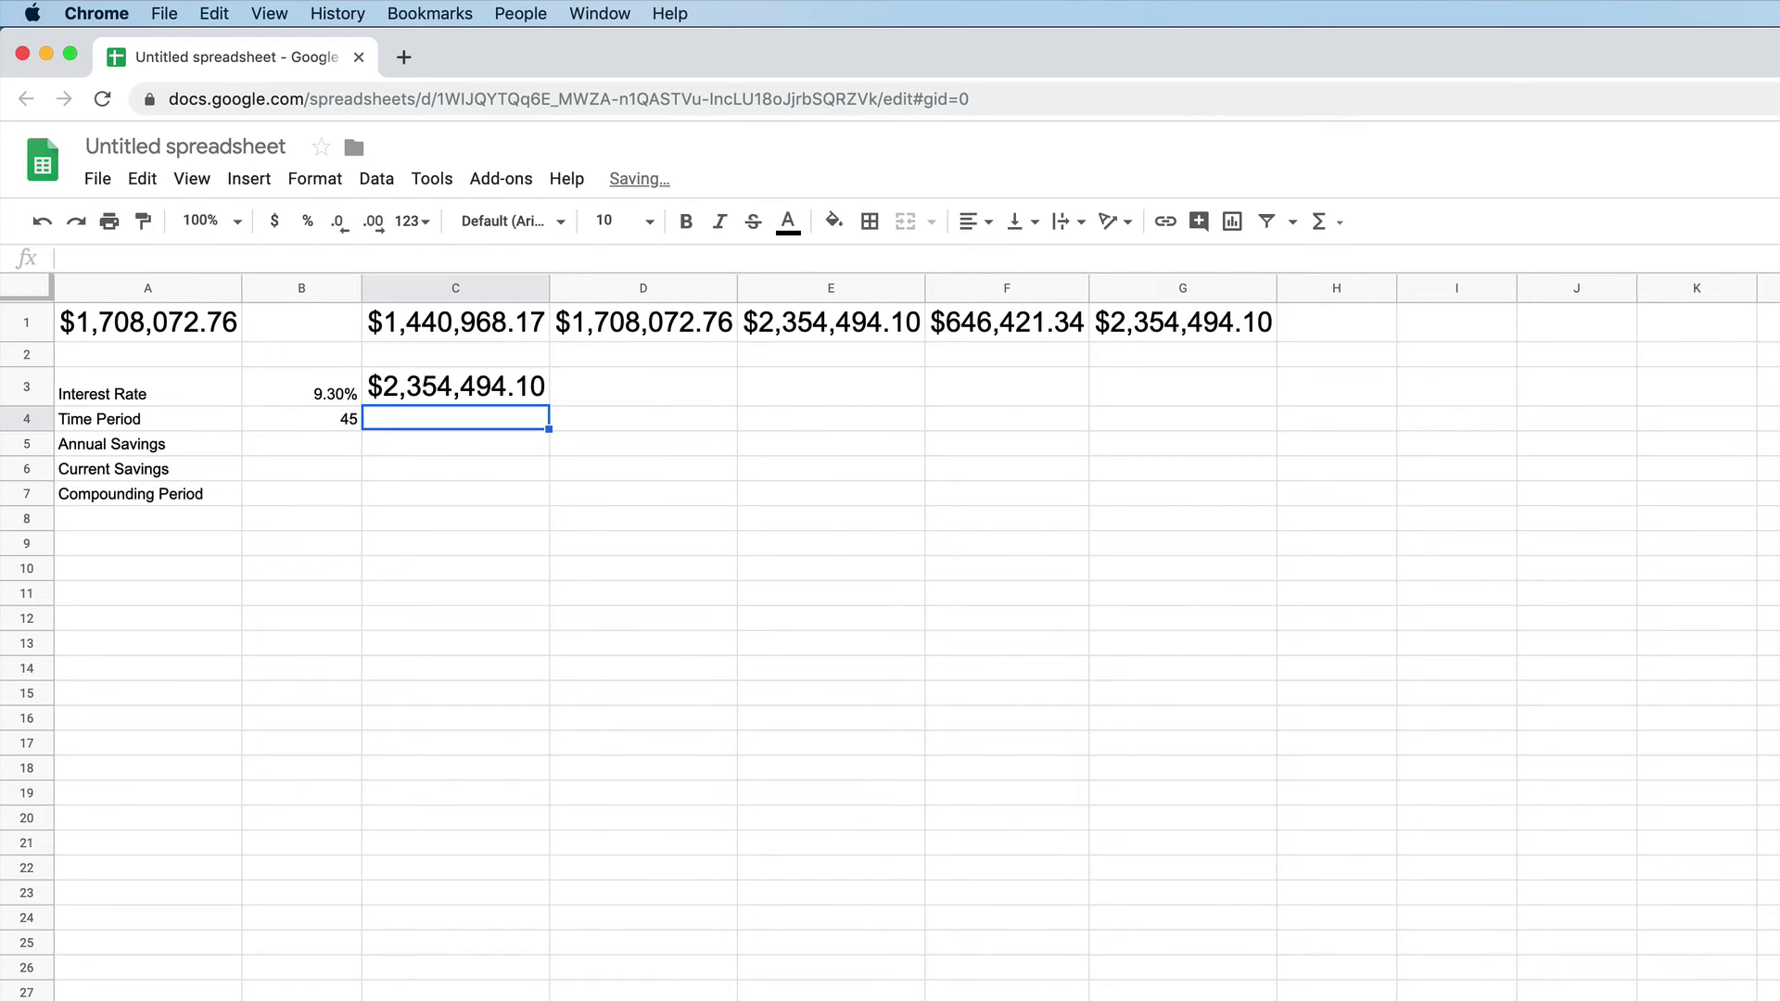
left_click(315, 444)
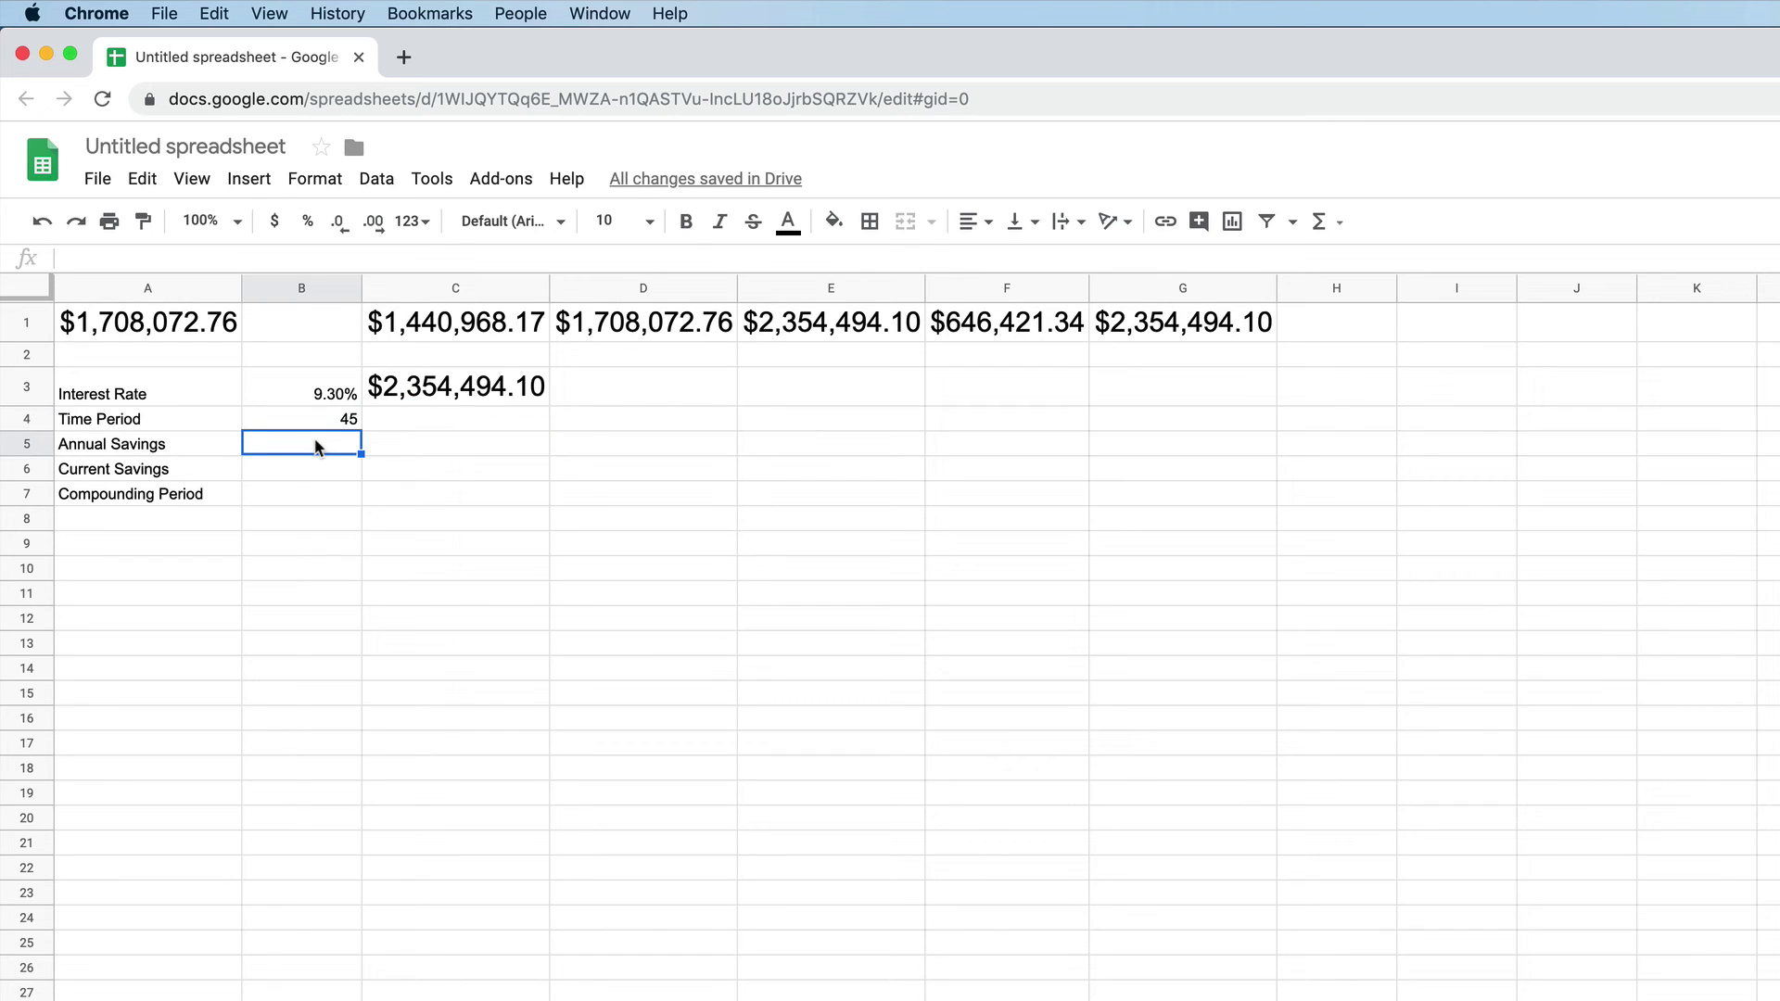
Step: Enter -2496 in B5 and point C3's payment argument at B5
type("-")
key("BackSpace")
type("-24")
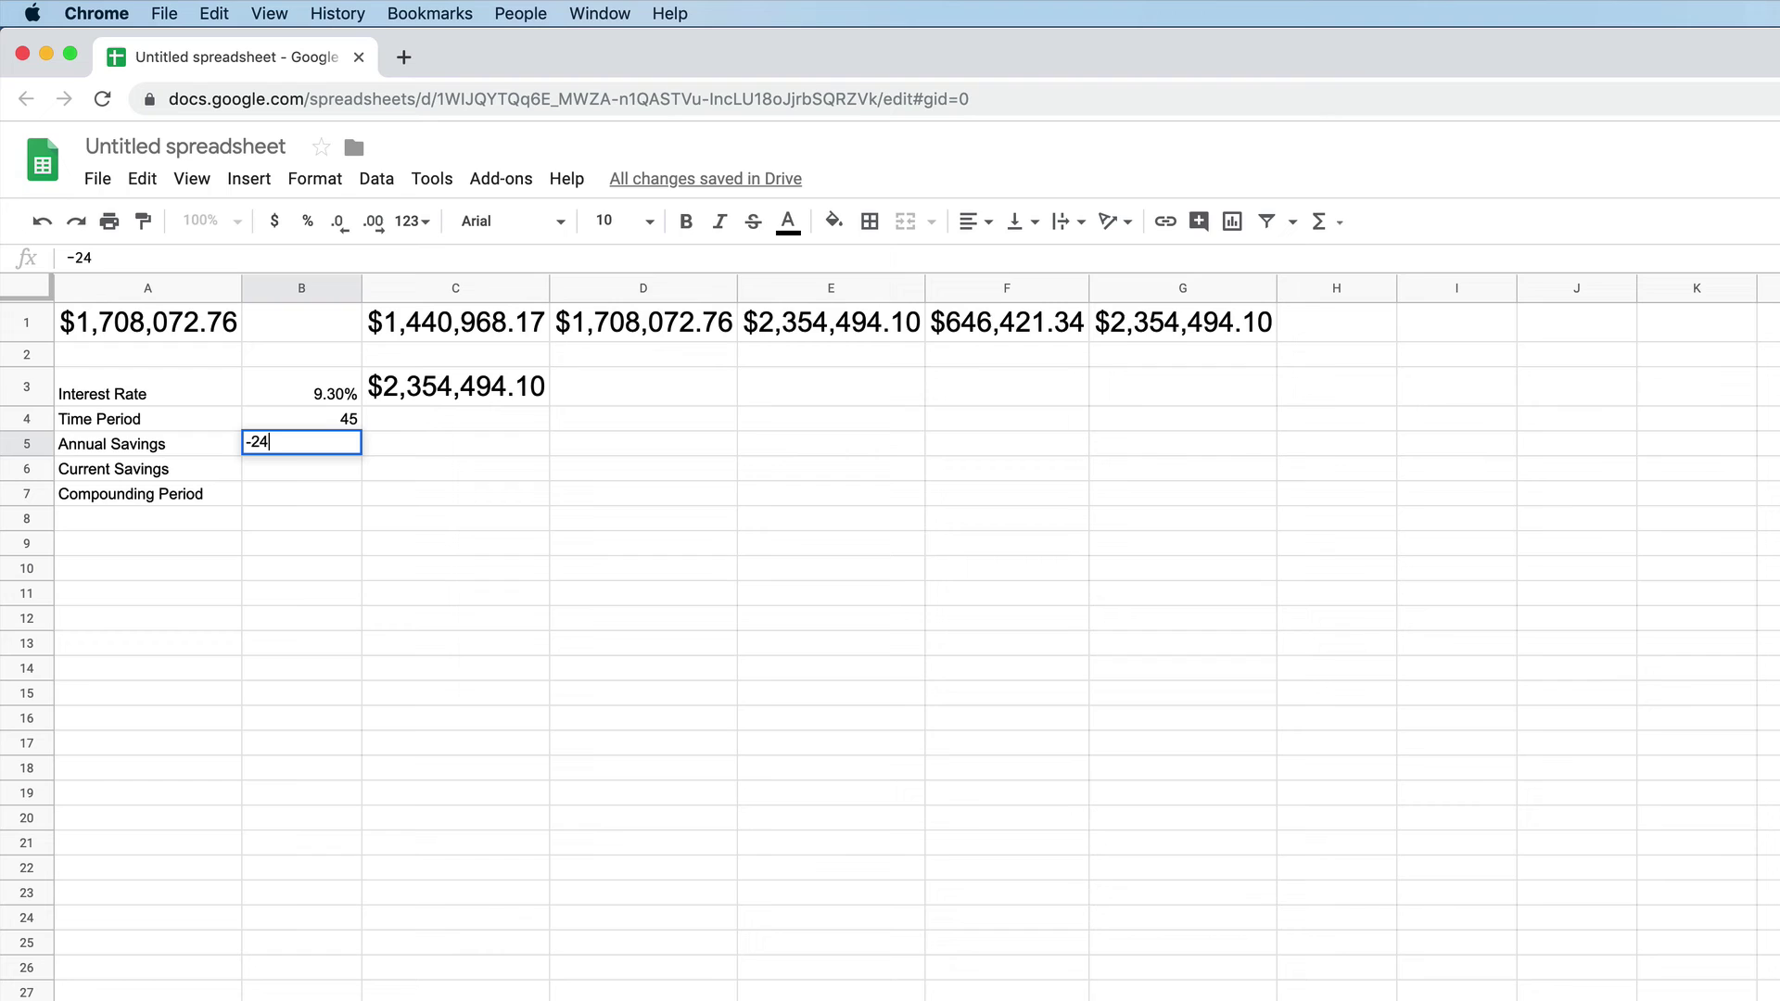
type("96")
double_click(445, 387)
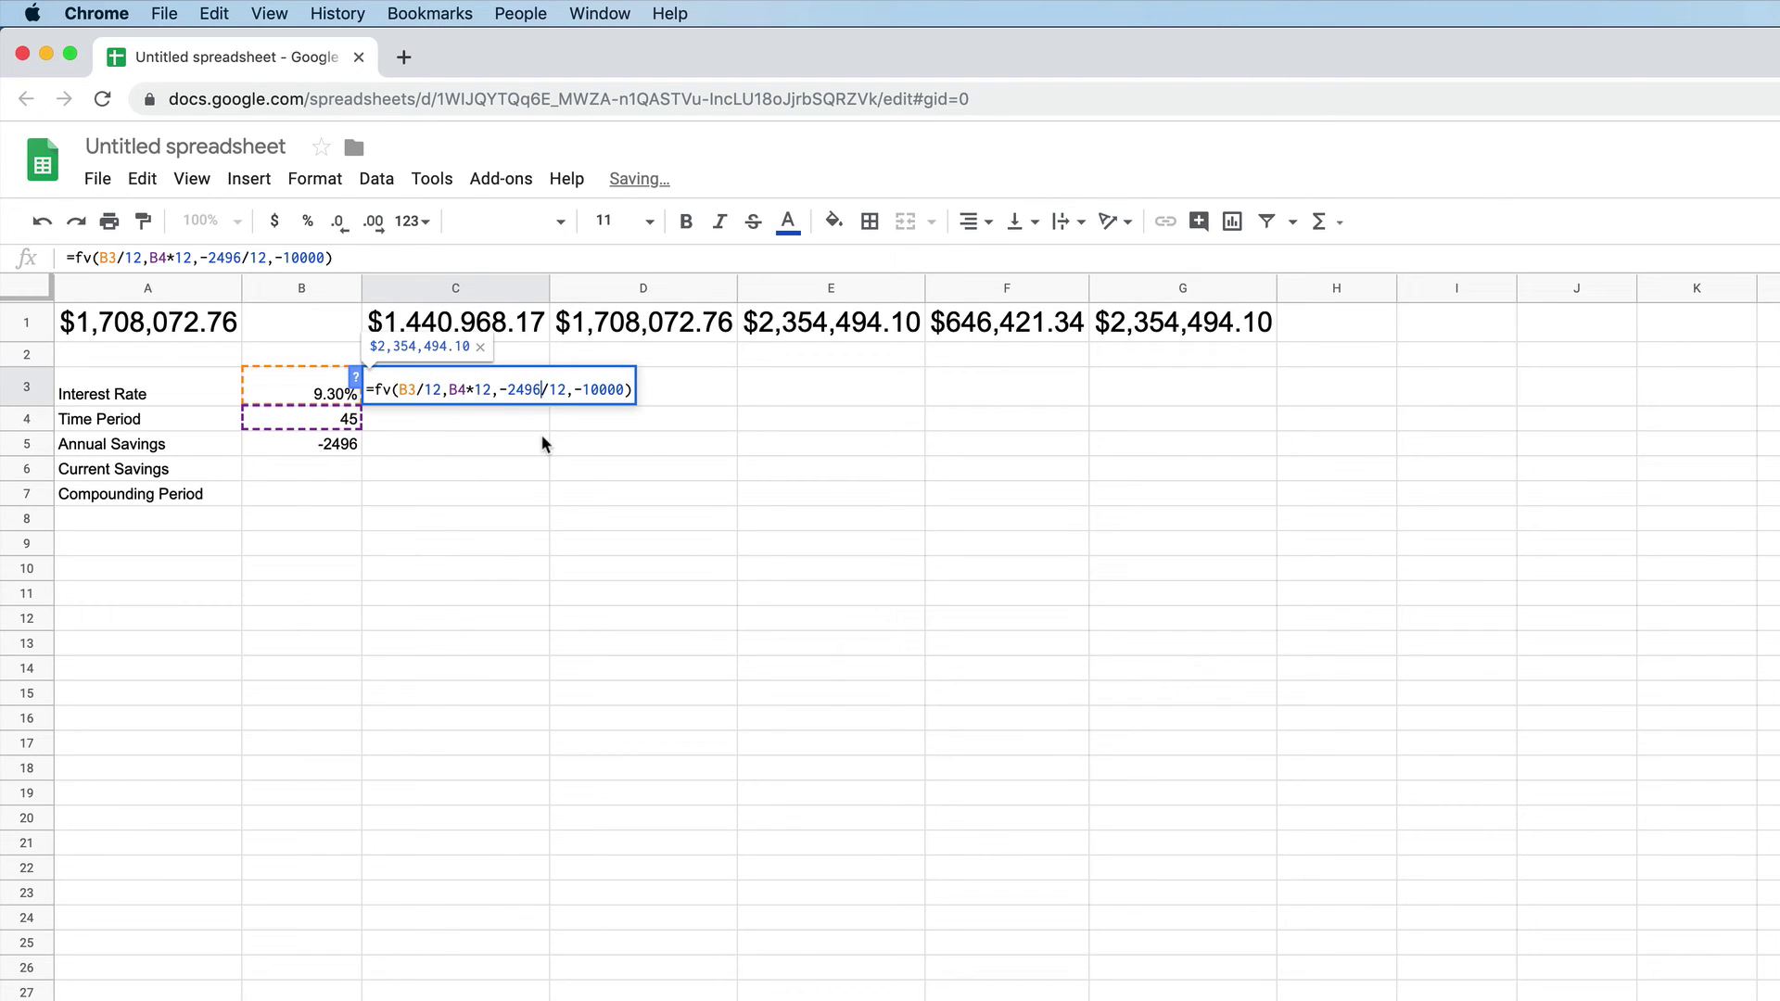
key("Left")
key("Left")
key("Left")
key("Left")
key("Left")
key("Left")
key("Left")
key("Left")
key("Left")
key("Left")
key("Left")
key("BackSpace")
key("BackSpace")
key("BackSpace")
key("BackSpace")
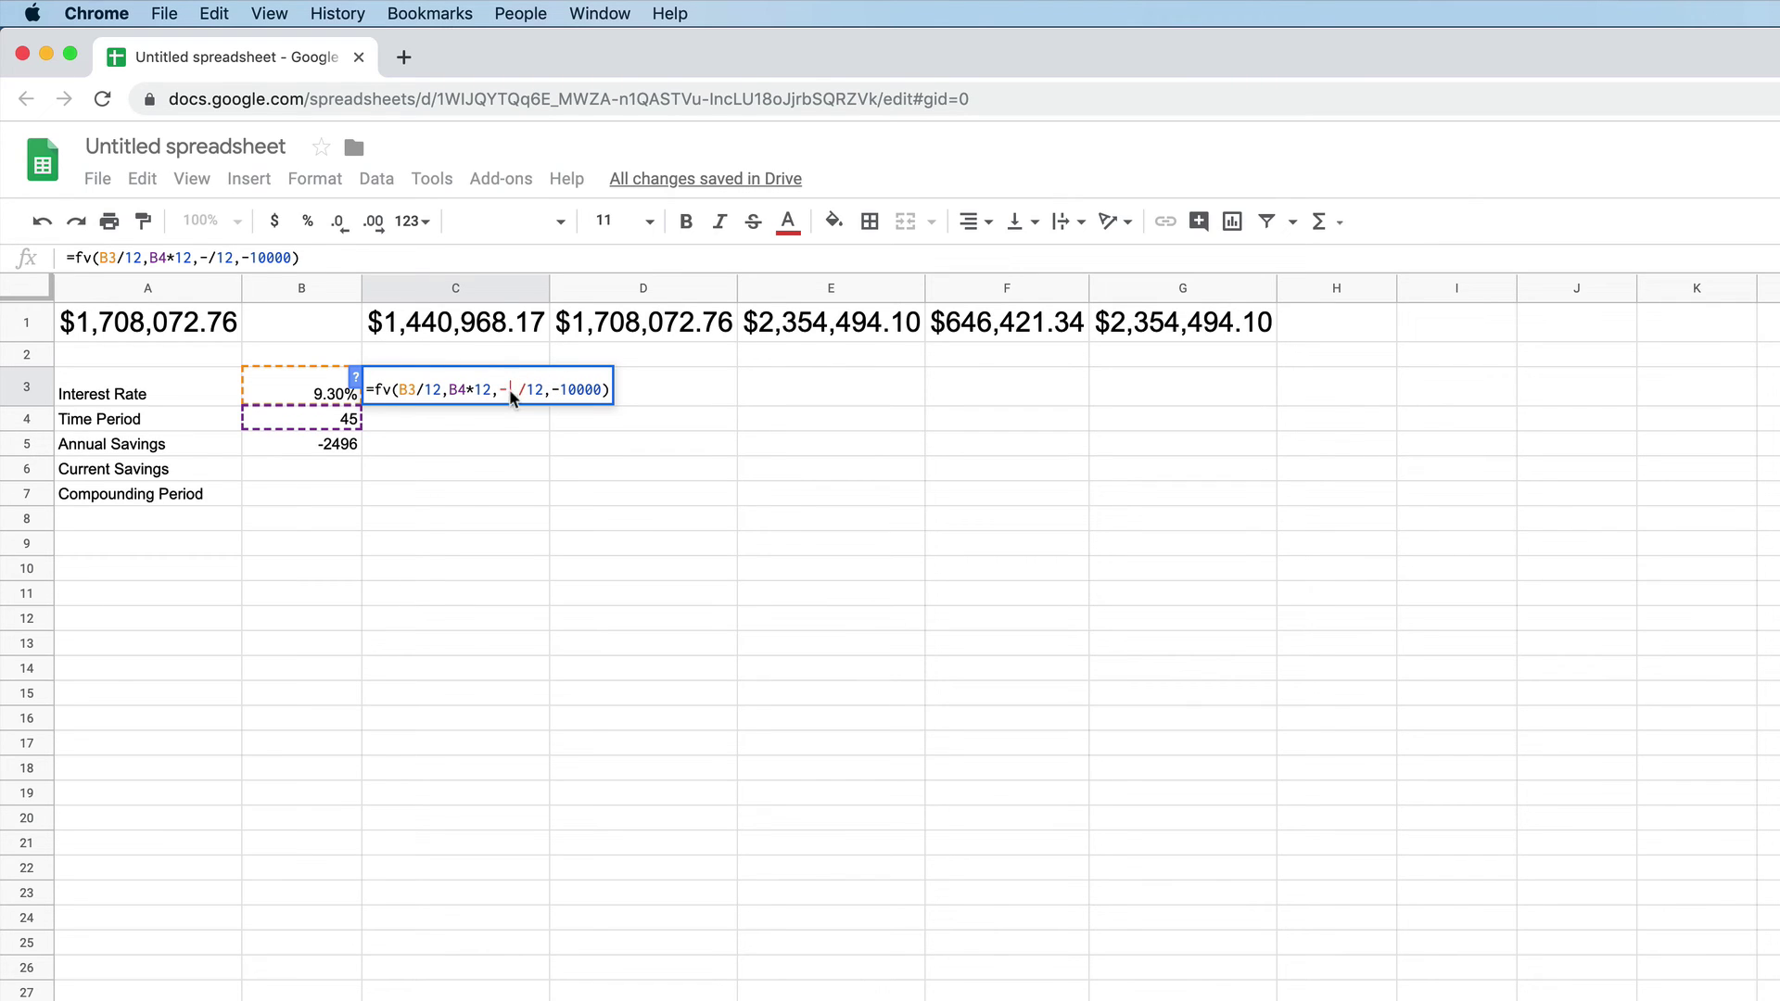
left_click(349, 444)
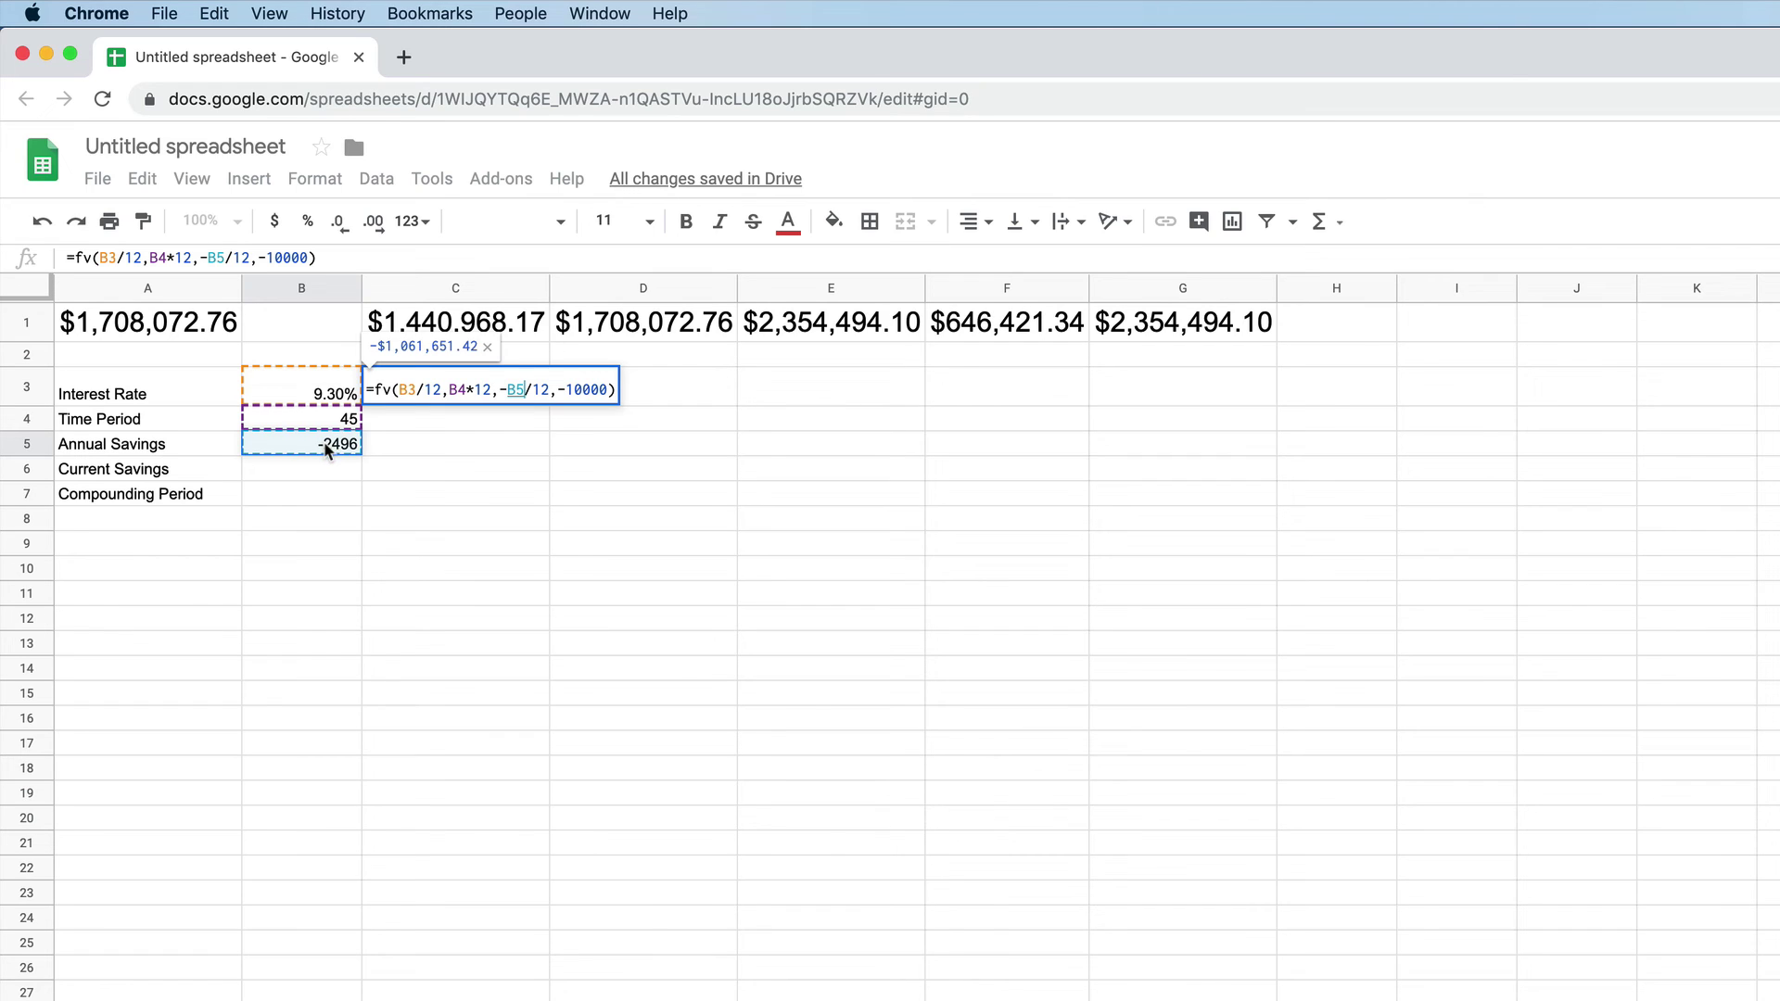
key("Return")
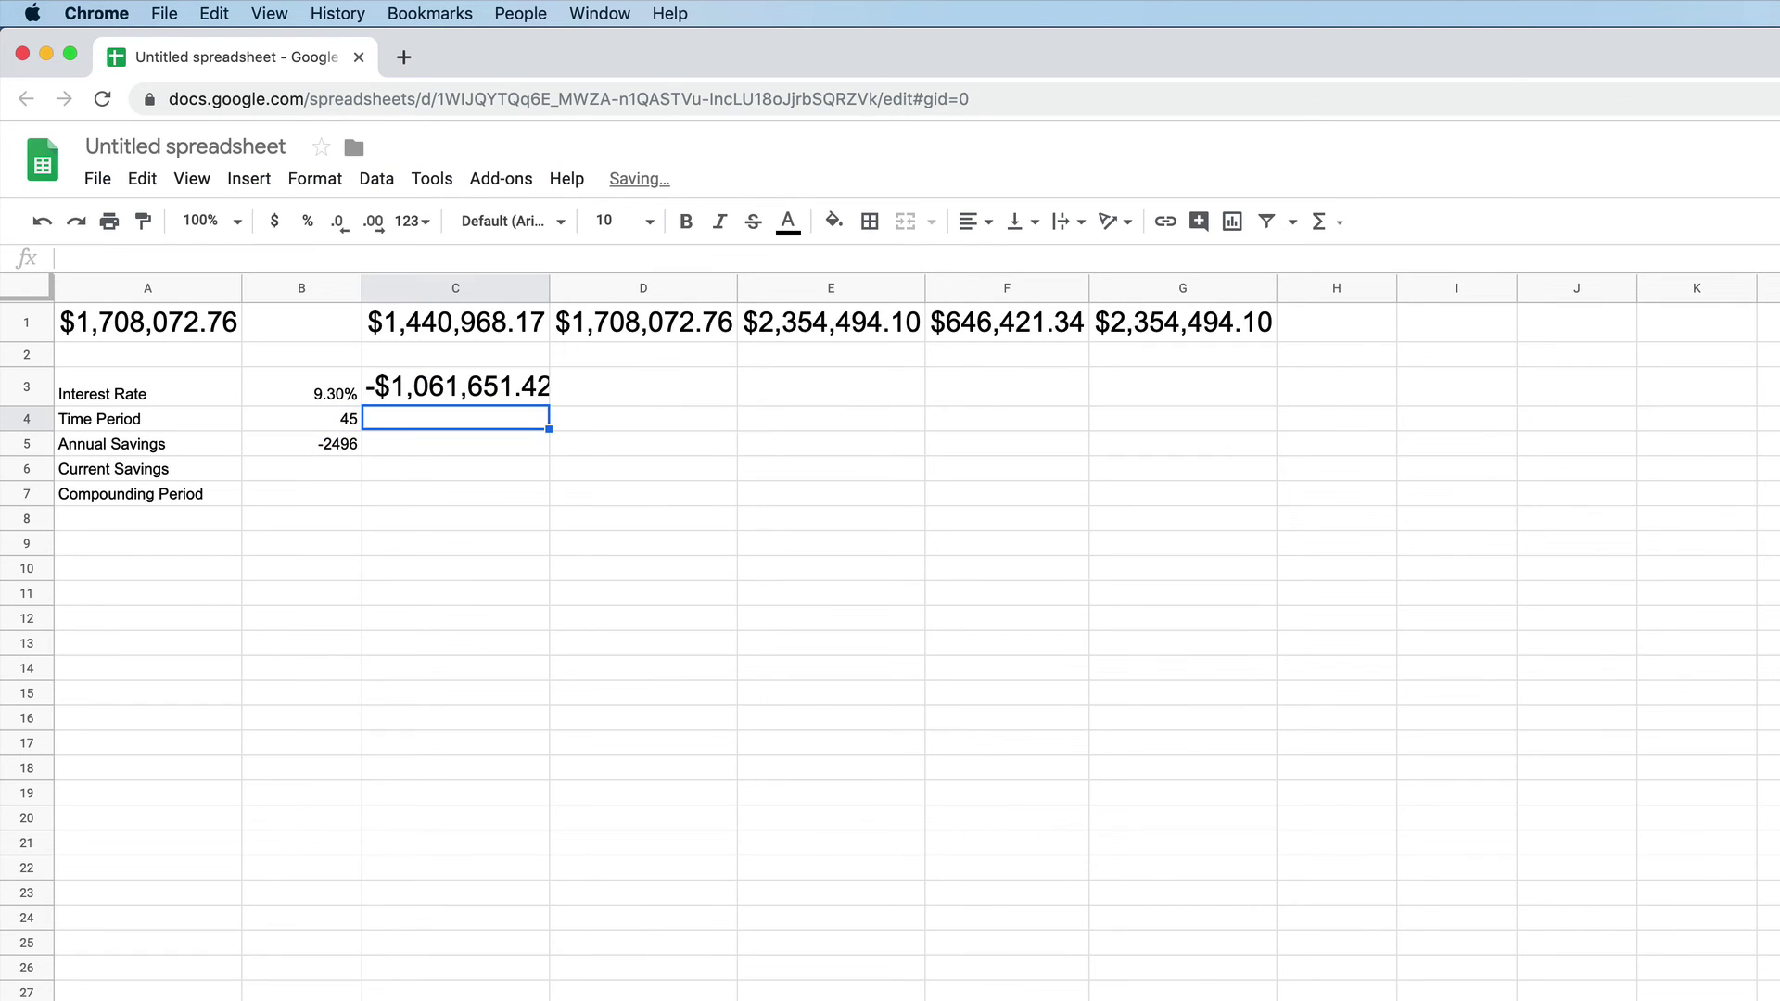
Step: Change B5 to a positive 2496, then reopen C3's FV formula for editing
left_click(342, 449)
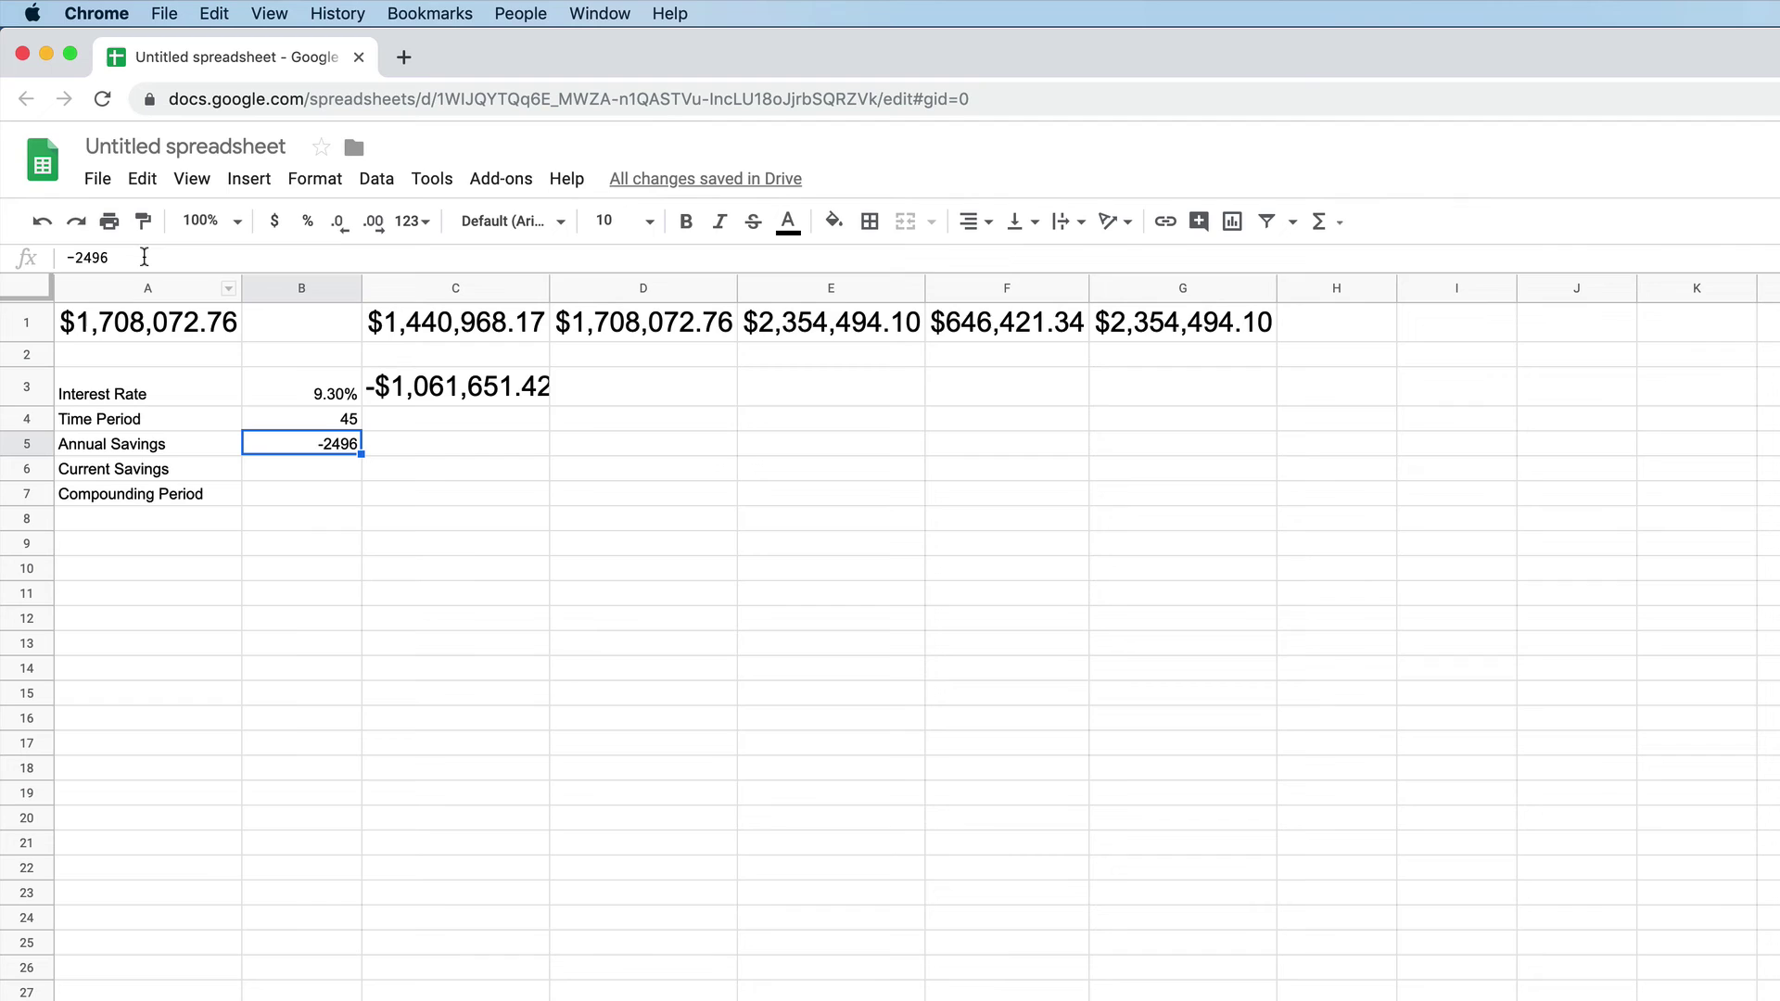
left_click(61, 259)
key("Delete")
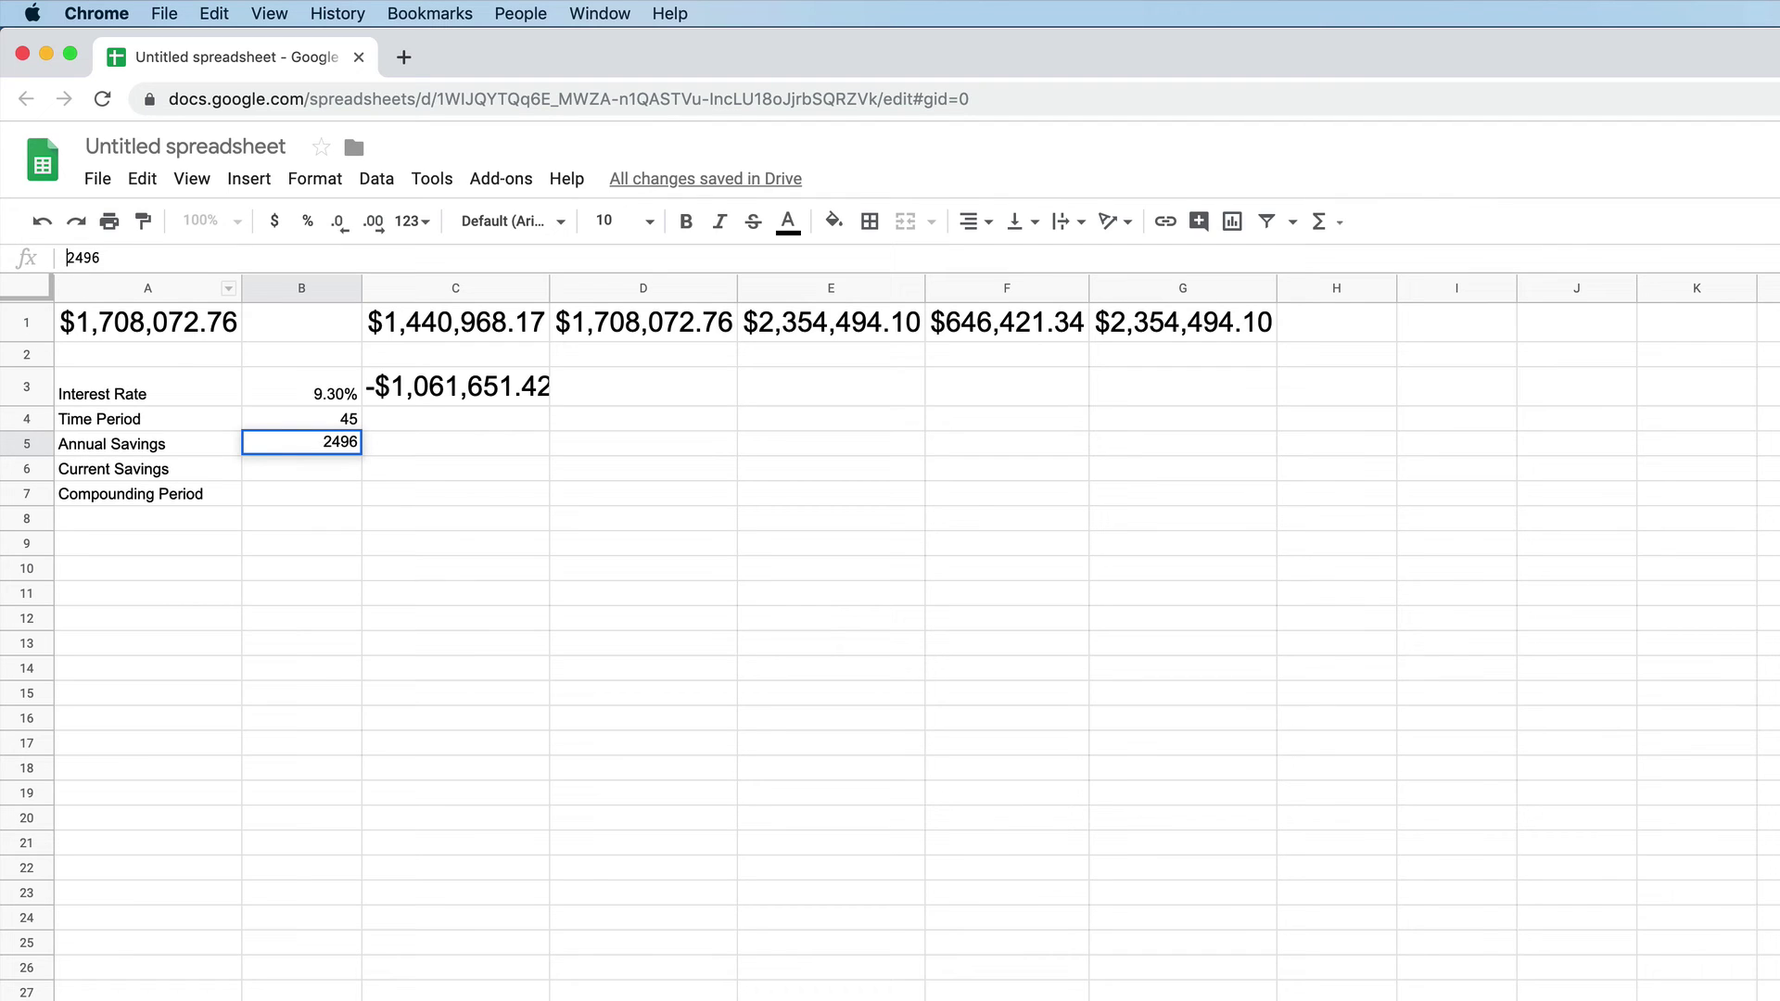
key("Return")
double_click(459, 380)
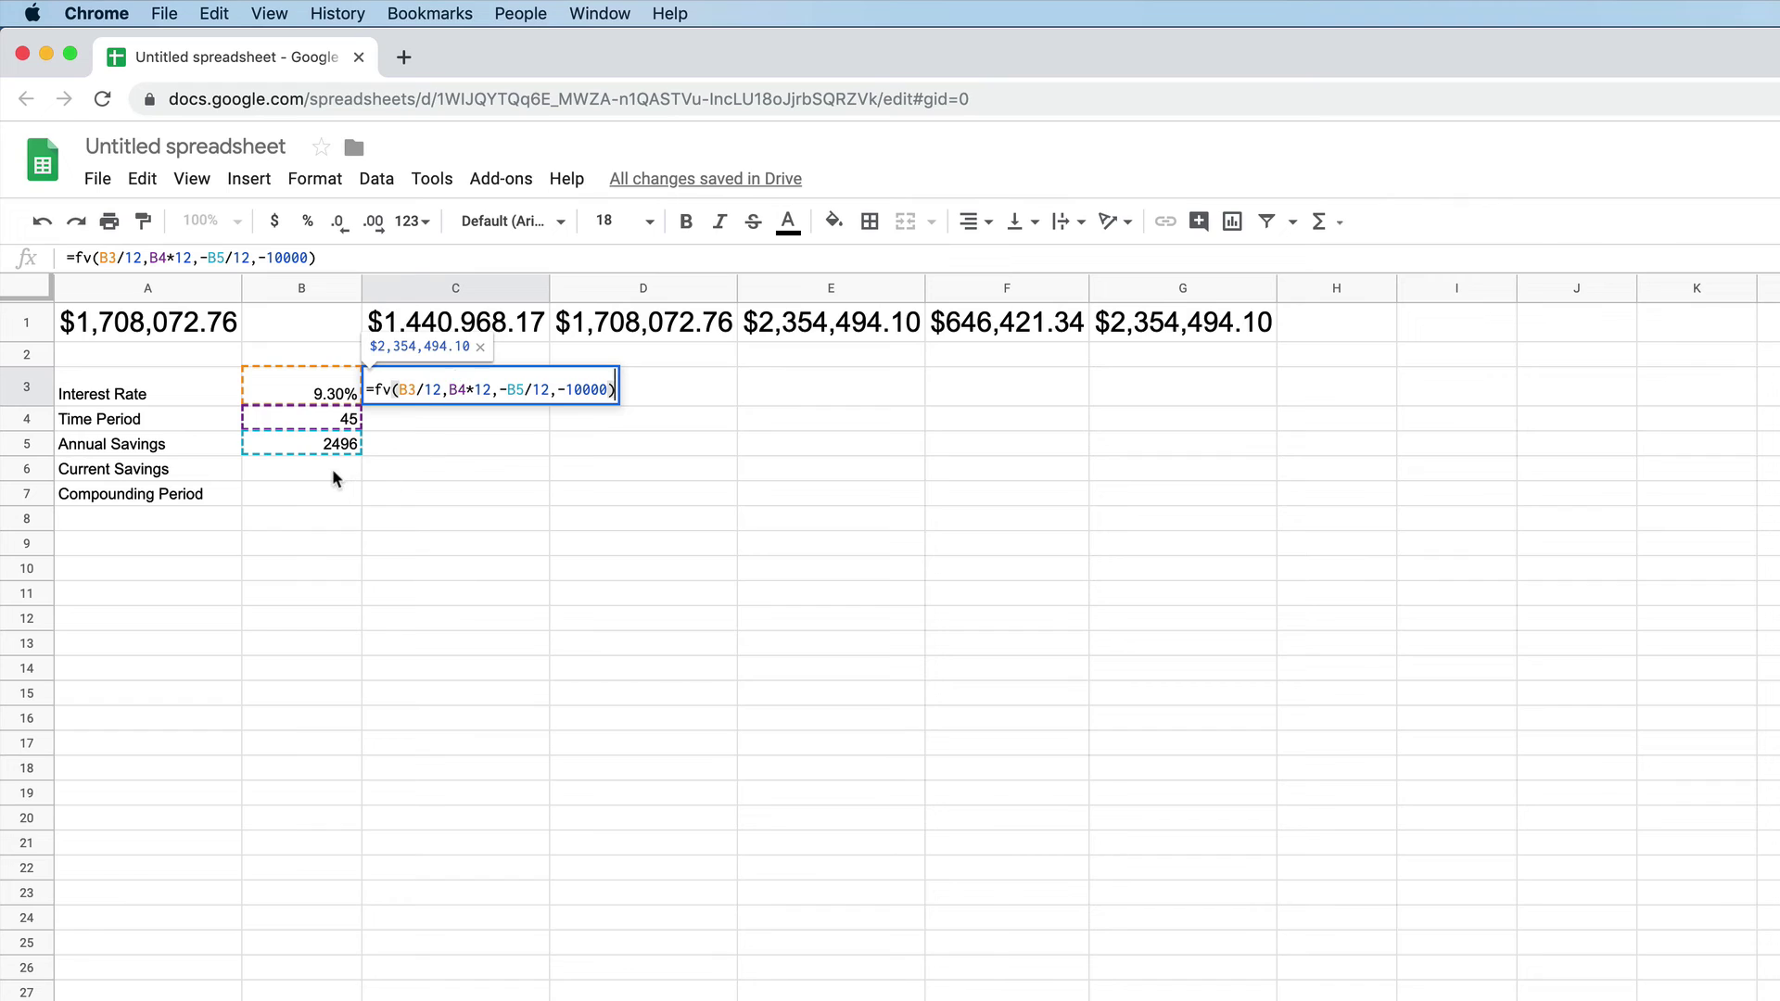
Step: Enter 10000 as Current Savings in B6 and format B6 and B5 as $ currency
left_click(332, 470)
type("10000")
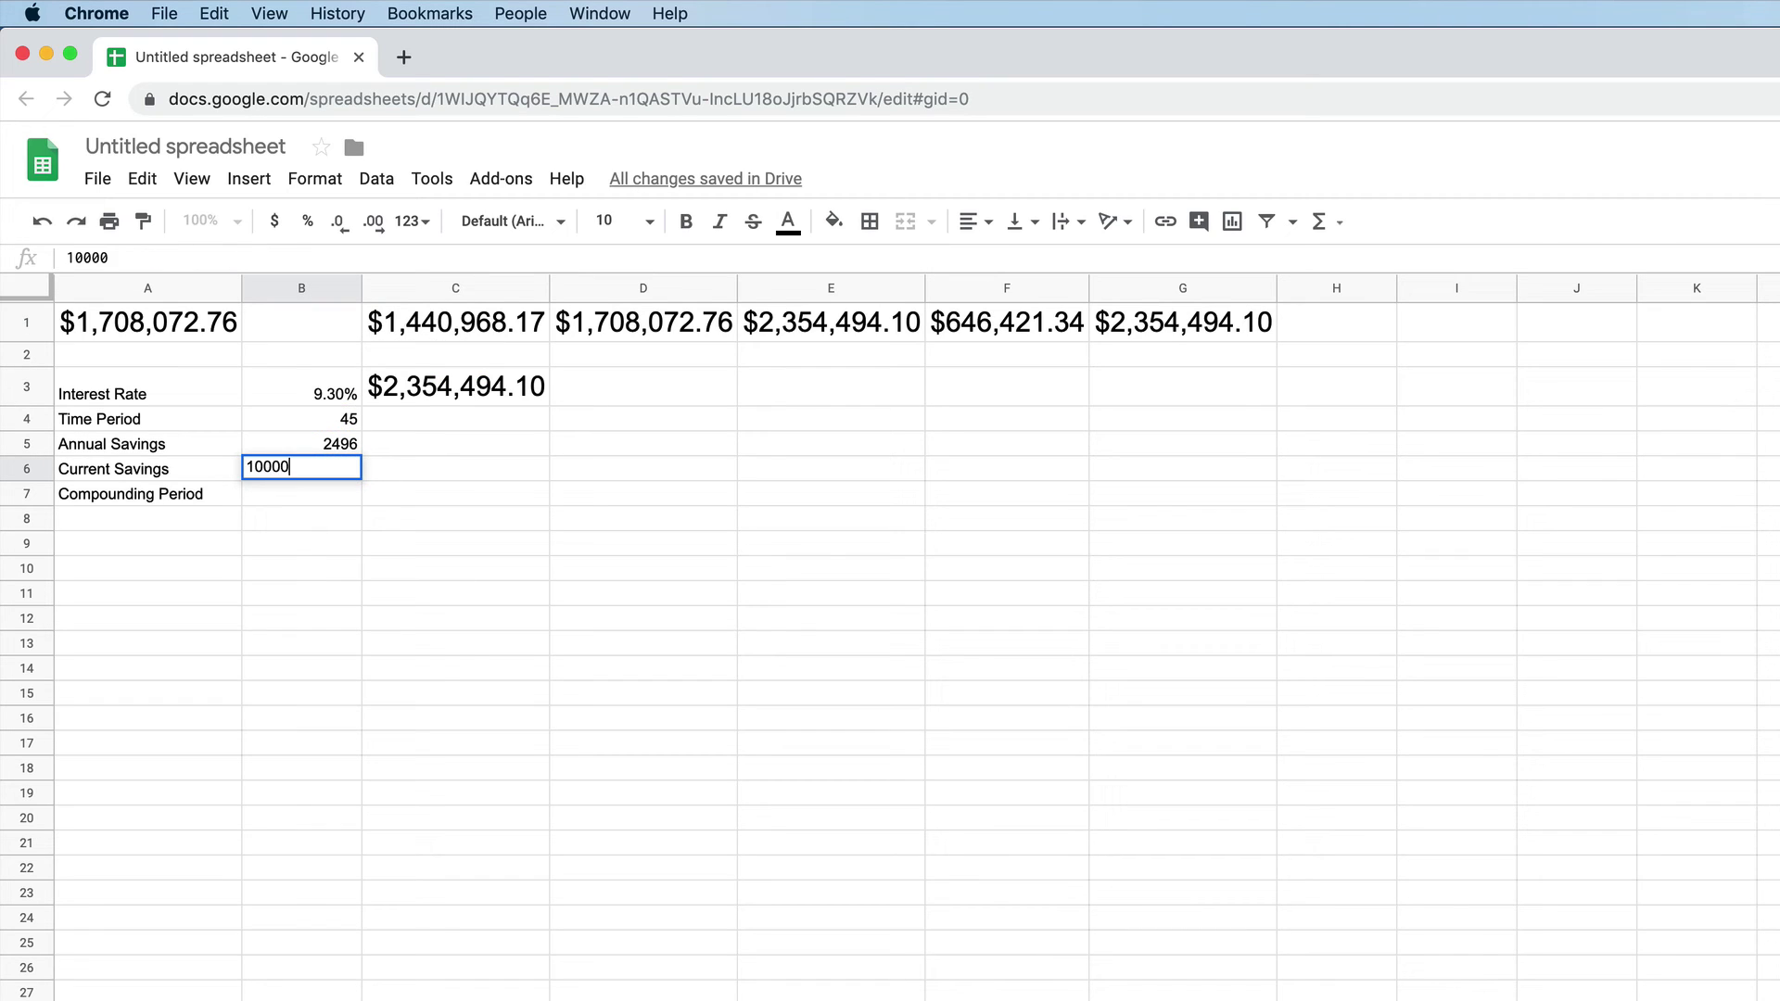
key("Return")
left_click(283, 469)
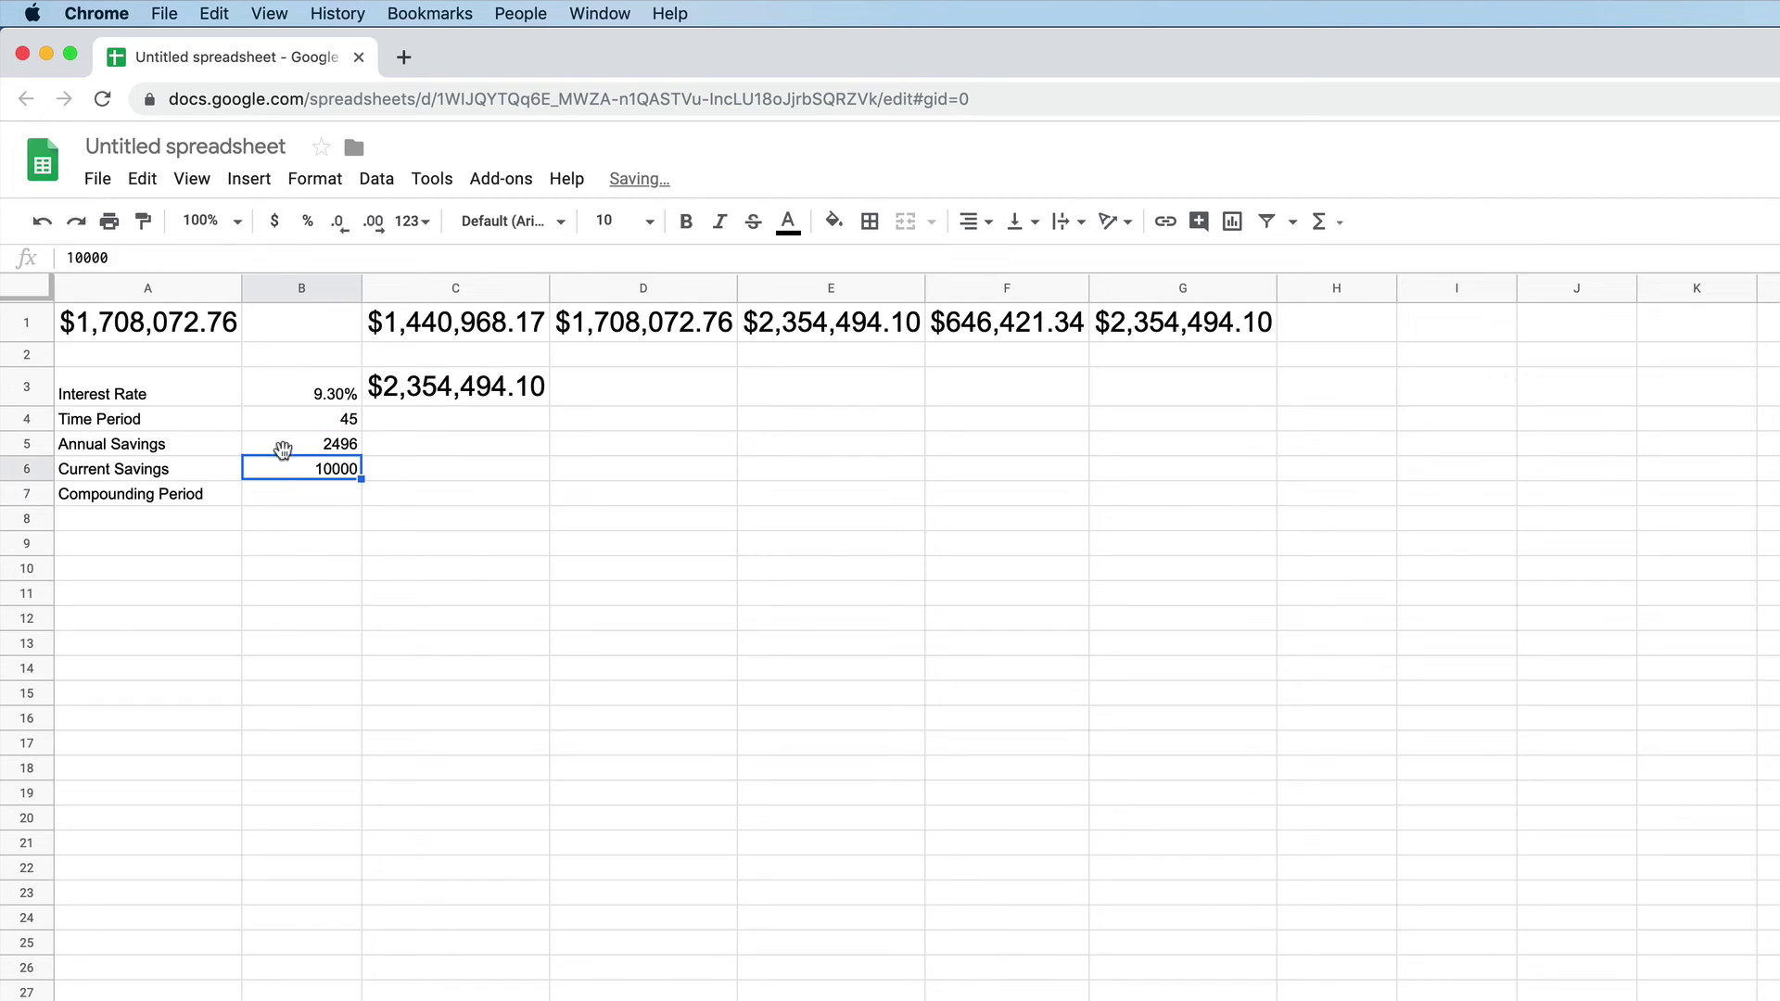
left_click(270, 222)
left_click(307, 447)
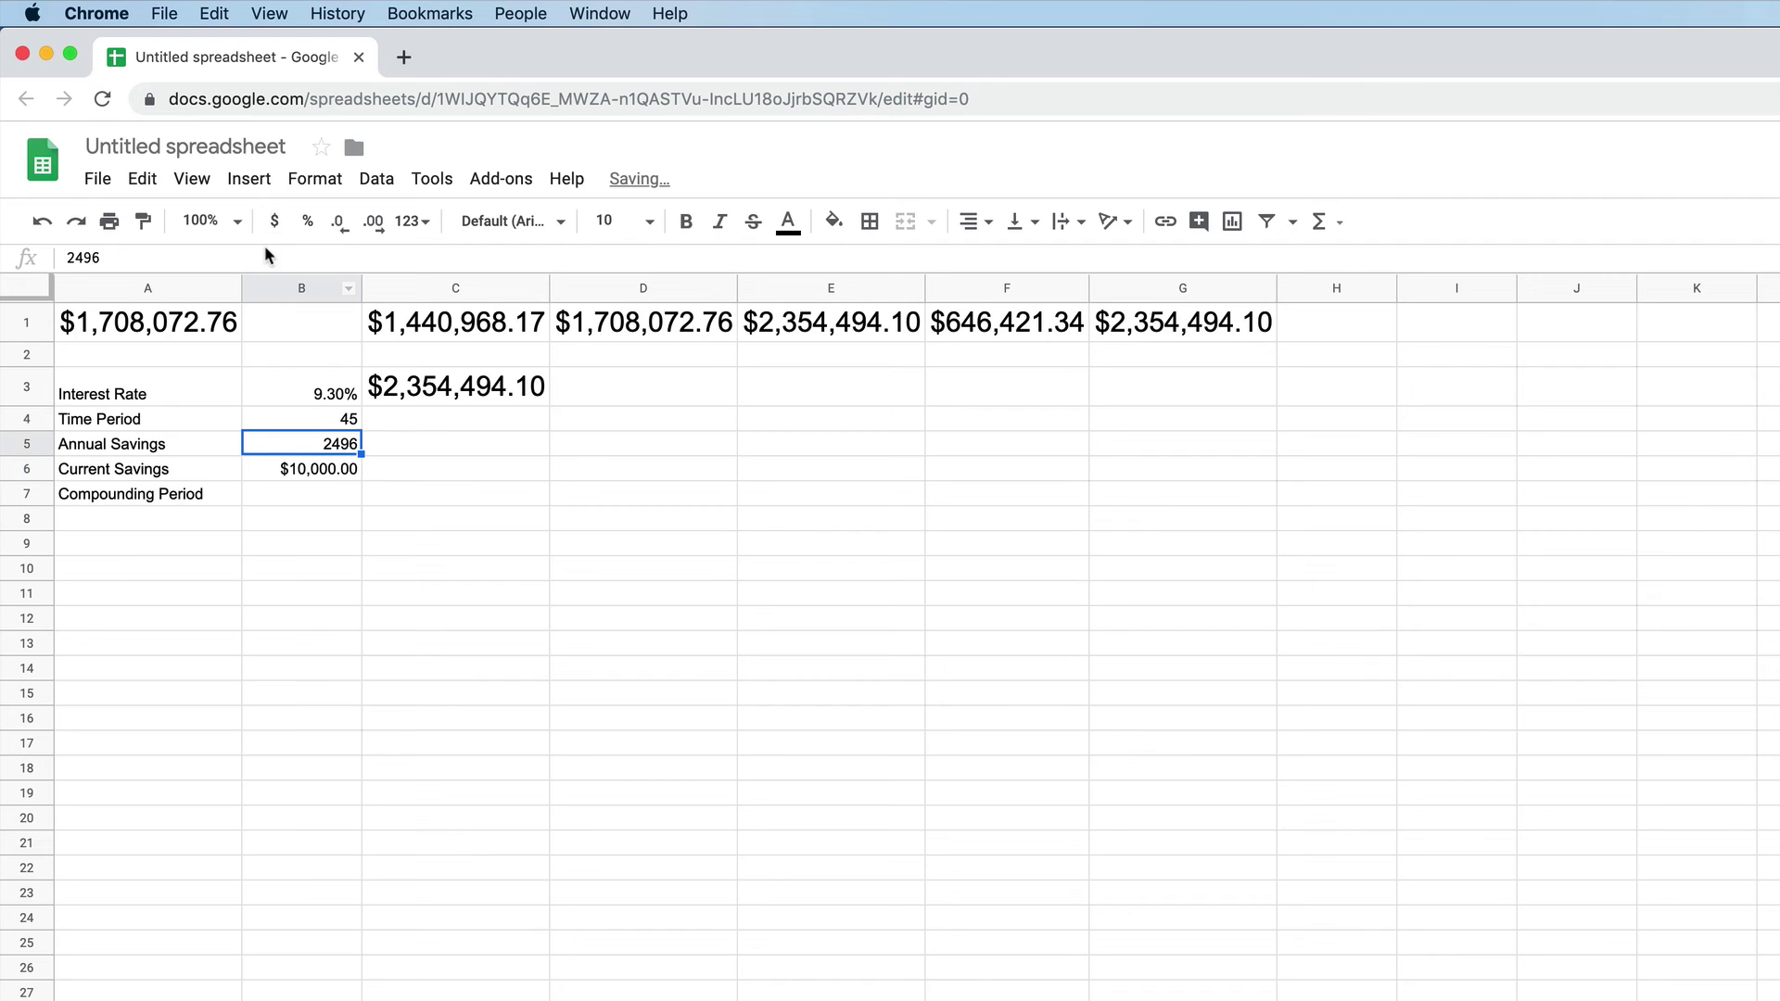
left_click(274, 222)
Step: Change C3's FV formula to reference -B6 instead of the hard-coded -10000
double_click(445, 389)
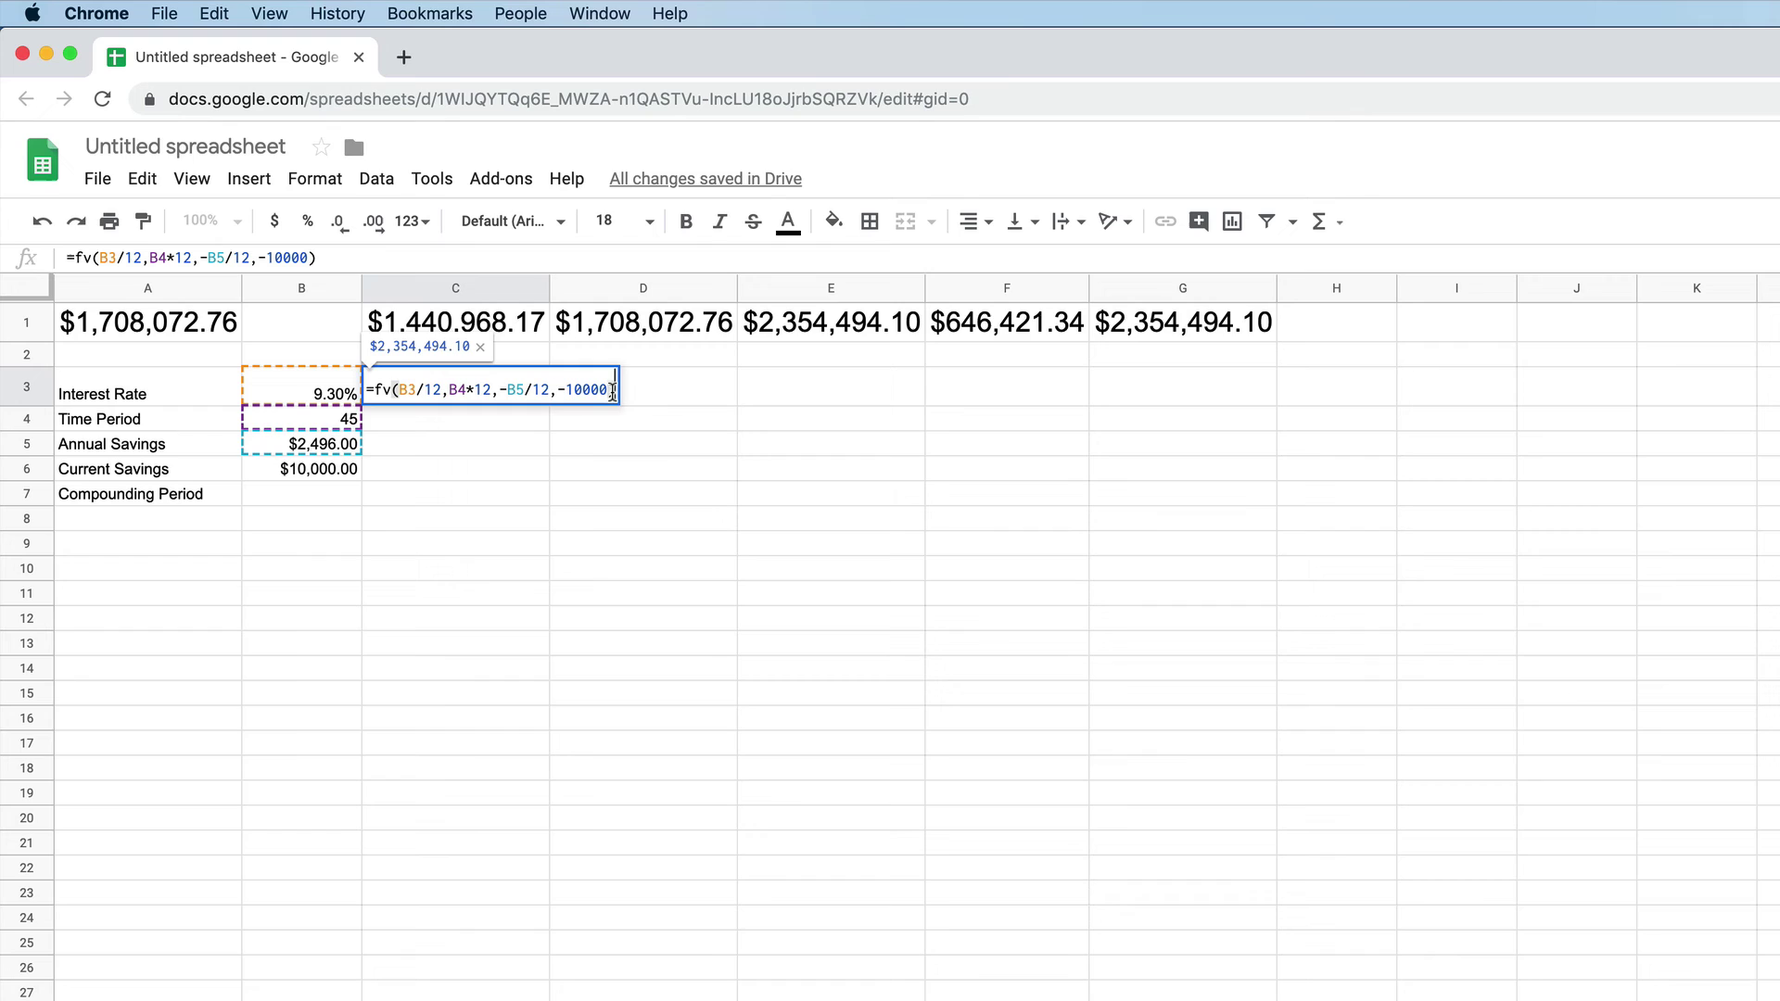
left_click(611, 389)
key("BackSpace")
key("BackSpace")
key("BackSpace")
key("BackSpace")
key("BackSpace")
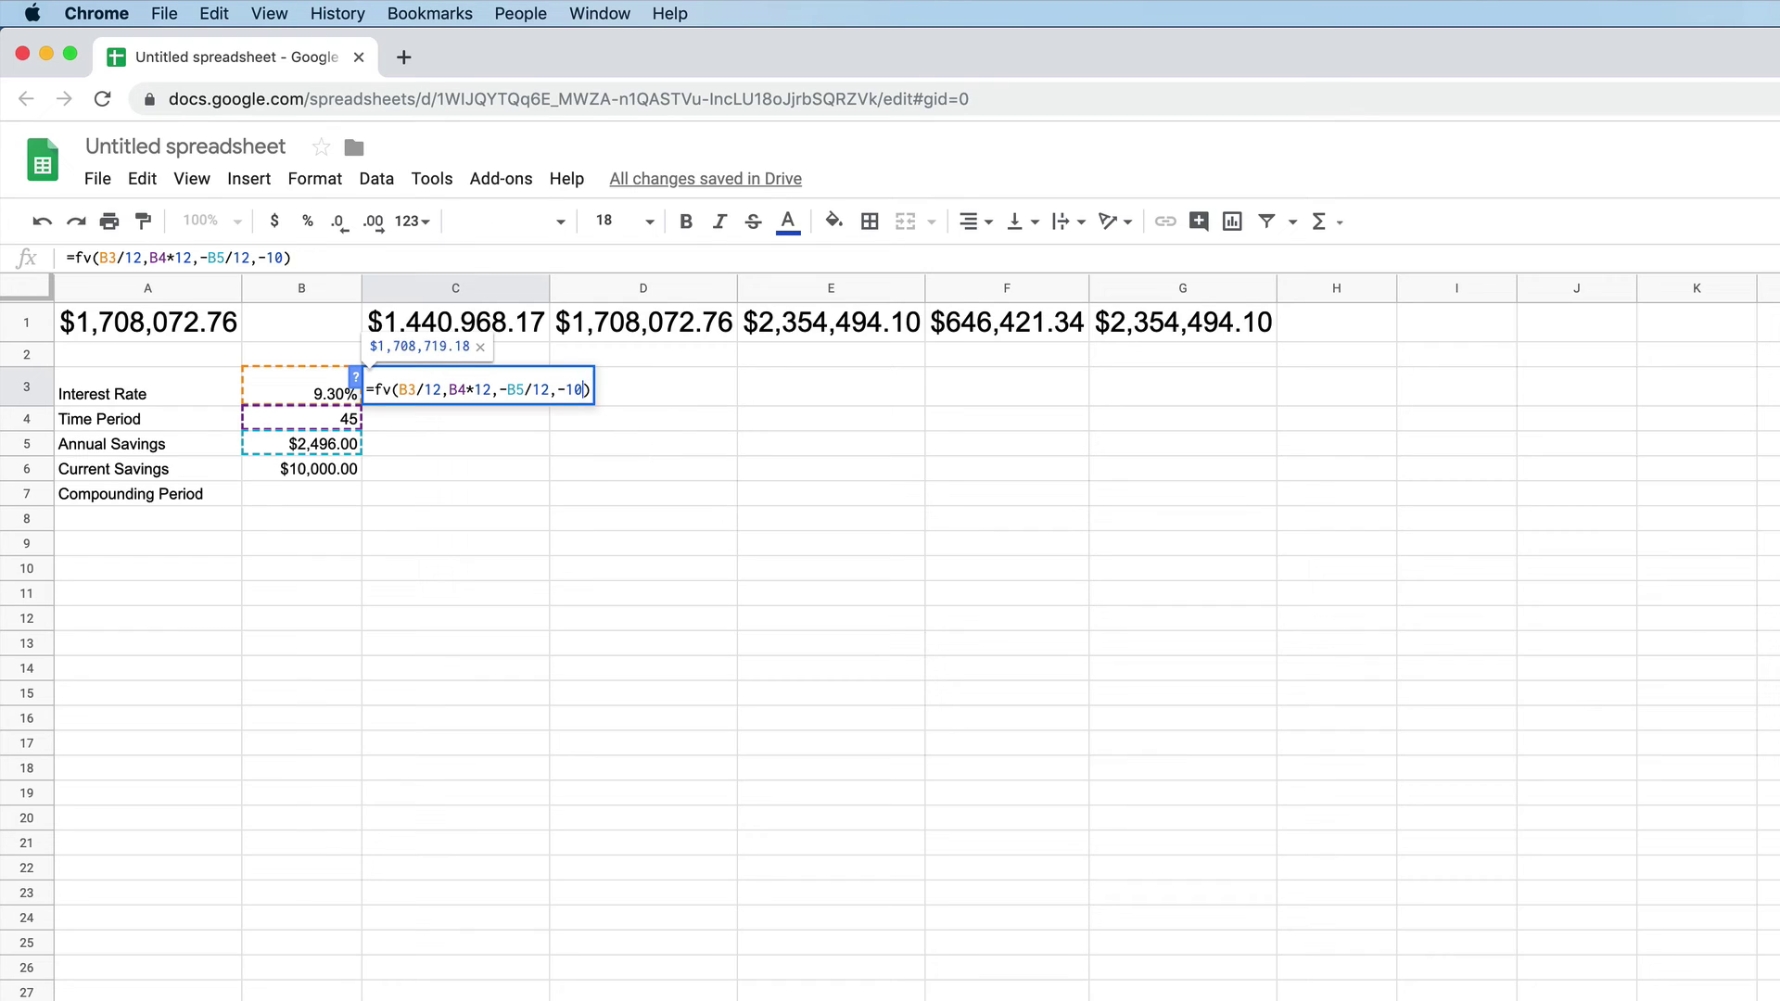
left_click(327, 471)
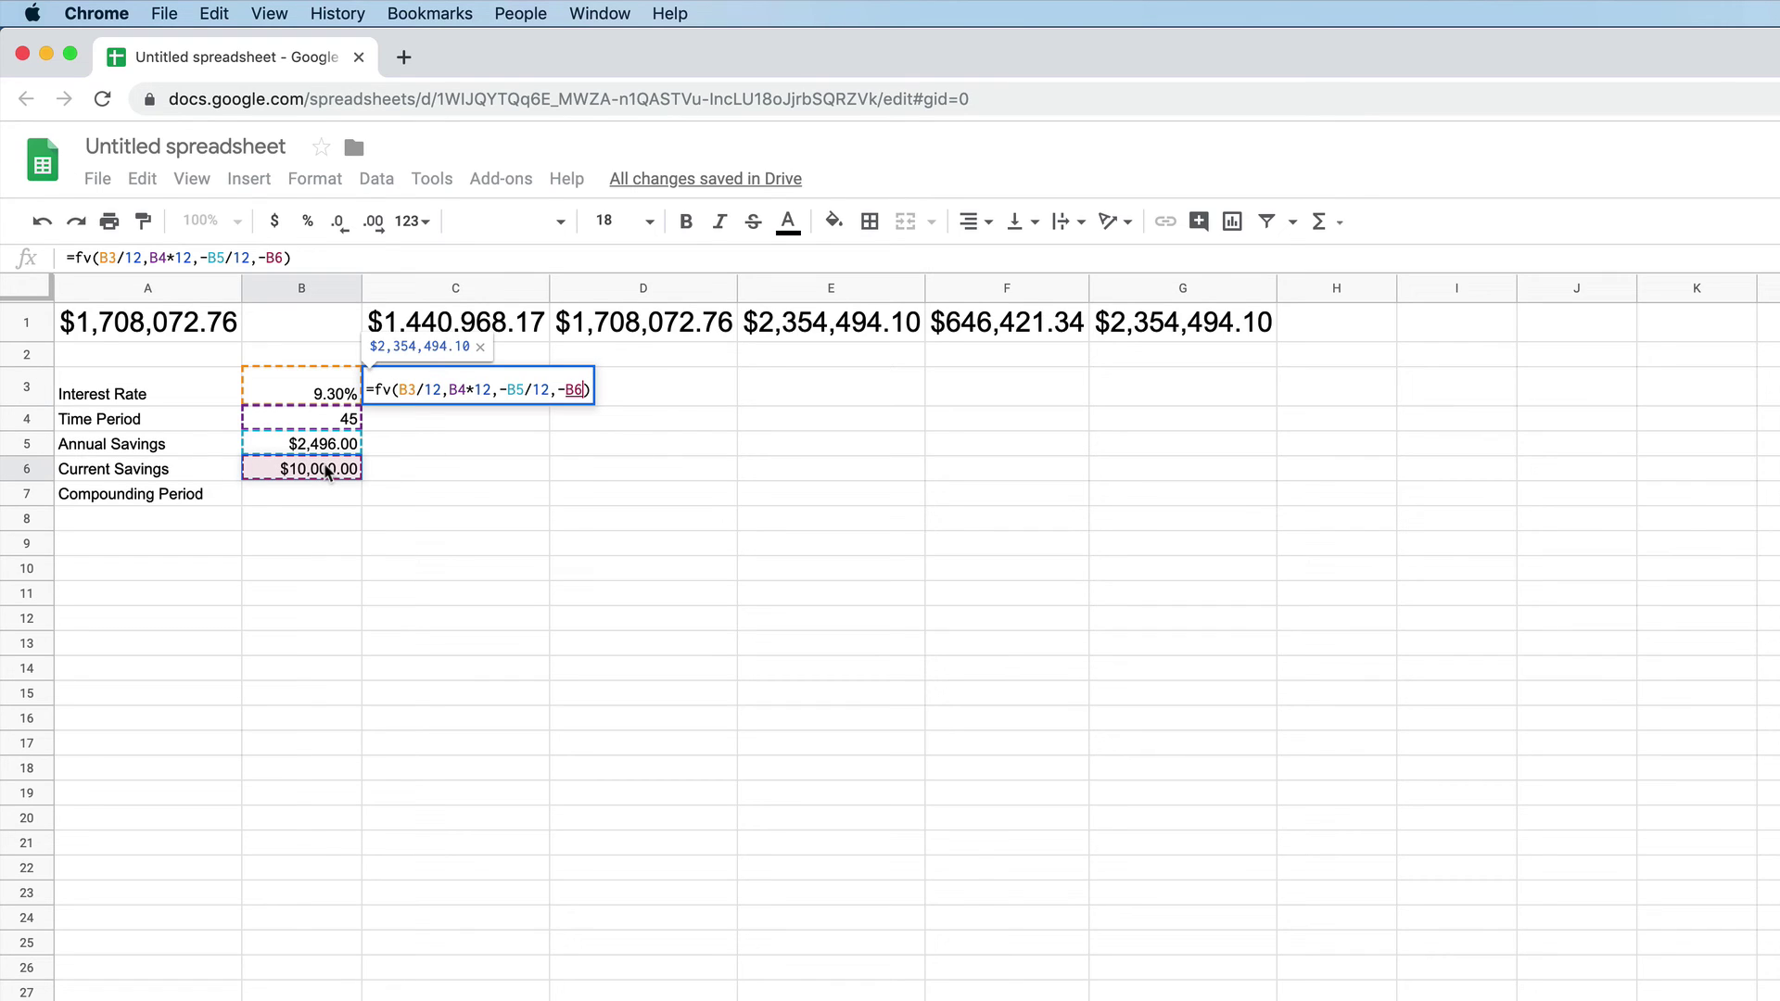
key("Return")
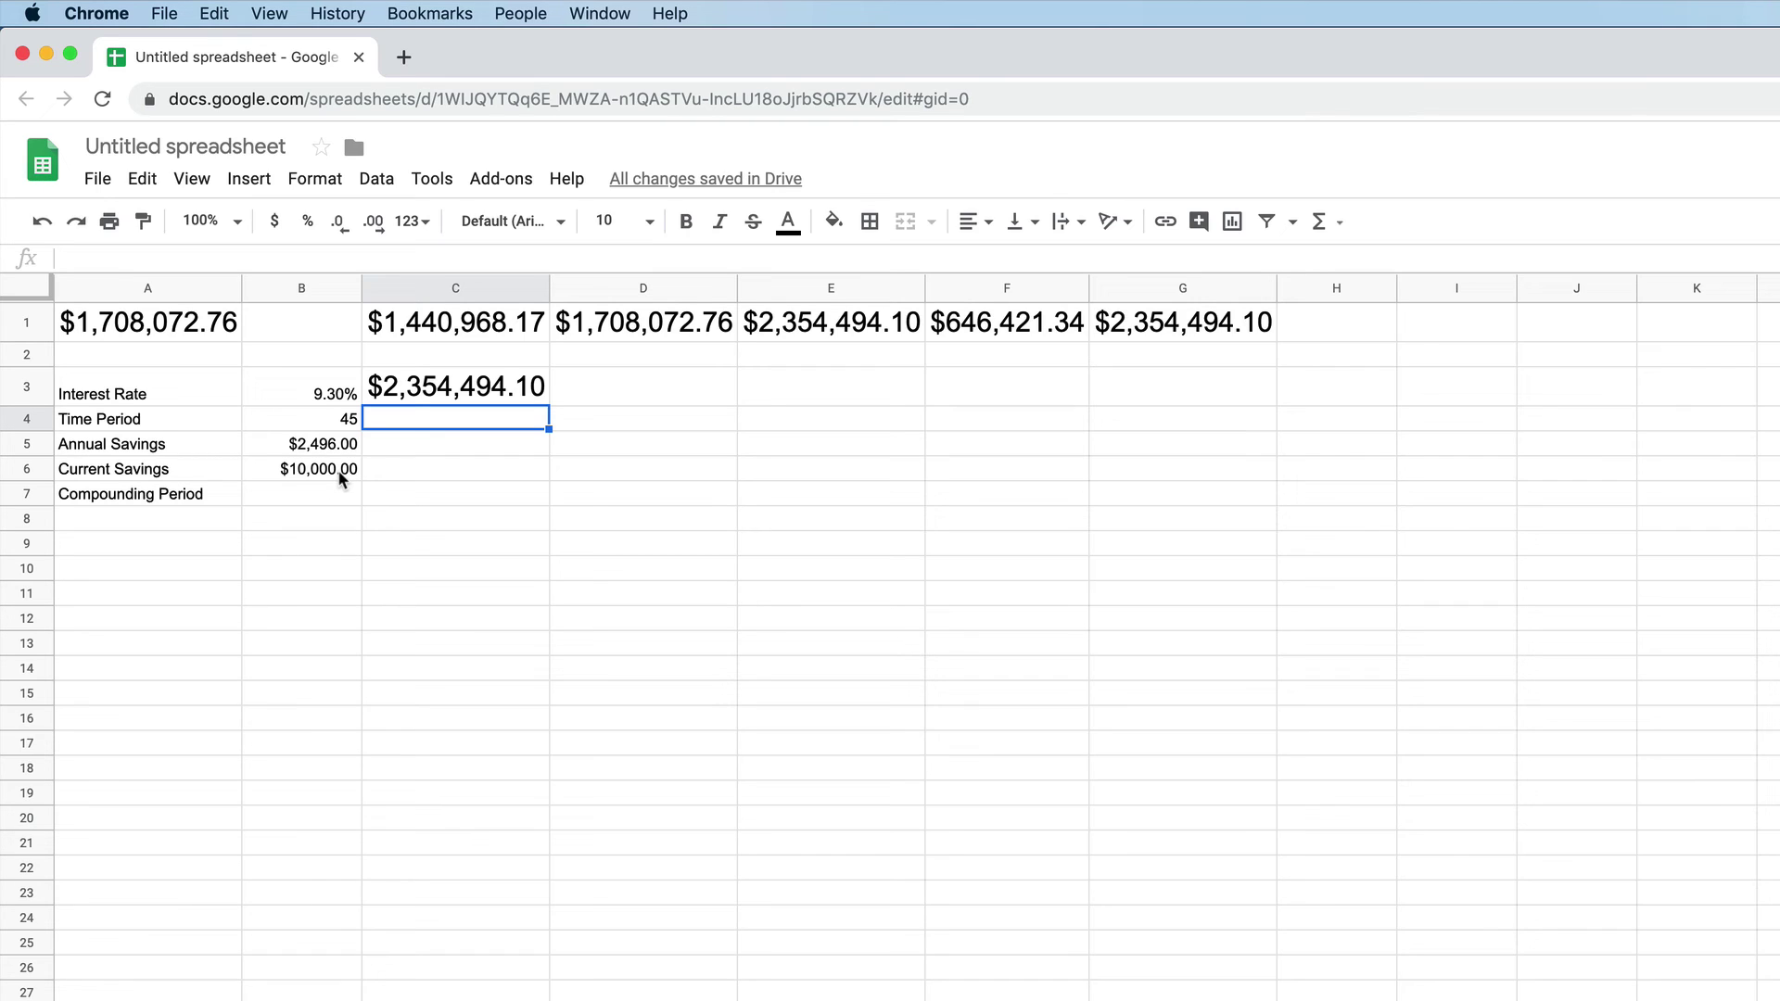
Step: Set Annual Savings in B5 to 3000
left_click(326, 447)
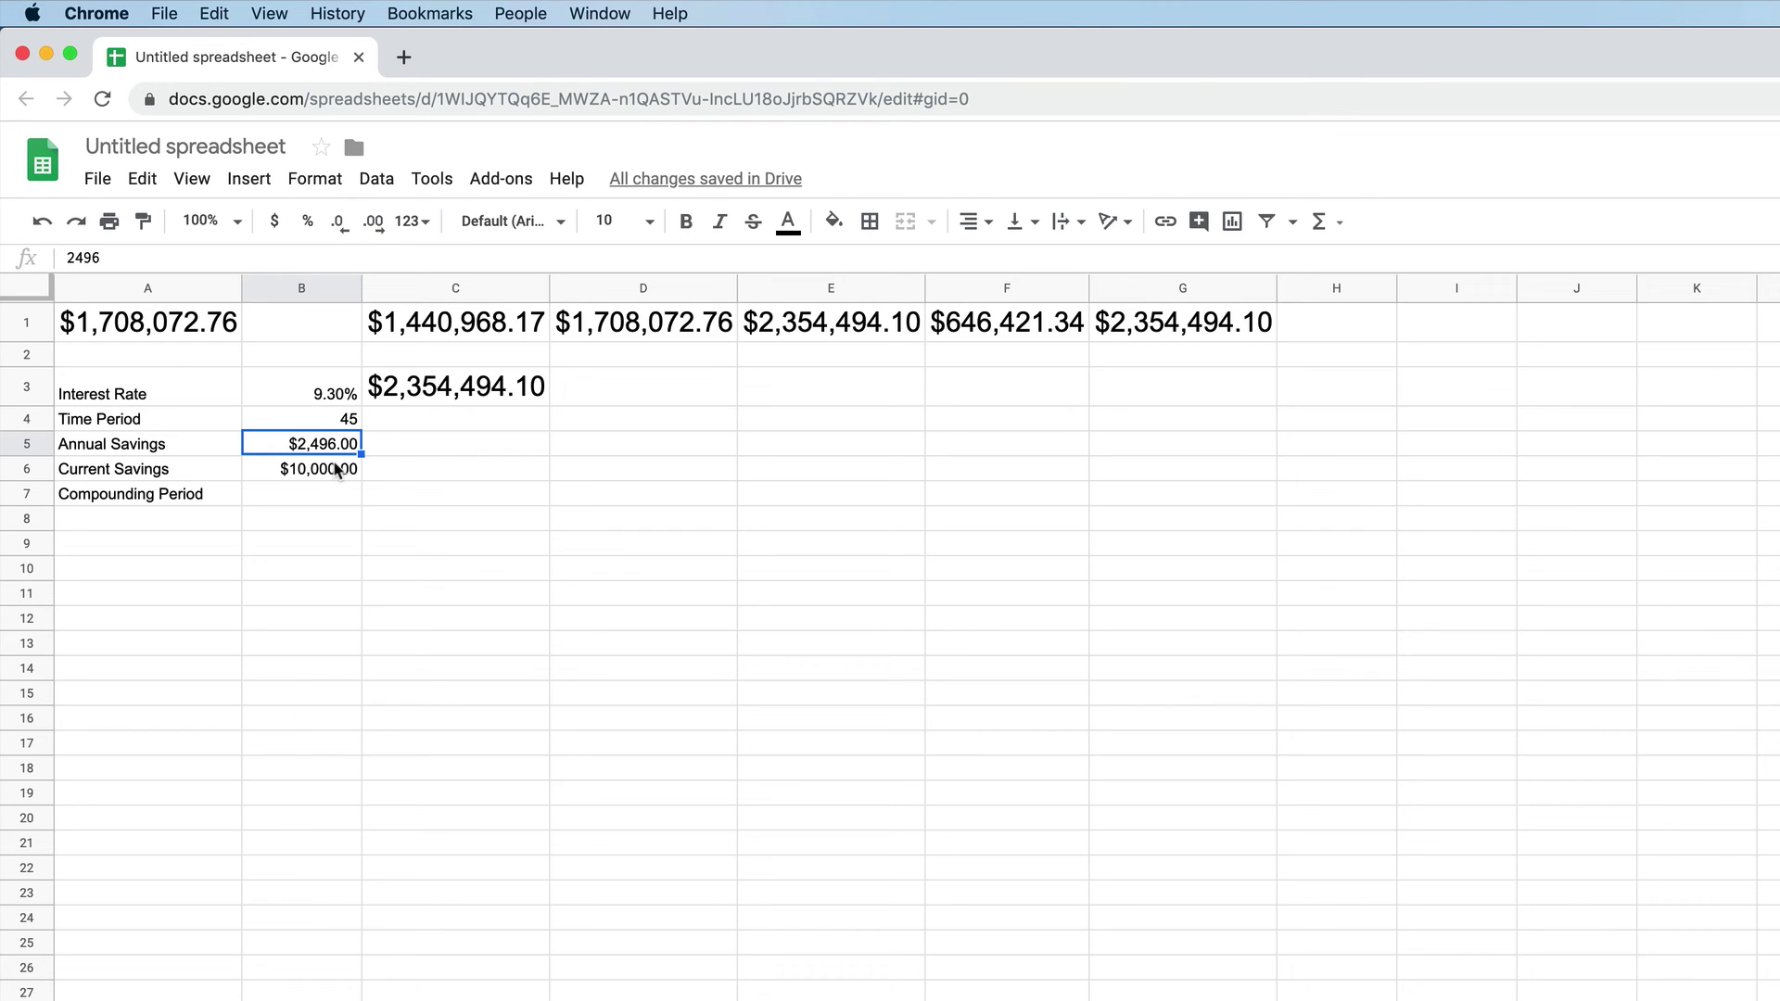
type("3000")
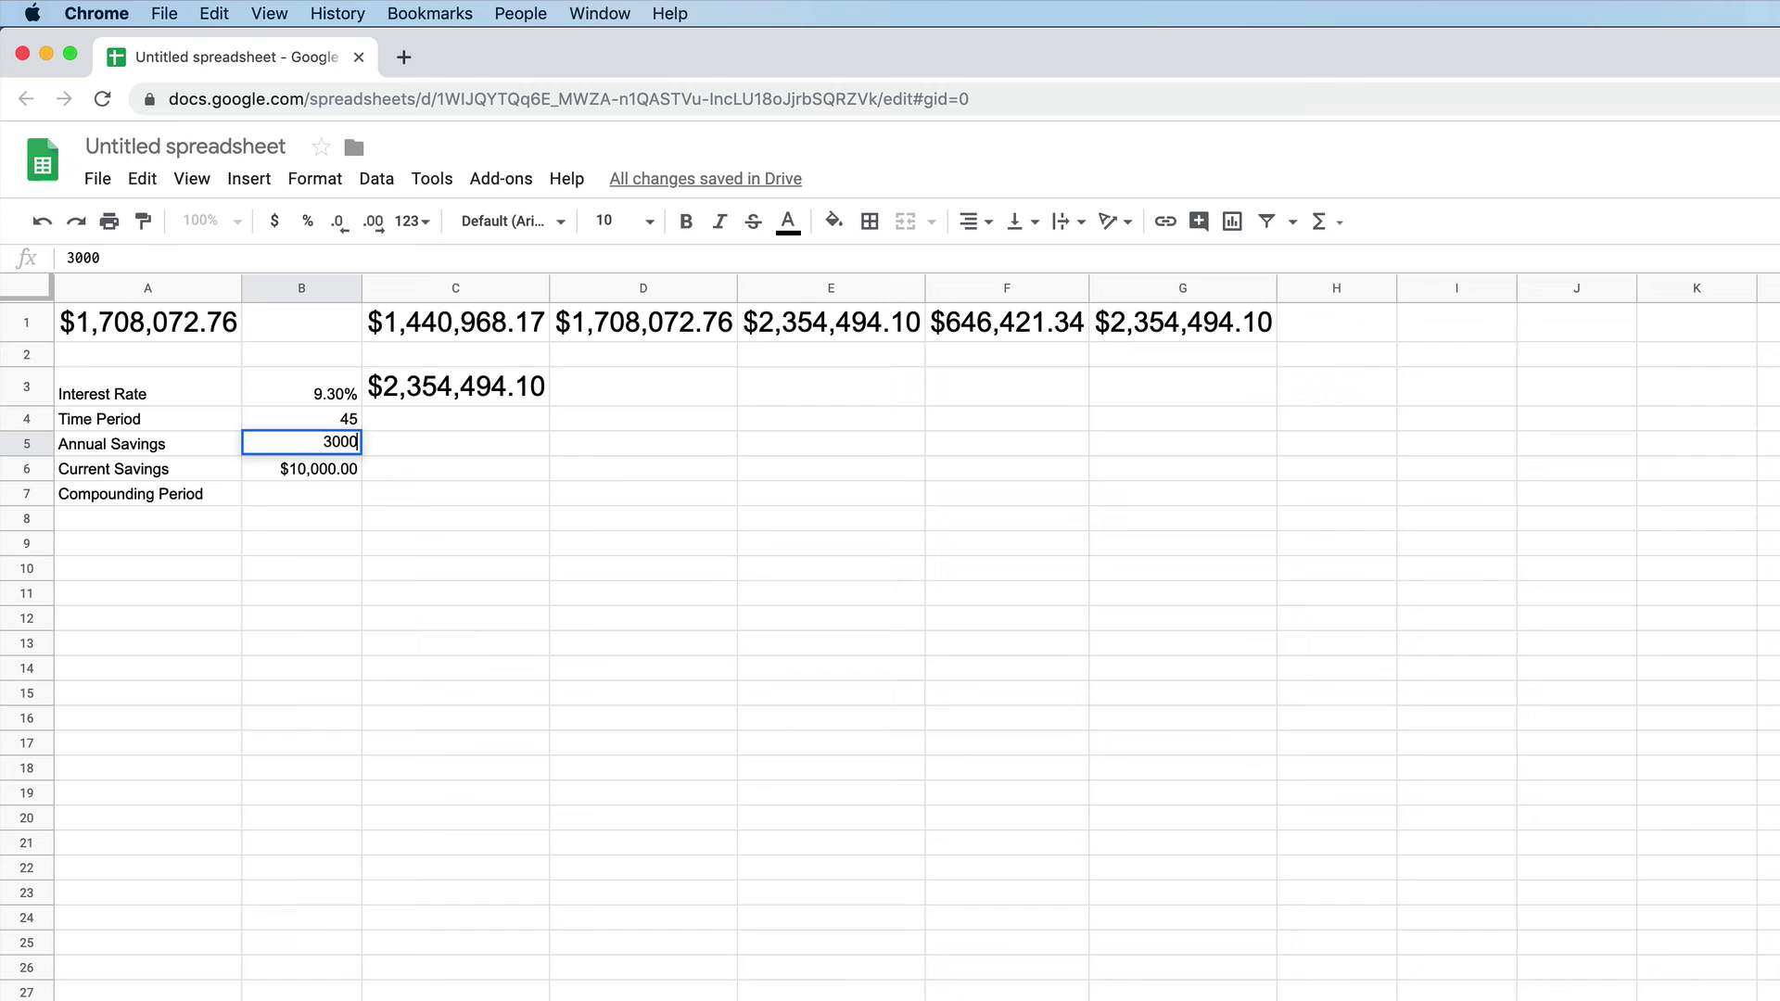
key("Return")
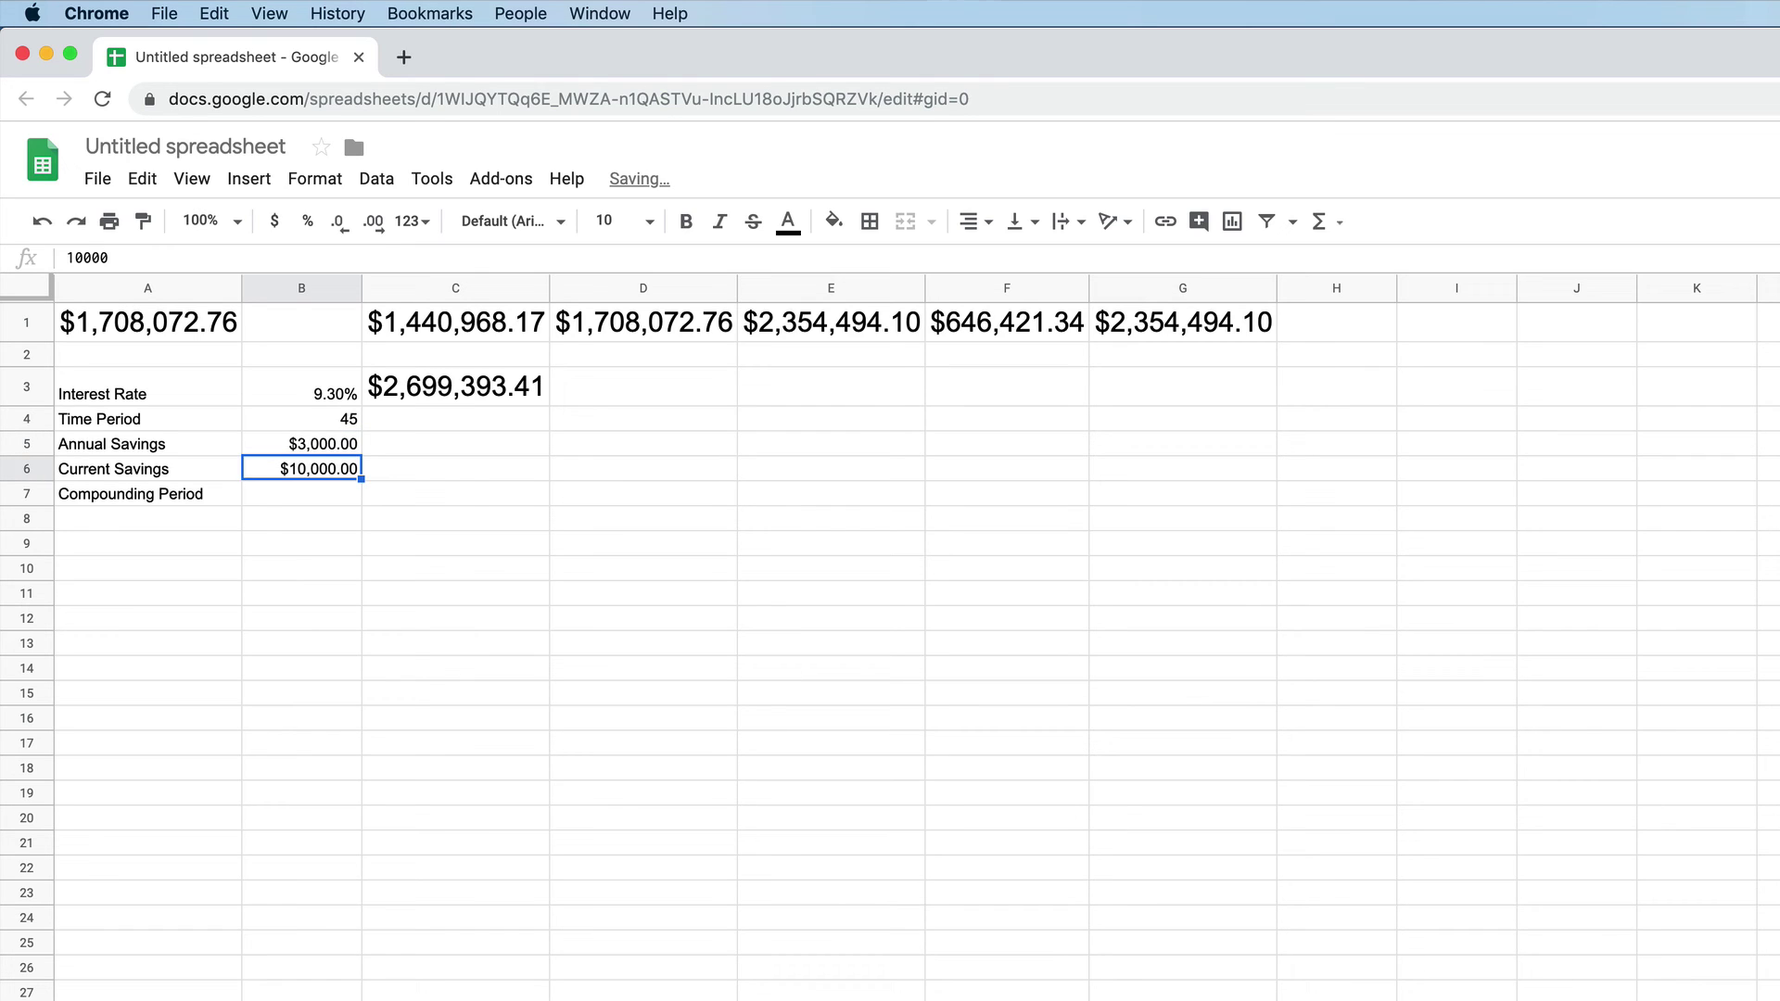
Step: Try a 7% Interest Rate in B3, then set it back to 9.3%
left_click(277, 398)
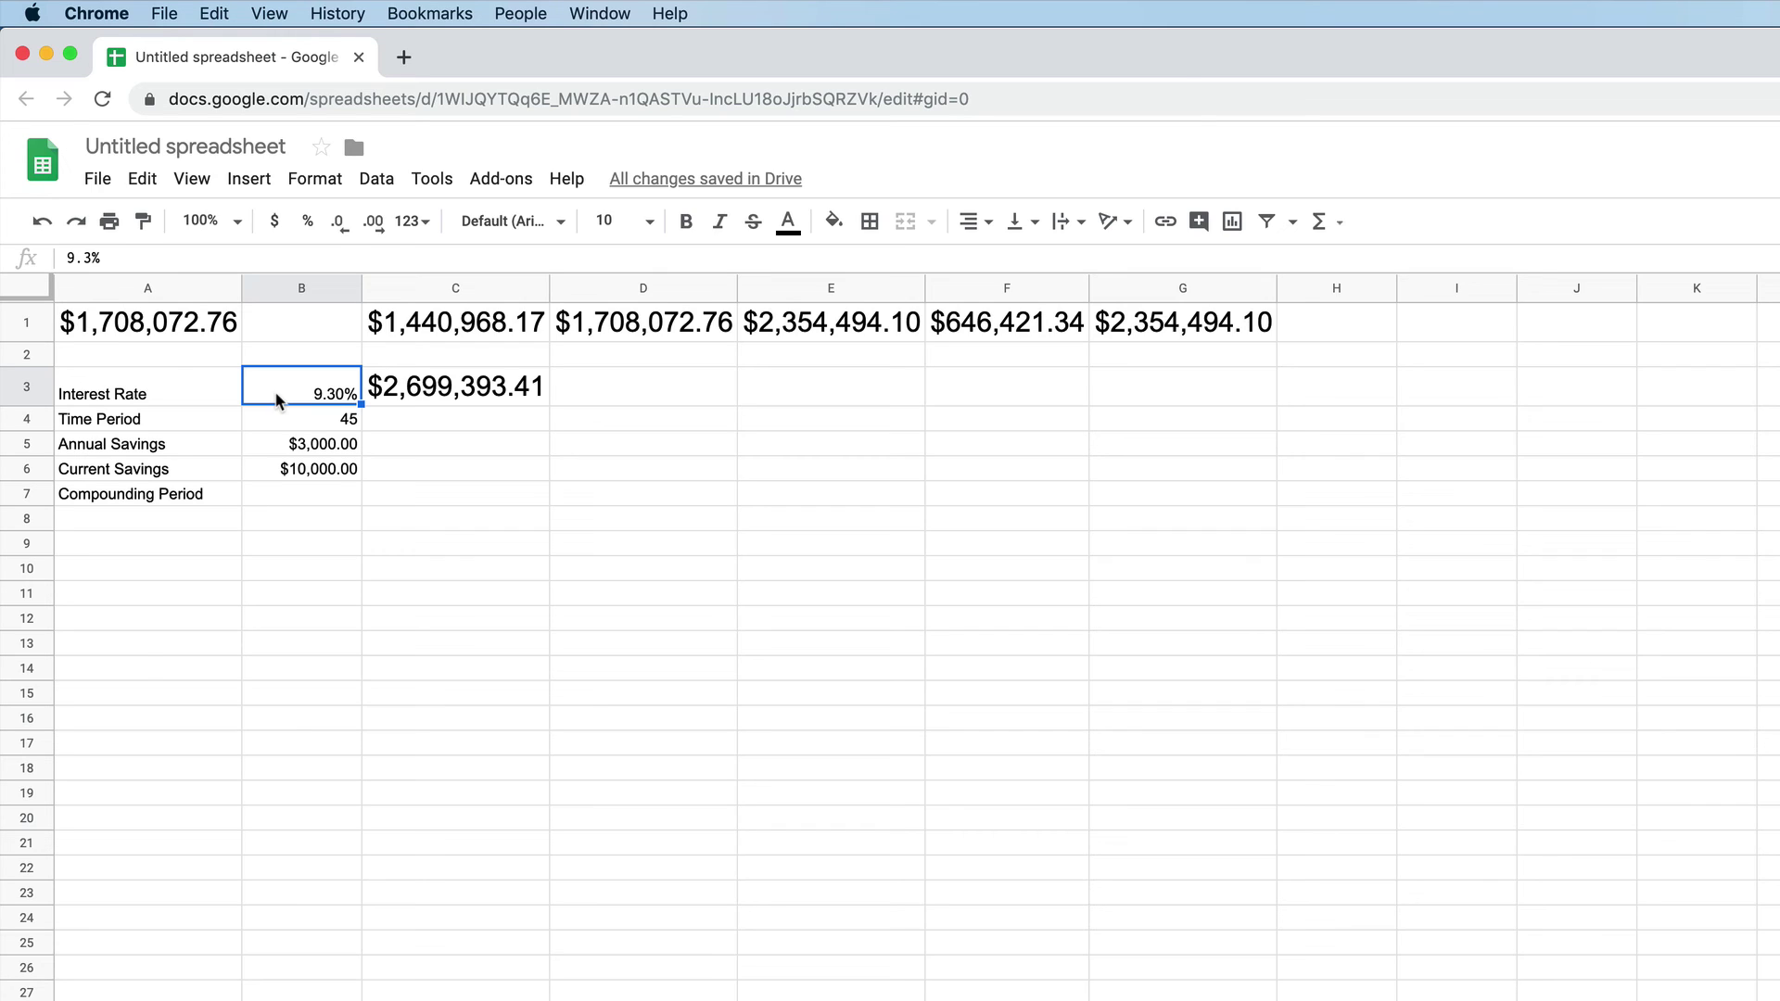
type("7")
key("Return")
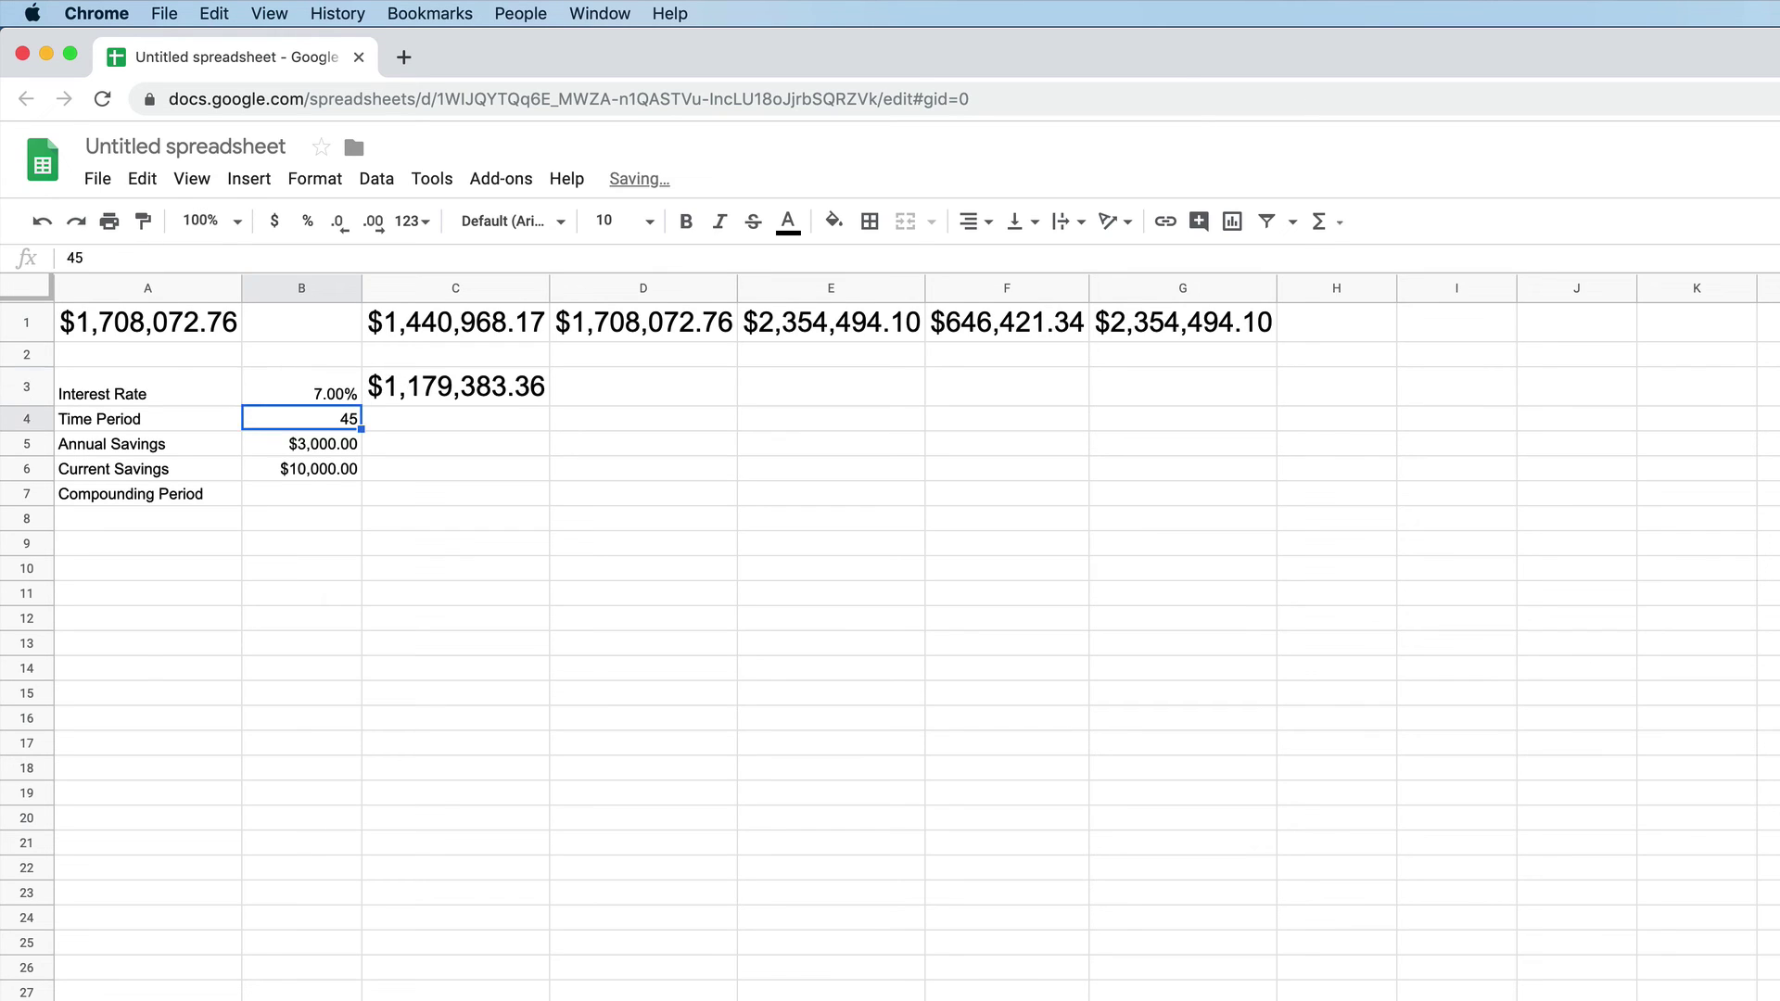
left_click(283, 393)
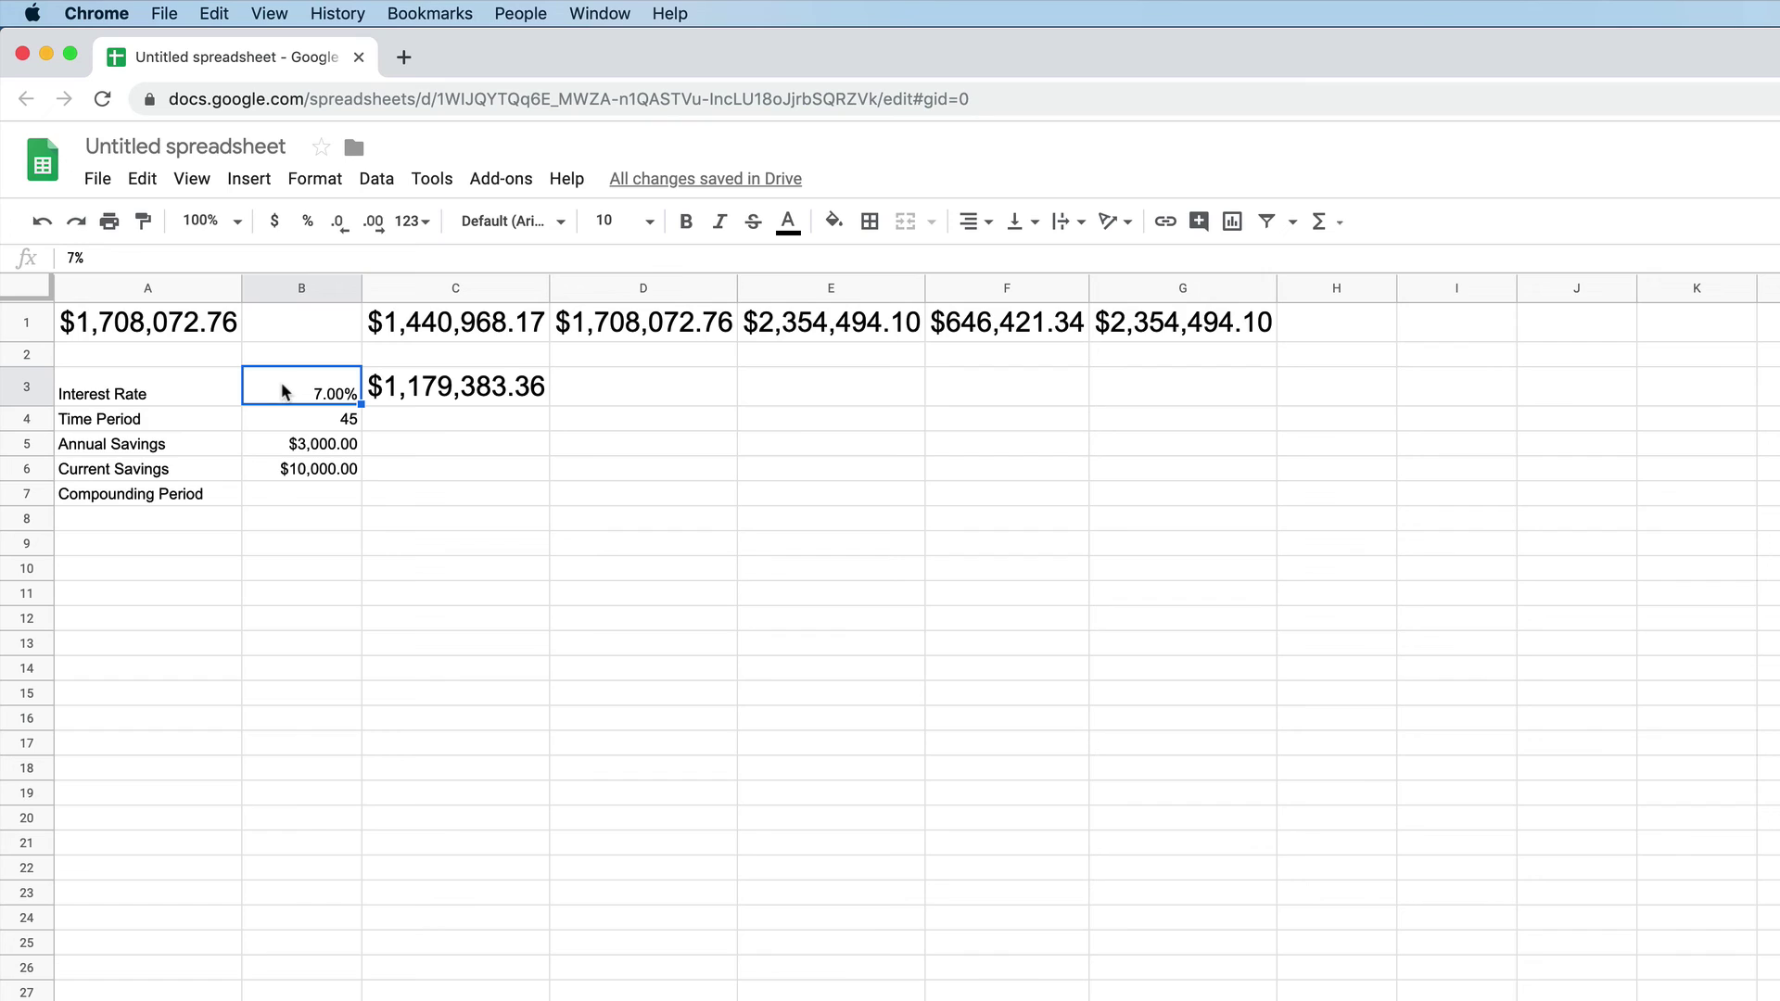
type("9.3")
key("Return")
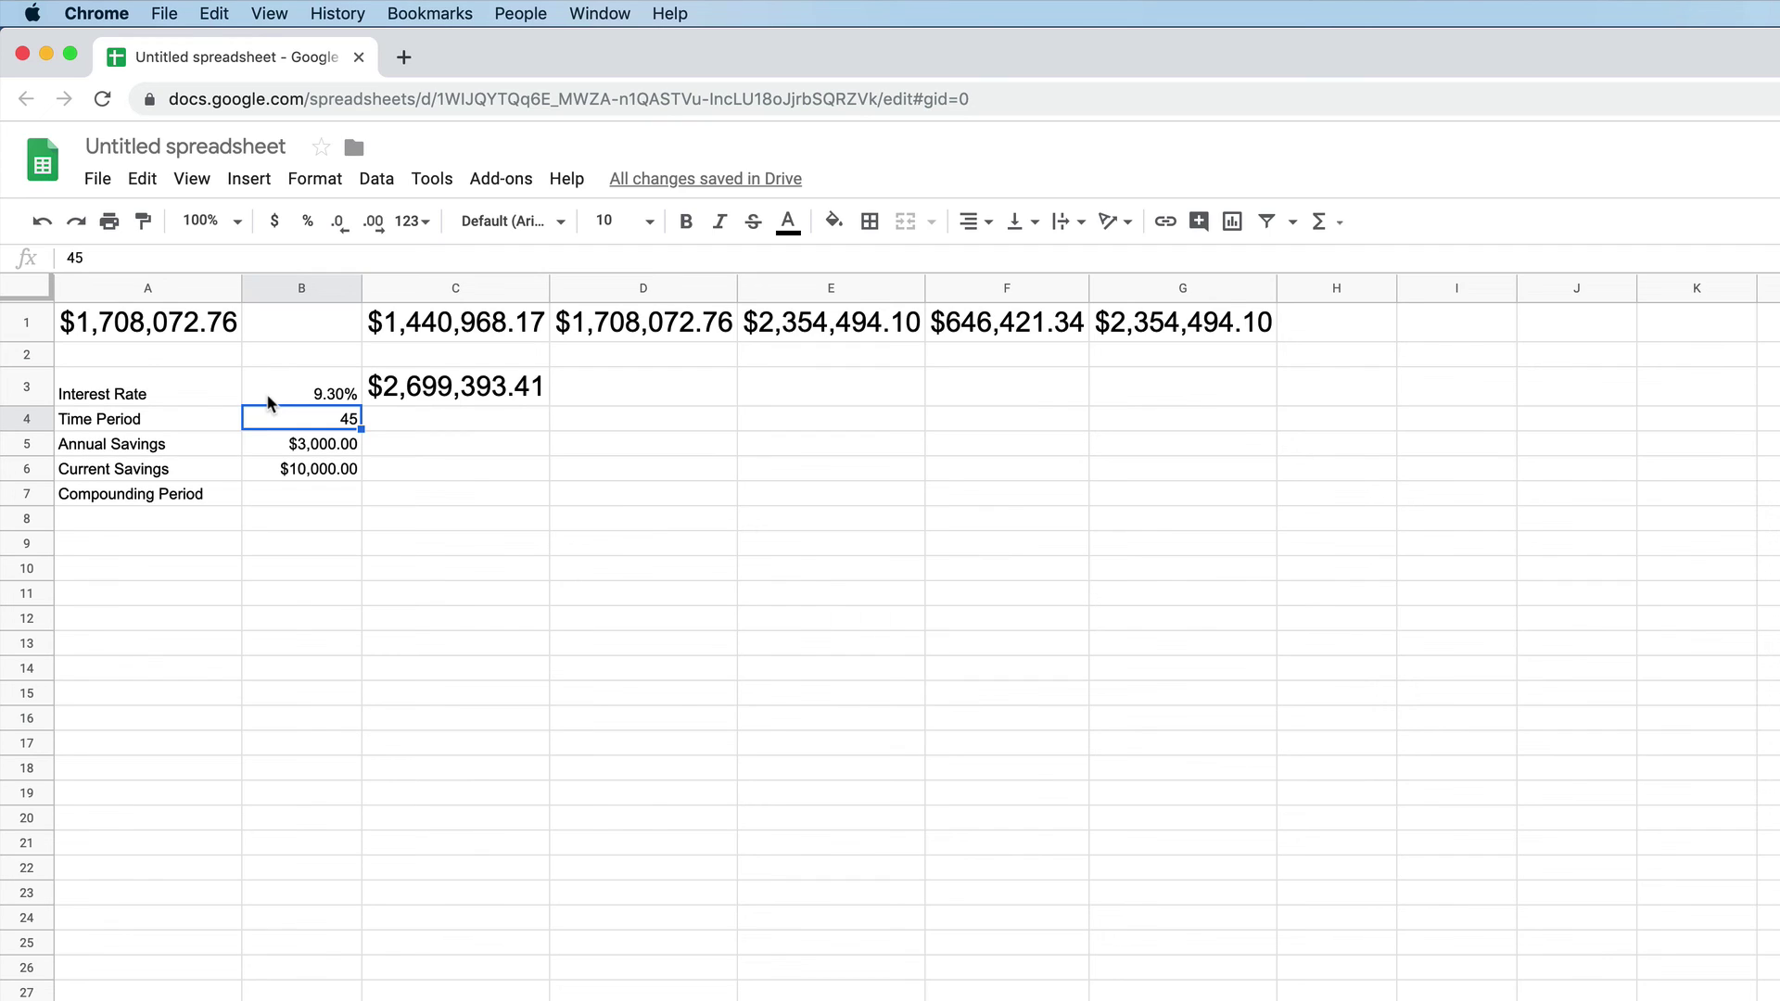
Step: Enter 12 as the Compounding Period in B7
left_click(296, 501)
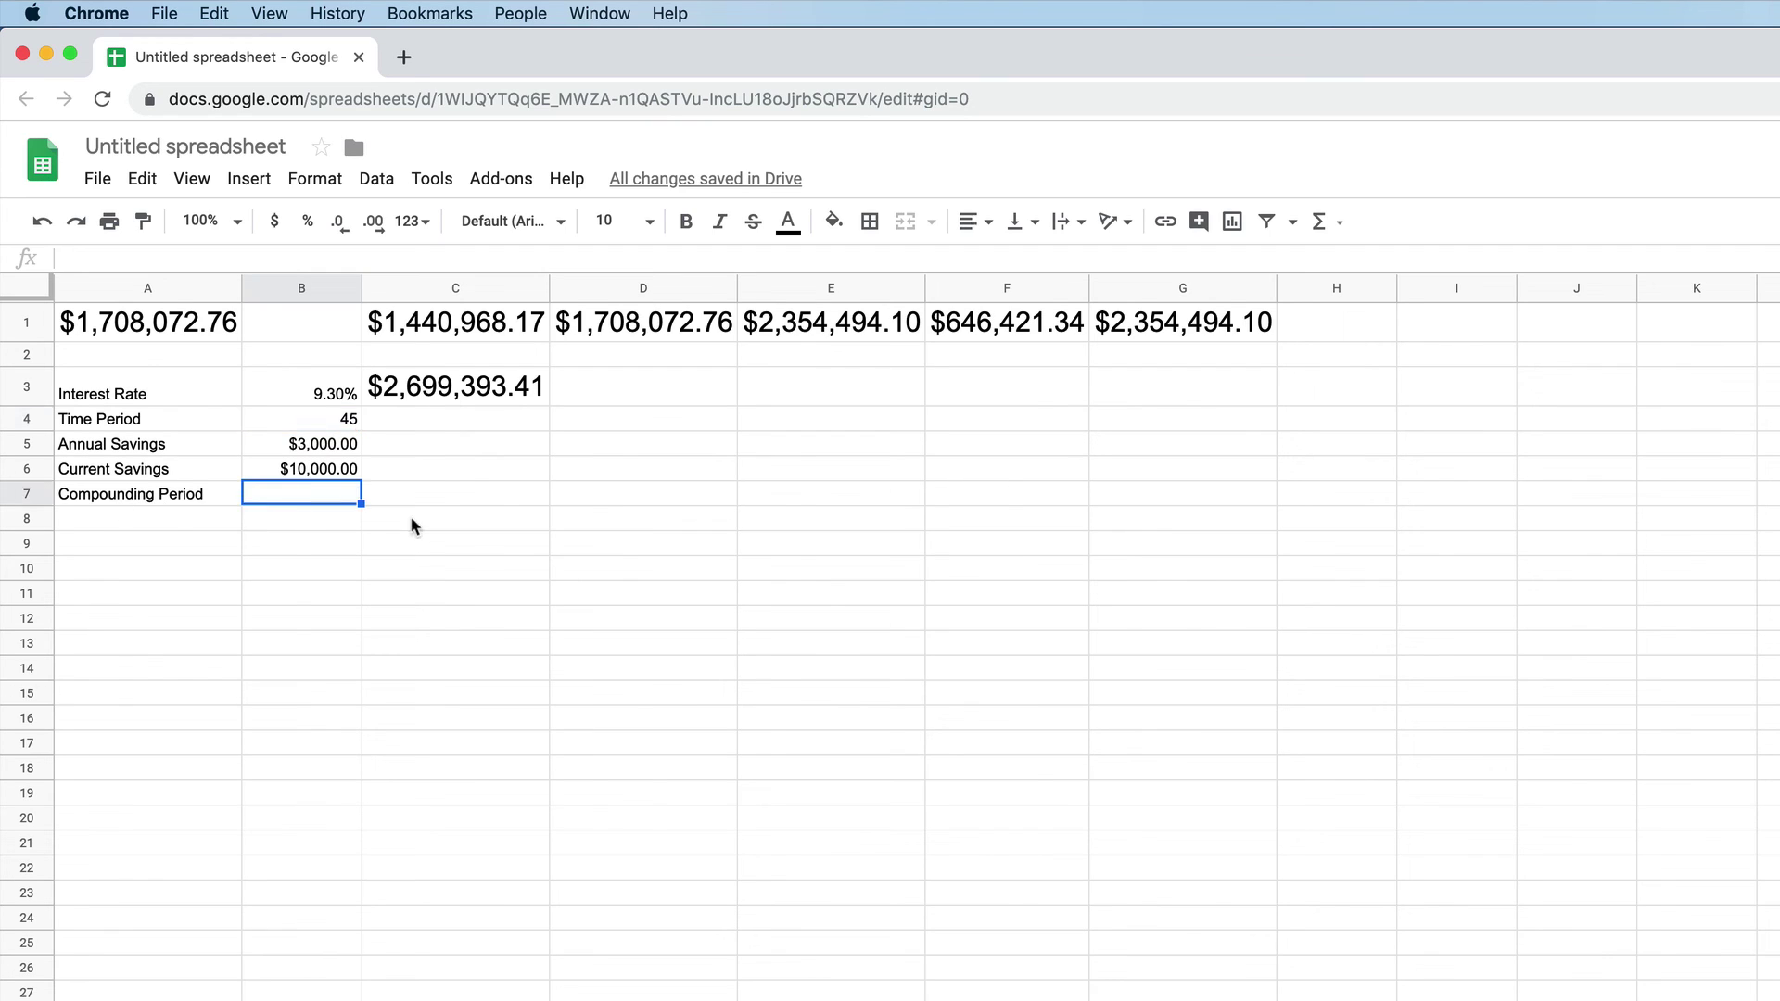
left_click(422, 394)
double_click(443, 393)
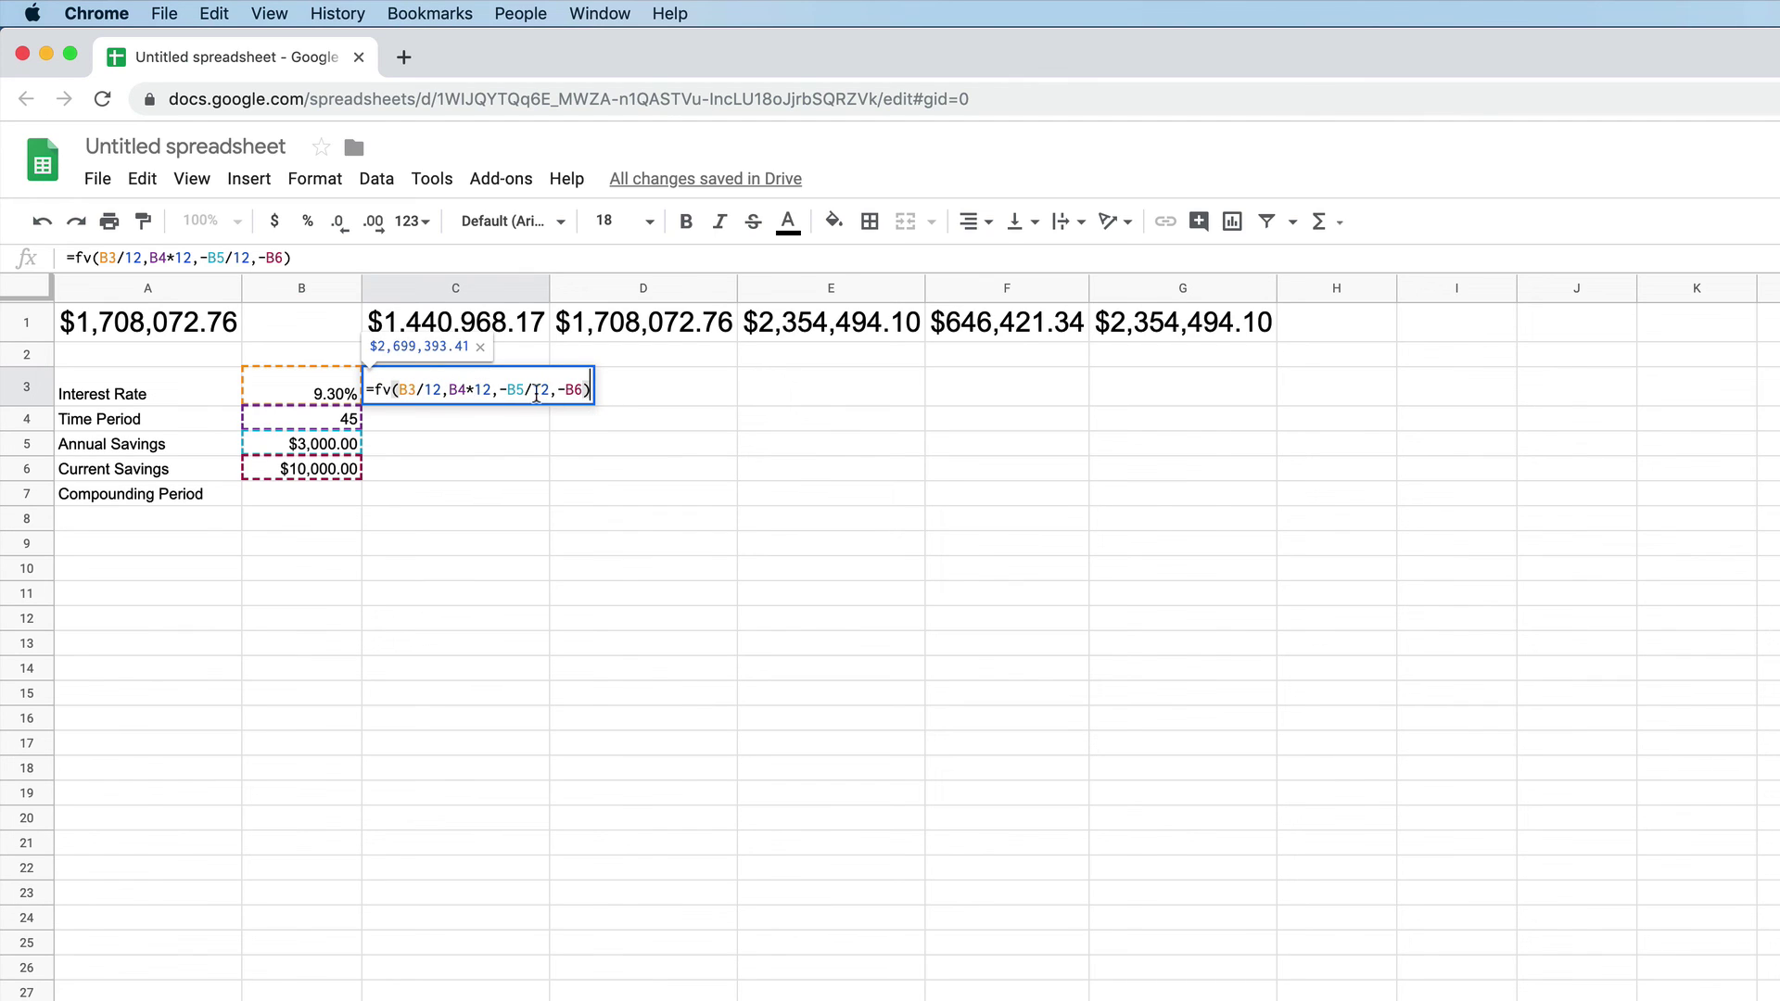
left_click(441, 389)
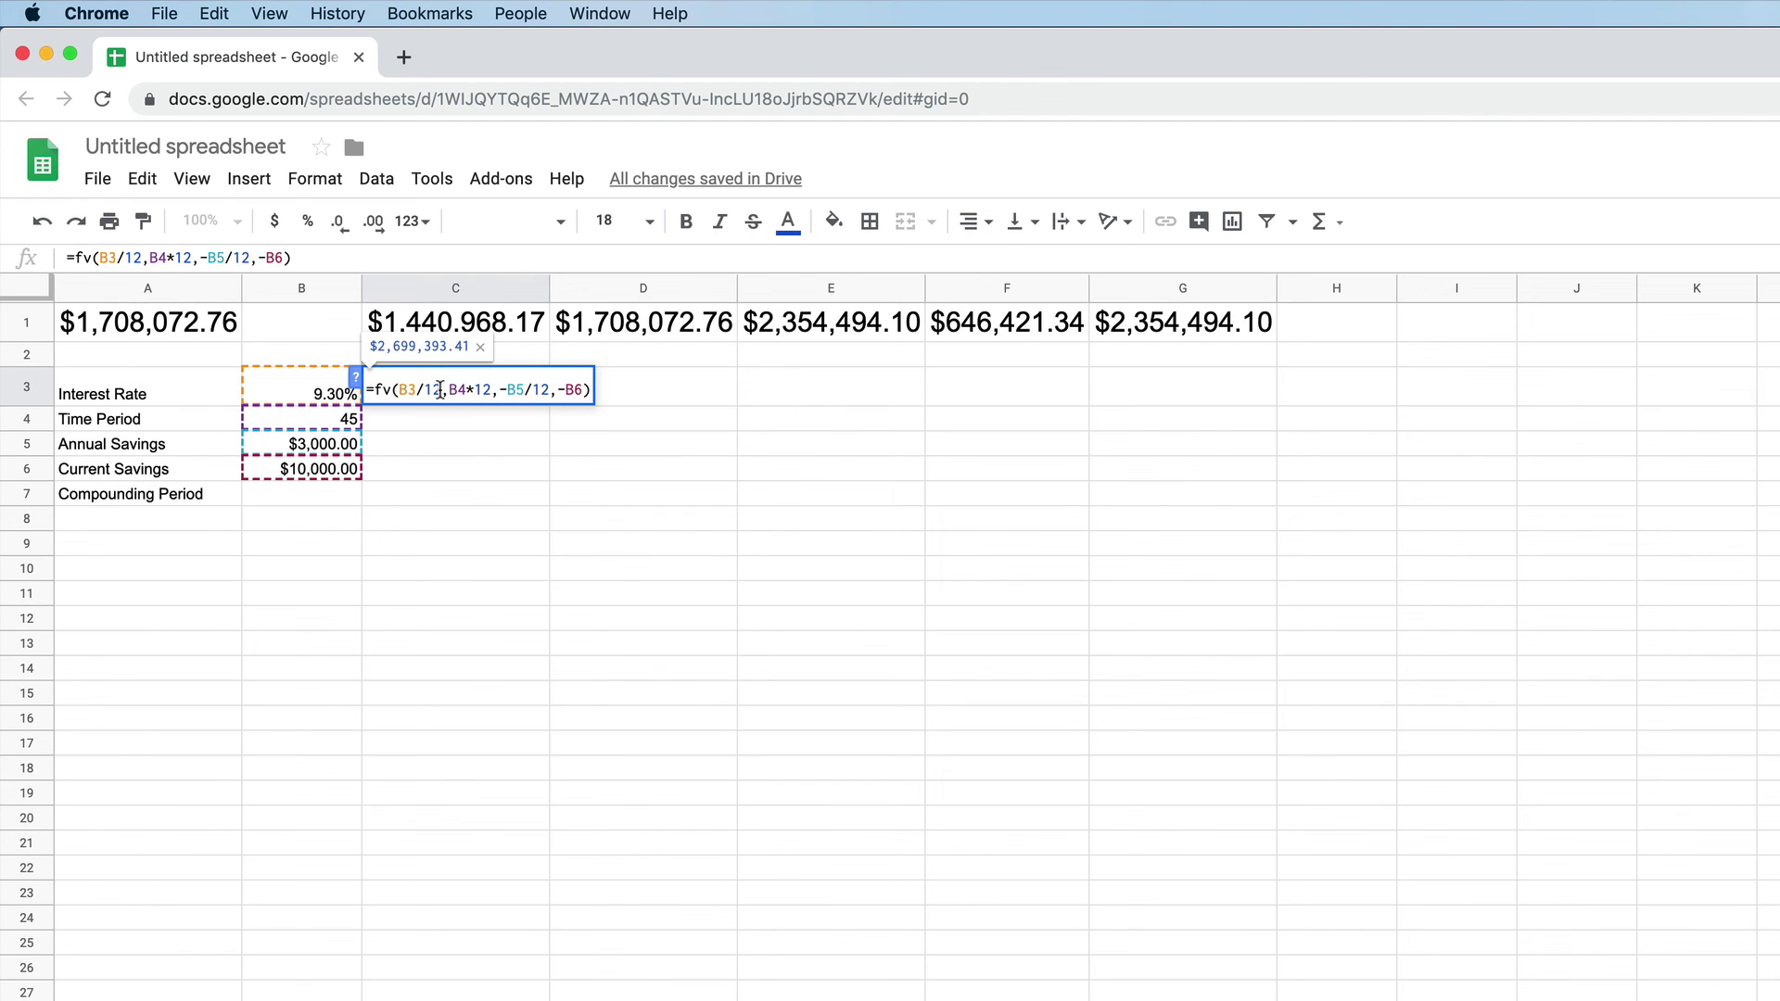
left_click(343, 498)
type("1")
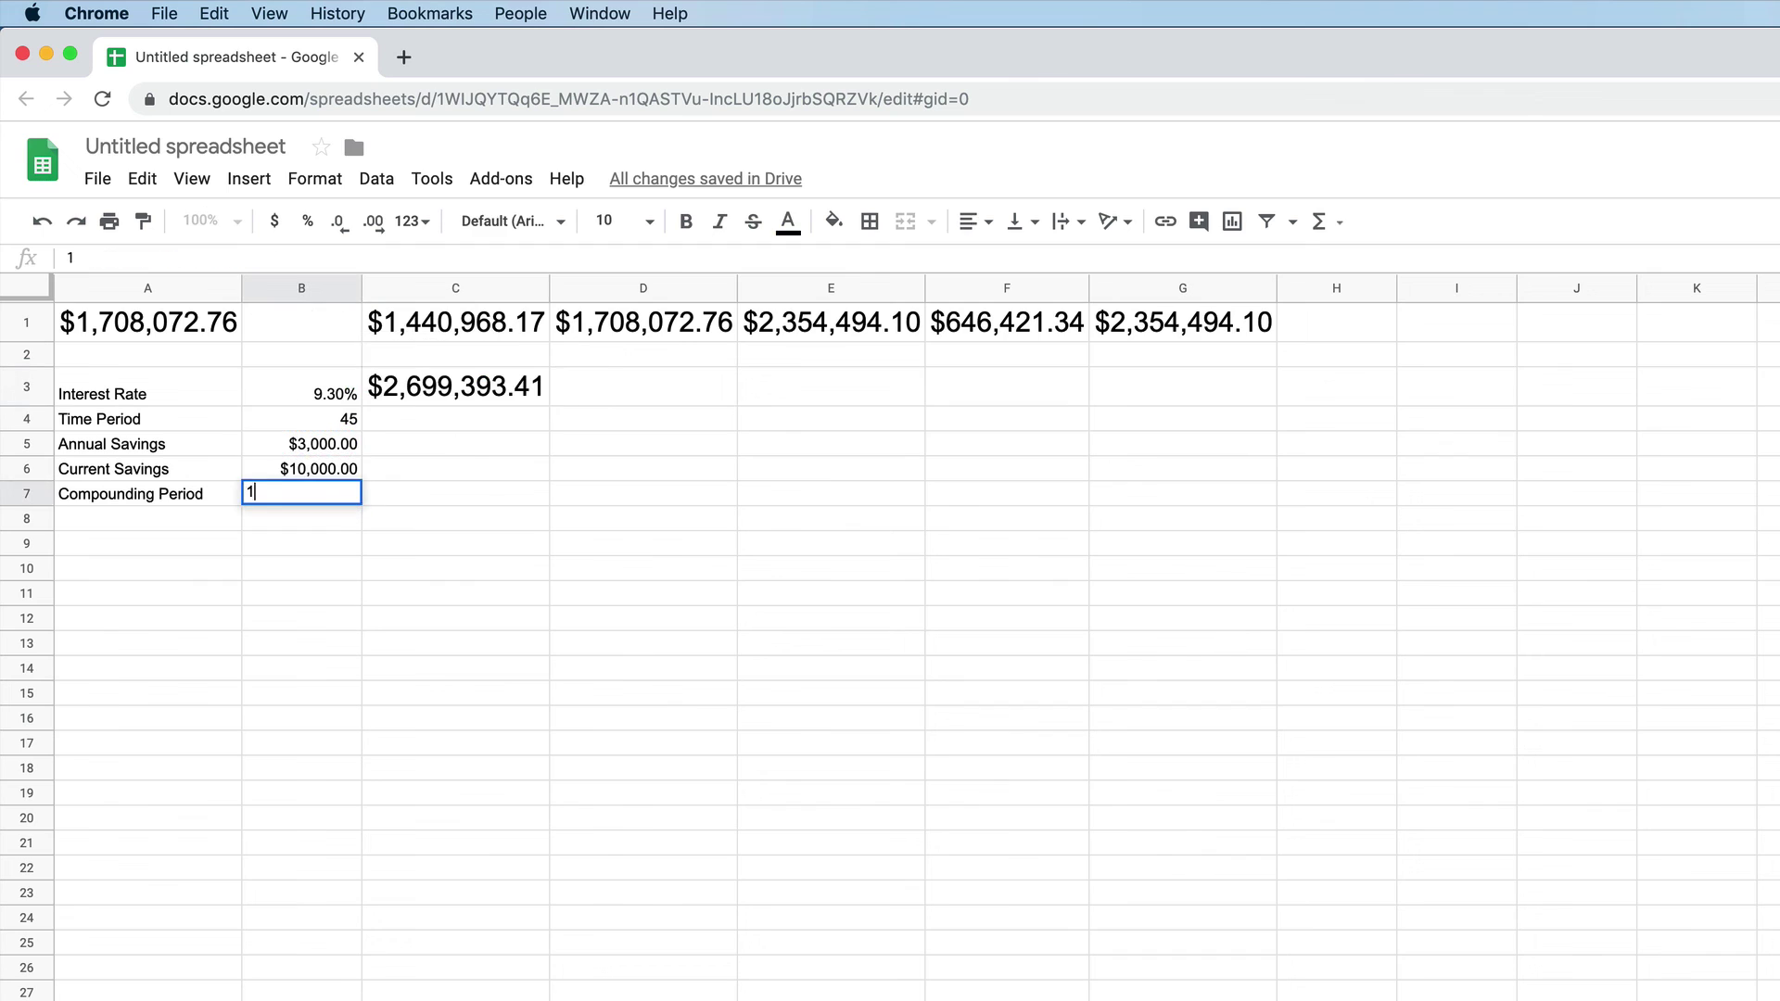
type("2")
Step: Rewrite C3 as =fv(B3/B7,B4*B7,-B5/B7,-B6), replacing each hard-coded 12 with B7
left_click(437, 389)
double_click(442, 390)
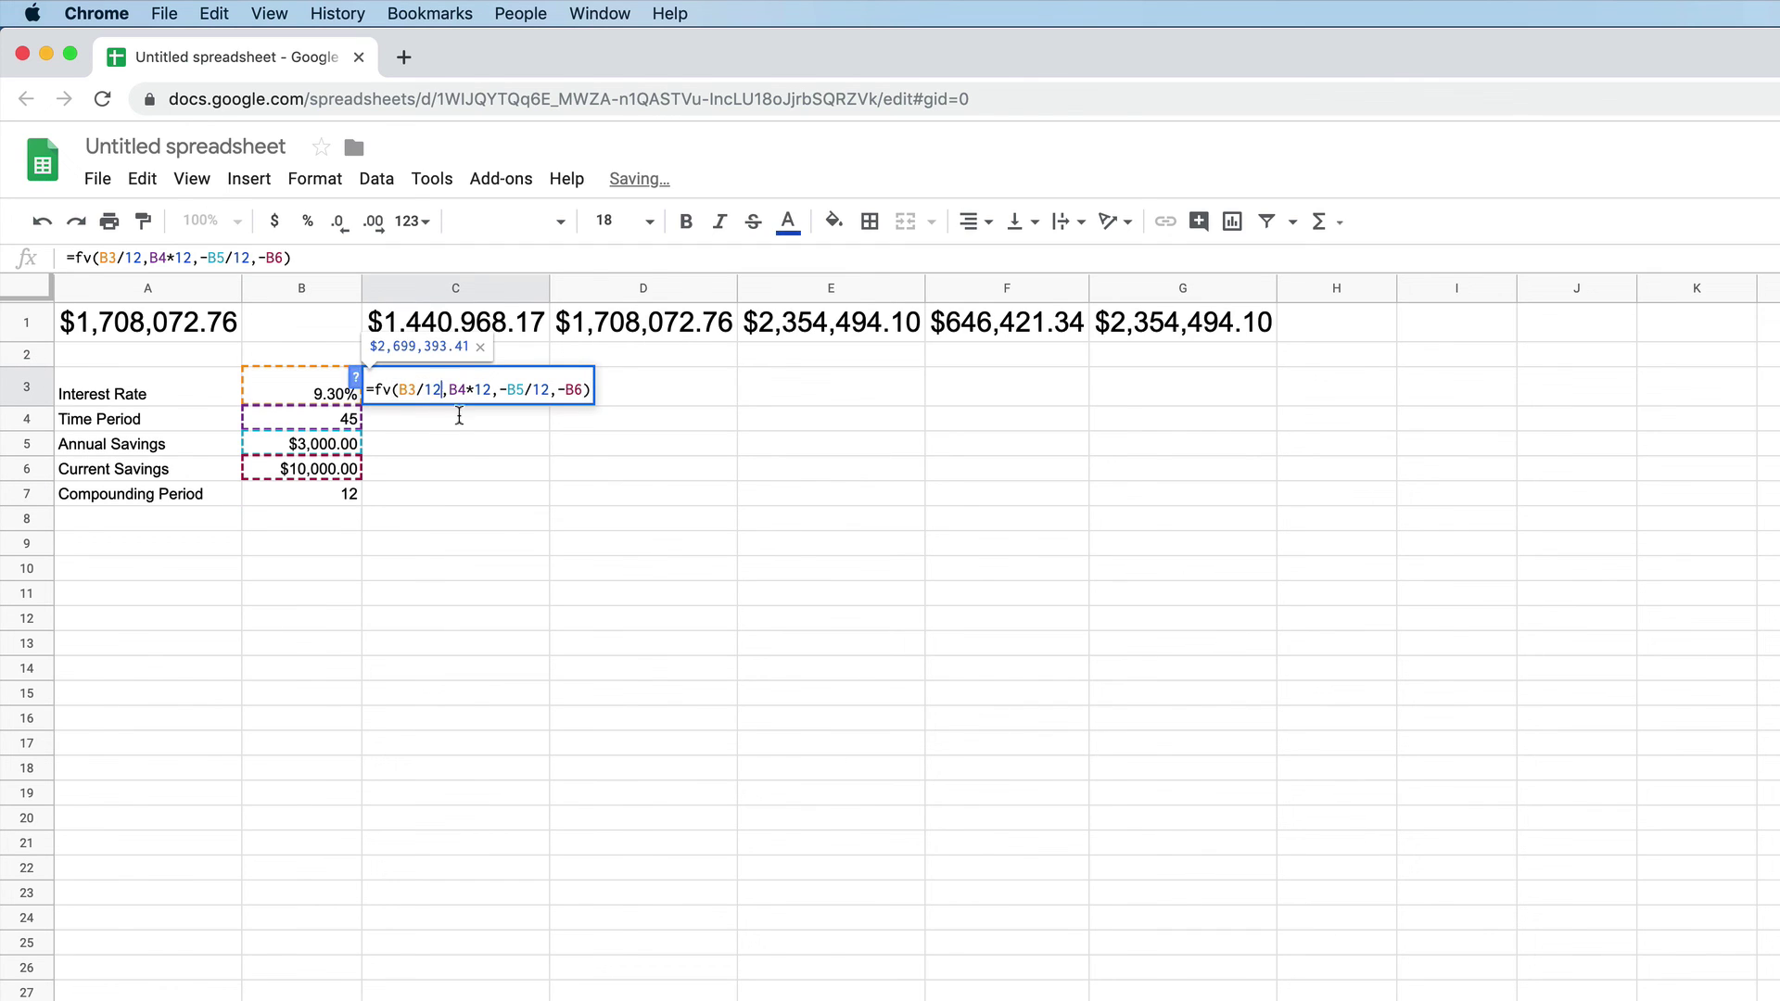
key("BackSpace")
key("BackSpace")
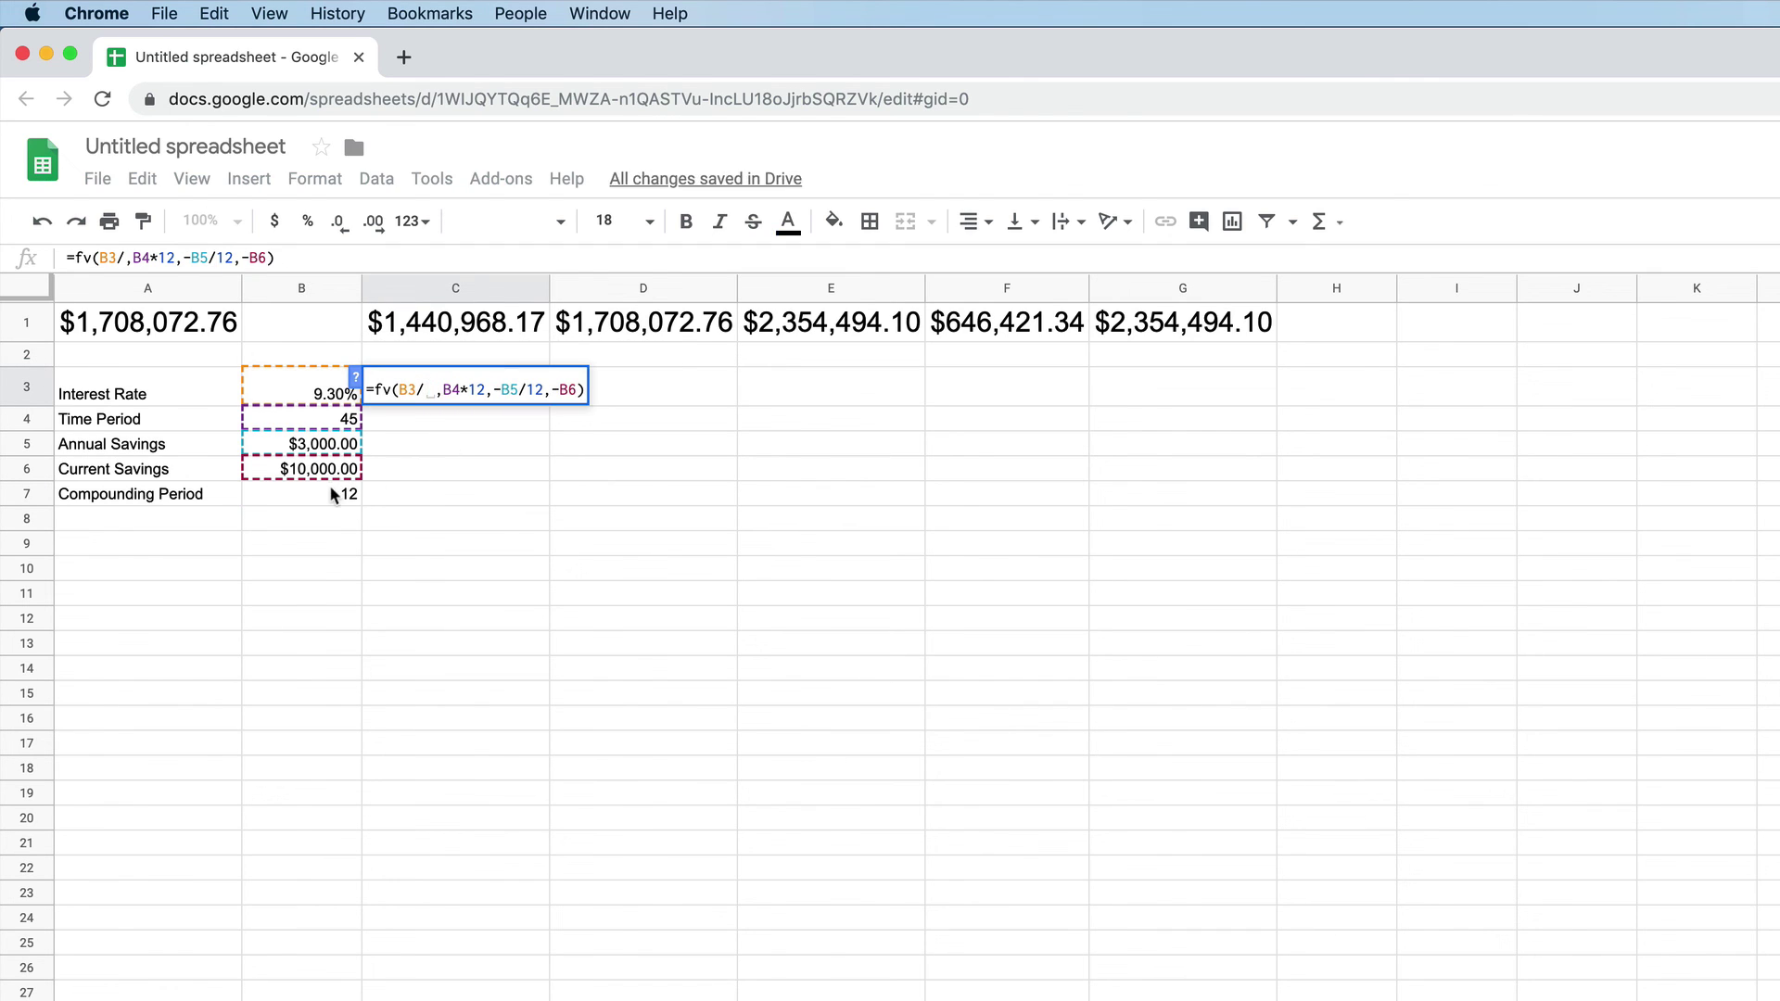
left_click(332, 492)
left_click(492, 389)
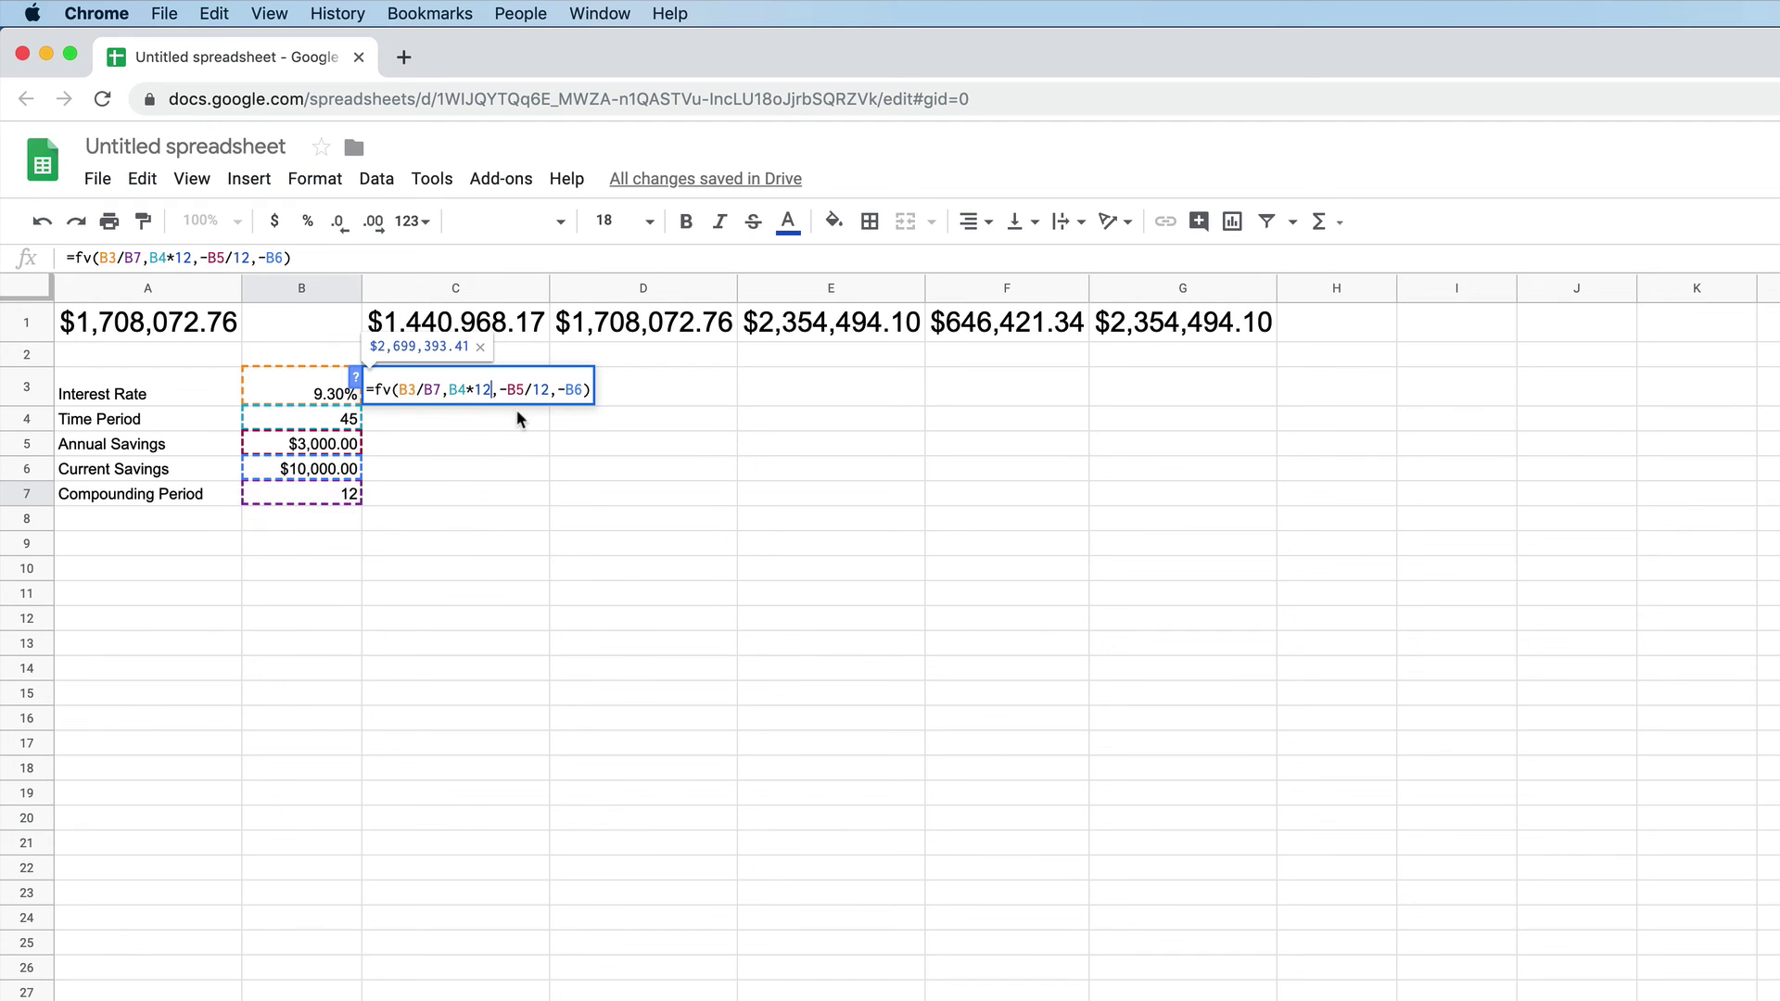
key("BackSpace")
key("BackSpace")
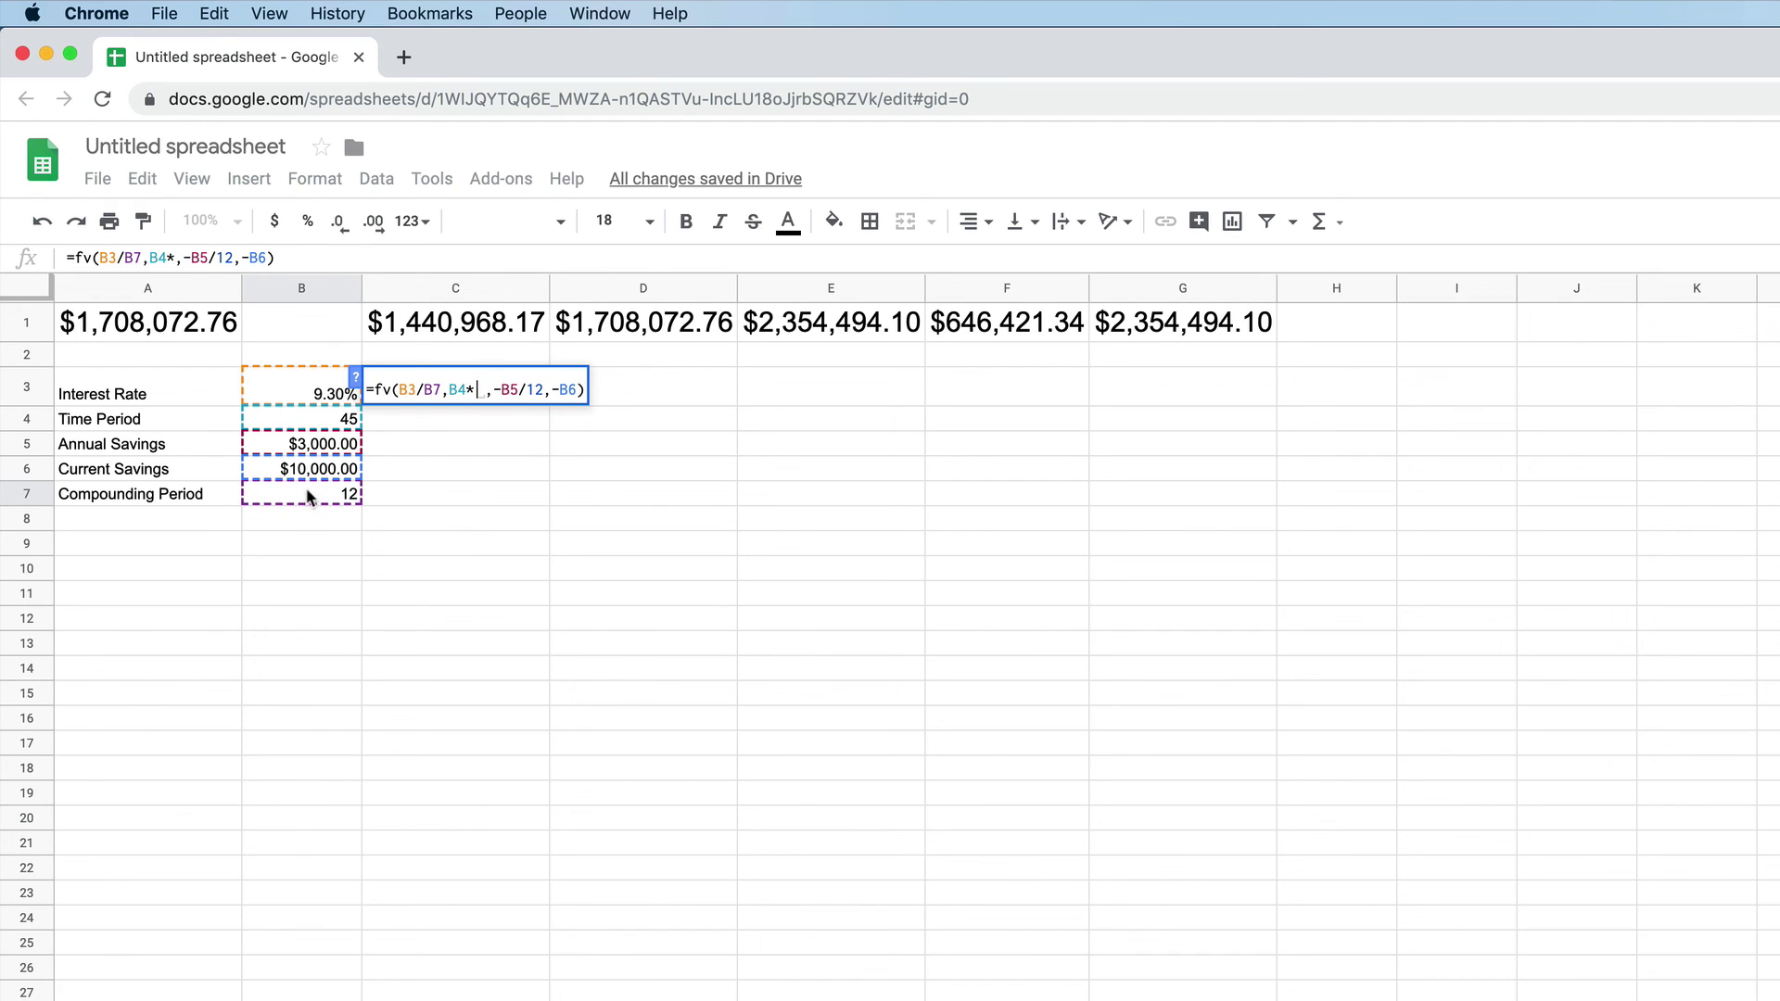
left_click(306, 492)
left_click(550, 389)
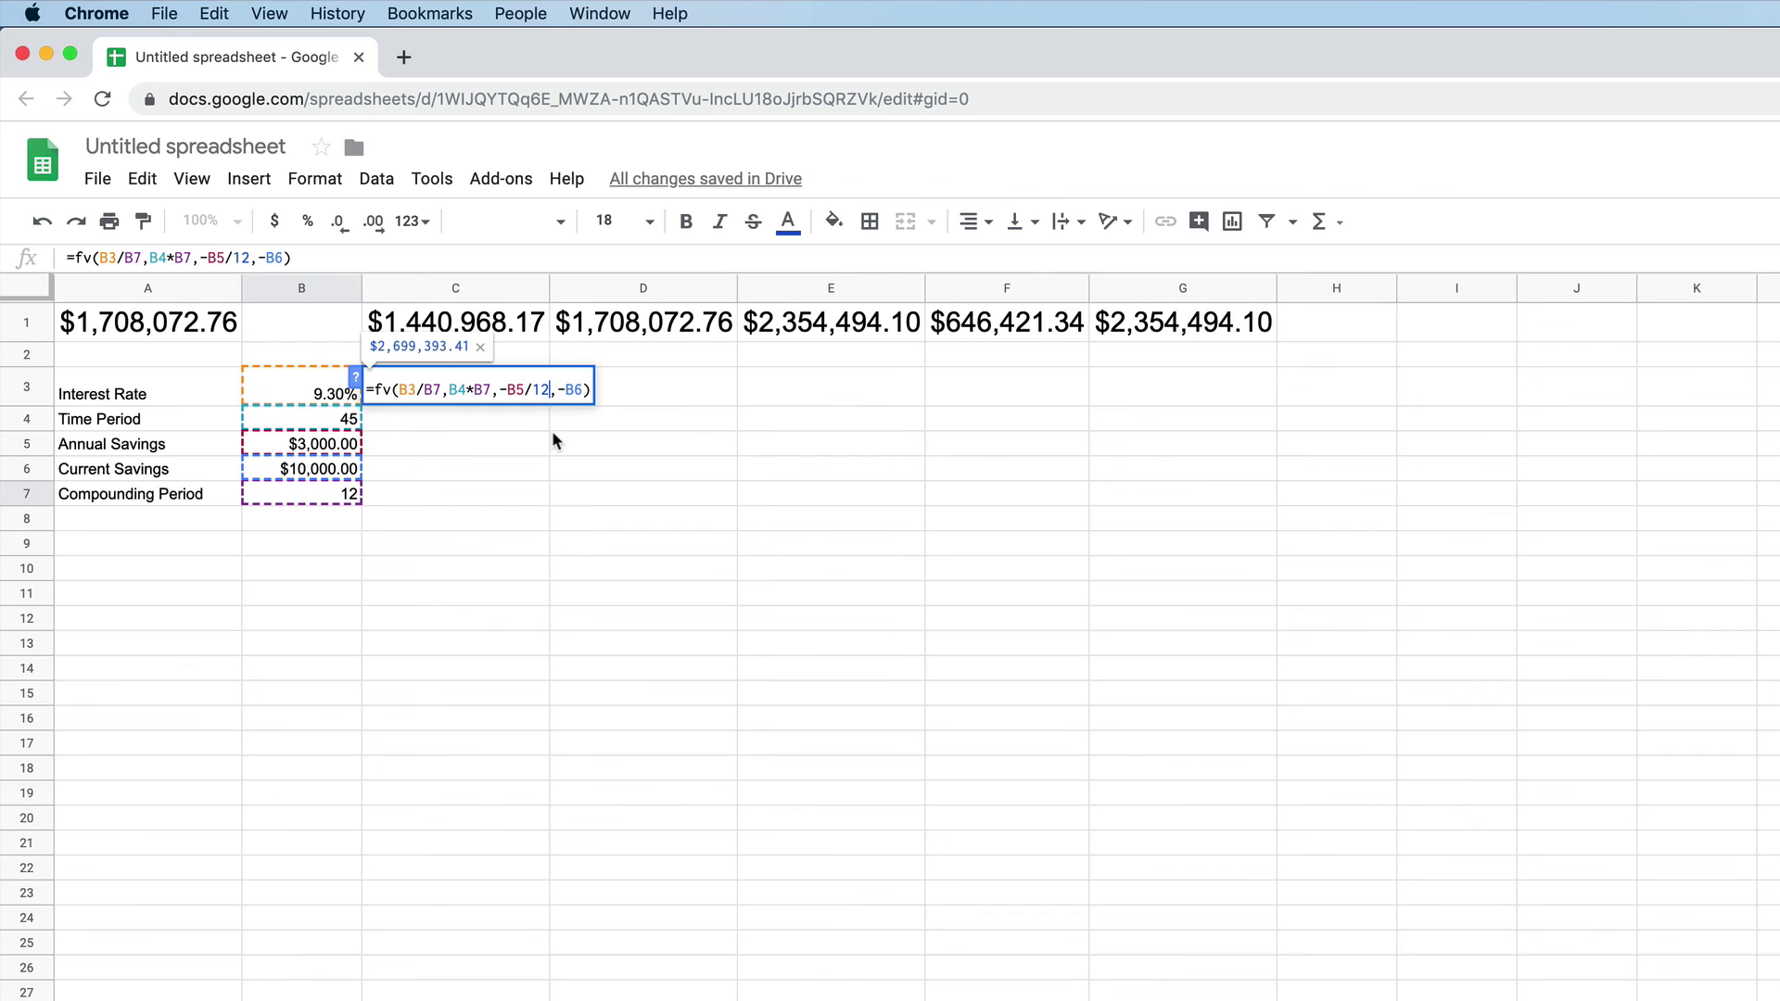
key("BackSpace")
key("BackSpace")
left_click(334, 493)
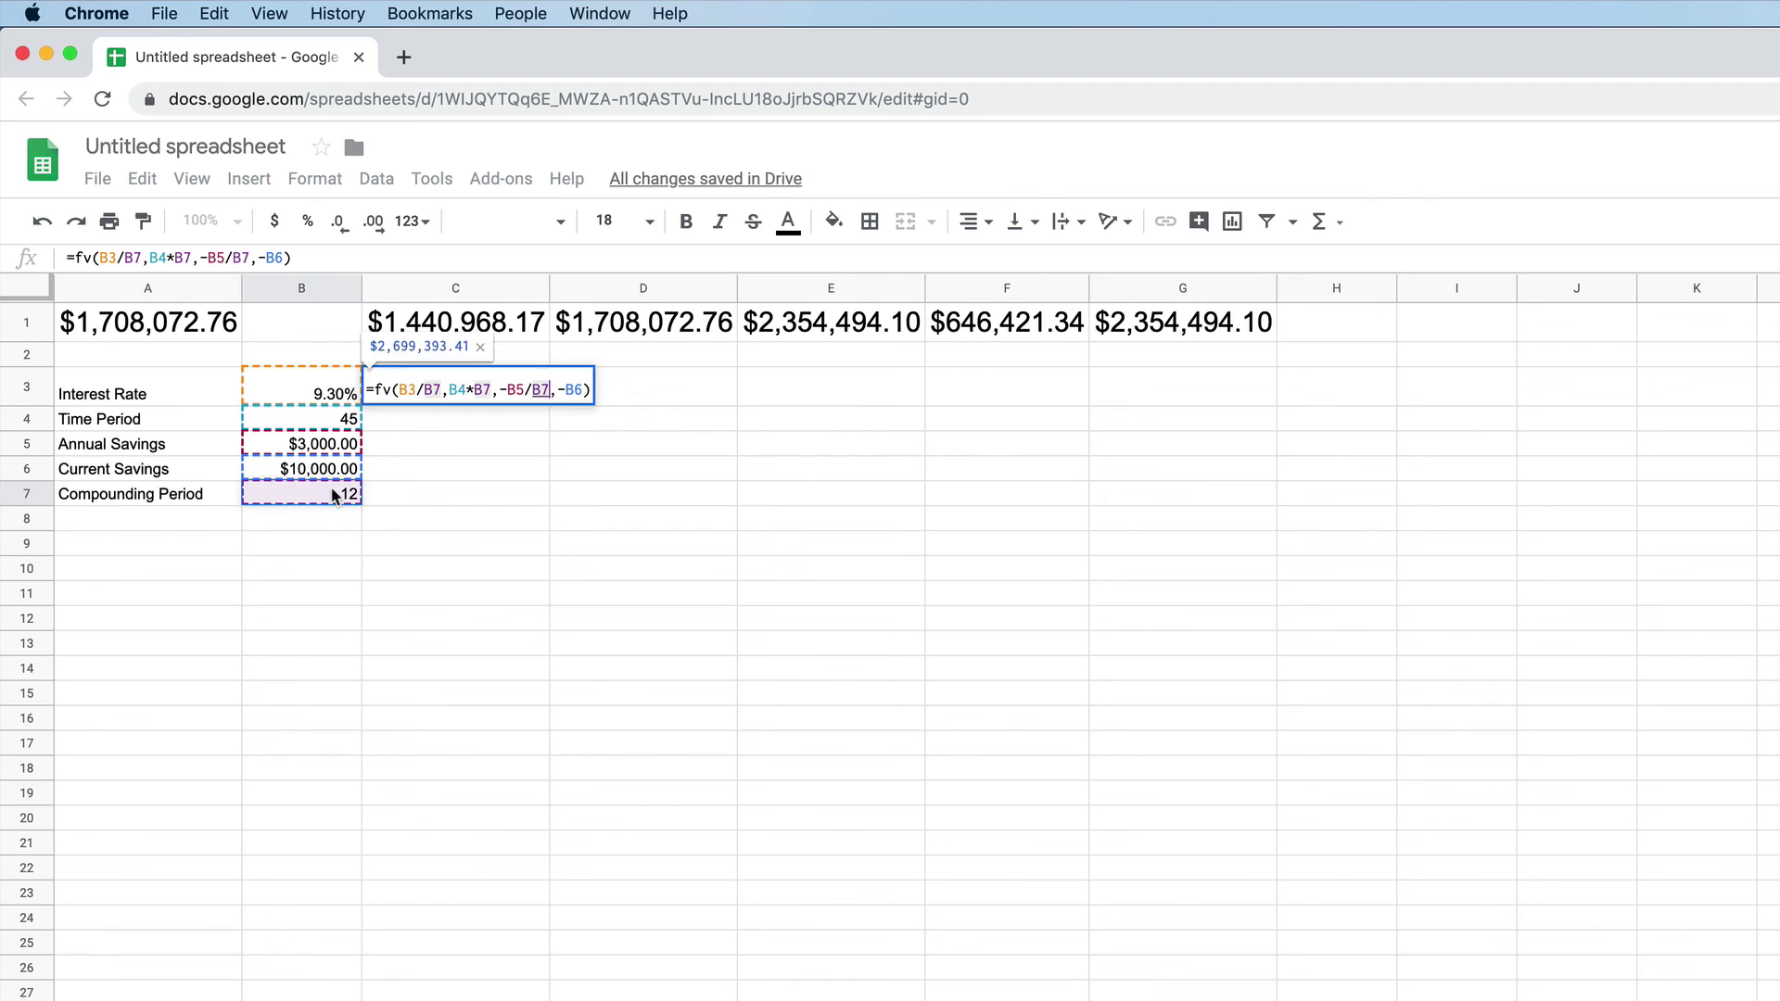
key("Return")
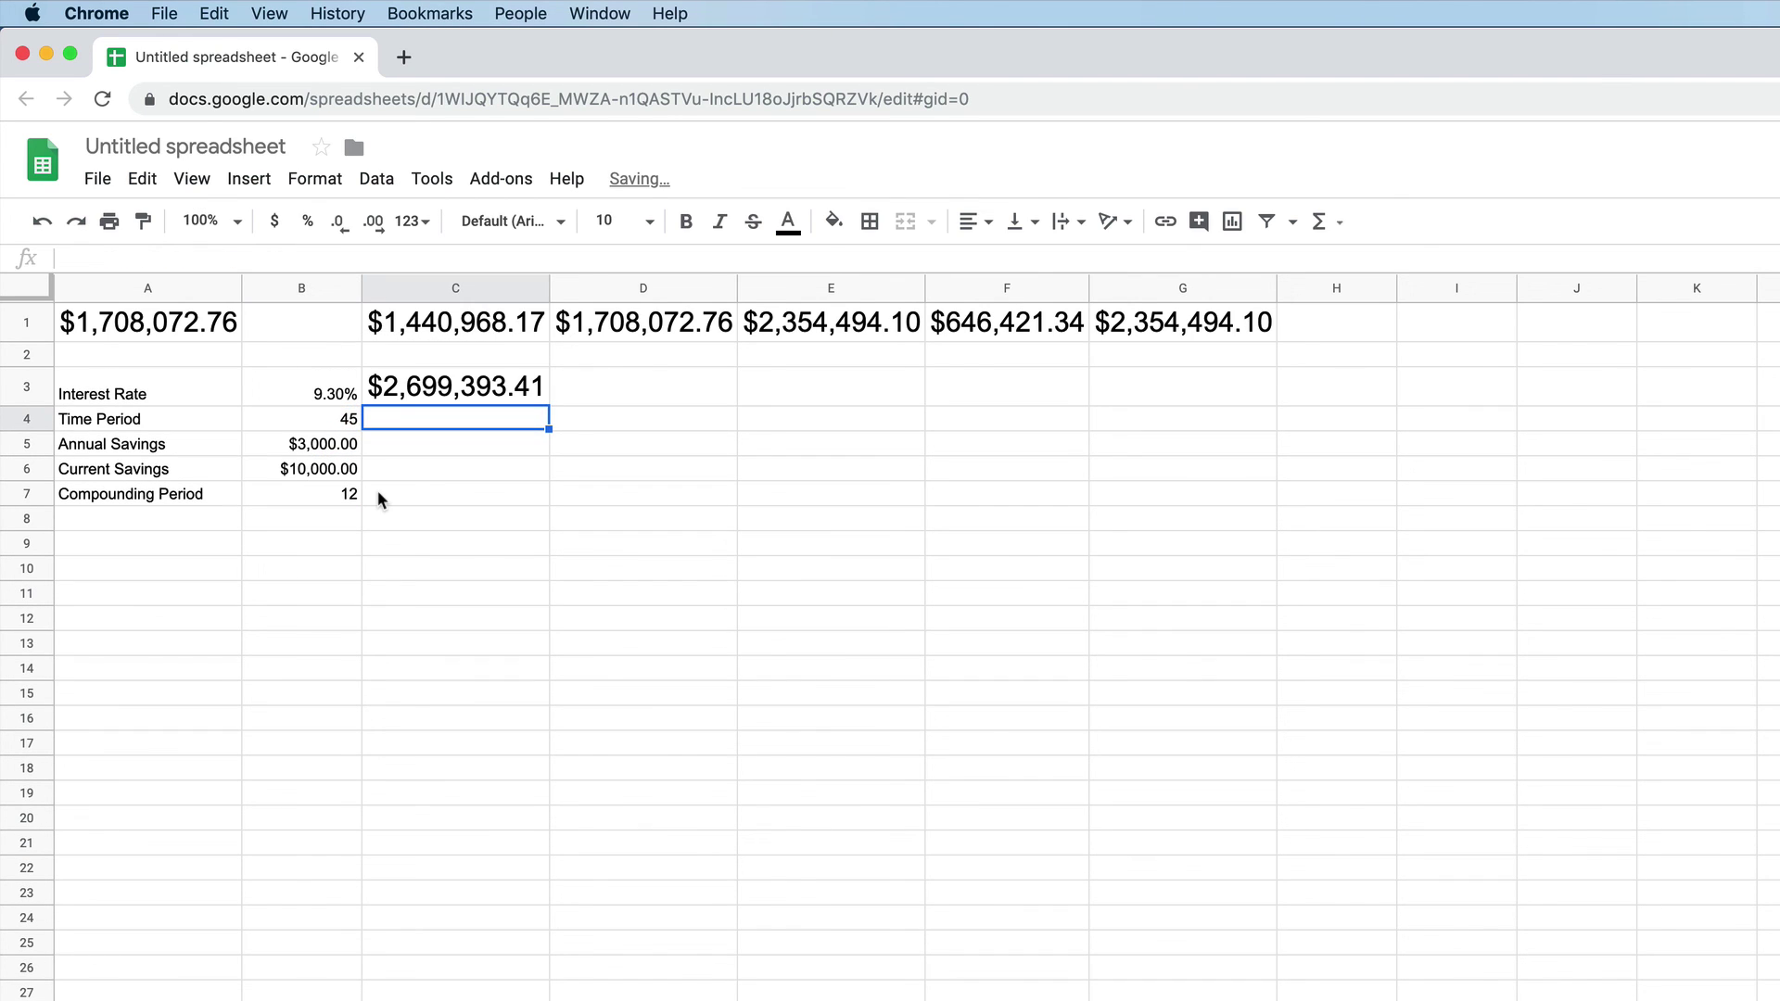
Step: Set Annual Savings in B5 to 2496
left_click(341, 445)
type("2496")
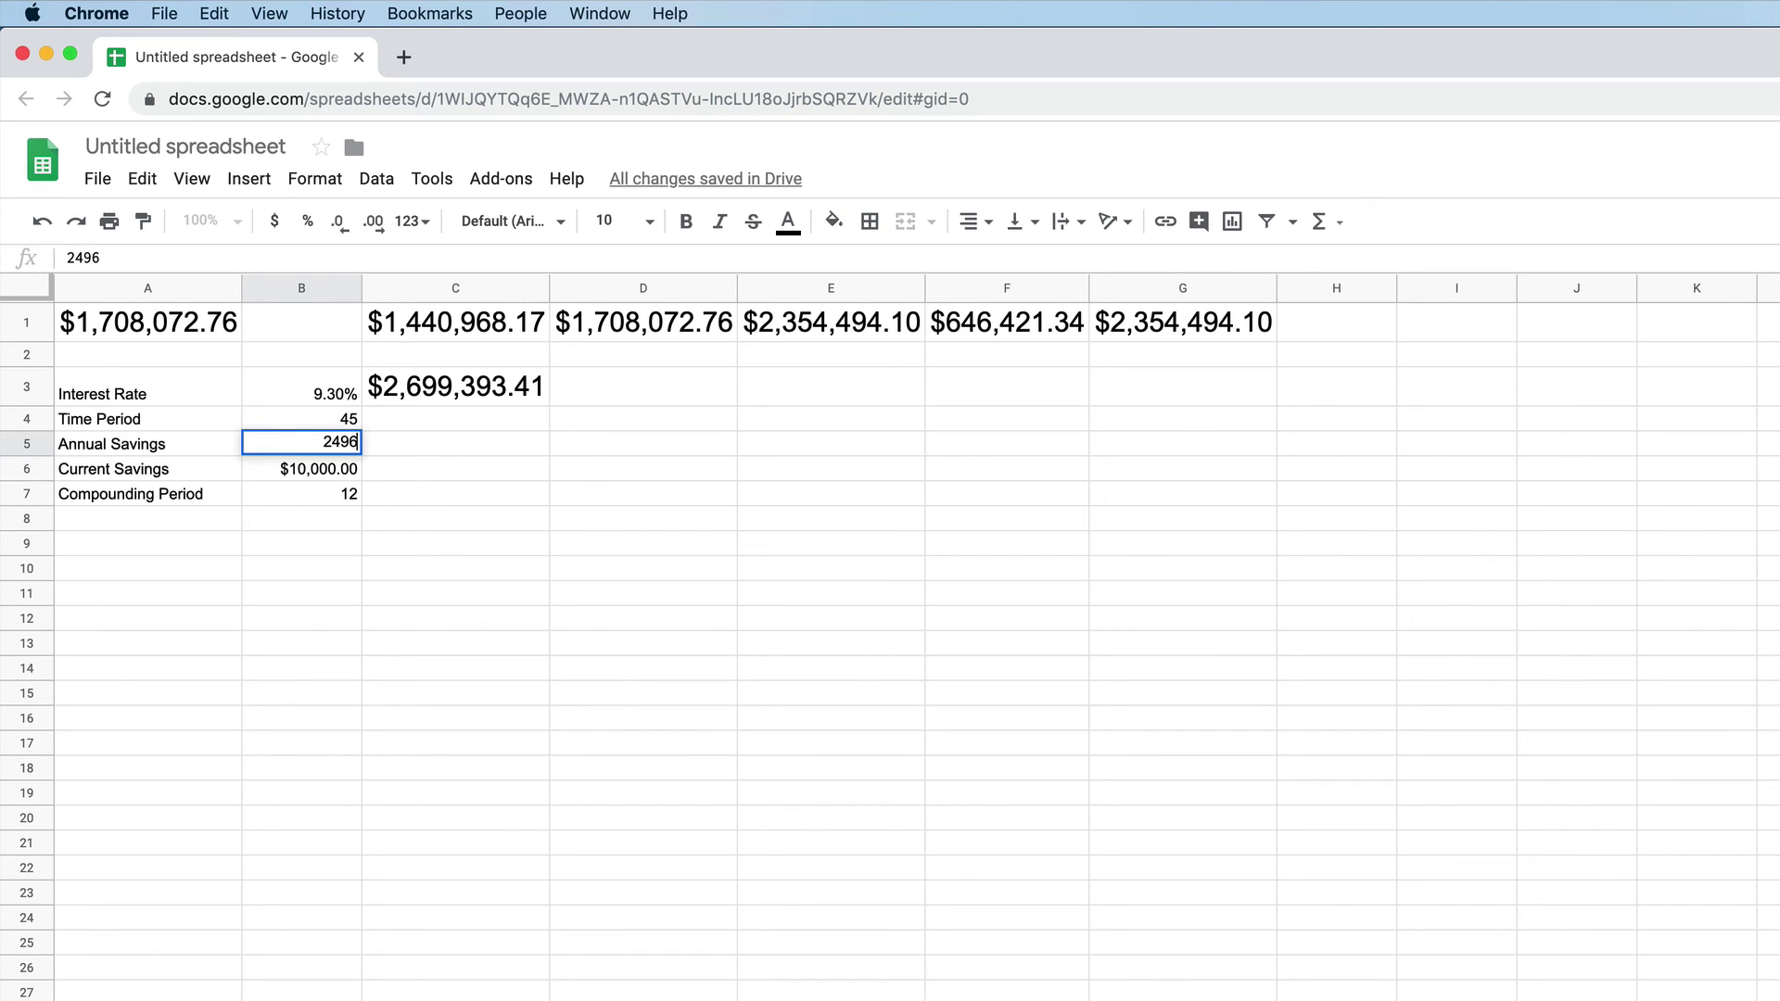
key("Return")
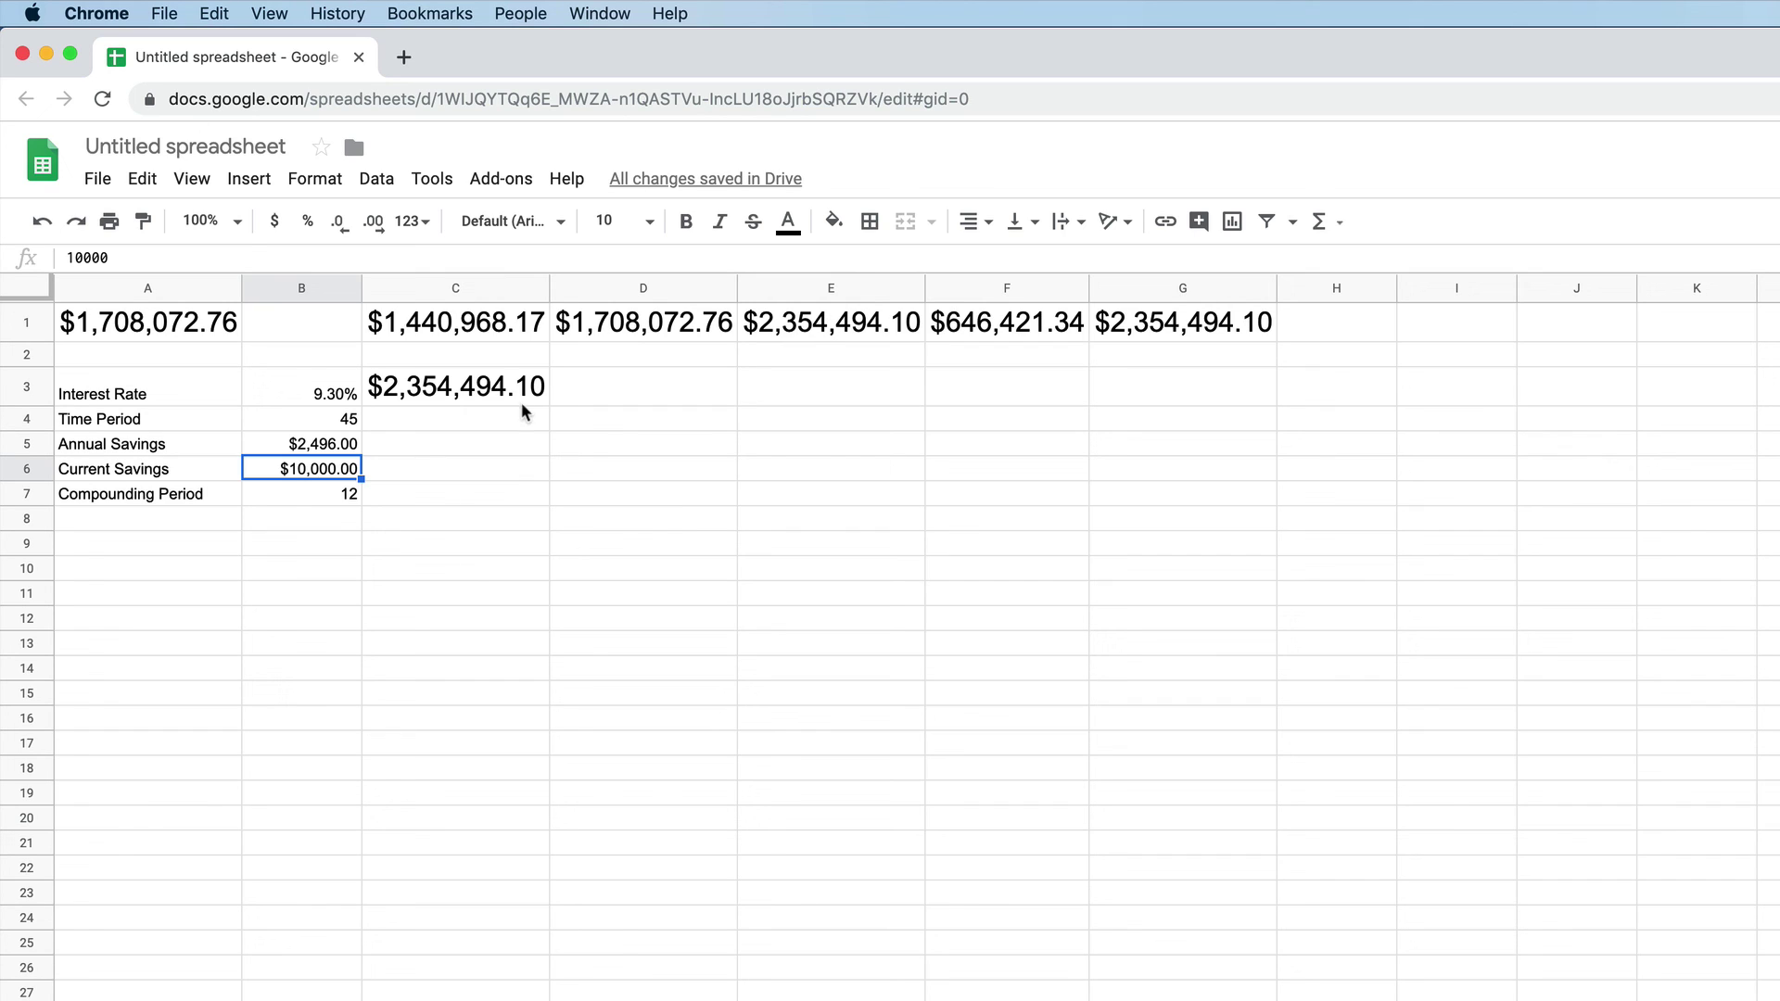
Step: Try a Compounding Period of 1 in B7, then change it to 365
left_click(300, 498)
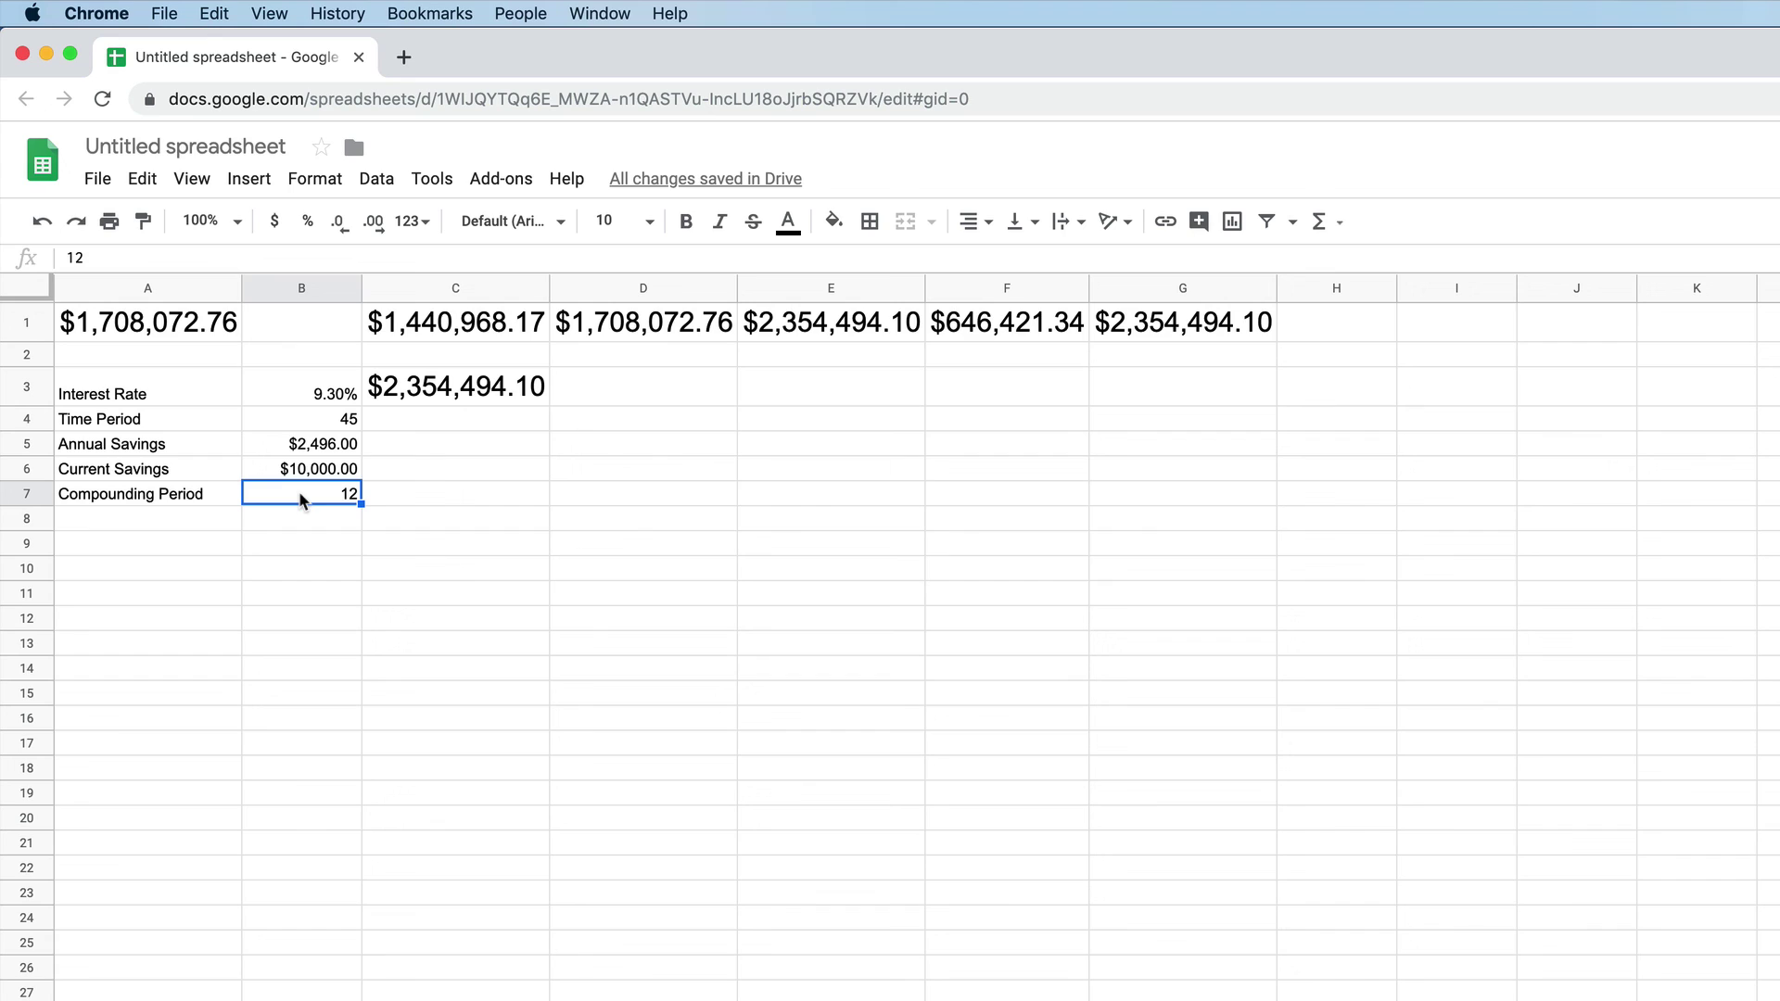
type("1")
key("Return")
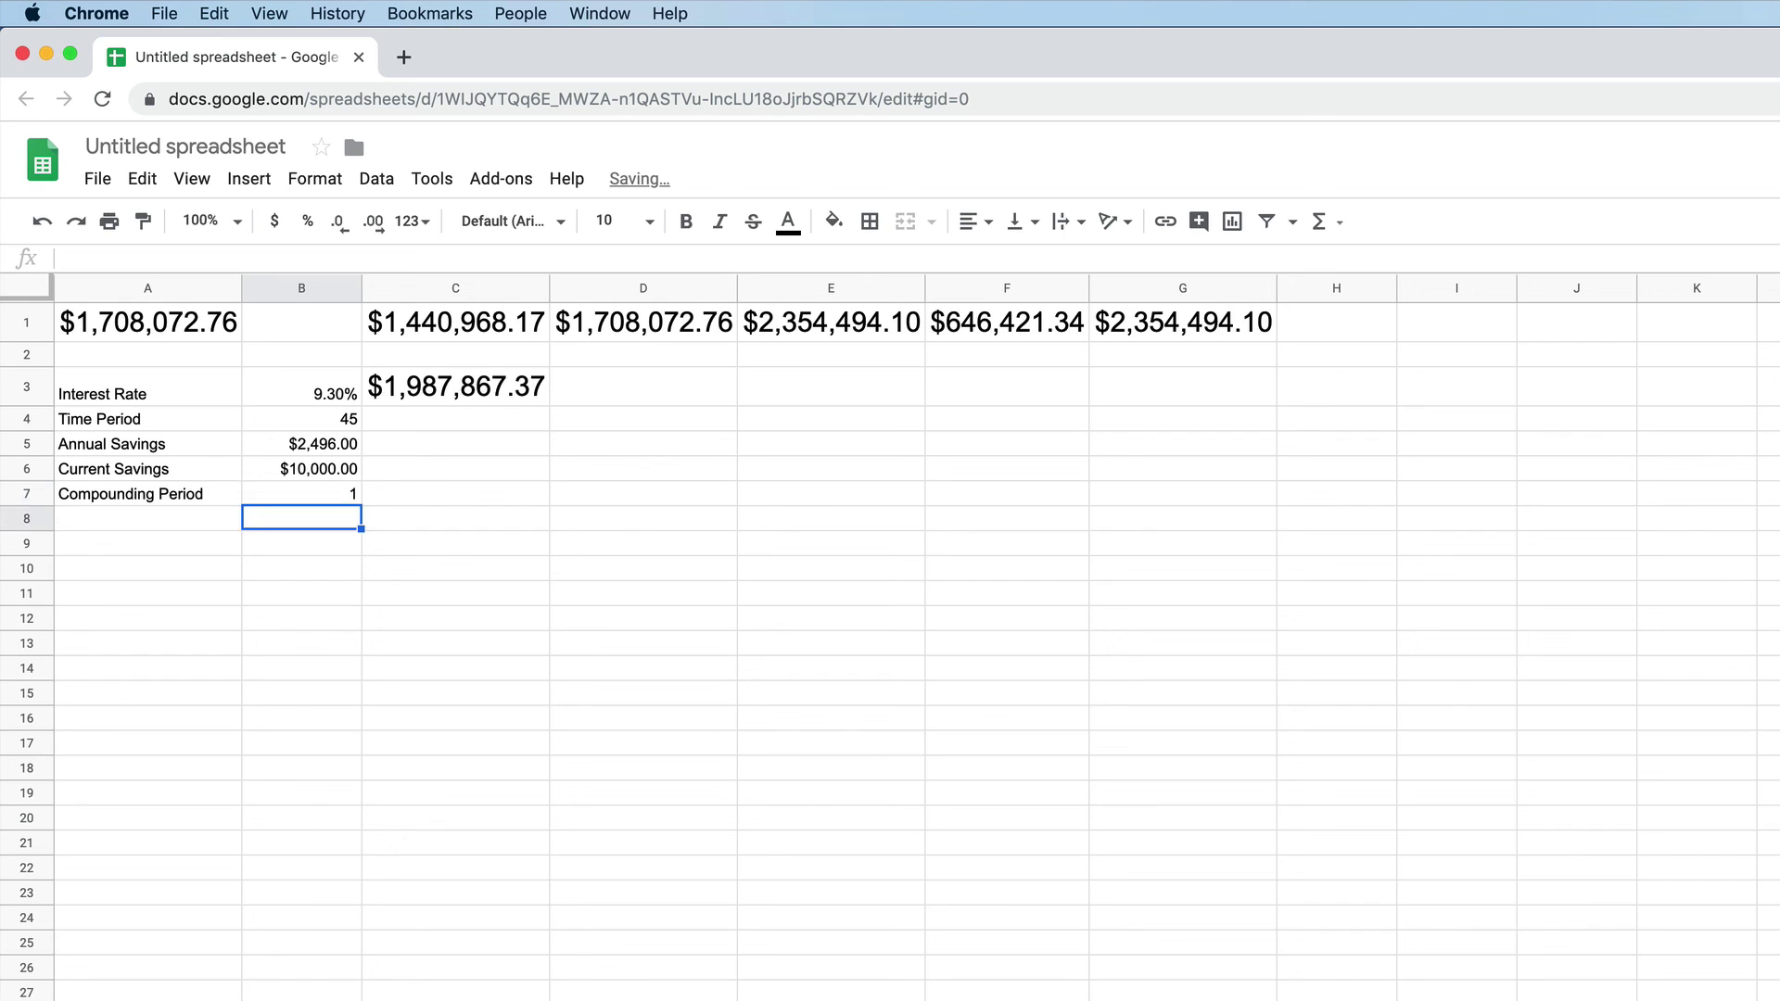
left_click(295, 493)
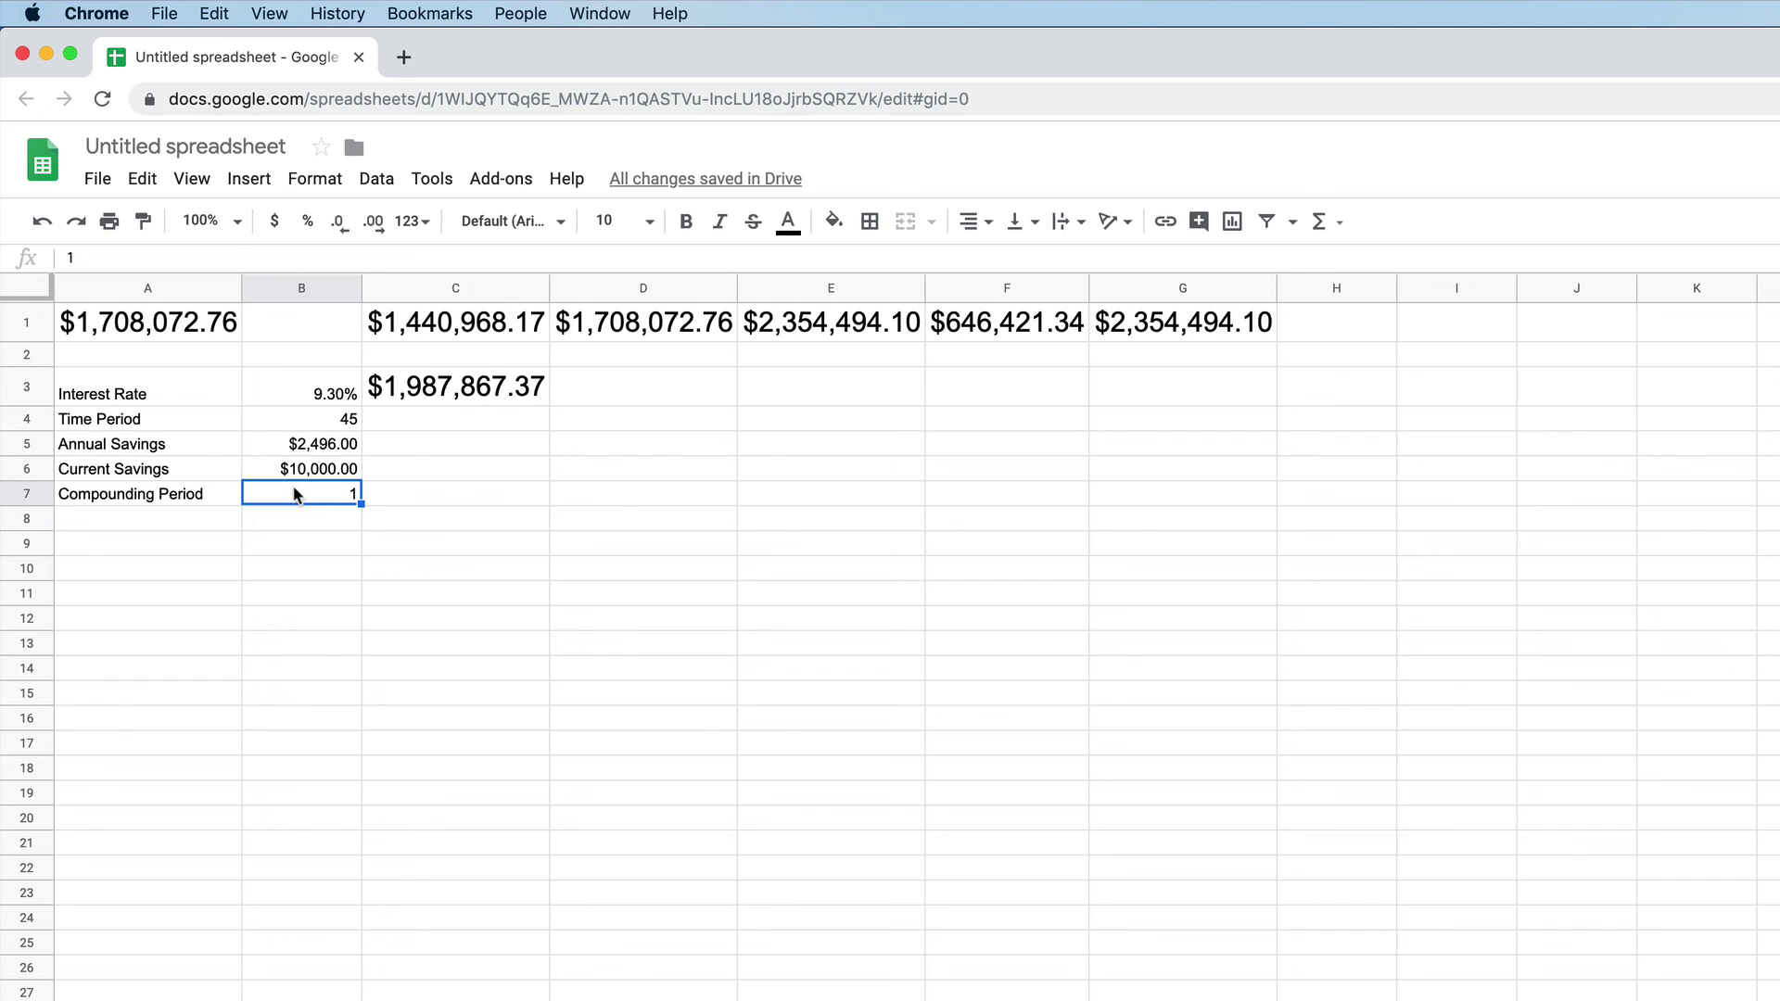
type("365")
key("Return")
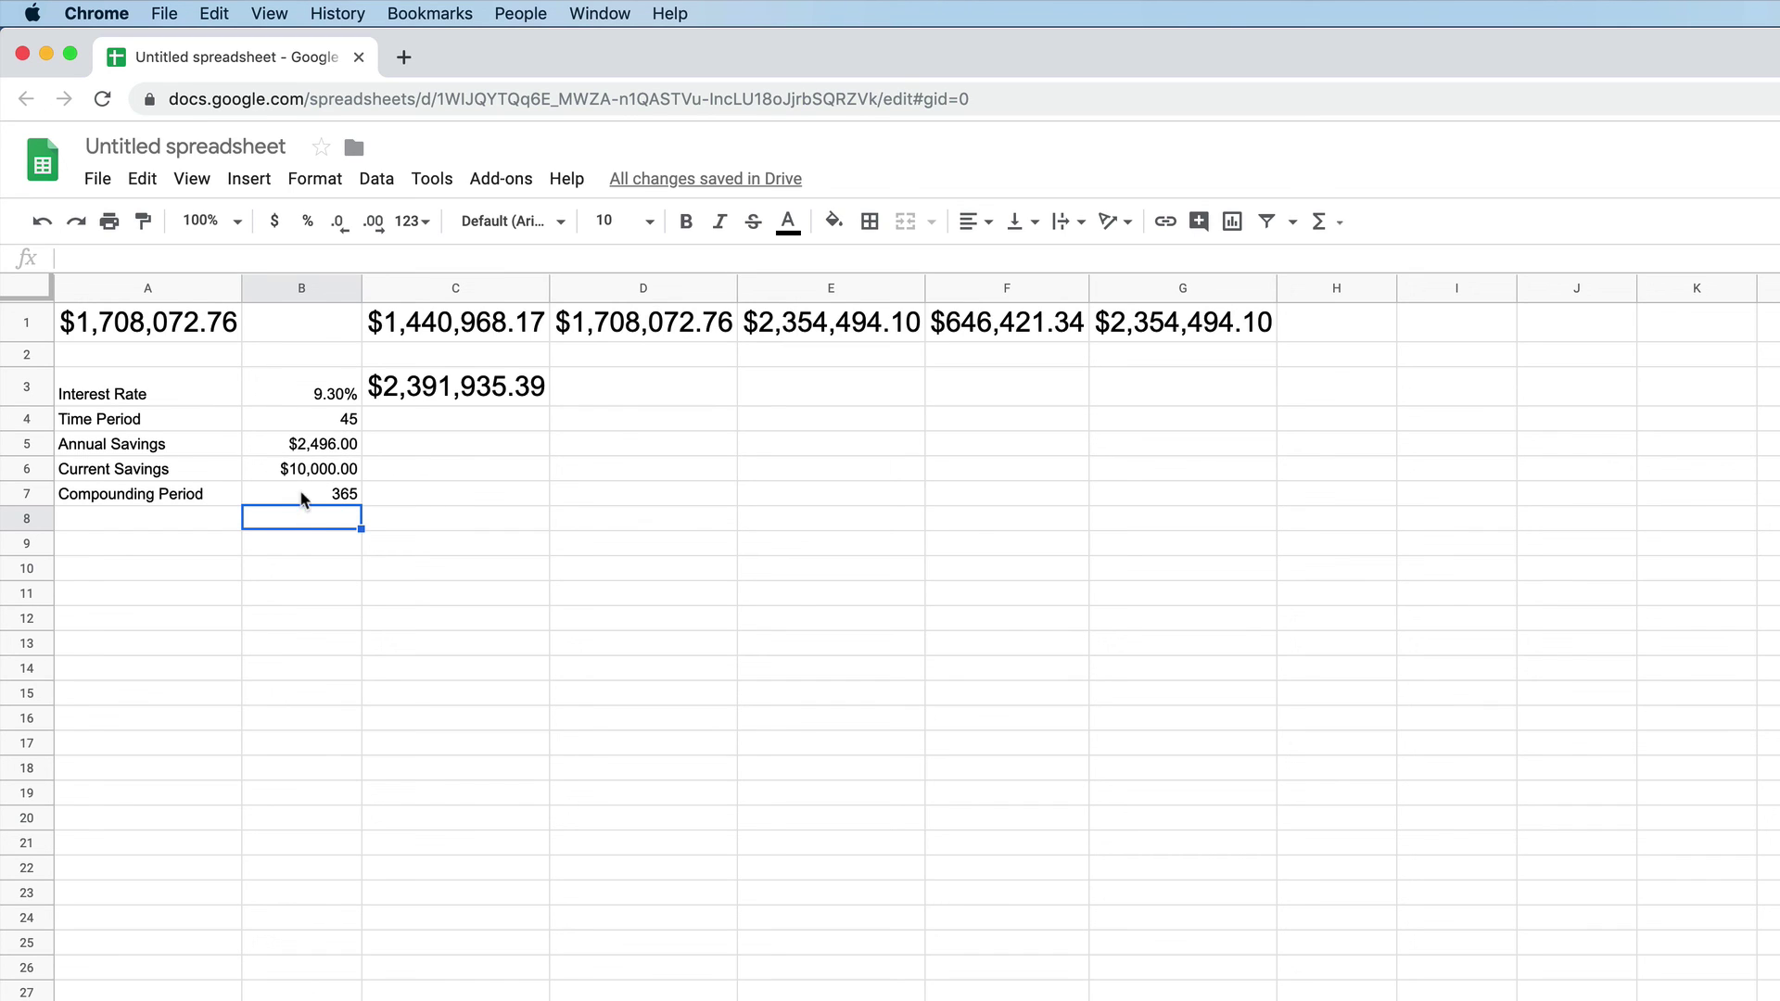
Step: Test a 20% Interest Rate in B3, then settle on 10%
left_click(298, 399)
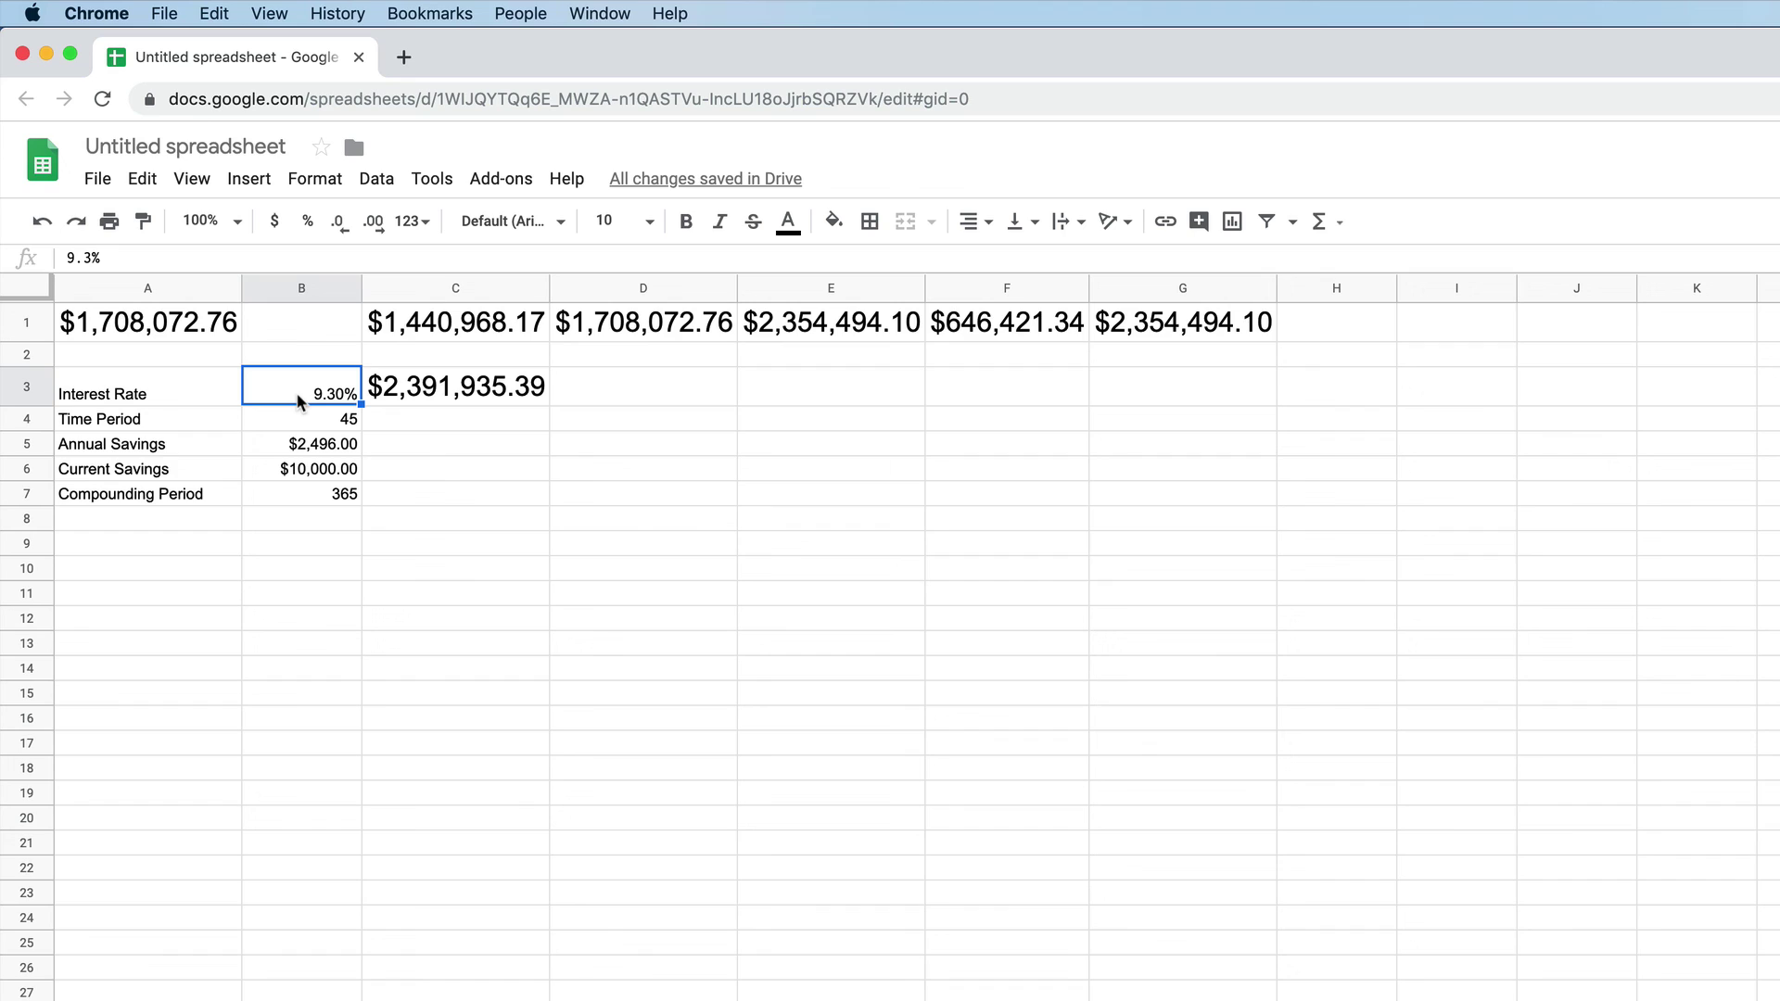
type("20")
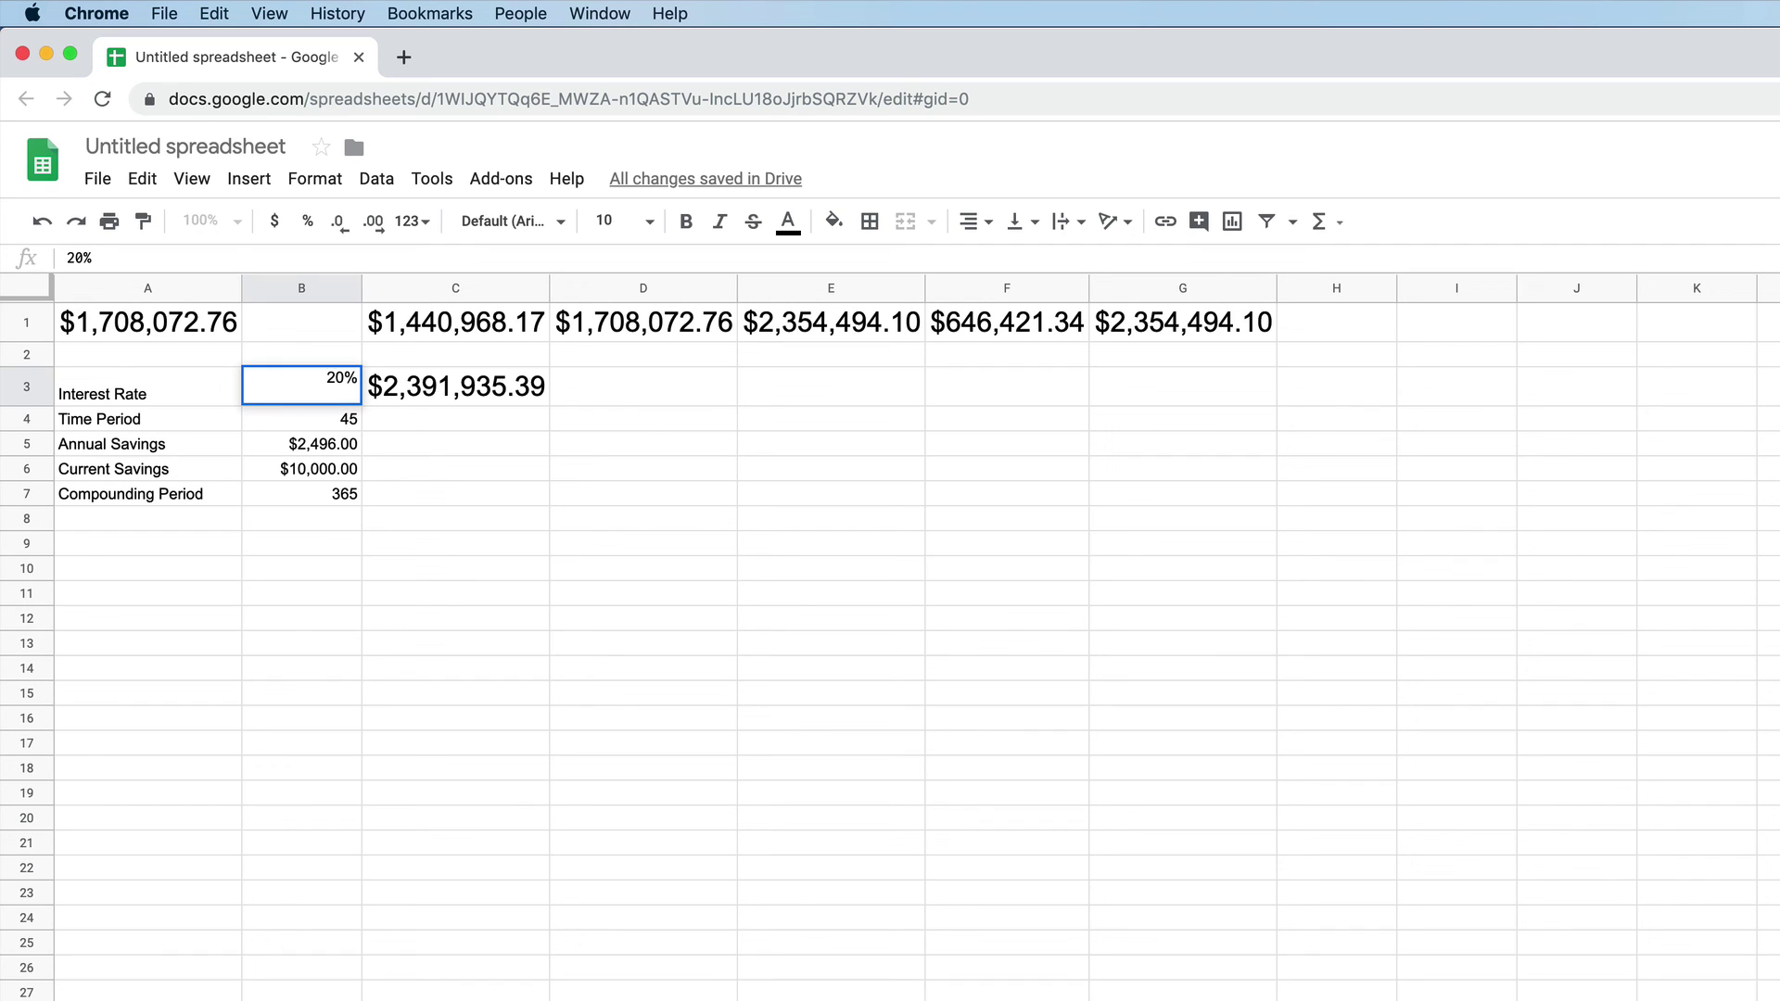
key("Return")
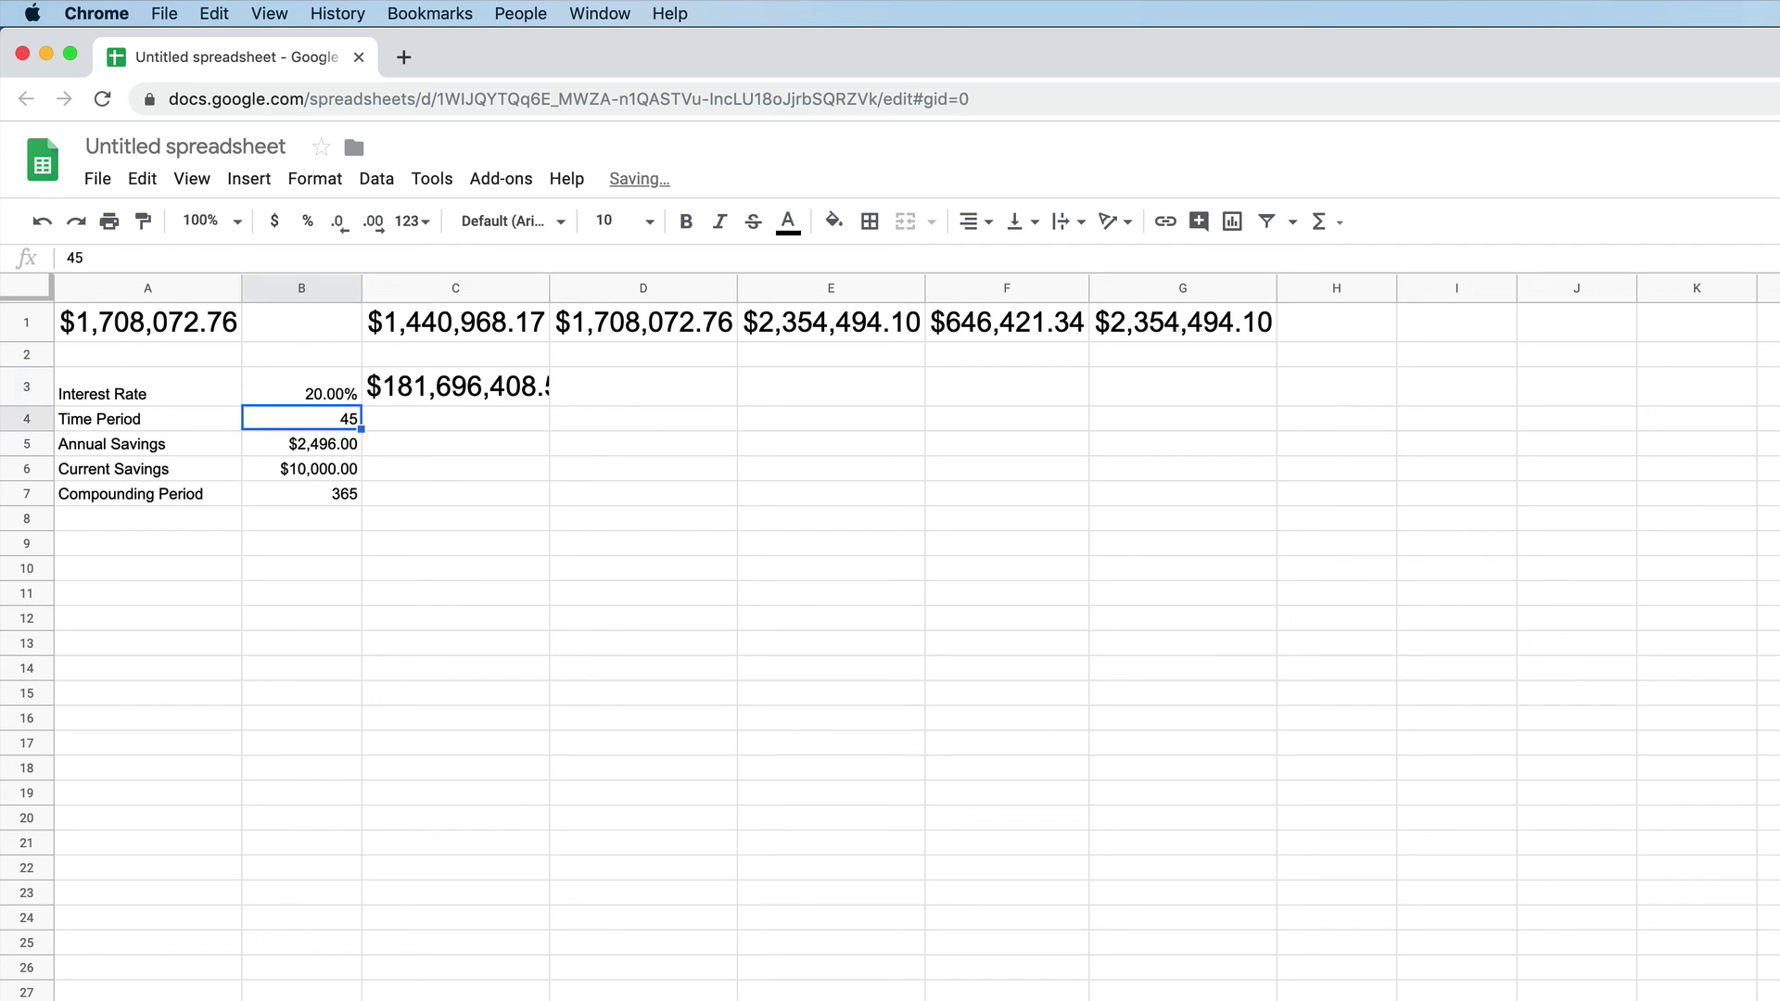
left_click(281, 387)
type("10")
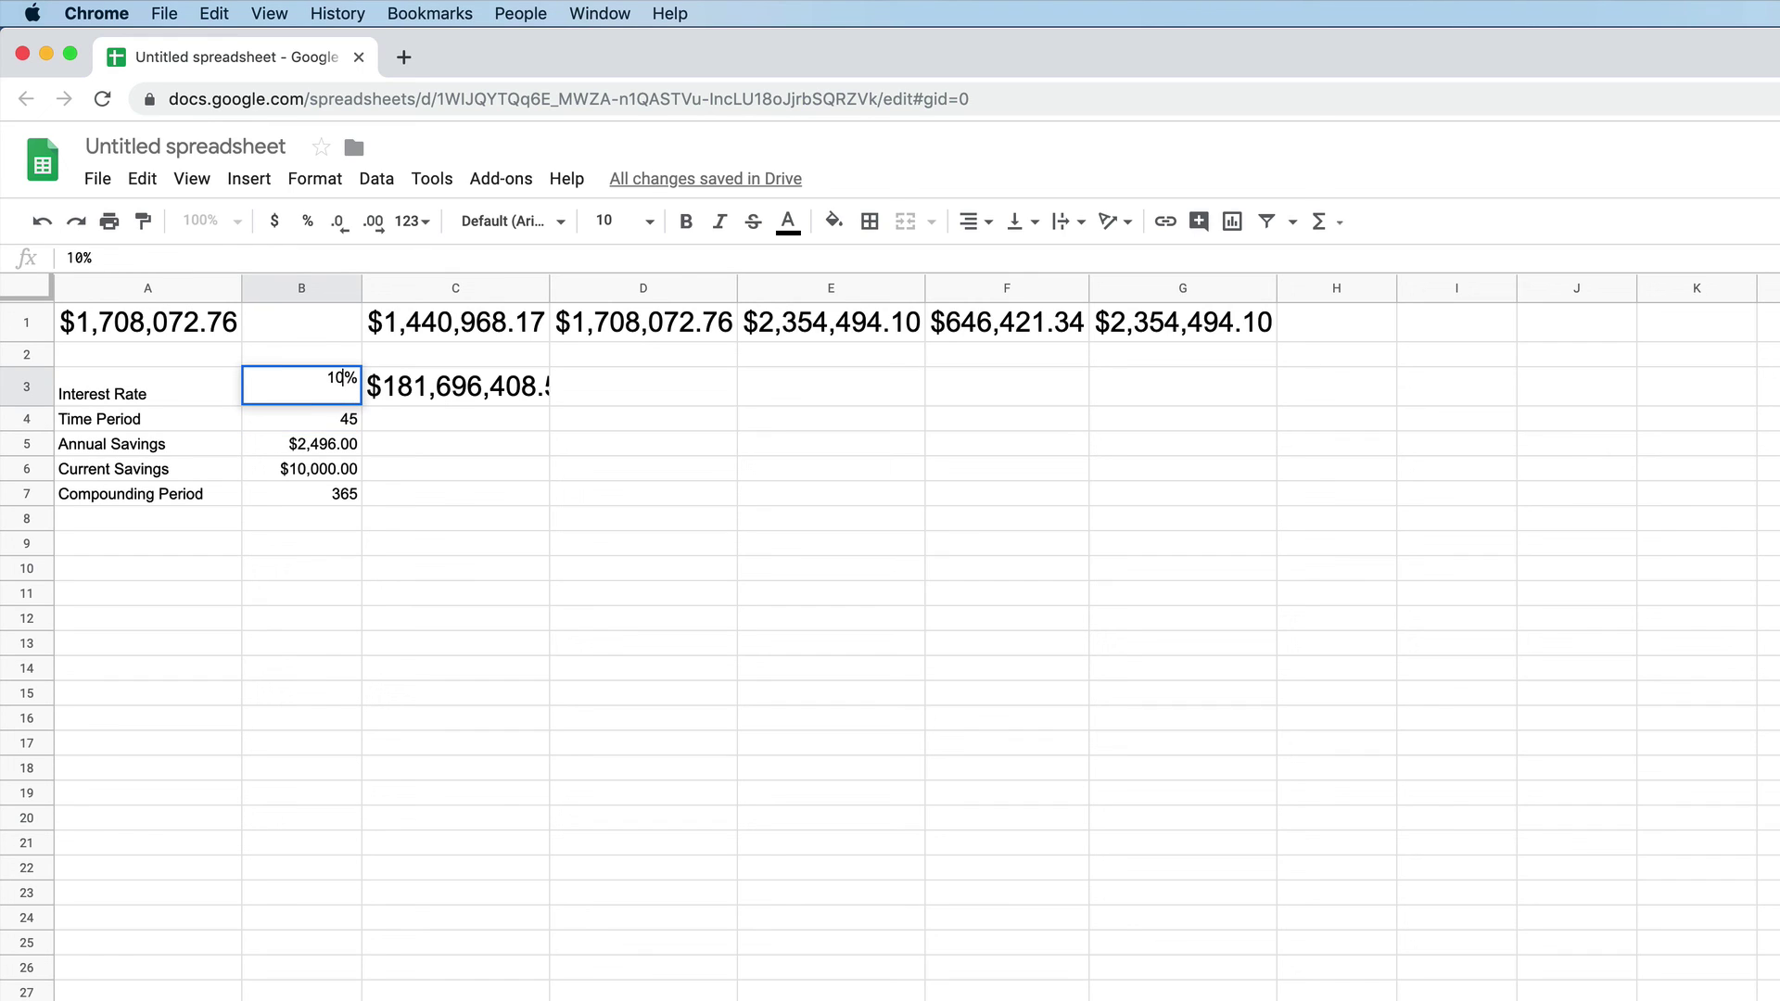
key("Return")
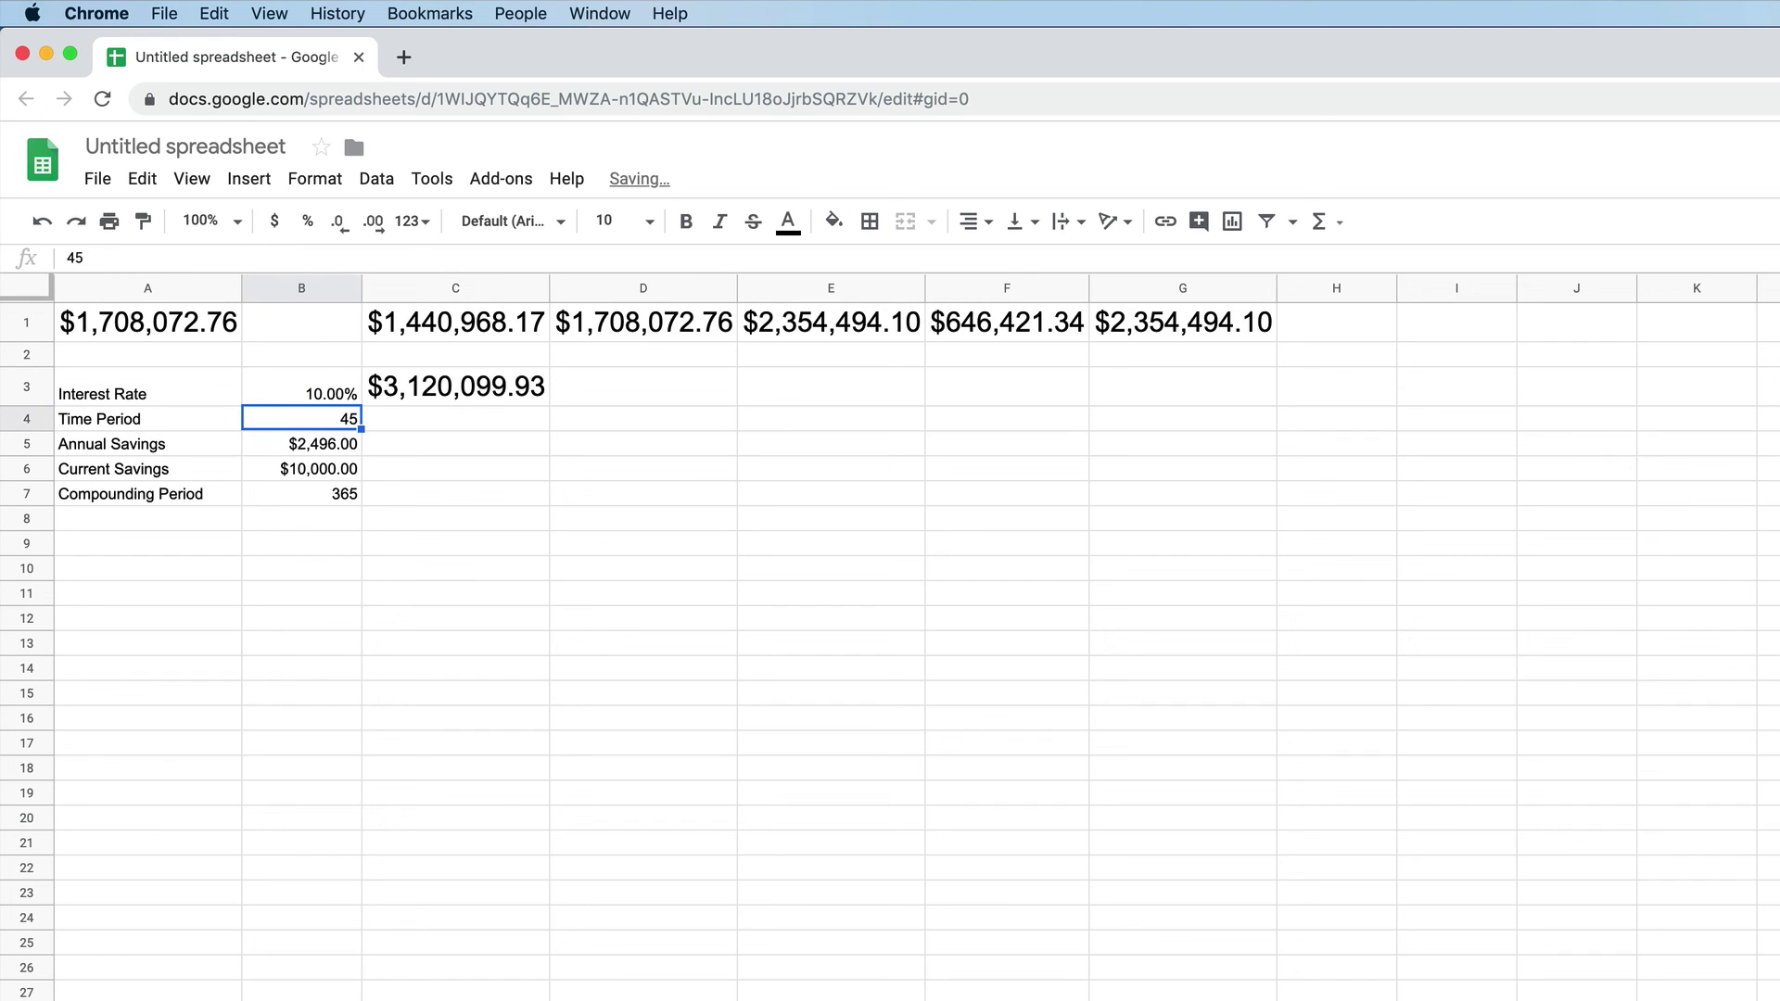